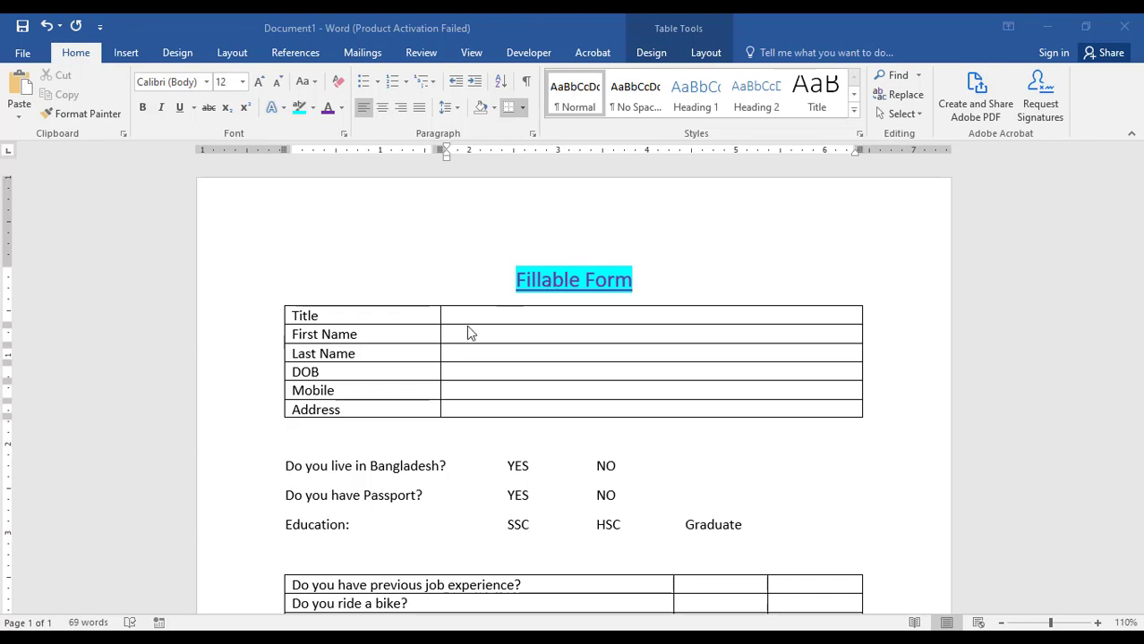
- Place the insertion point in the form table while scrolling to review its rows
click(504, 321)
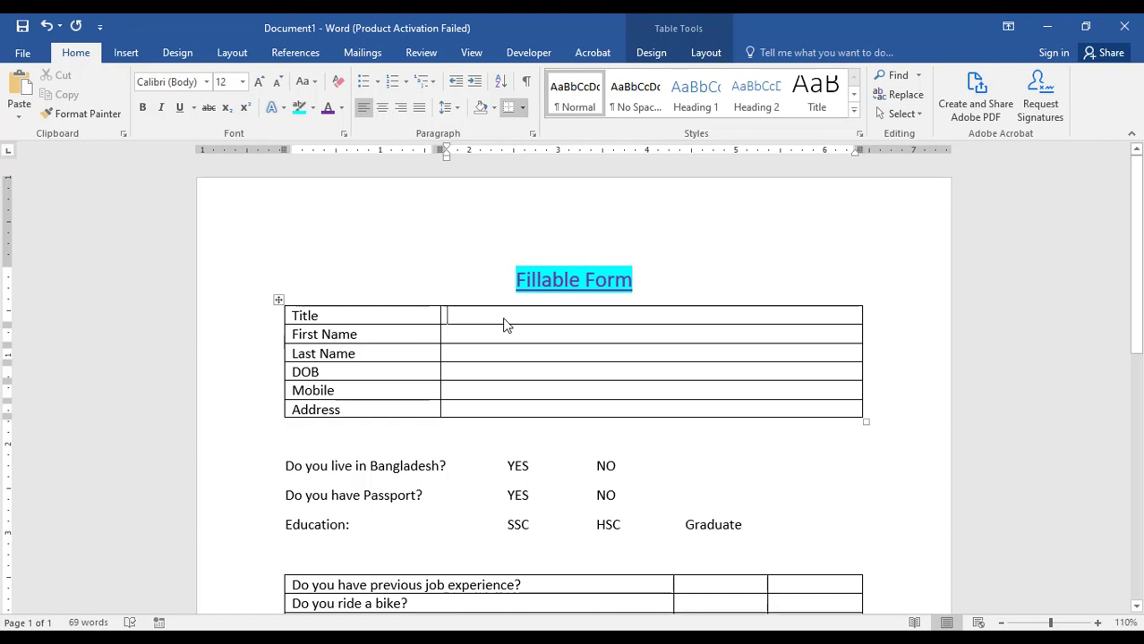
scroll(503, 324, down, 2)
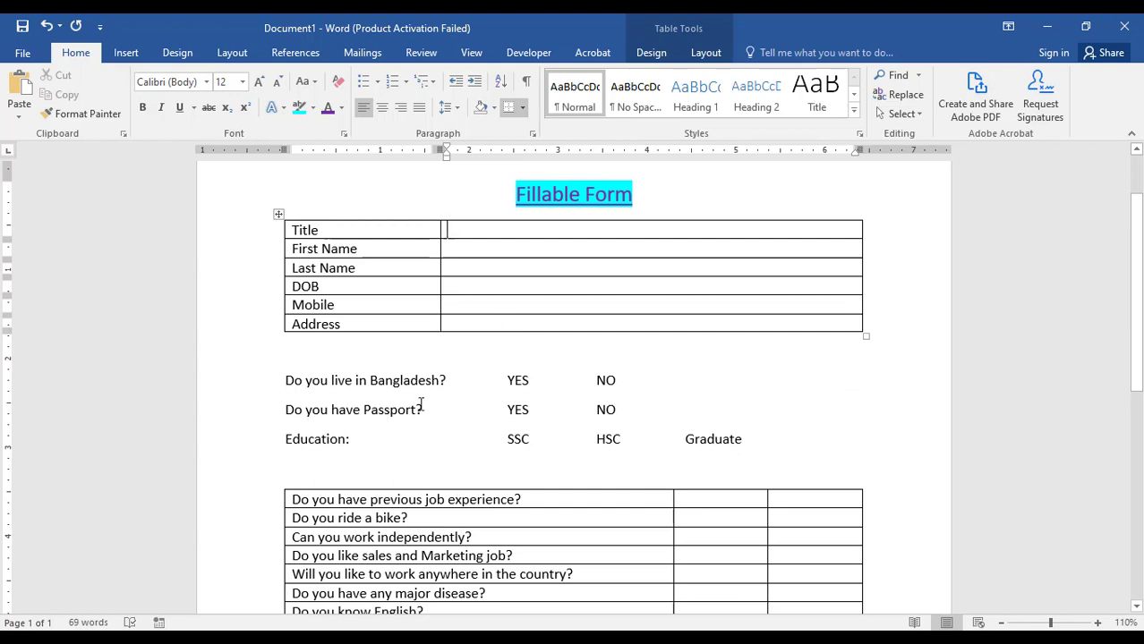
scroll(467, 365, up, 2)
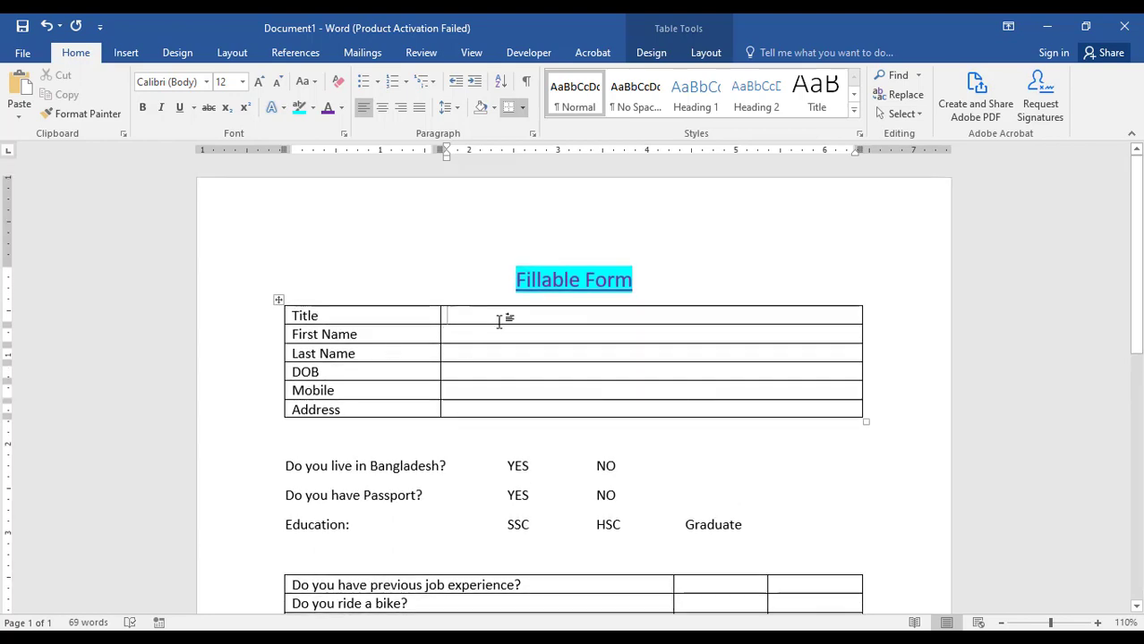
scroll(531, 429, down, 3)
scroll(473, 452, down, 9)
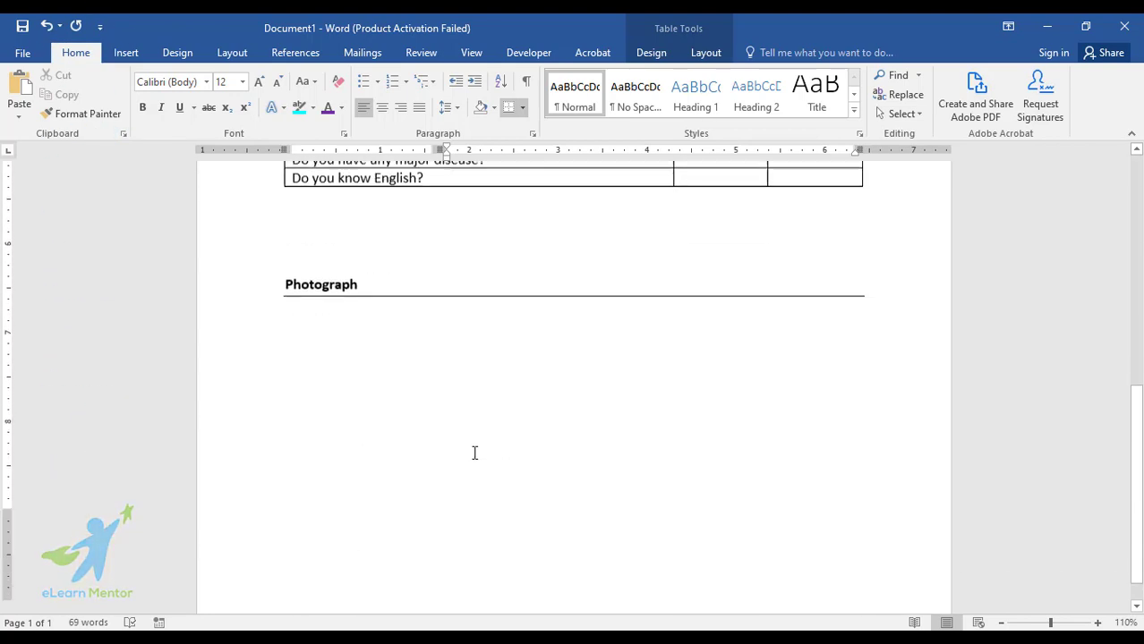
scroll(448, 429, up, 8)
scroll(447, 430, up, 3)
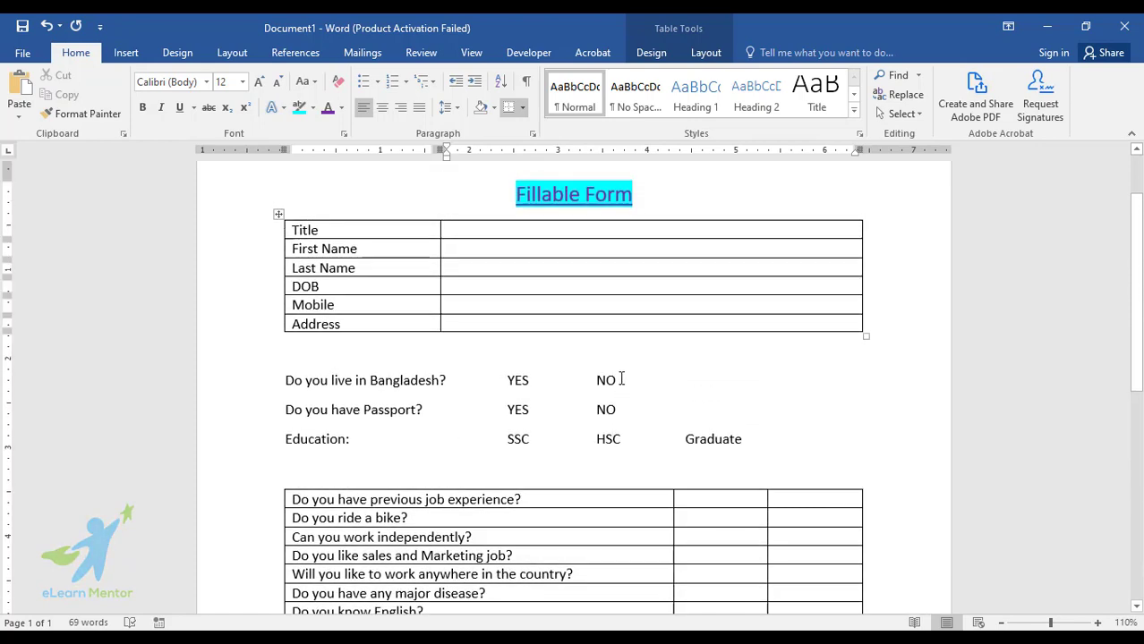
scroll(621, 378, up, 2)
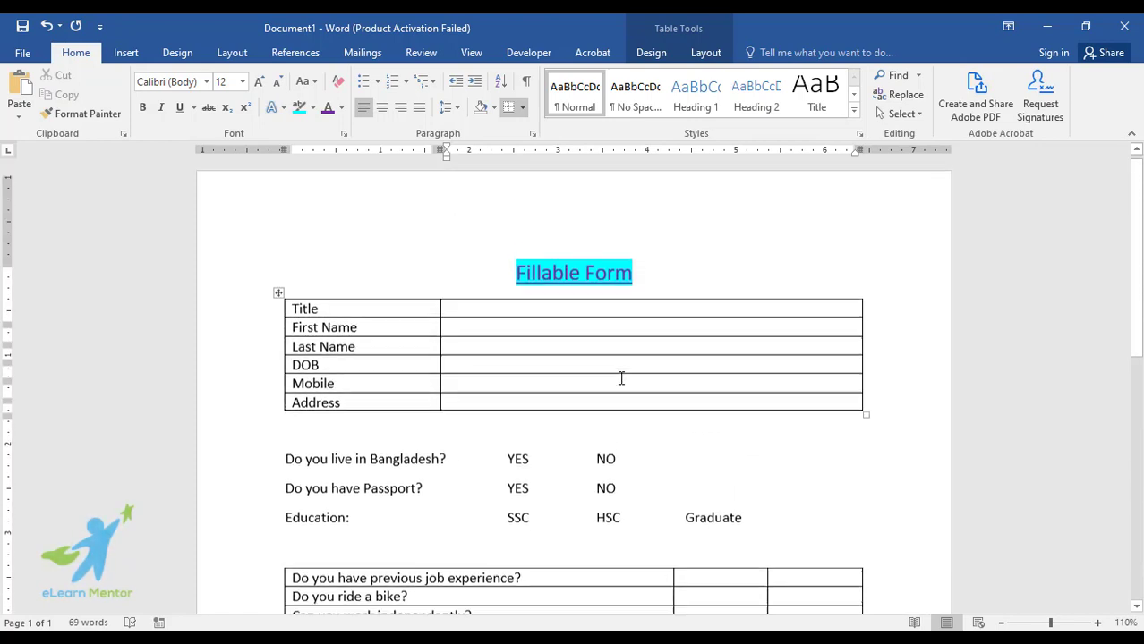
click(472, 331)
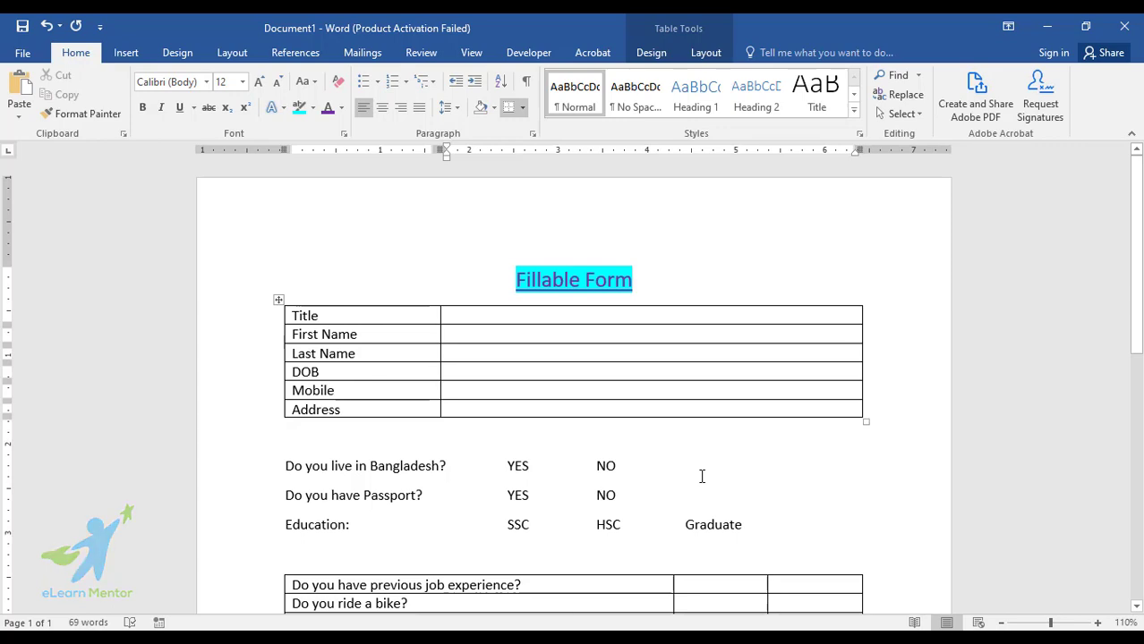
scroll(452, 455, down, 2)
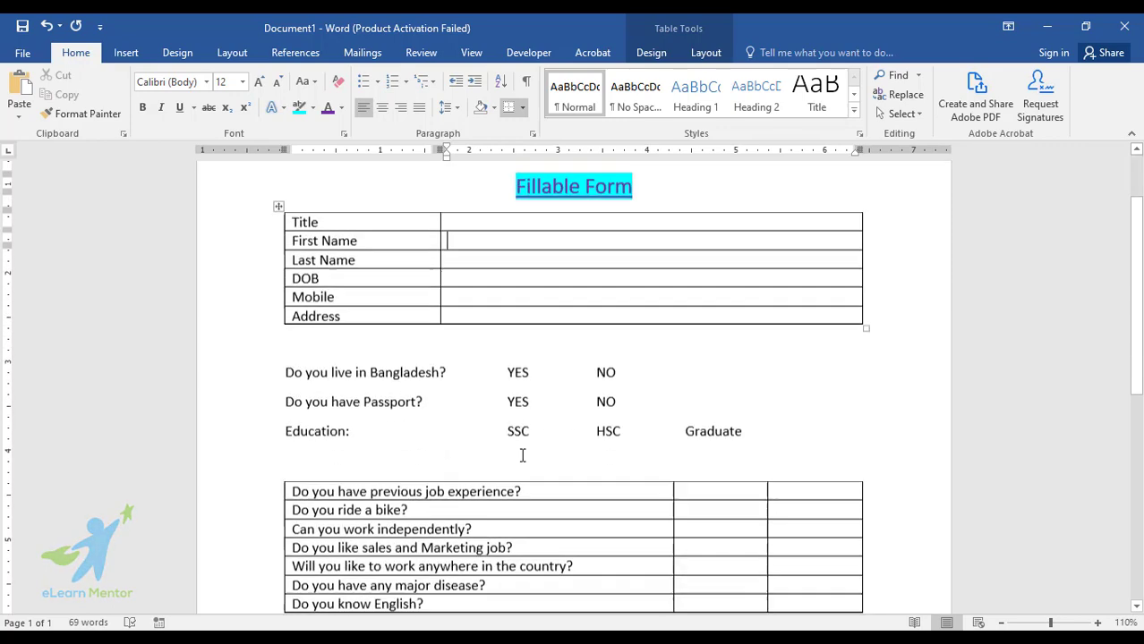
scroll(425, 408, up, 1)
scroll(455, 439, down, 3)
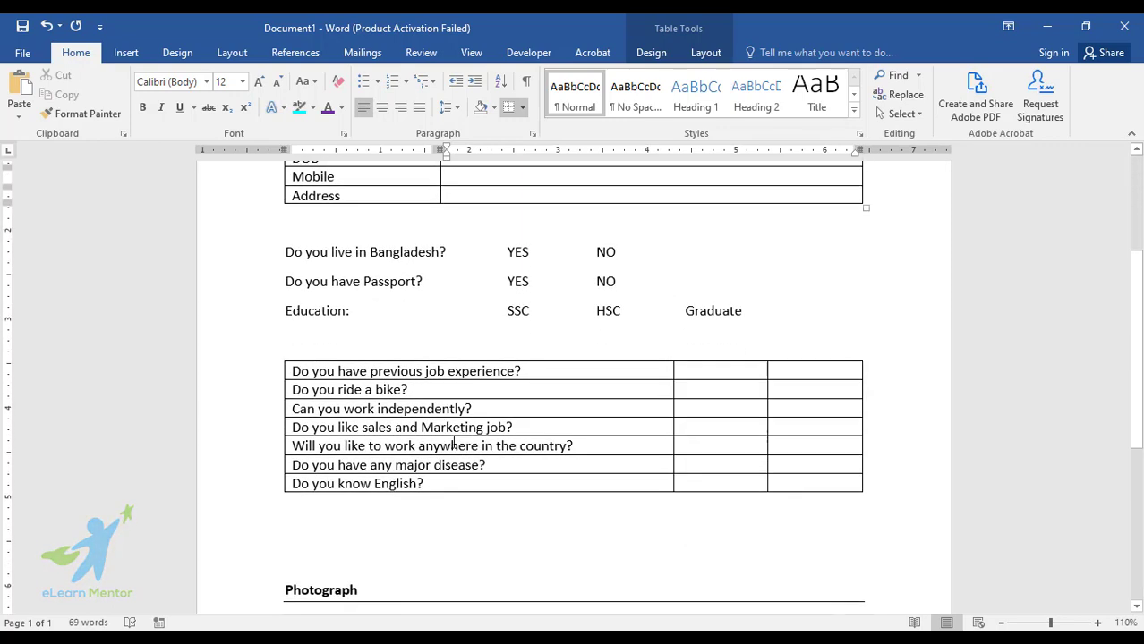
scroll(454, 442, down, 2)
scroll(454, 443, up, 3)
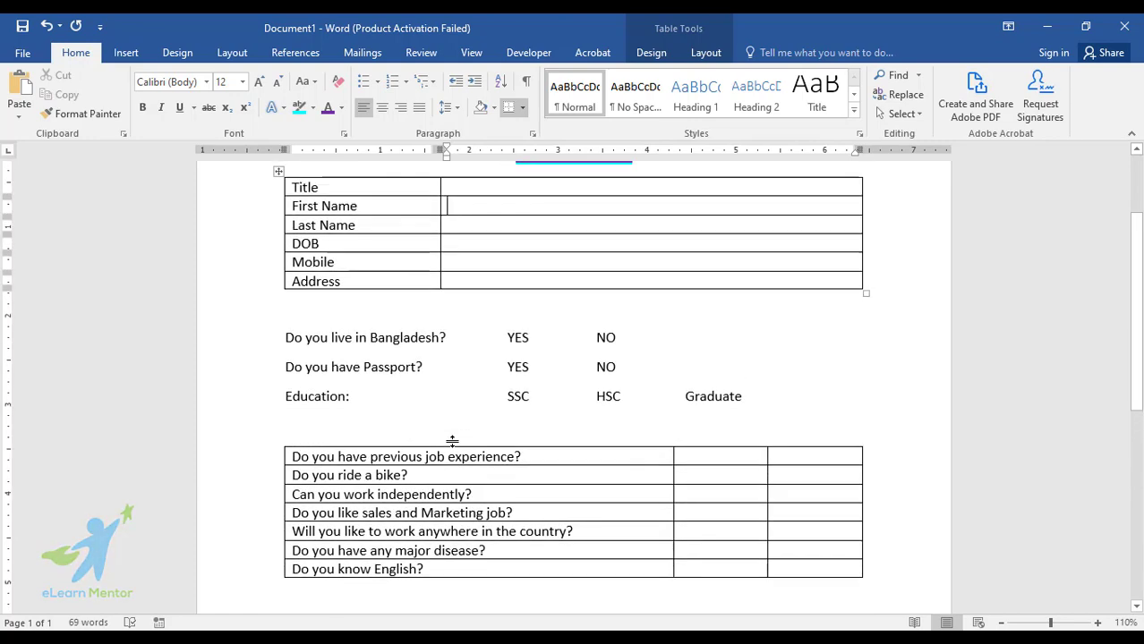
scroll(454, 442, up, 2)
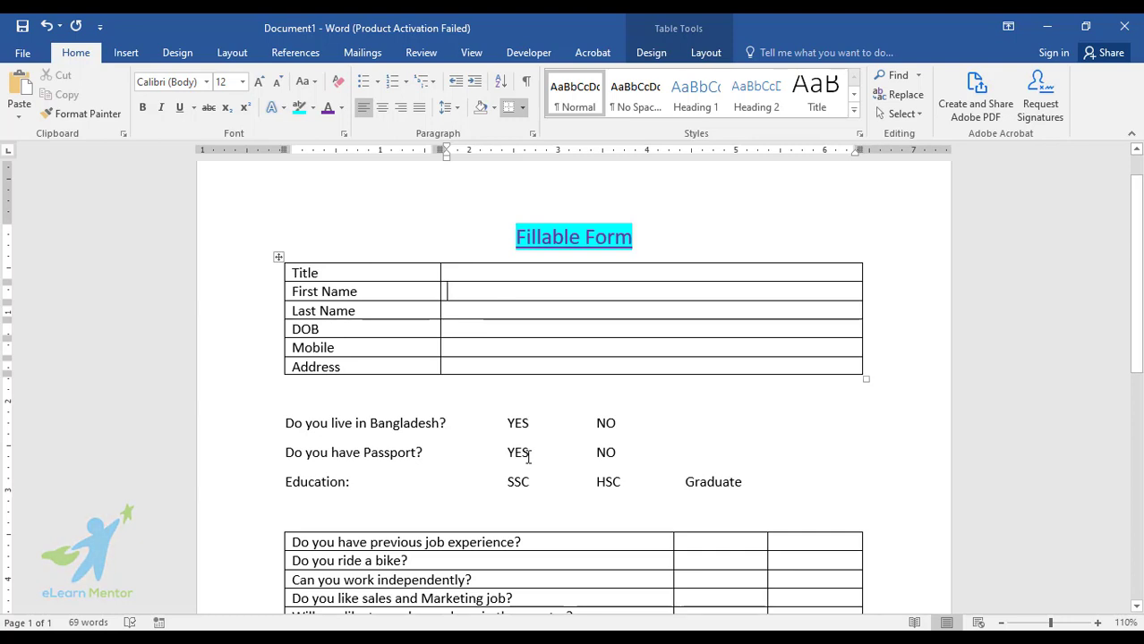
- Return to the Title value cell and insert a Drop-Down List Content Control there
click(494, 271)
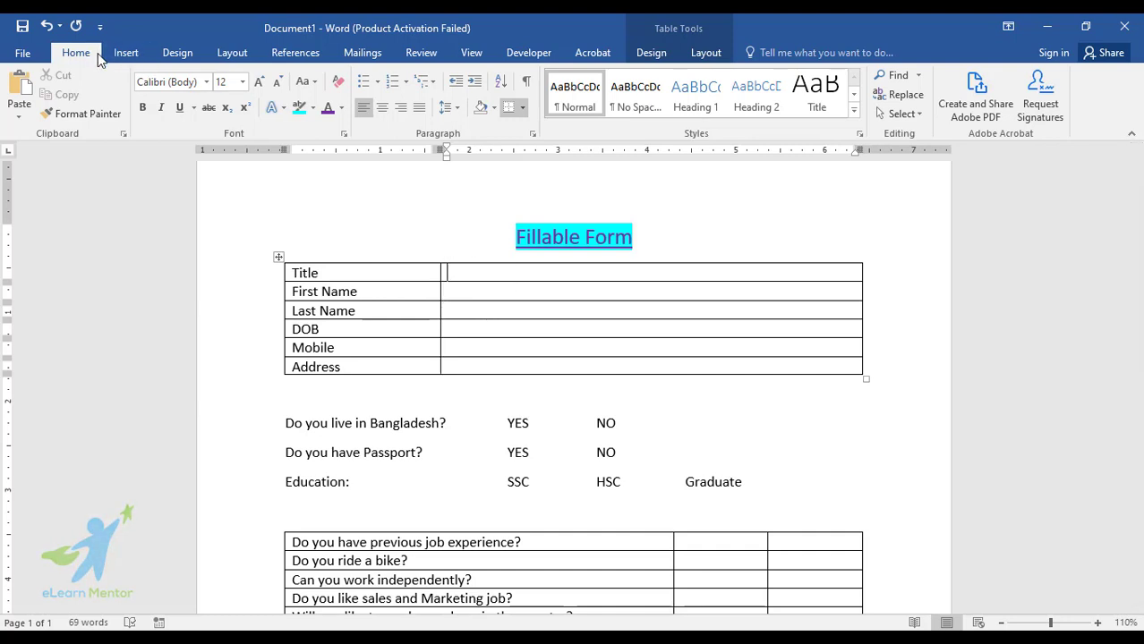
click(530, 54)
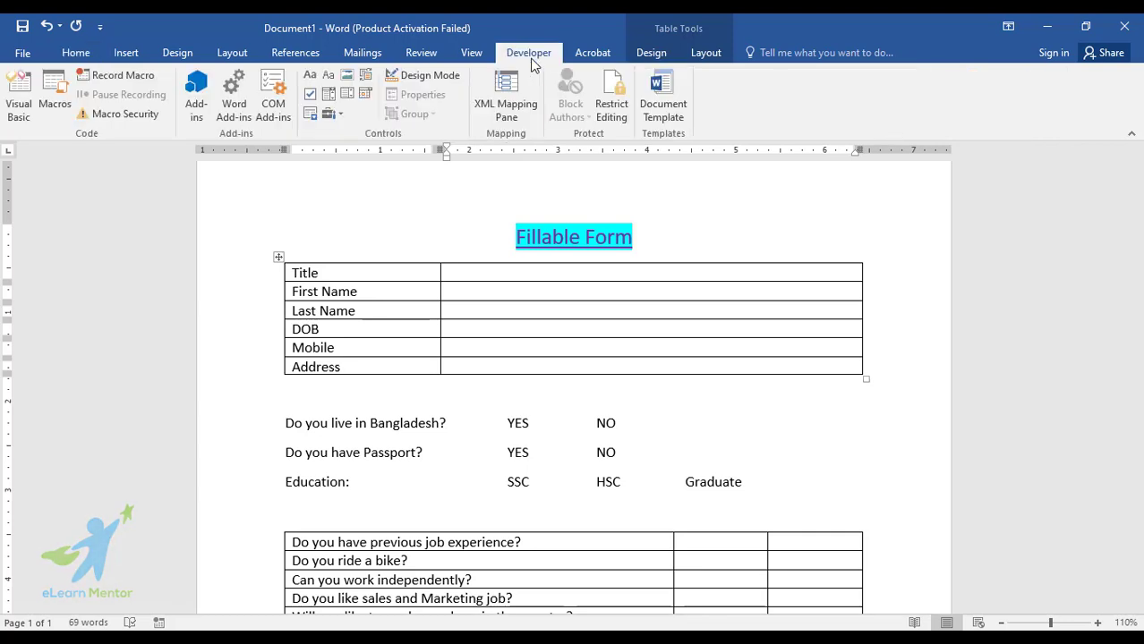
click(75, 53)
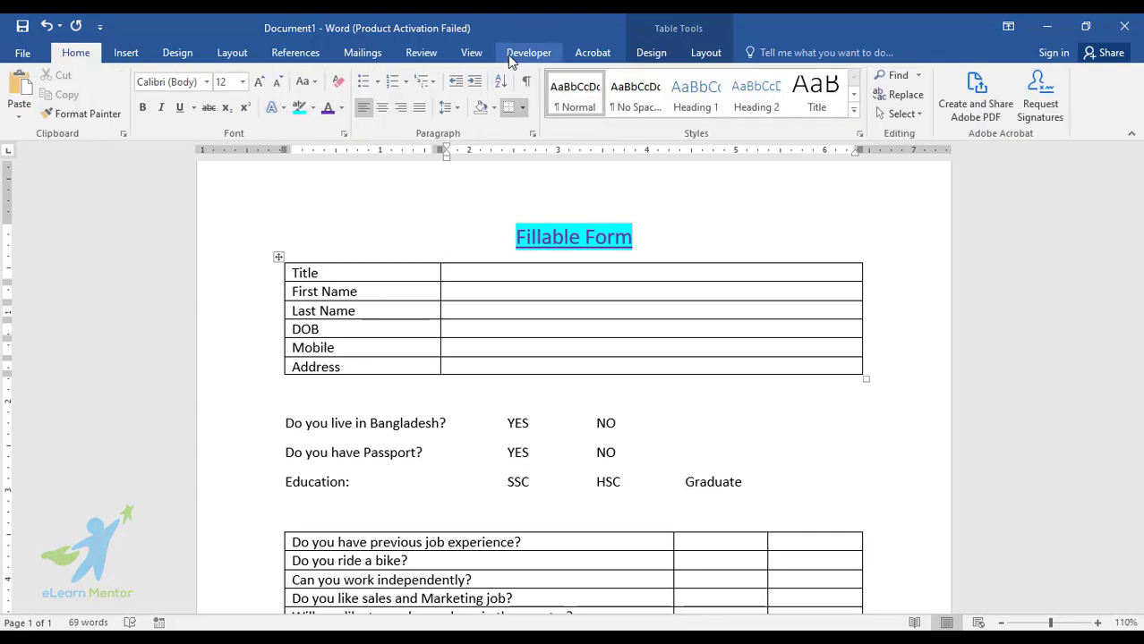
click(20, 56)
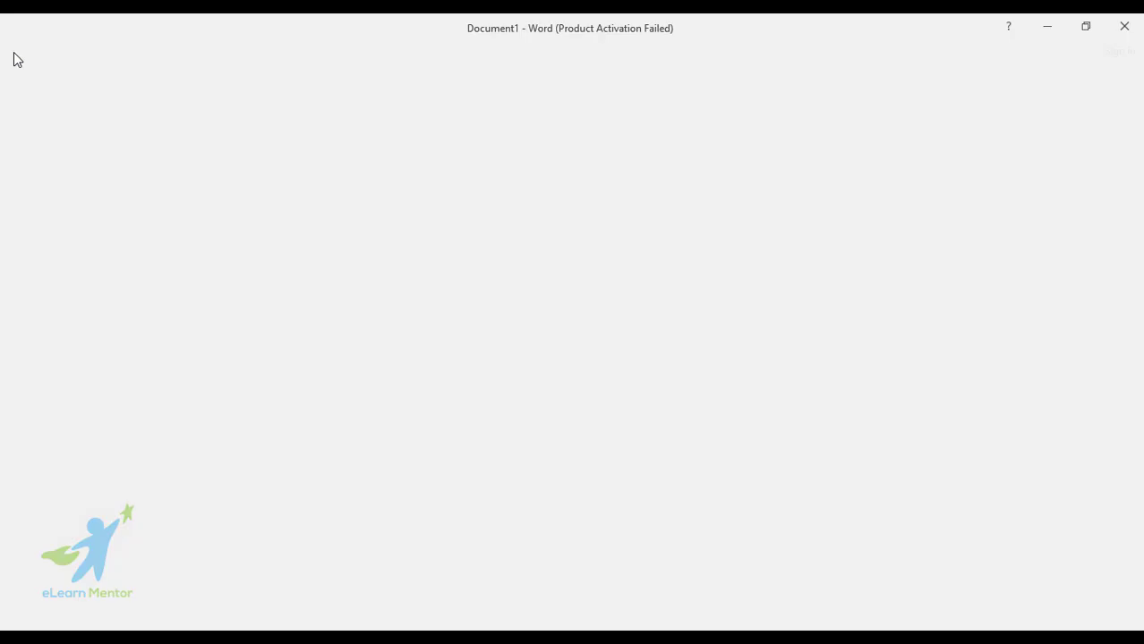
click(73, 451)
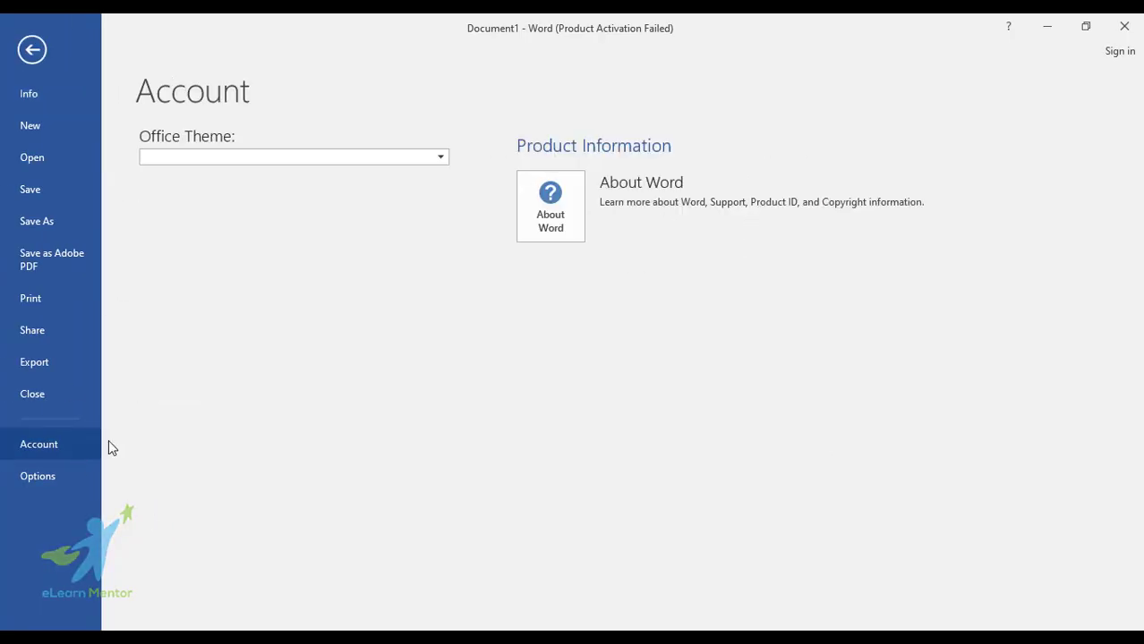
click(69, 474)
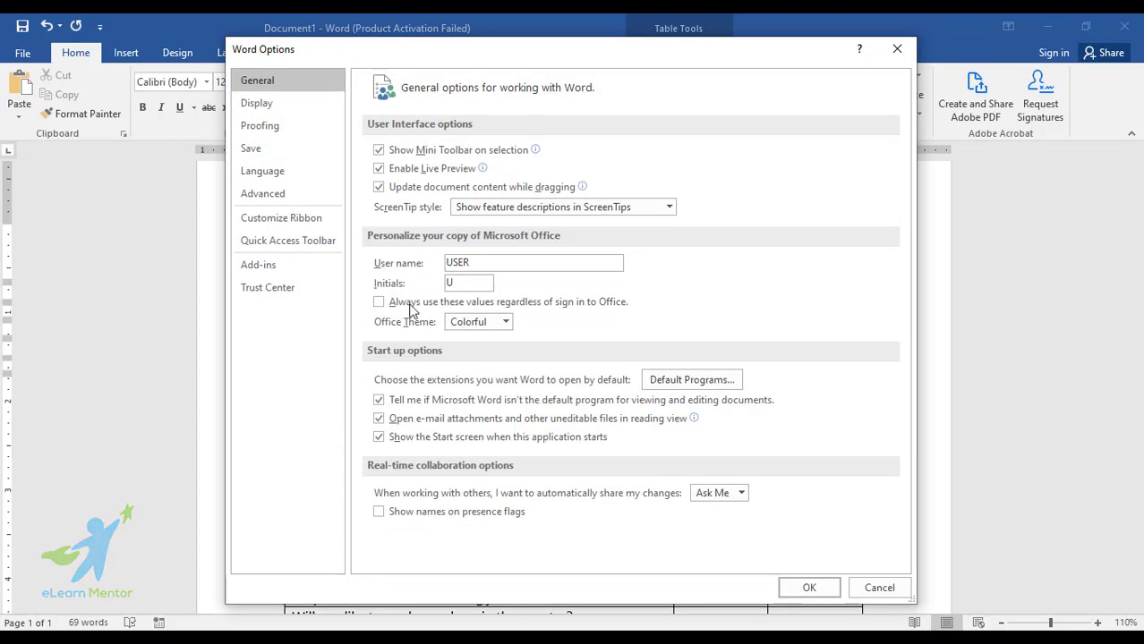
click(278, 222)
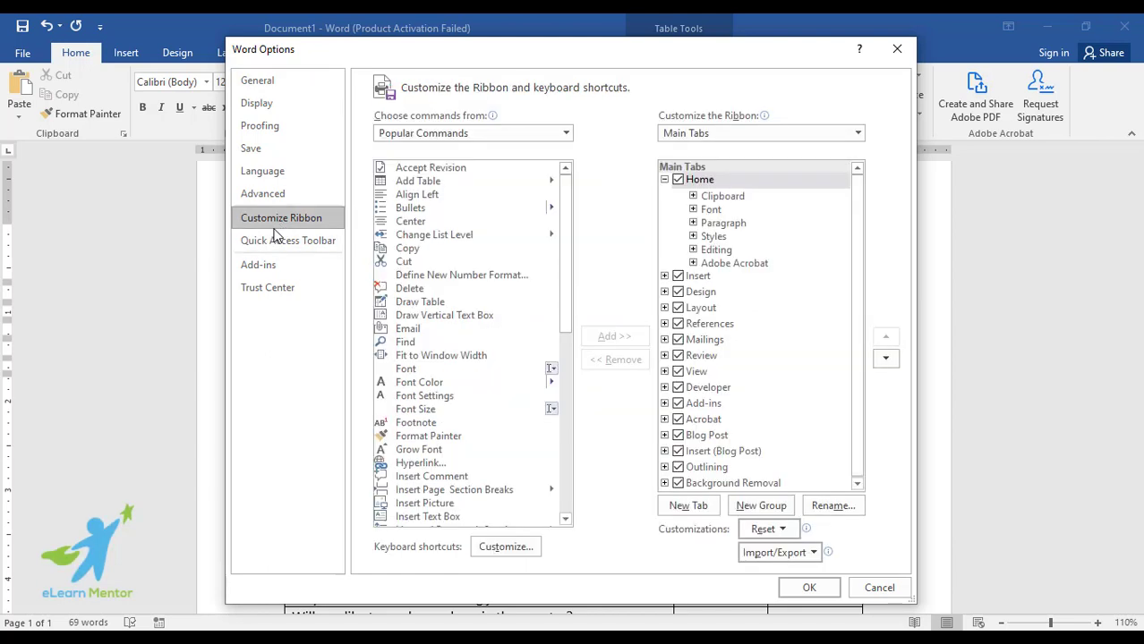
click(810, 588)
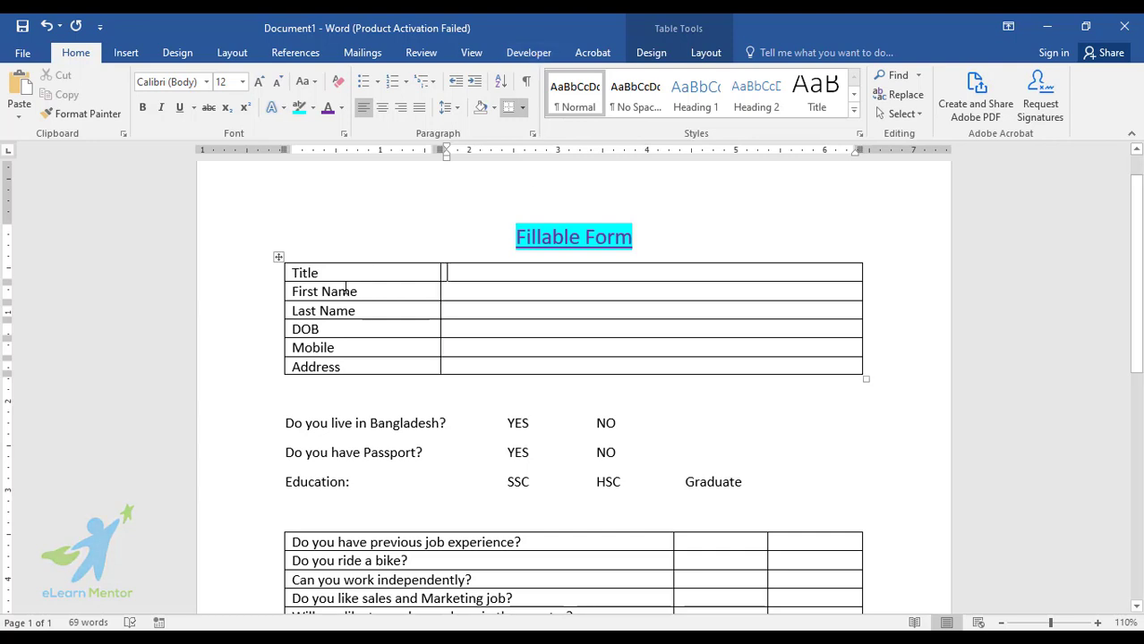
click(523, 53)
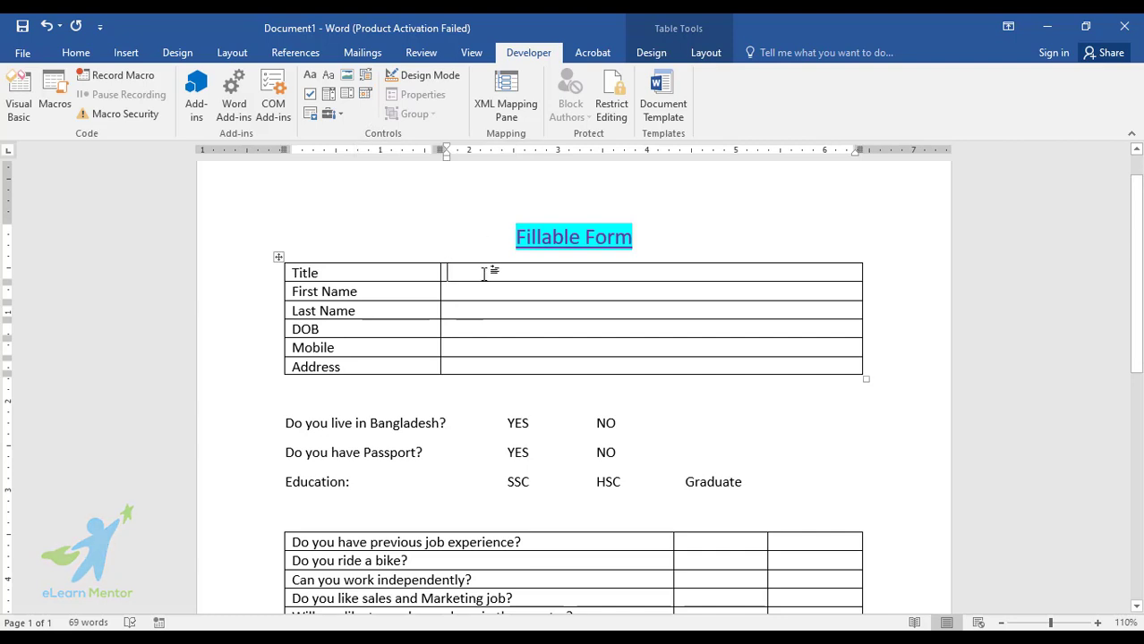
click(331, 96)
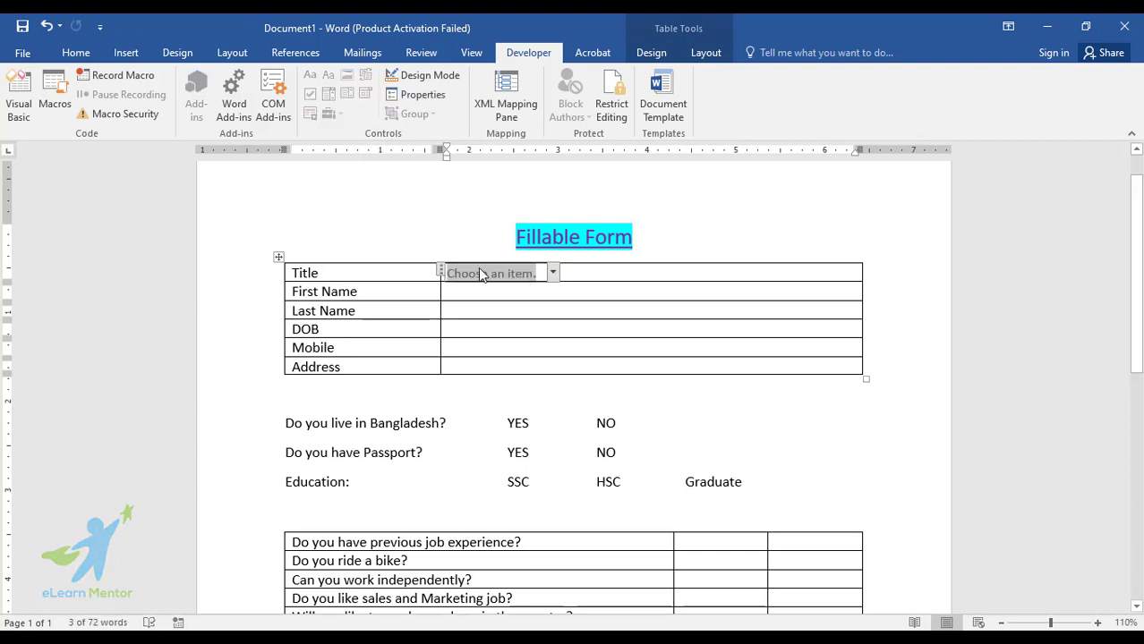
- Turn on Design Mode and add Mr. and Ms. as choices in the drop-down's properties
click(430, 76)
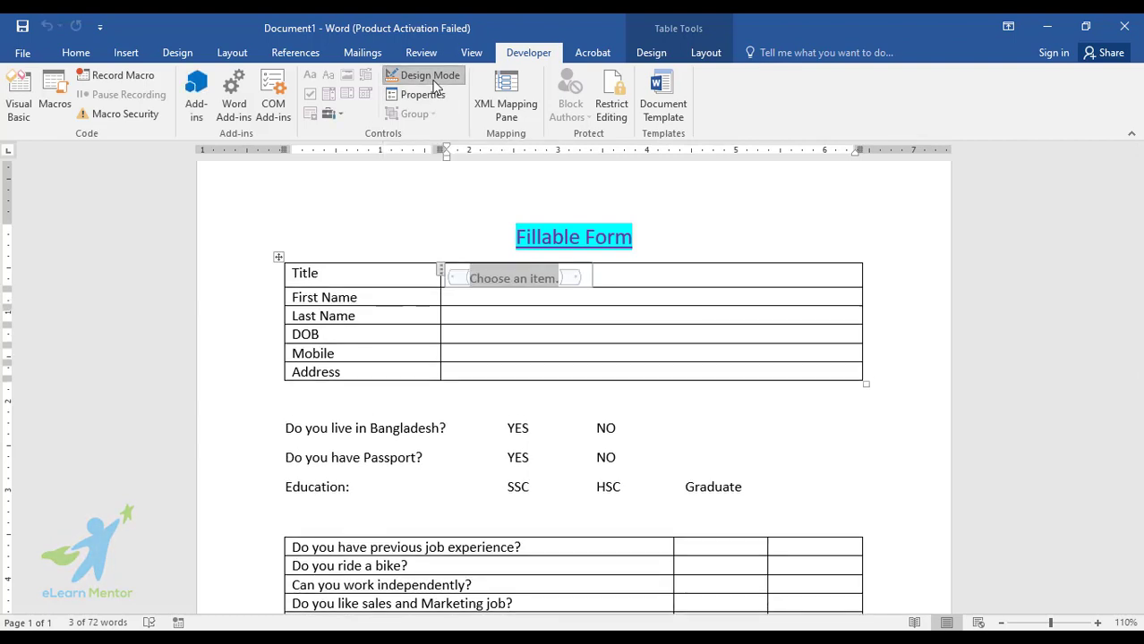
click(434, 100)
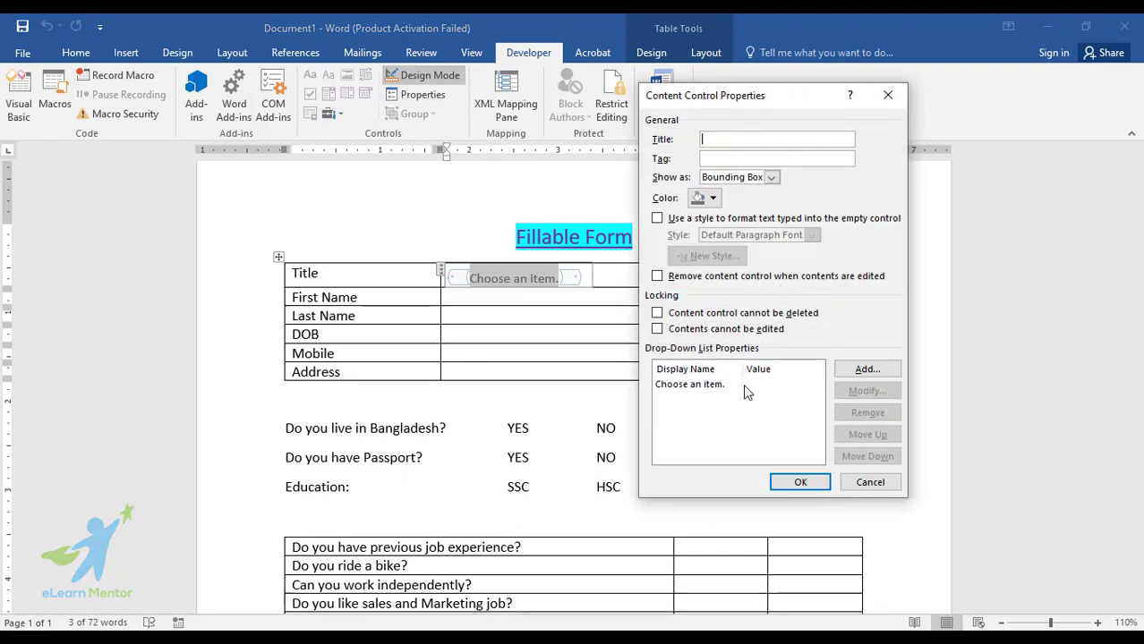
click(866, 372)
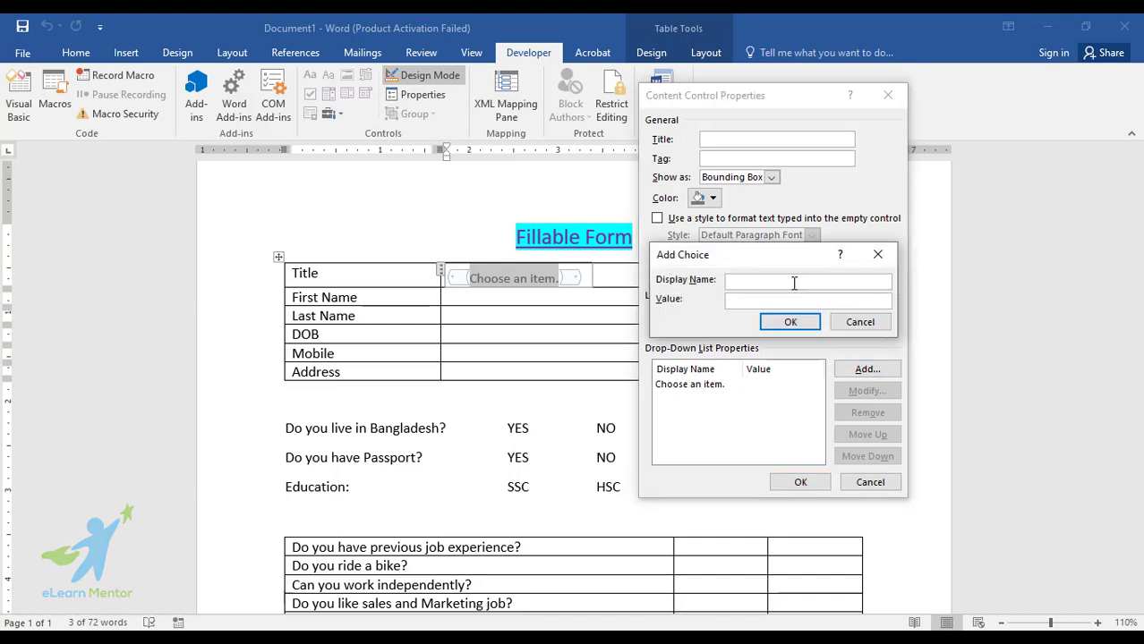
text(Mr.)
click(791, 323)
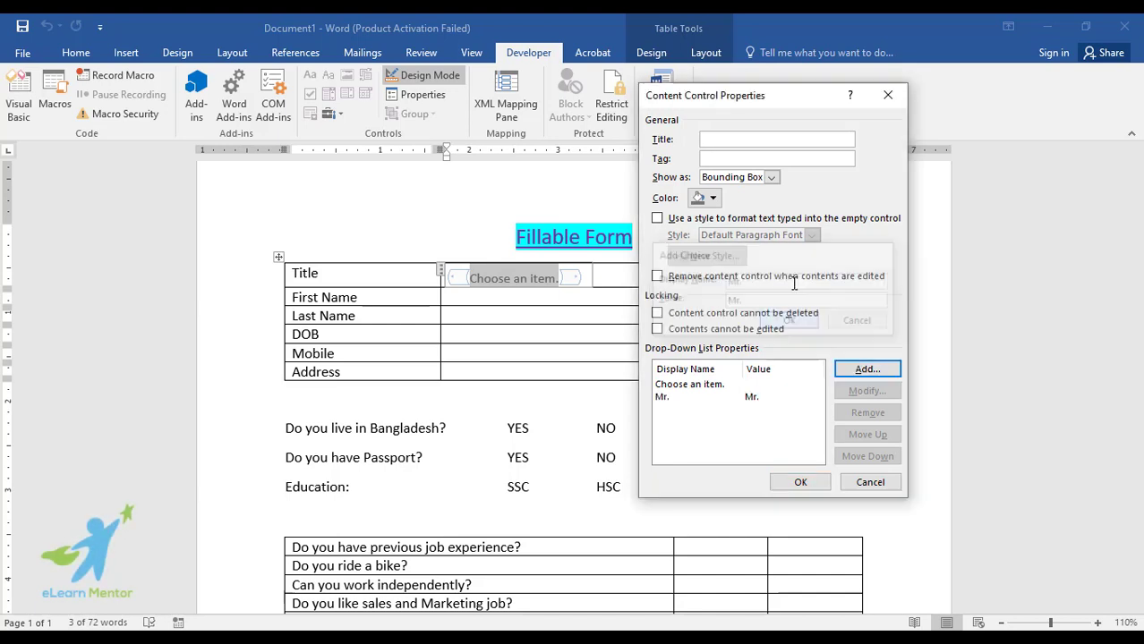
click(865, 370)
text(Ms.)
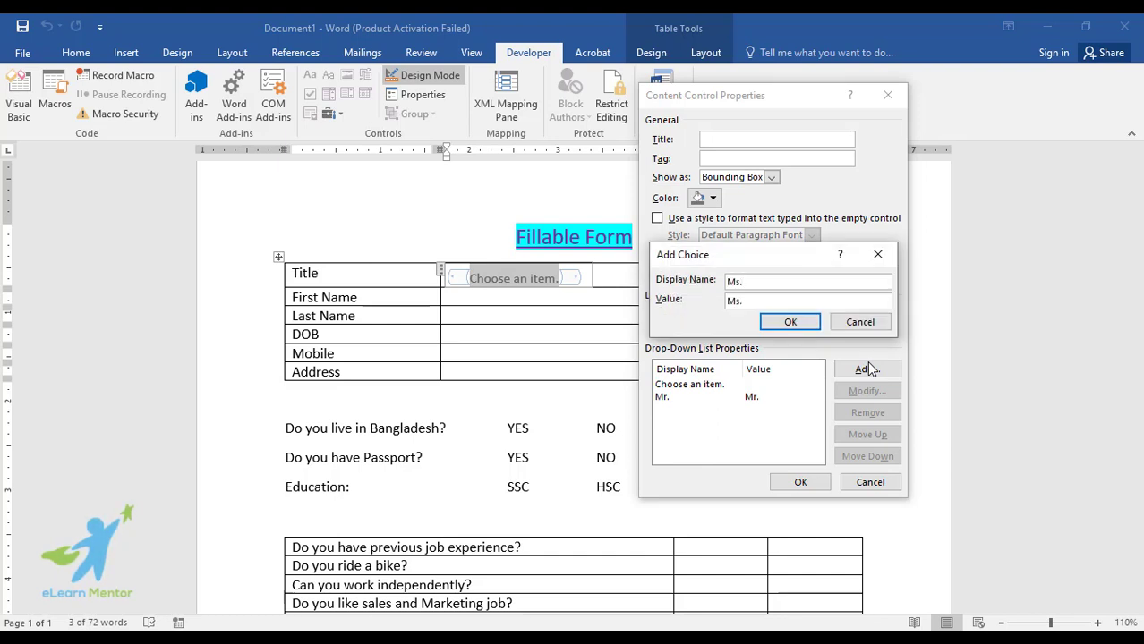
key(Return)
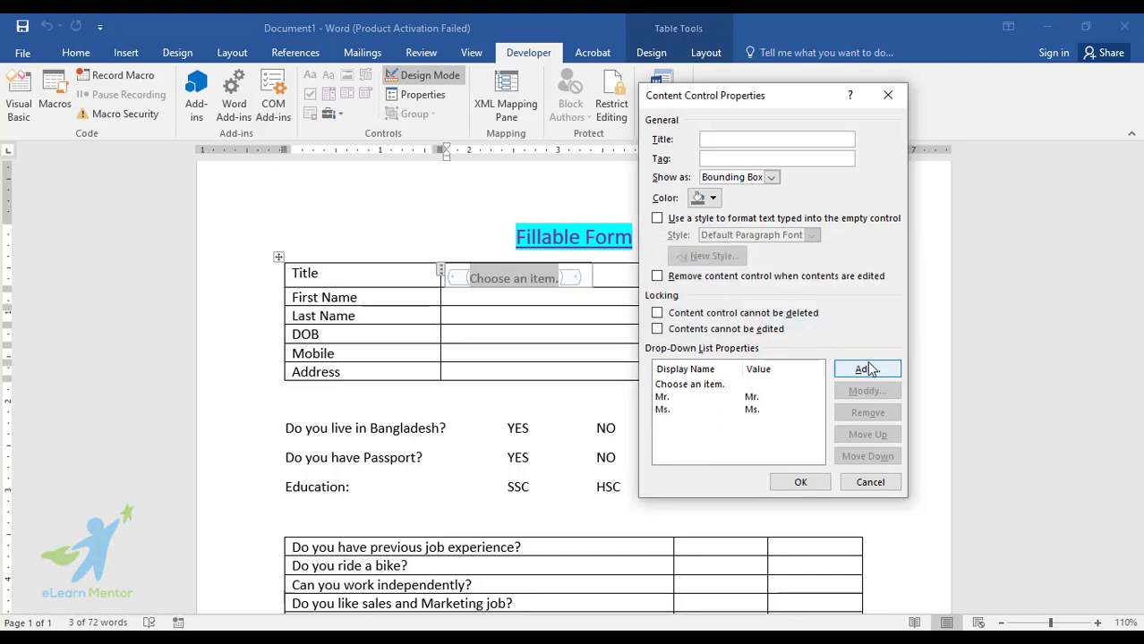
- Add Mrs. and Miss as further choices and confirm the control's properties
click(865, 370)
text(Mrs.)
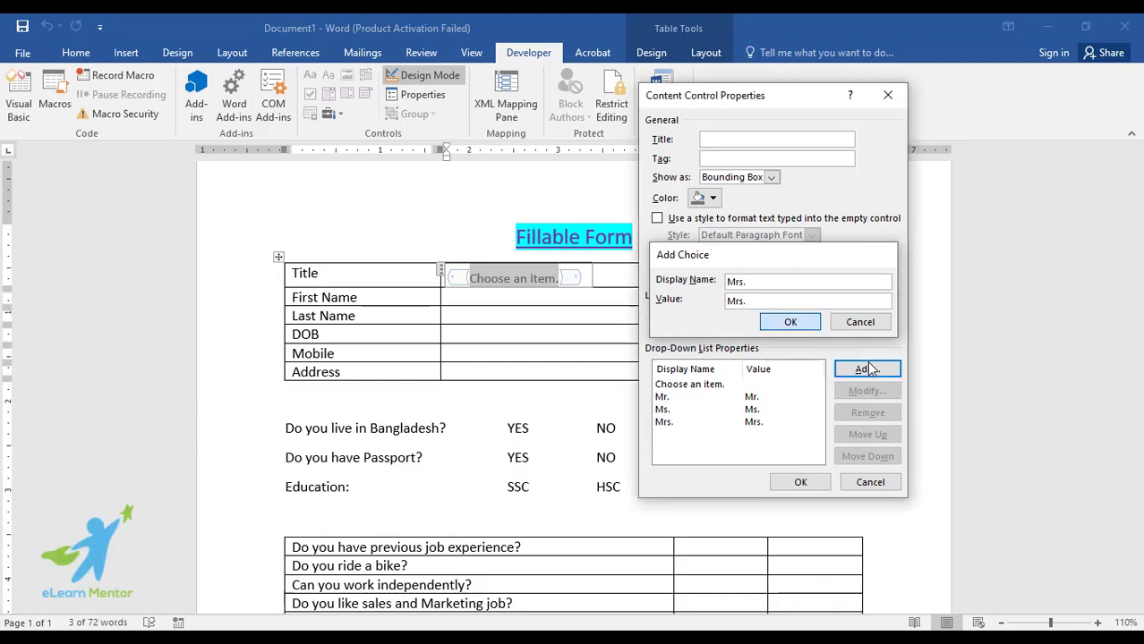
key(Return)
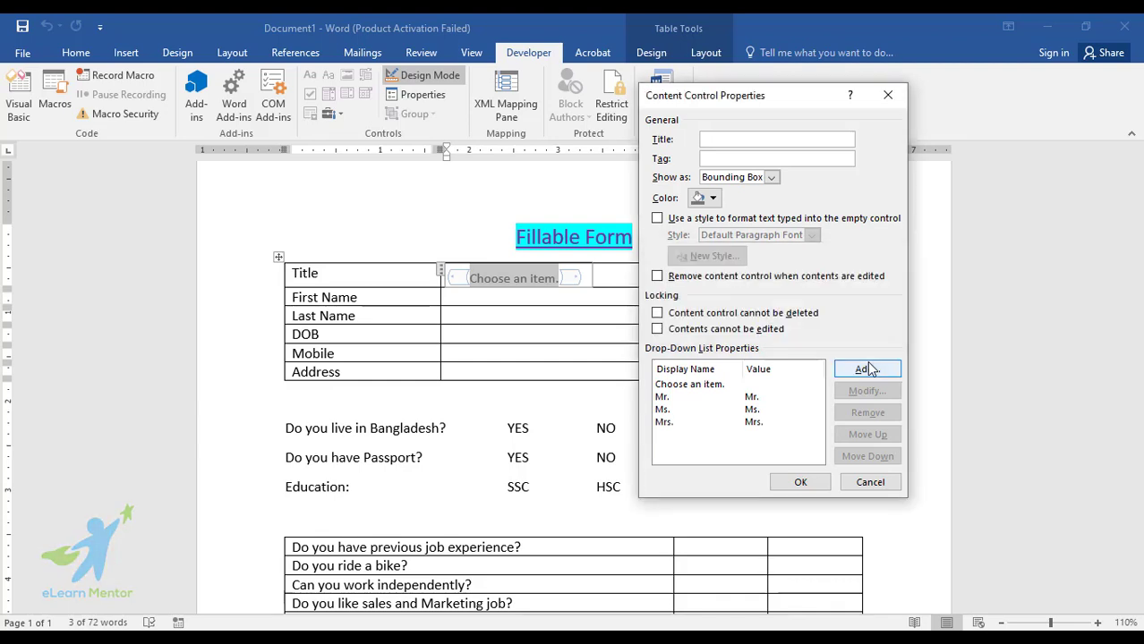
click(869, 369)
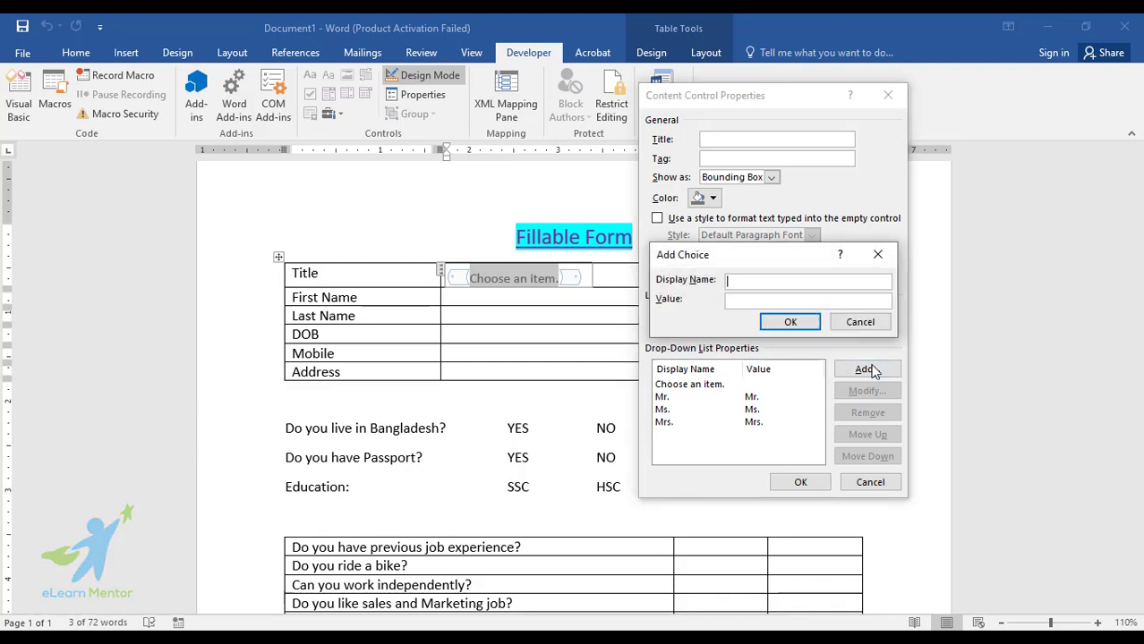
text(Miss)
click(816, 323)
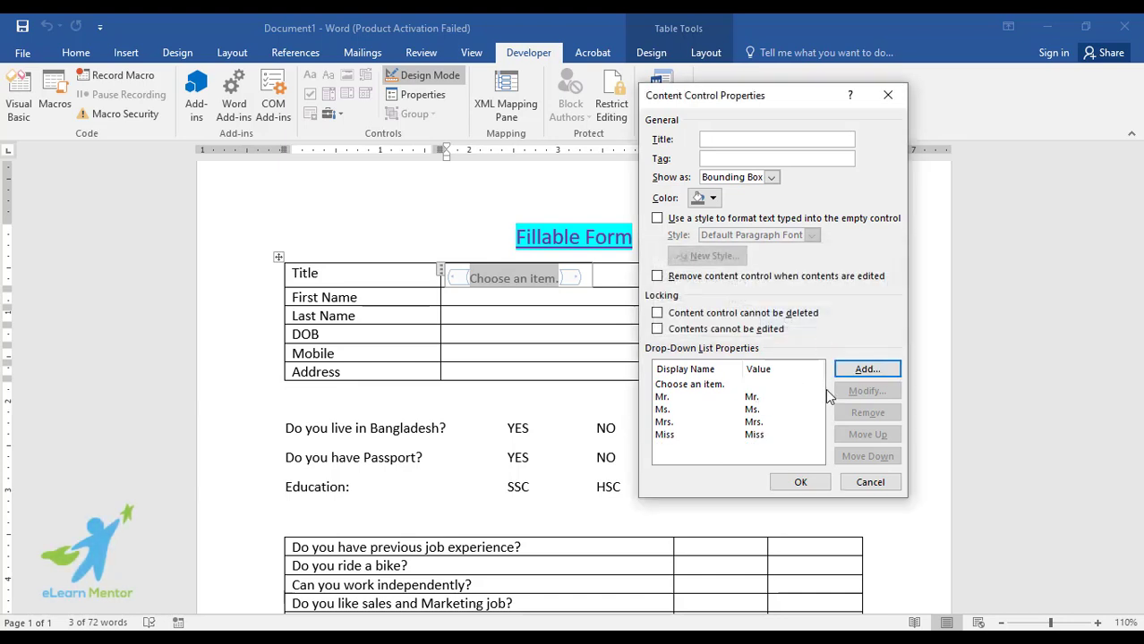
click(800, 483)
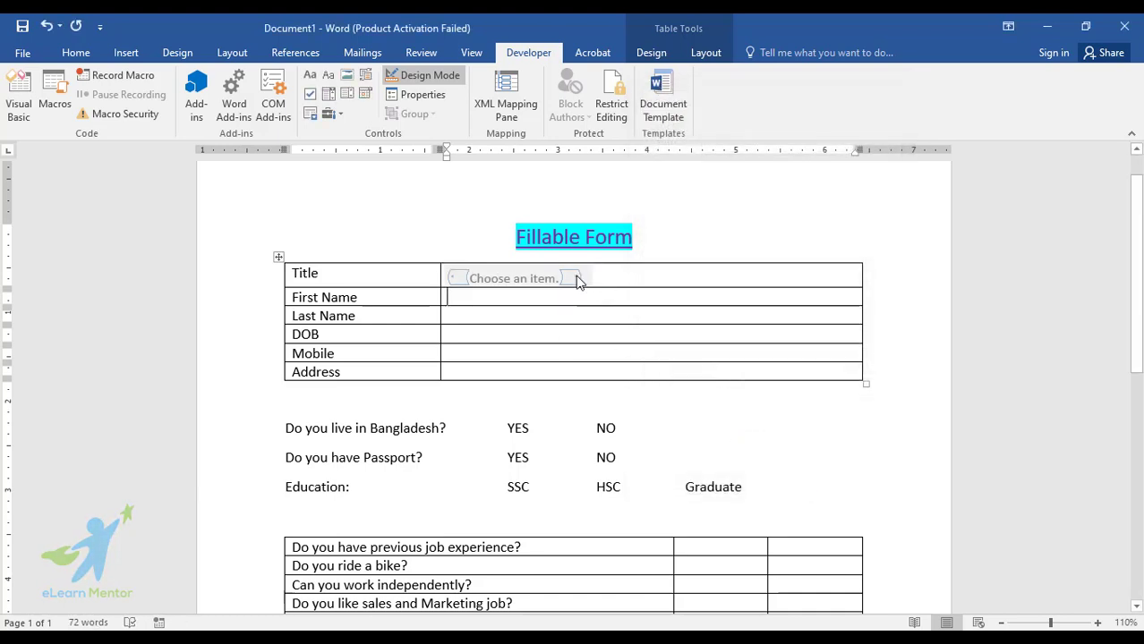
- Turn off Design Mode and pick Mr. from the Title drop-down
click(578, 280)
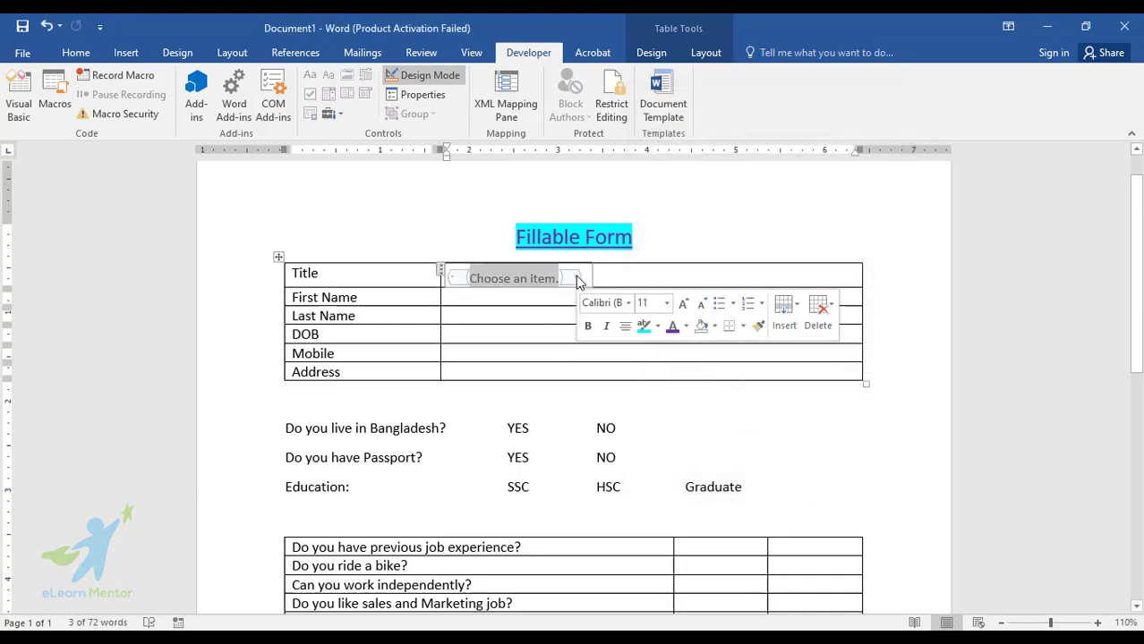
click(424, 77)
click(537, 308)
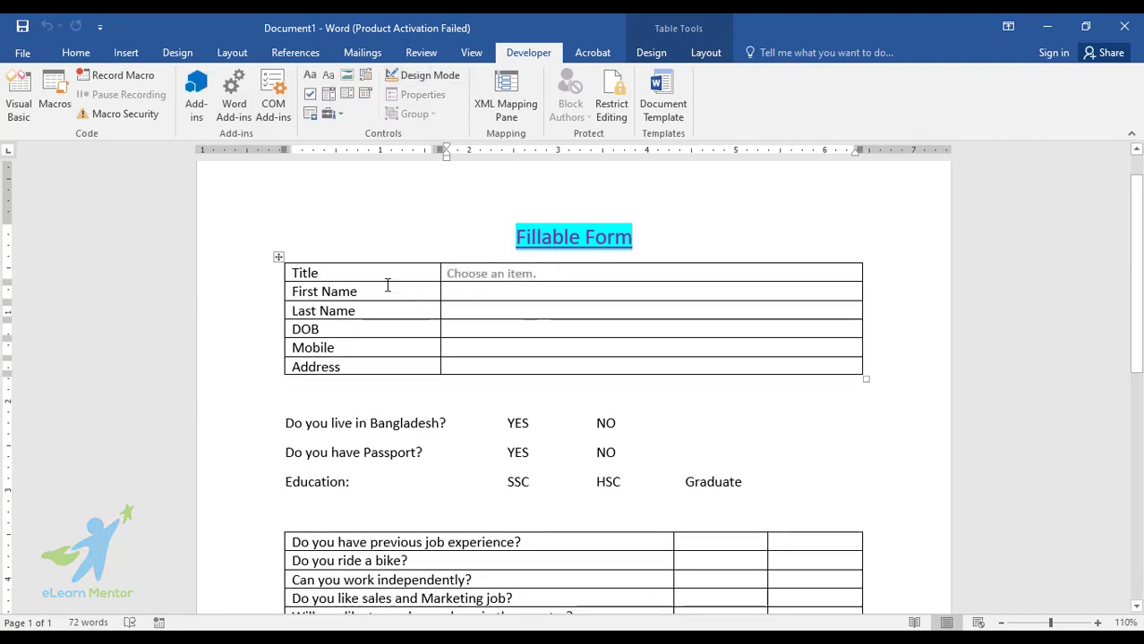
click(546, 274)
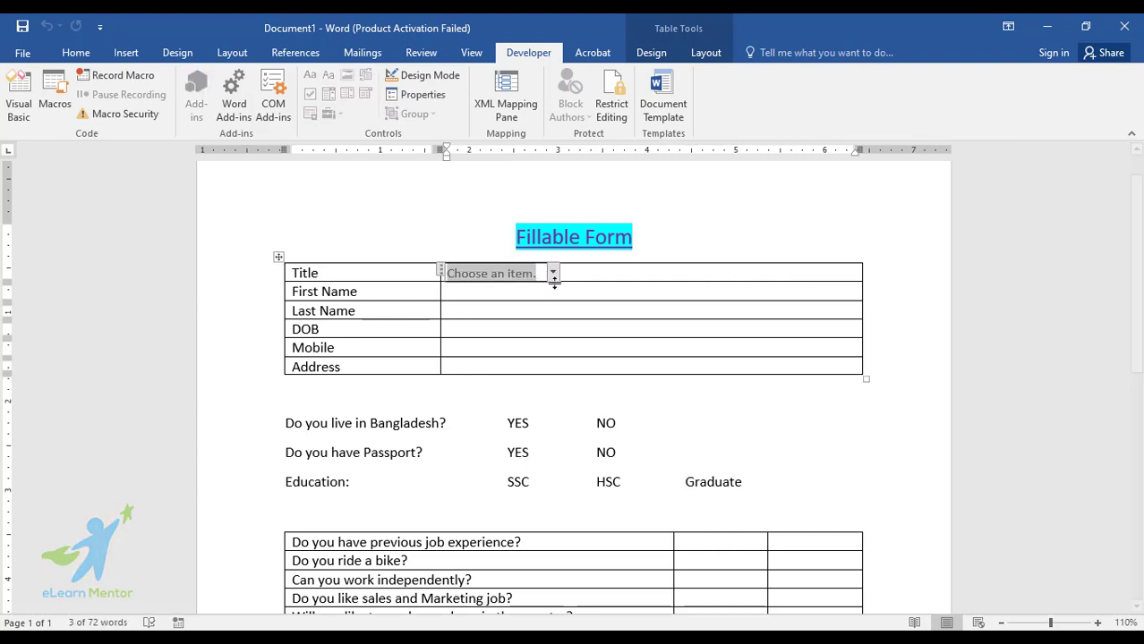
click(554, 274)
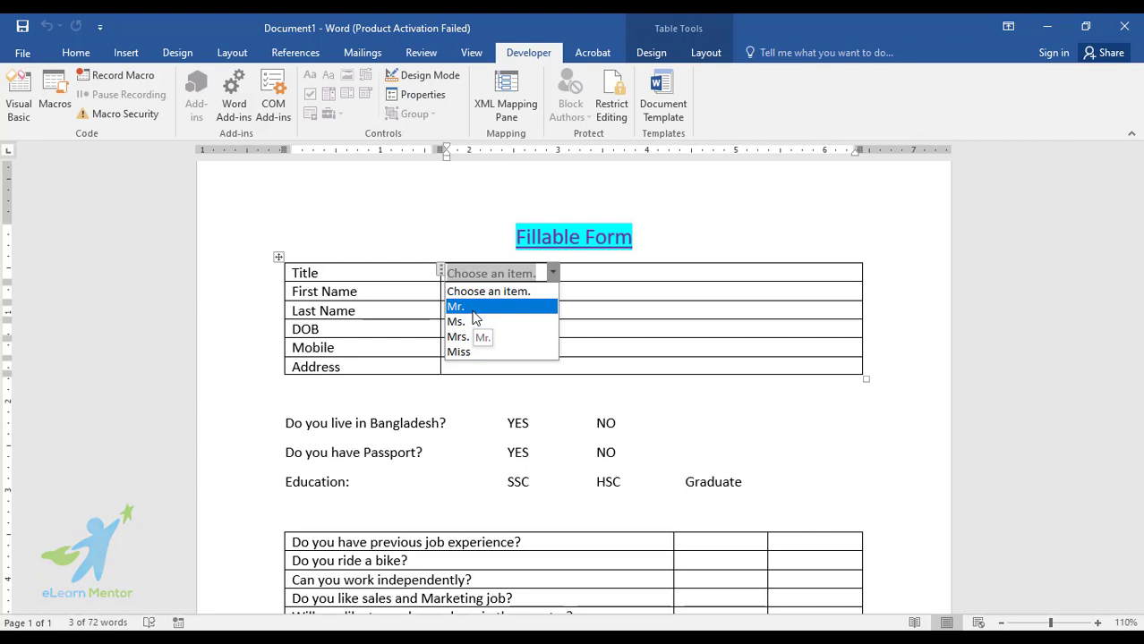
click(473, 310)
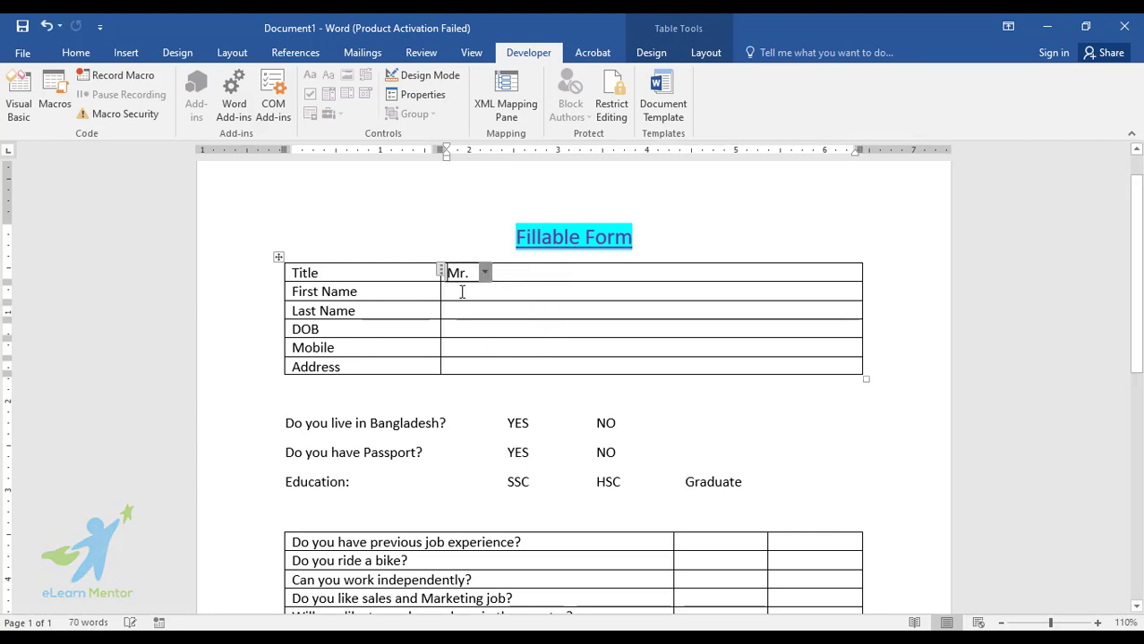
- Change the Title drop-down selection to Ms
click(461, 291)
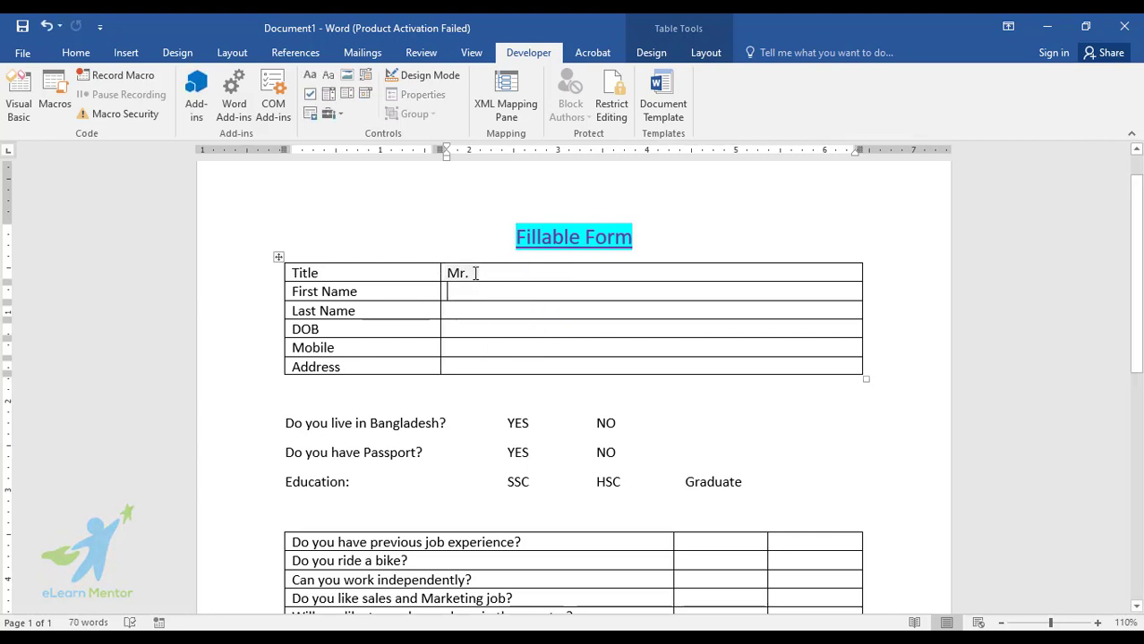
click(474, 272)
click(485, 272)
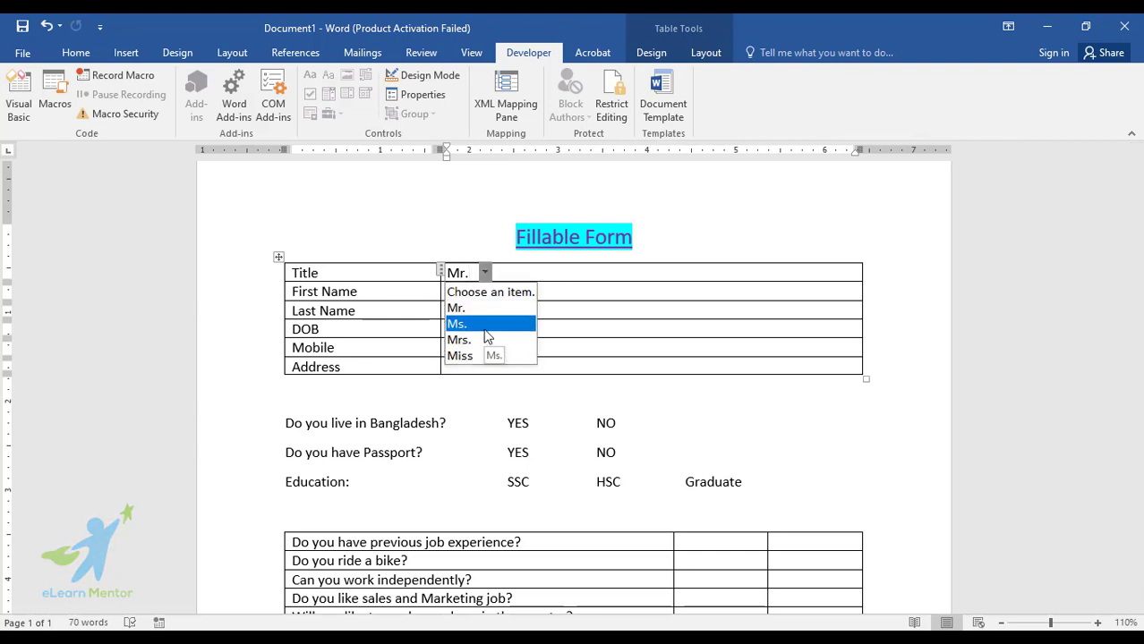
click(488, 324)
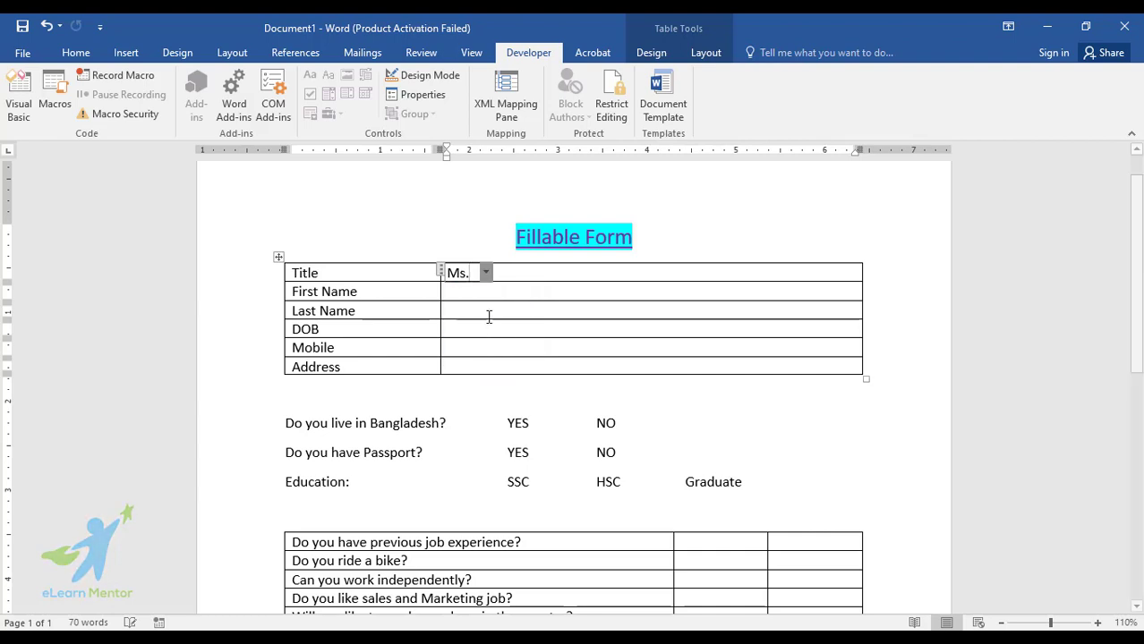
click(482, 296)
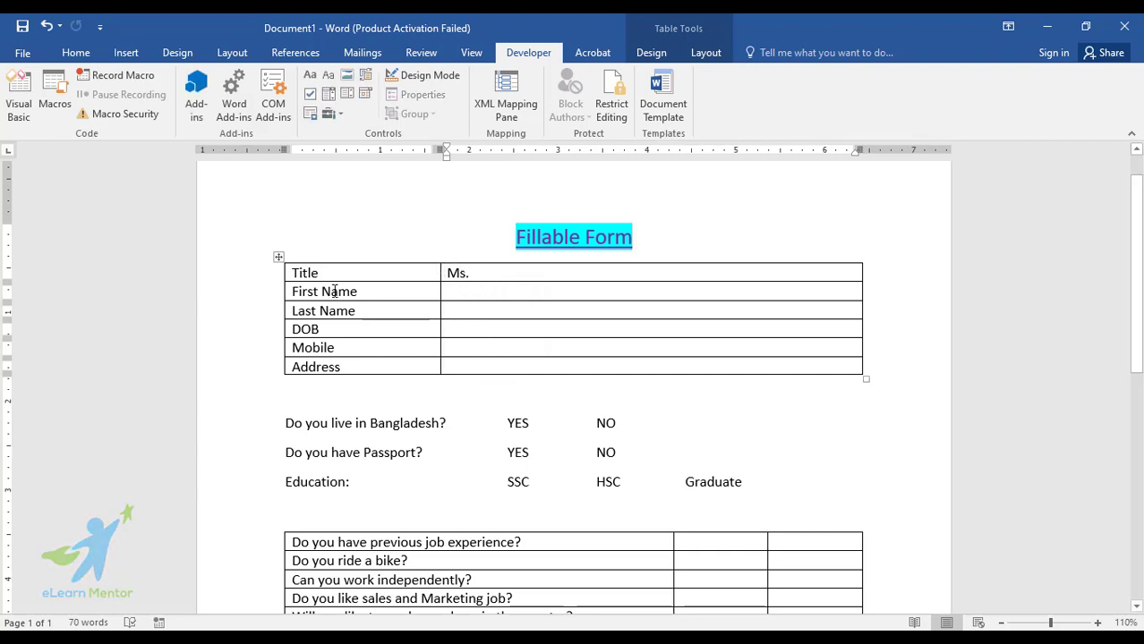
click(484, 274)
click(488, 271)
- Insert a Plain Text Content Control in the First Name value cell
click(465, 293)
scroll(498, 392, down, 4)
scroll(481, 355, up, 3)
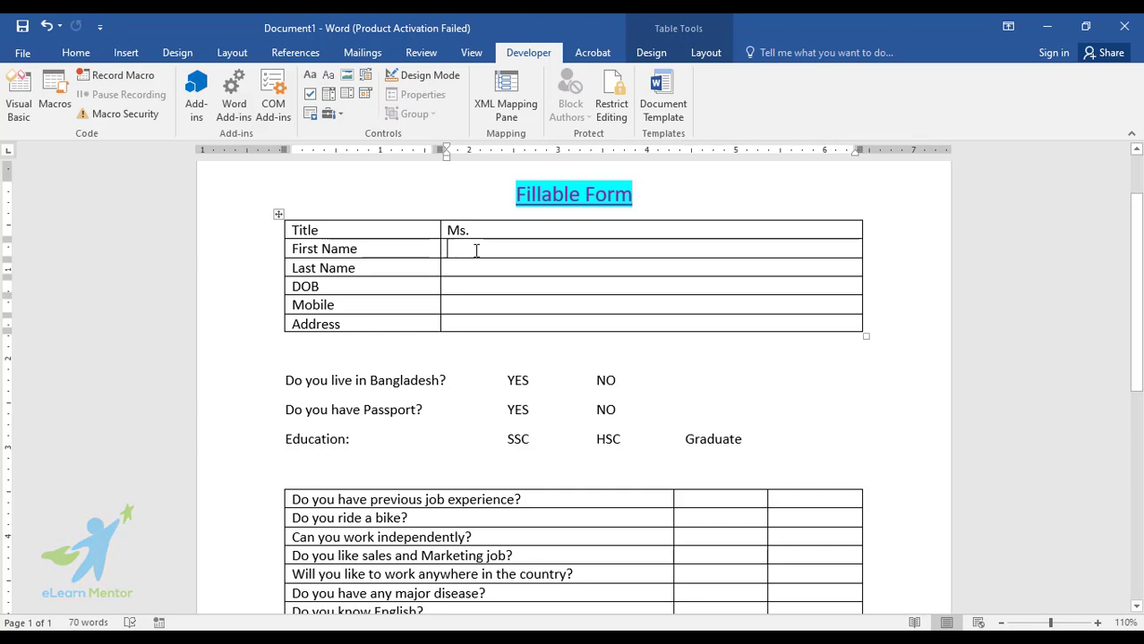
click(313, 79)
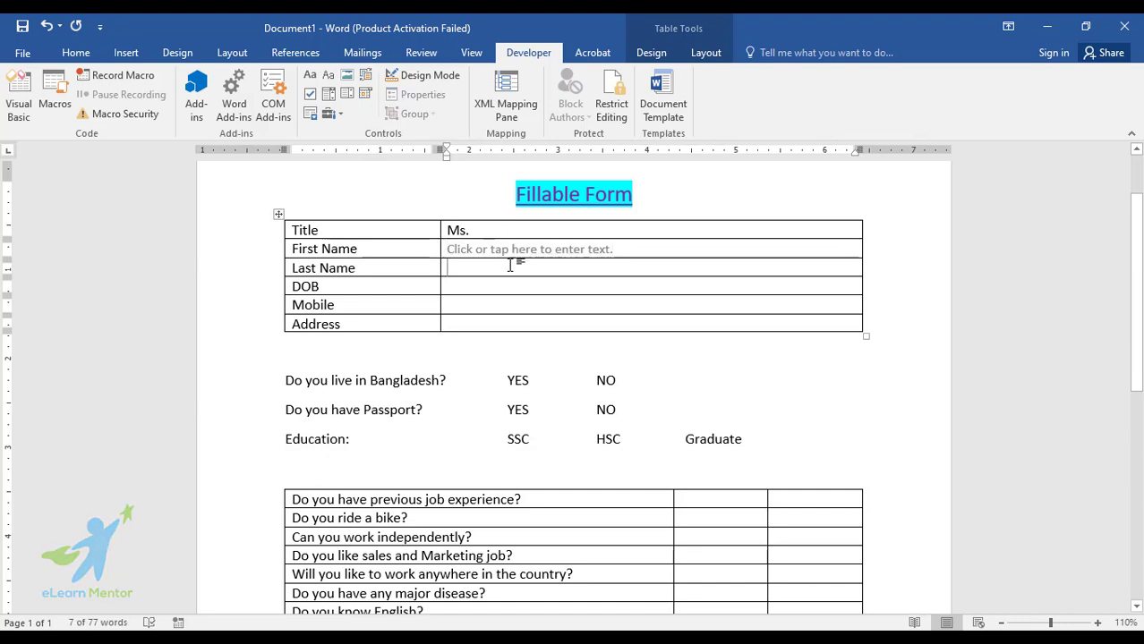
click(421, 95)
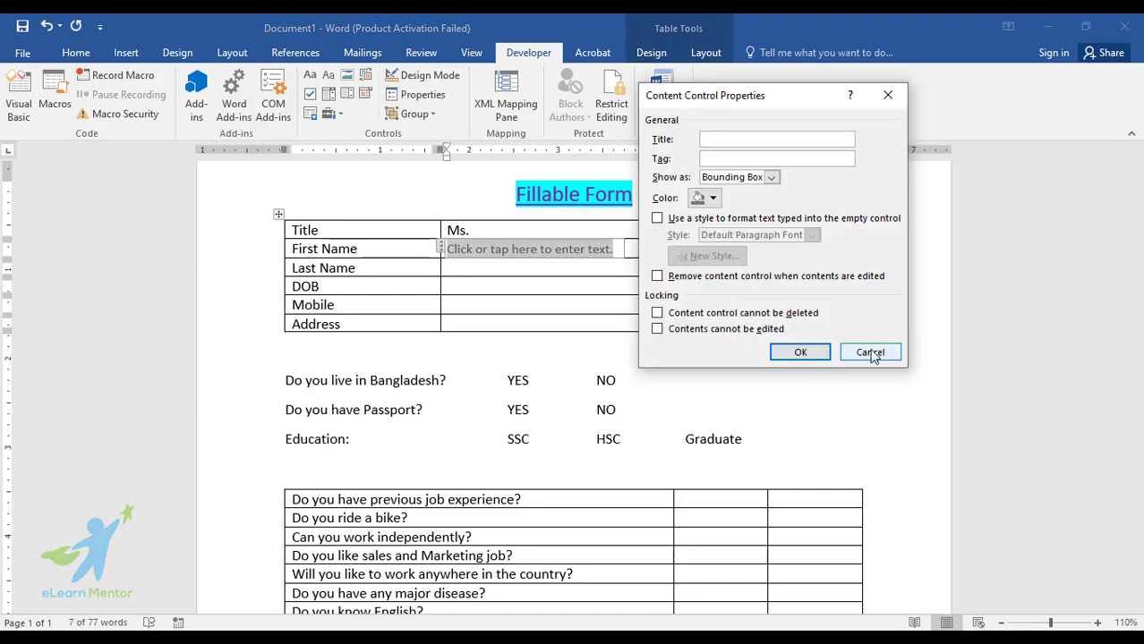
click(868, 352)
- With Design Mode on, set a colour for the text field in its properties, then turn Design Mode off
click(427, 75)
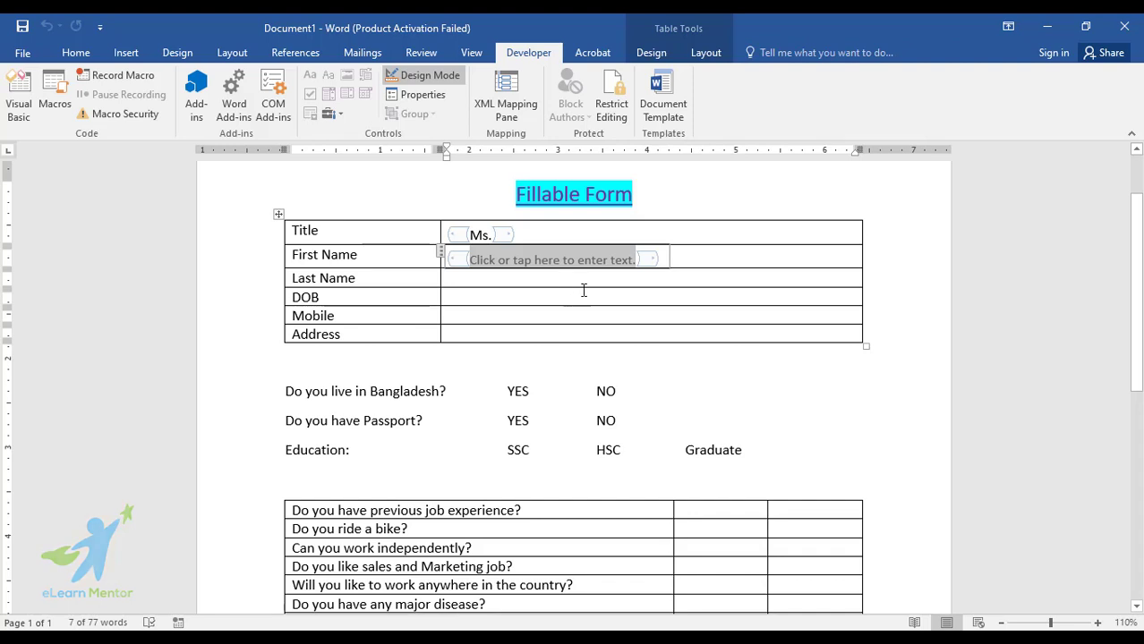
click(421, 95)
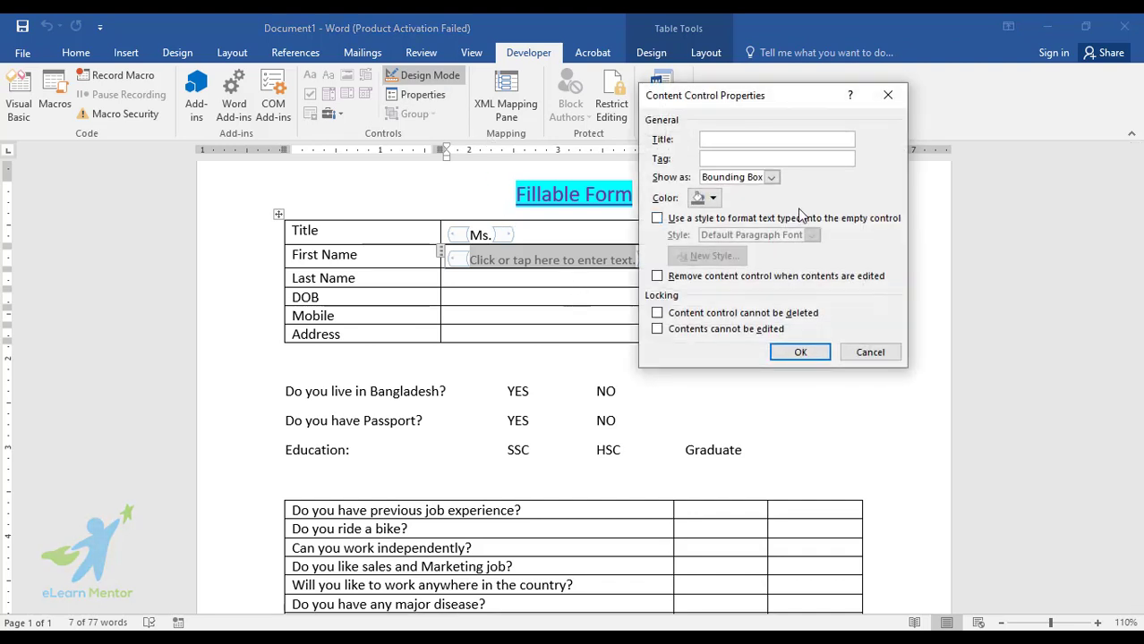
click(716, 199)
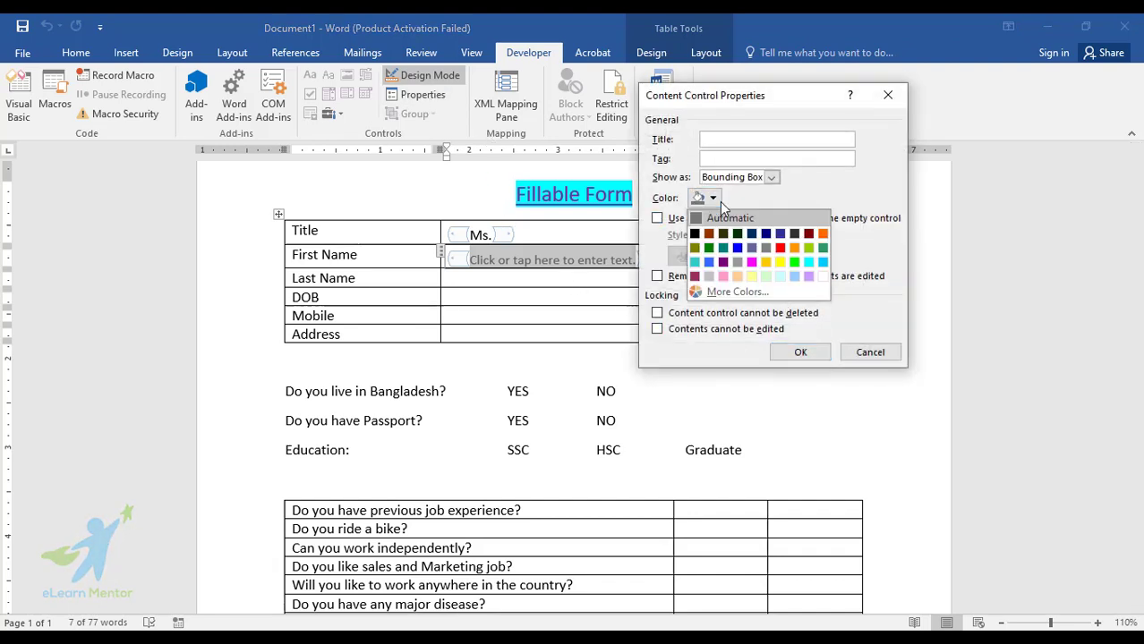
click(783, 278)
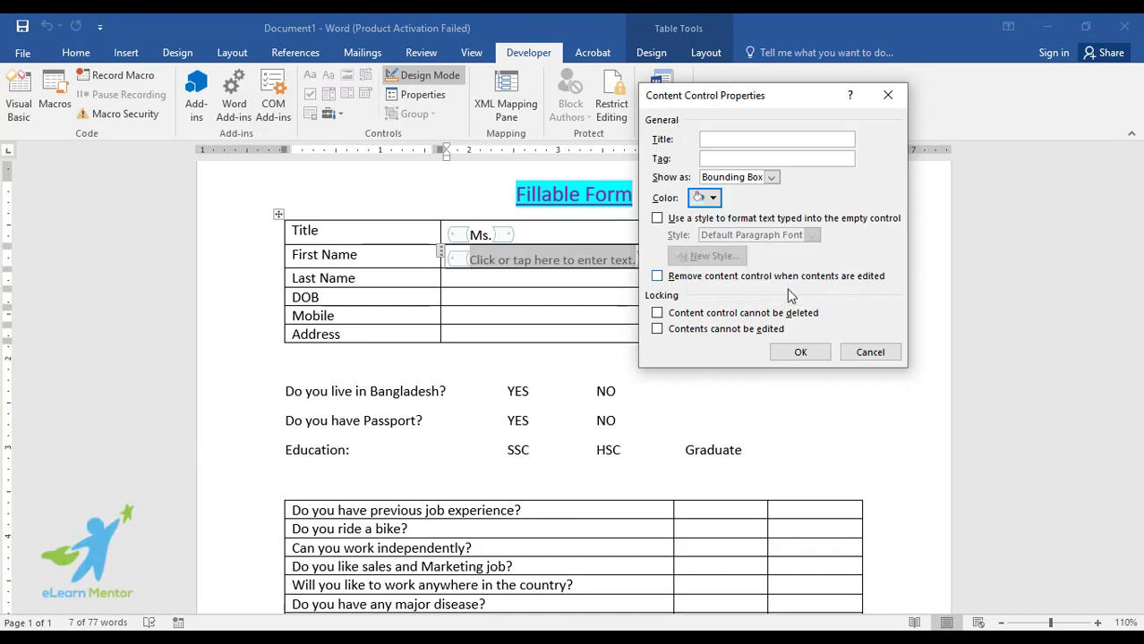
click(793, 350)
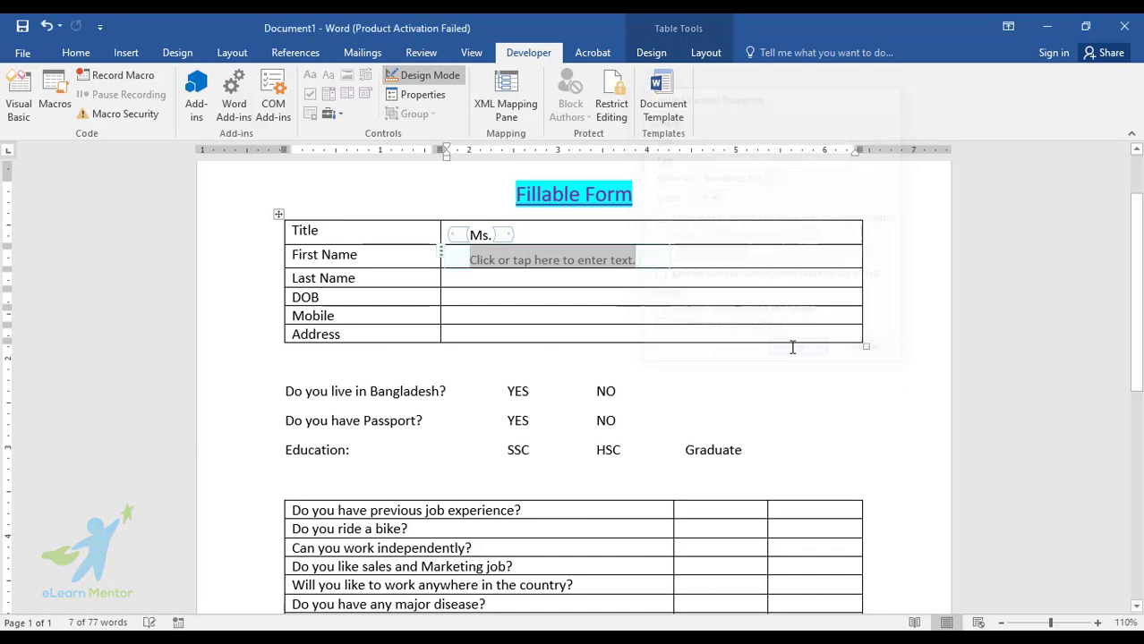
click(422, 76)
click(500, 268)
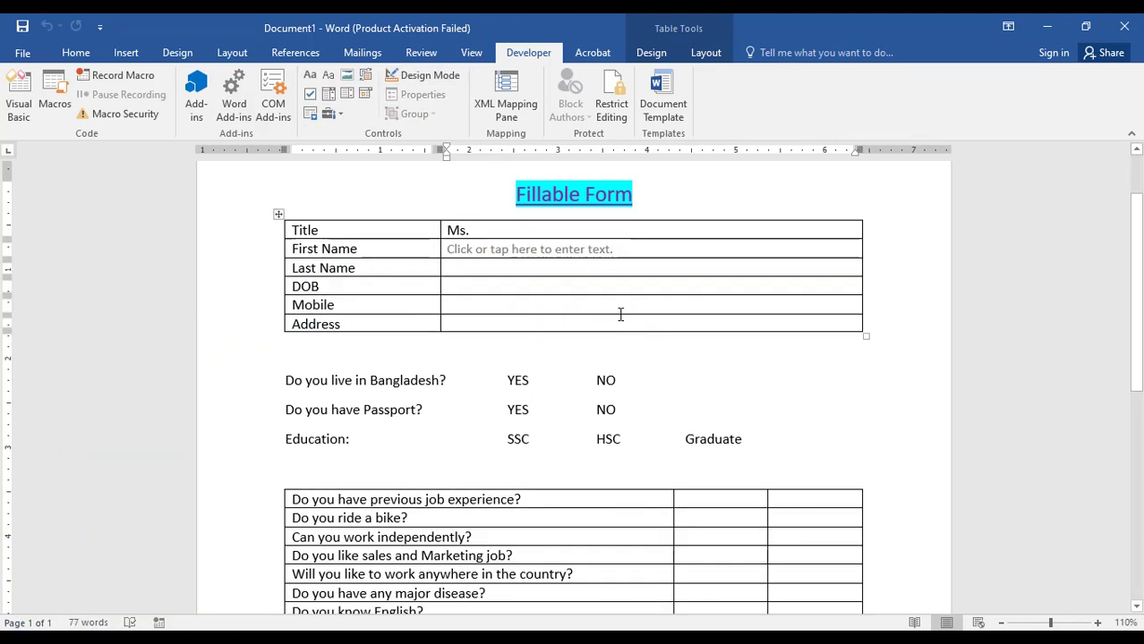
ctrl+scroll(631, 324, up, 4)
ctrl+scroll(631, 324, up, 4)
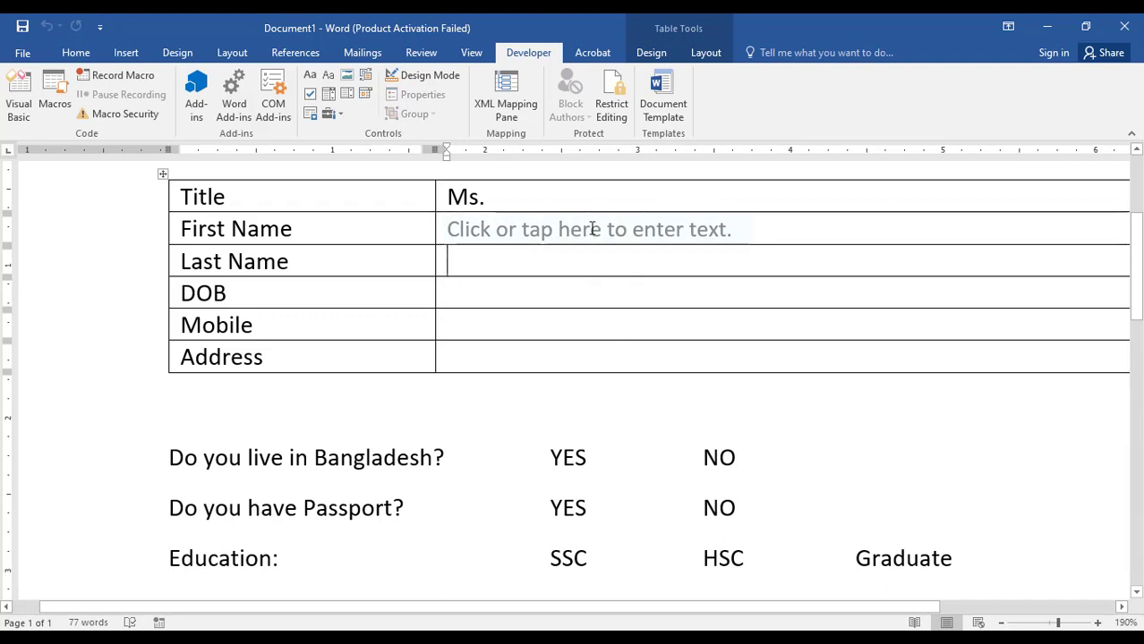
ctrl+scroll(597, 288, down, 7)
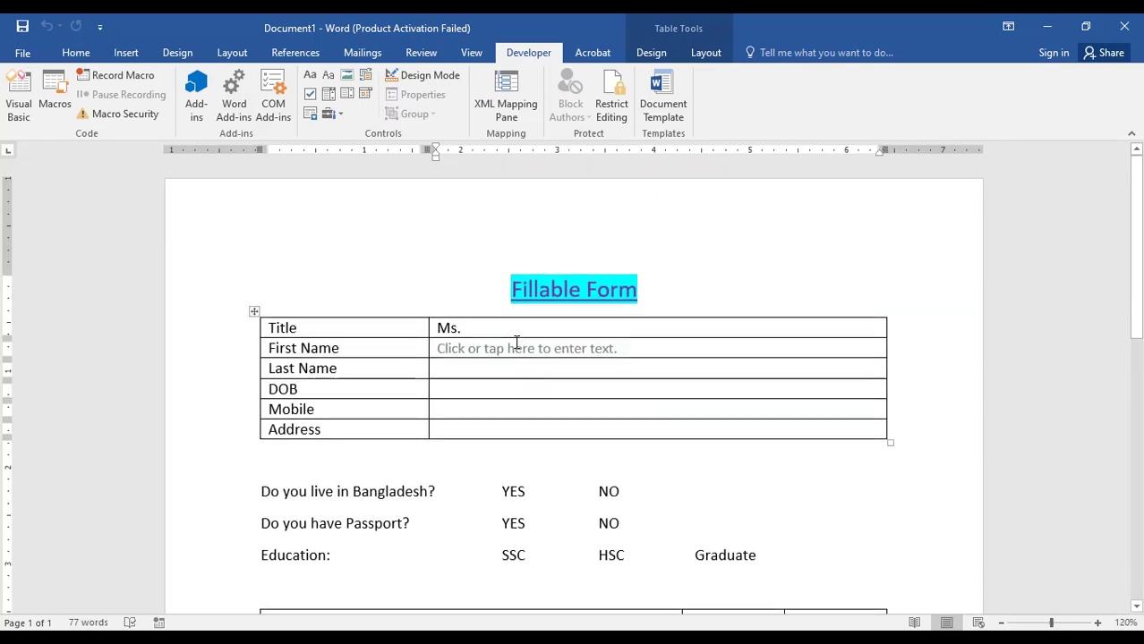
- Test the First Name field with a typed sample name, delete it, and reset the Title drop-down
click(515, 348)
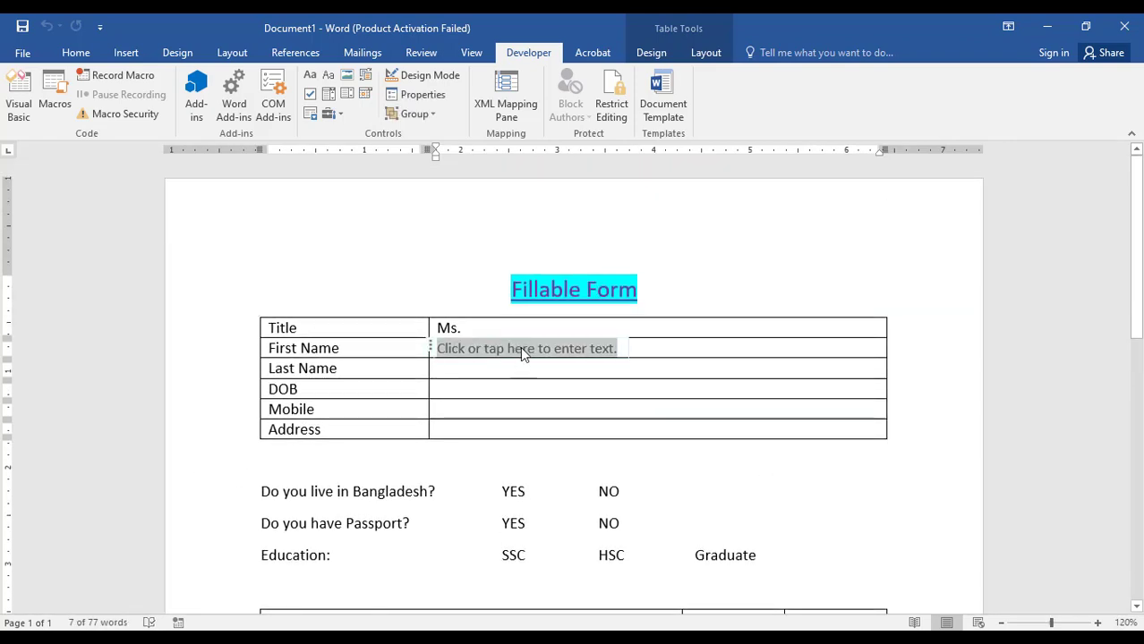
text(a)
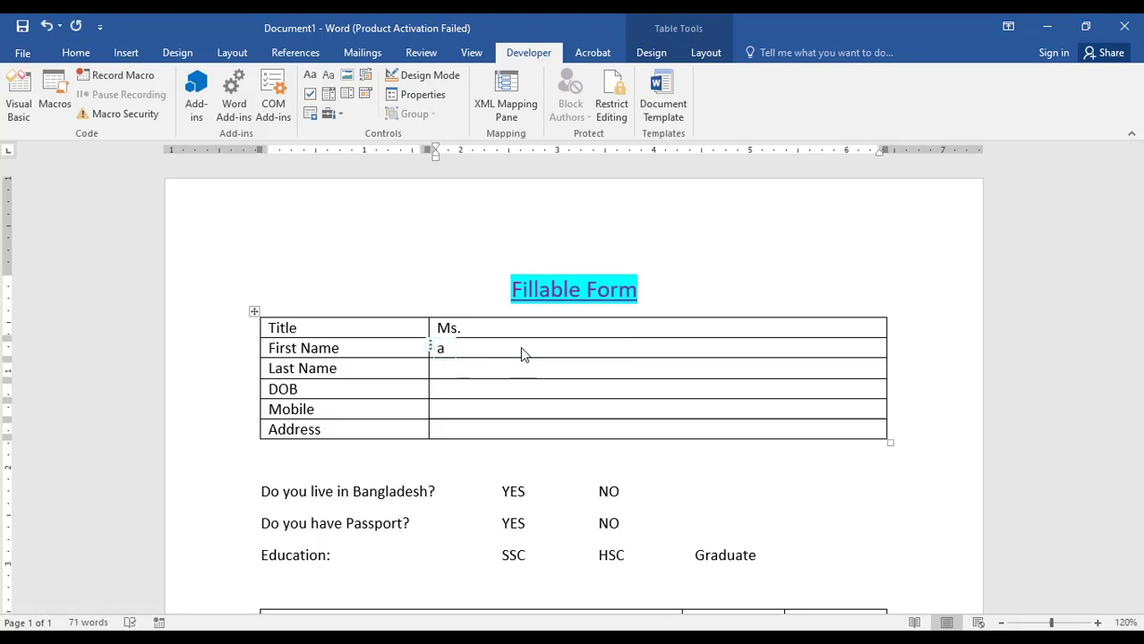
key(BackSpace)
text(Elea)
text(rn Mentor)
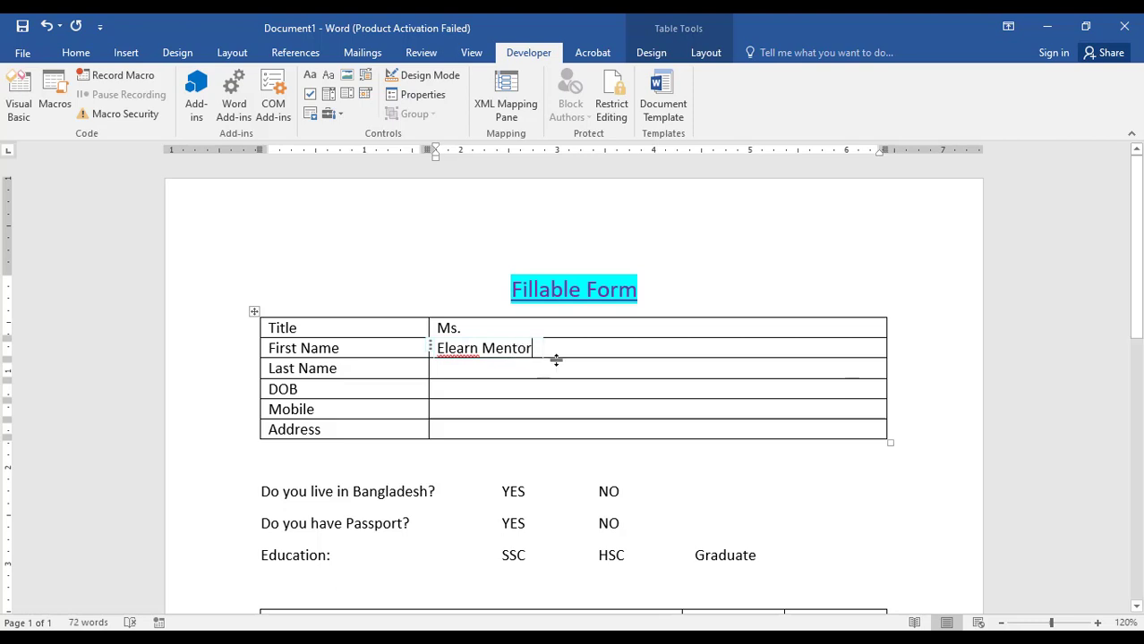
click(560, 363)
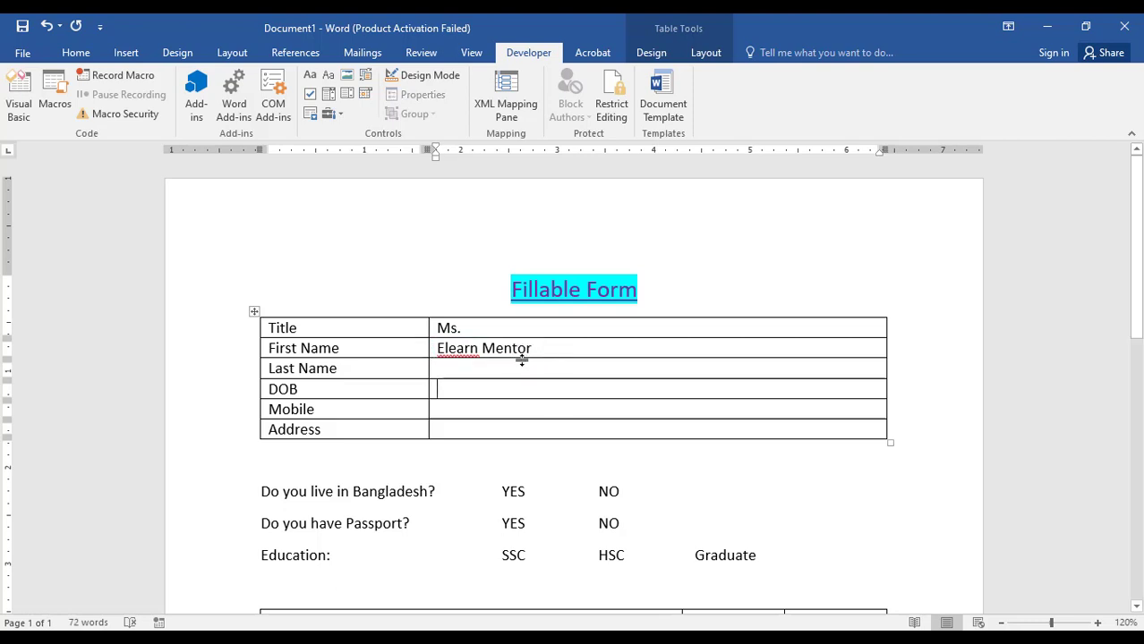
click(537, 348)
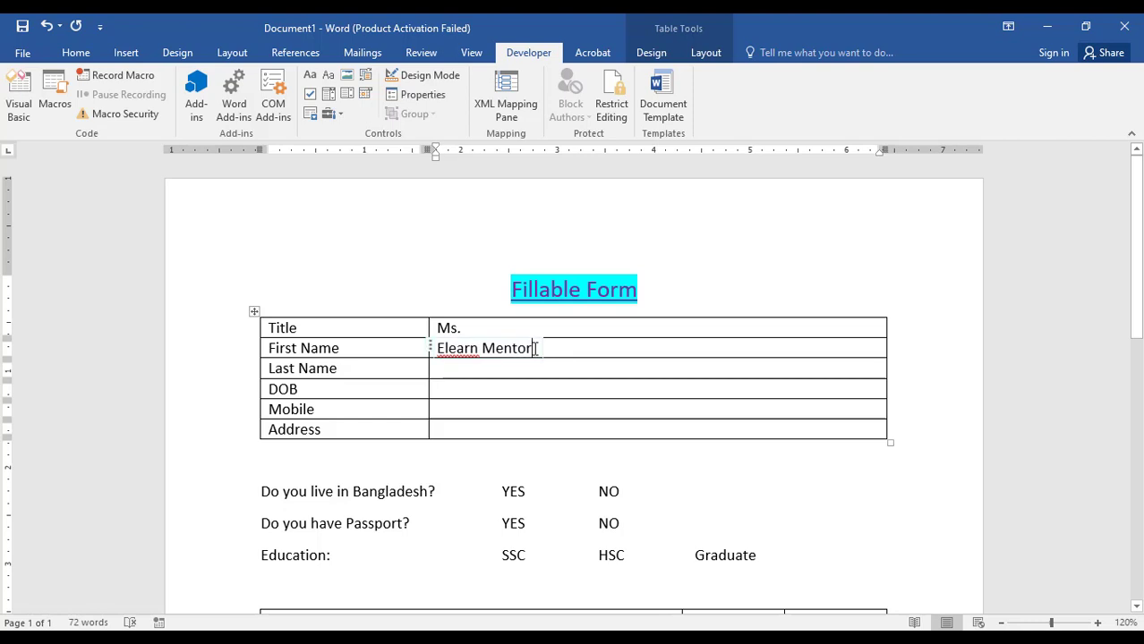
mouse_move(439, 341)
mouse_down()
mouse_move(468, 351)
mouse_move(449, 355)
mouse_up()
key(Delete)
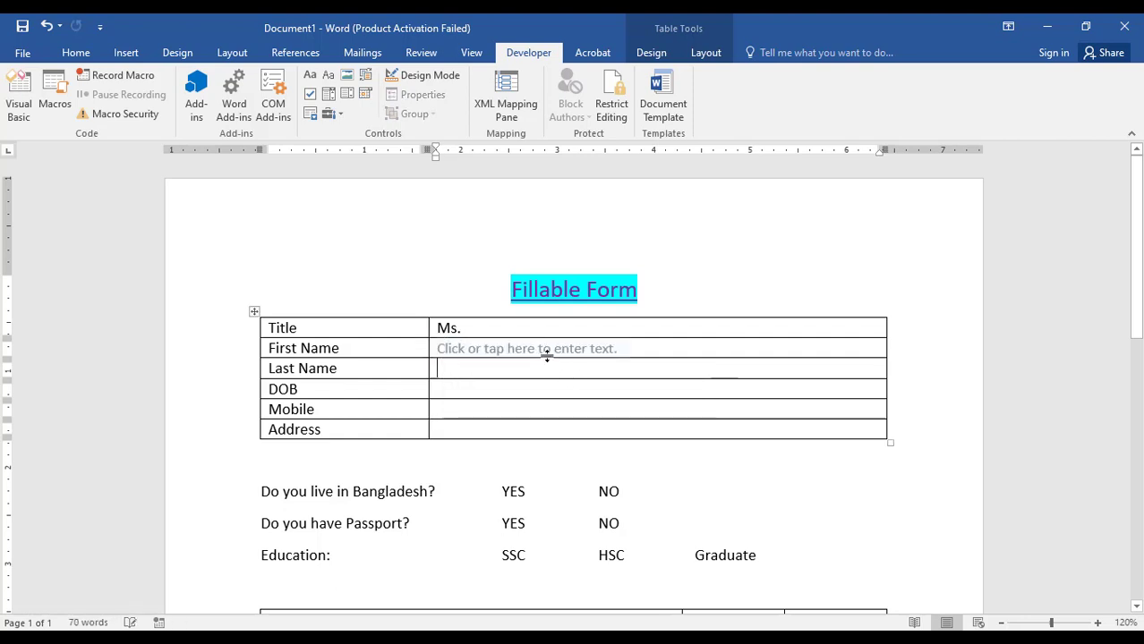
click(476, 330)
click(478, 330)
click(481, 346)
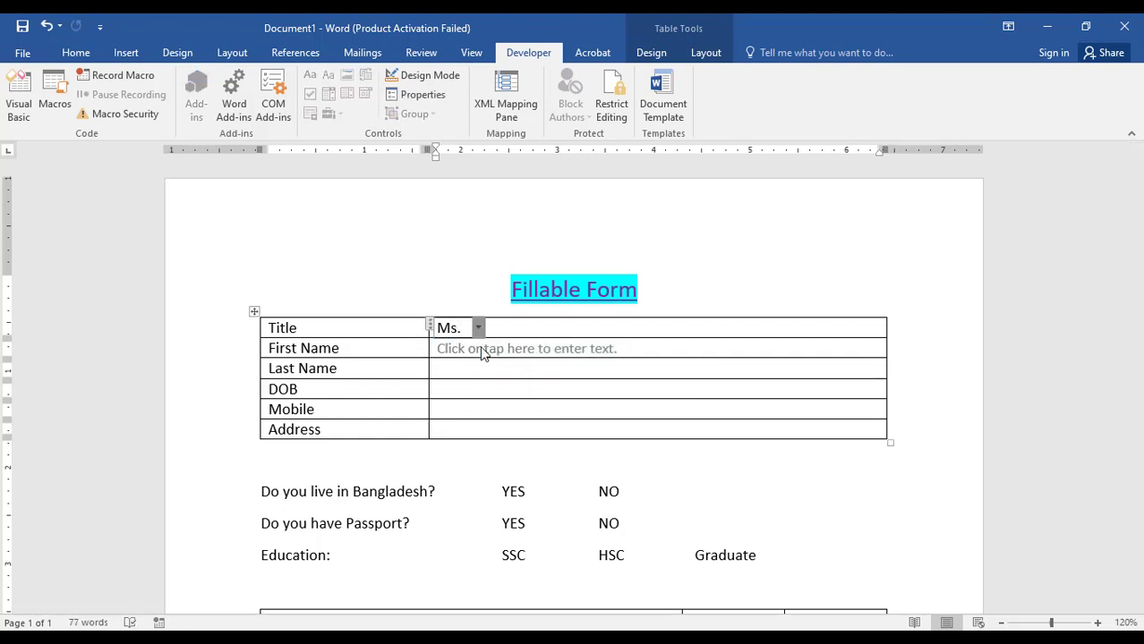
- Copy the First Name text control and paste it into the Last Name cell
click(575, 367)
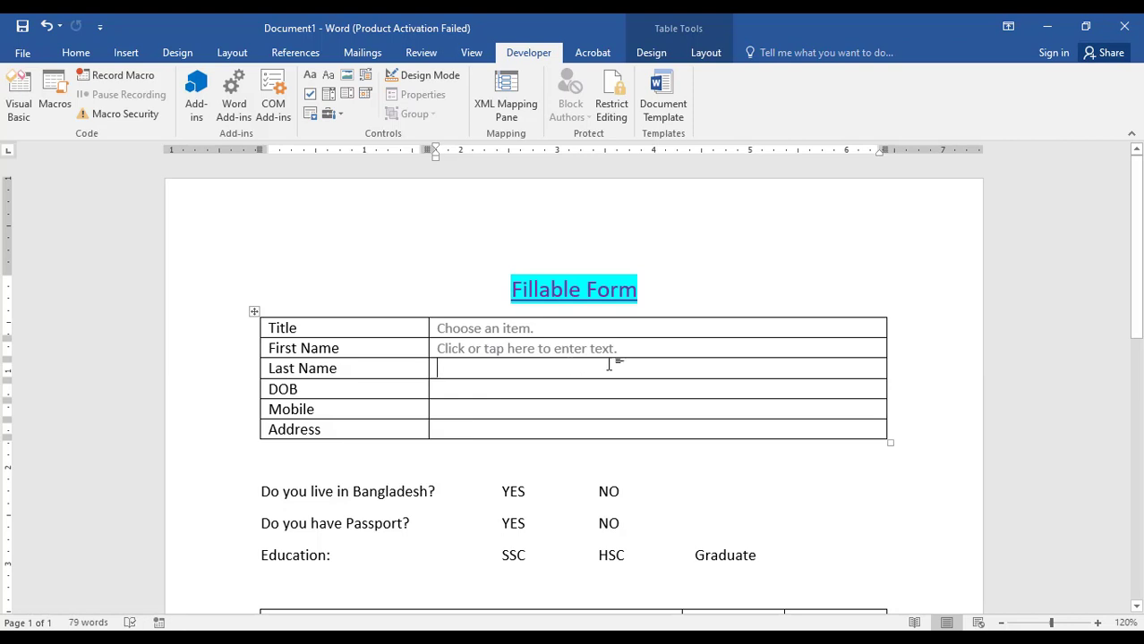
click(591, 348)
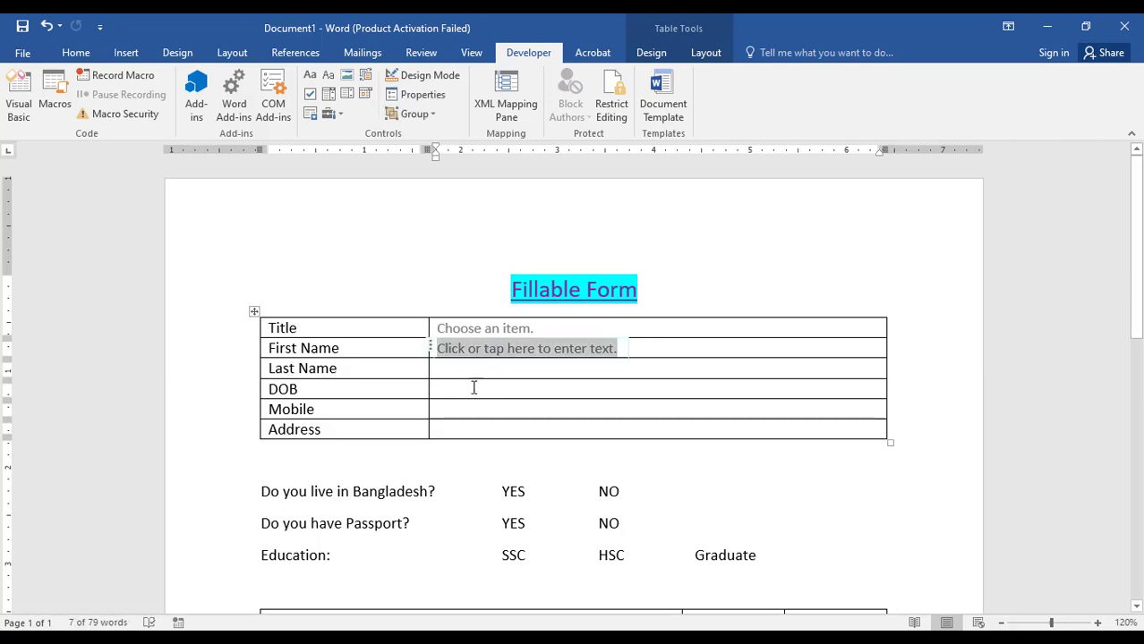
click(491, 370)
click(562, 351)
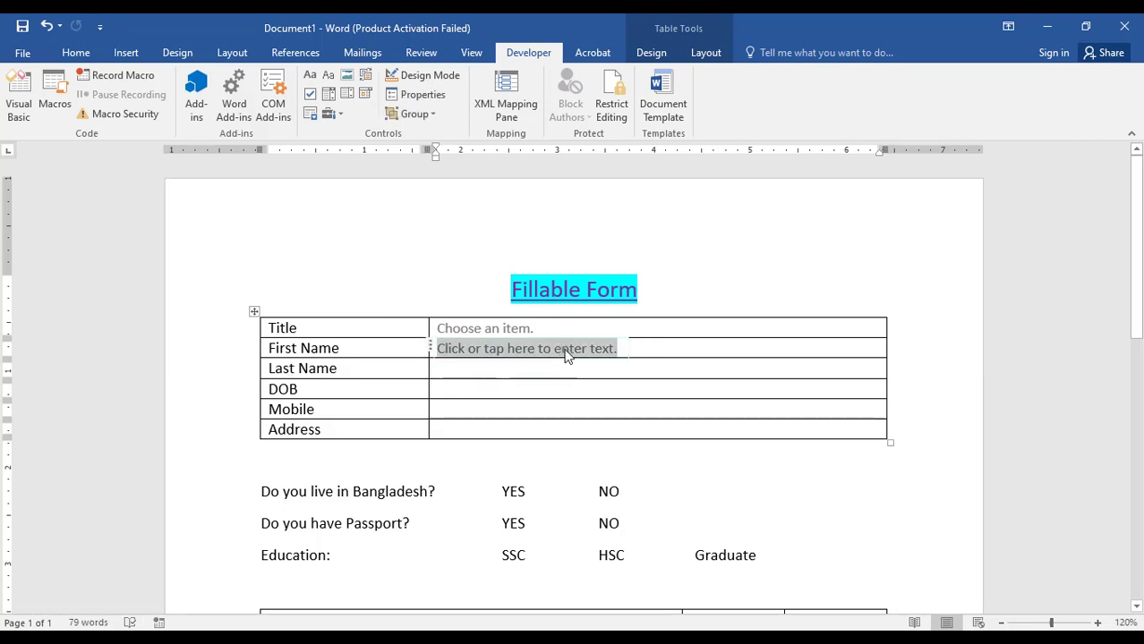
key(ctrl+c)
click(465, 366)
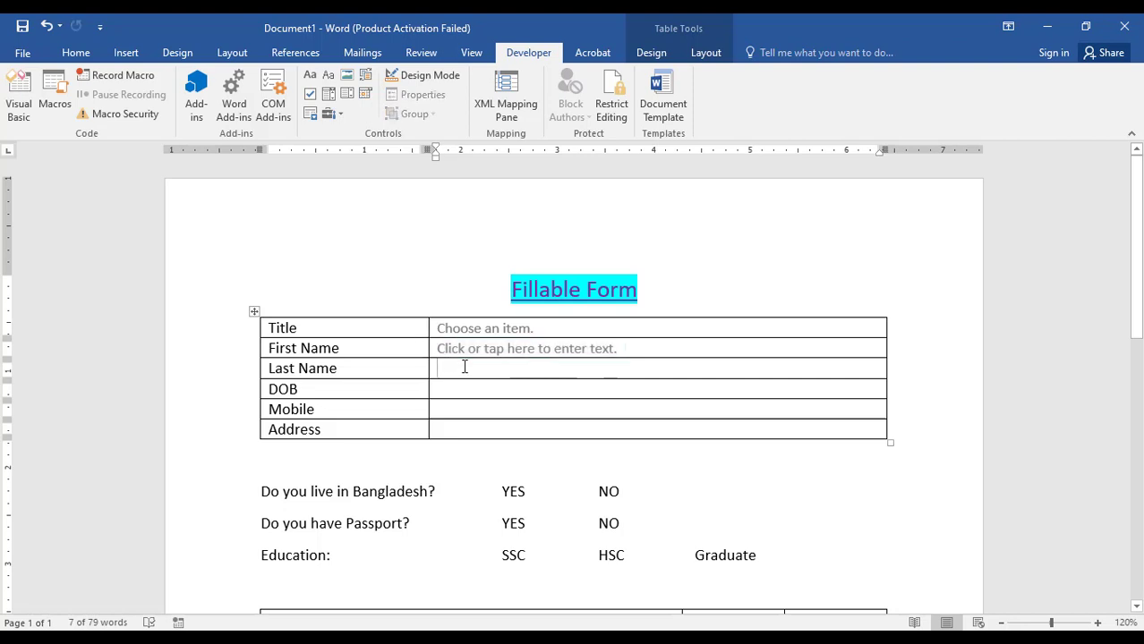
key(ctrl+v)
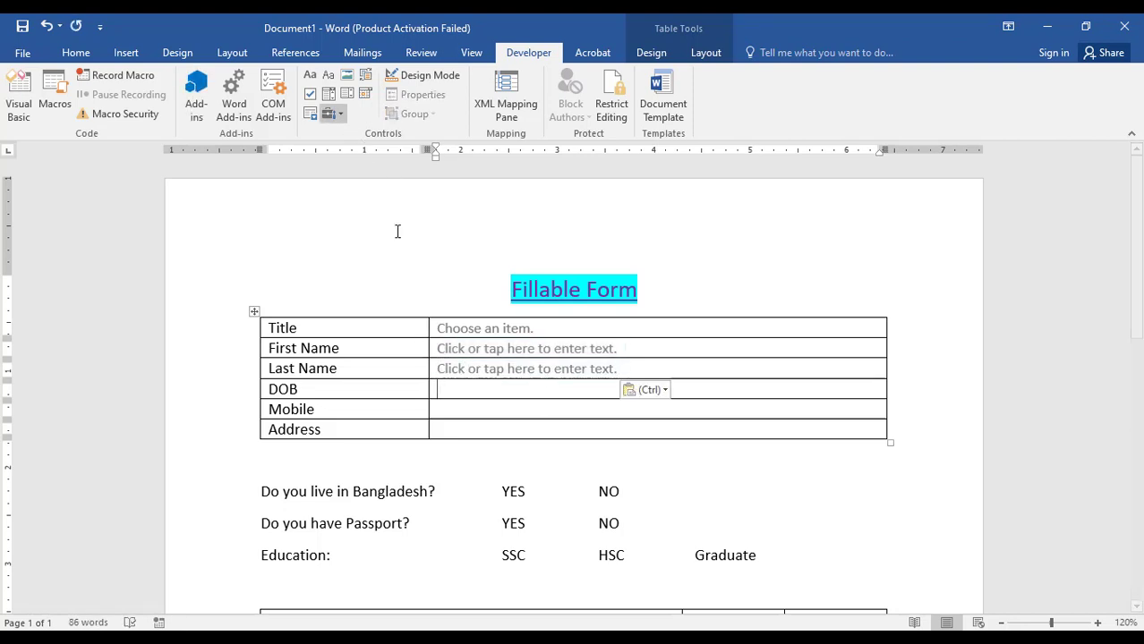
- Insert a Date Picker Content Control in the DOB cell and open its calendar
click(483, 397)
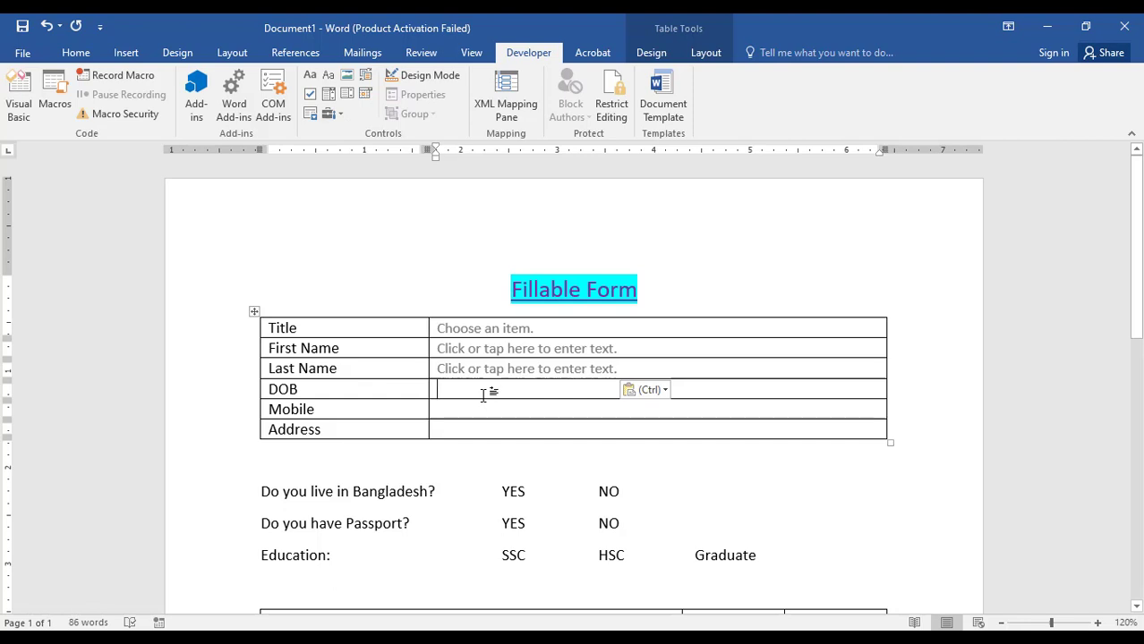
click(370, 96)
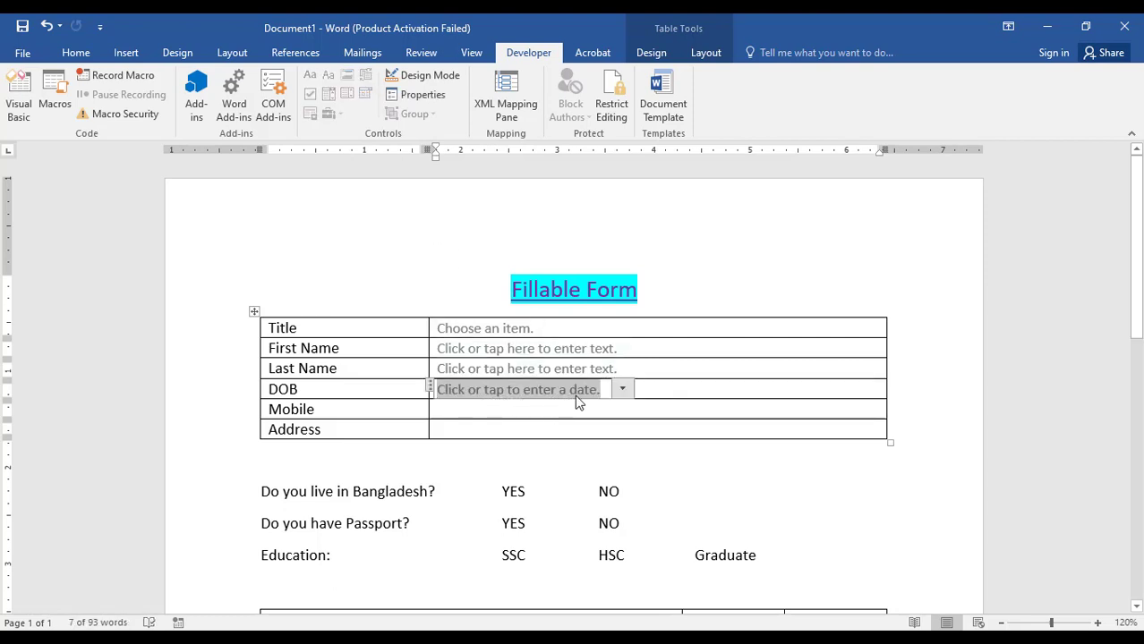
click(622, 391)
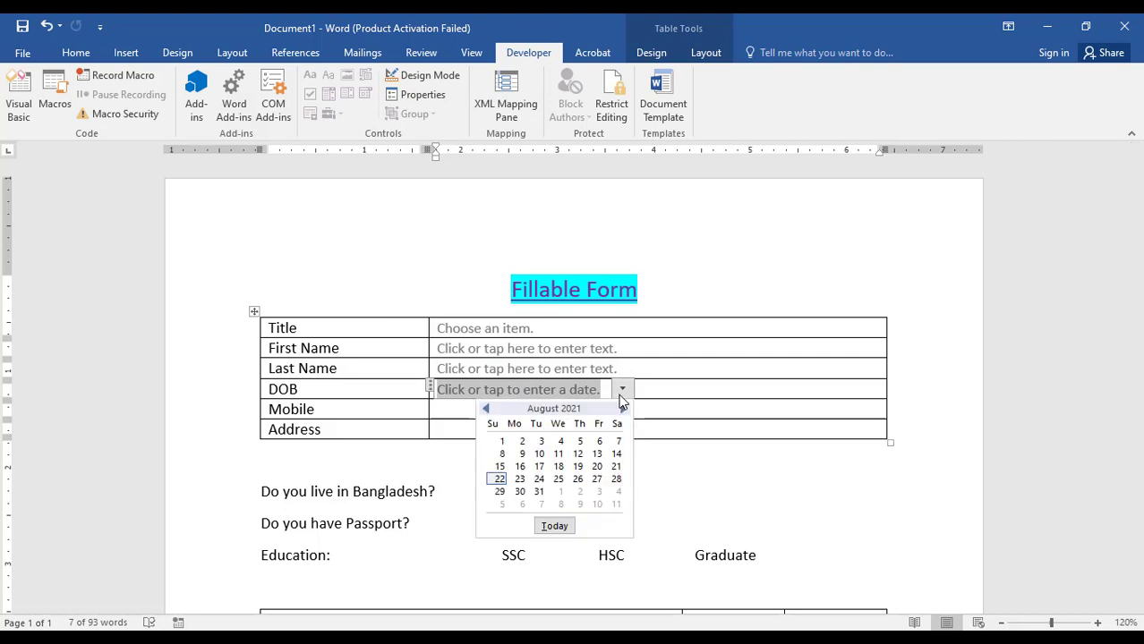
click(624, 395)
click(617, 407)
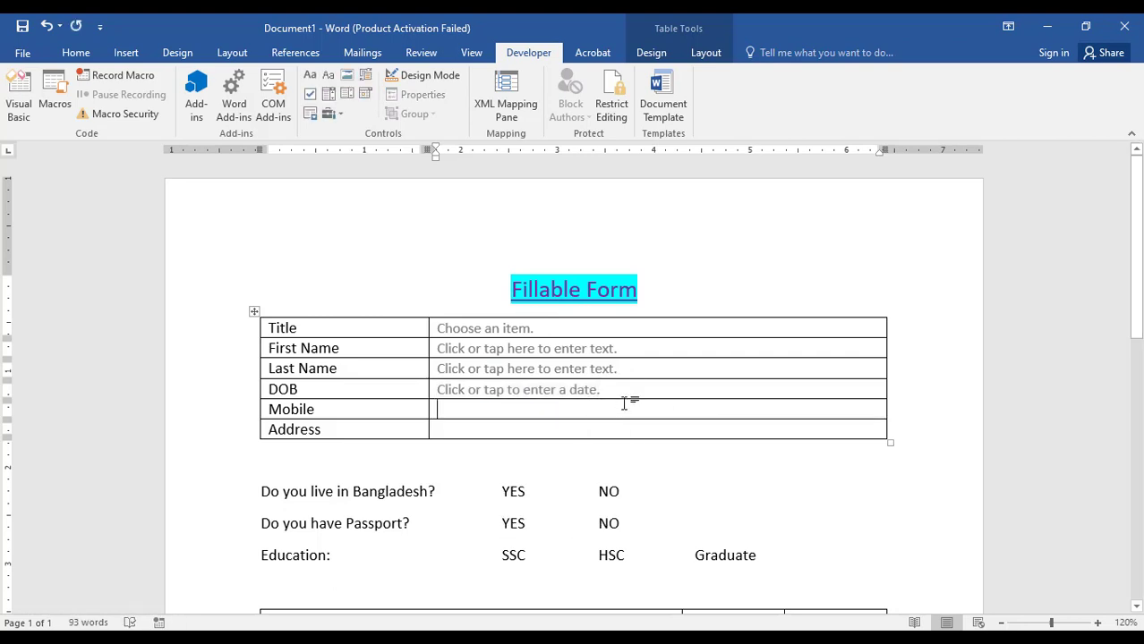
click(593, 388)
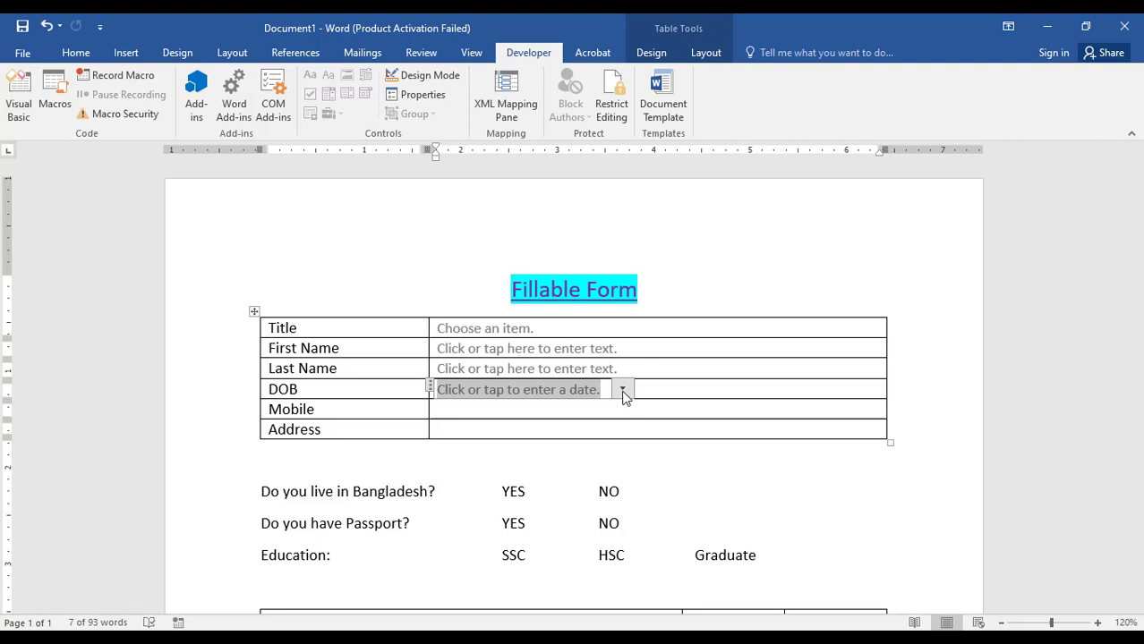
click(621, 390)
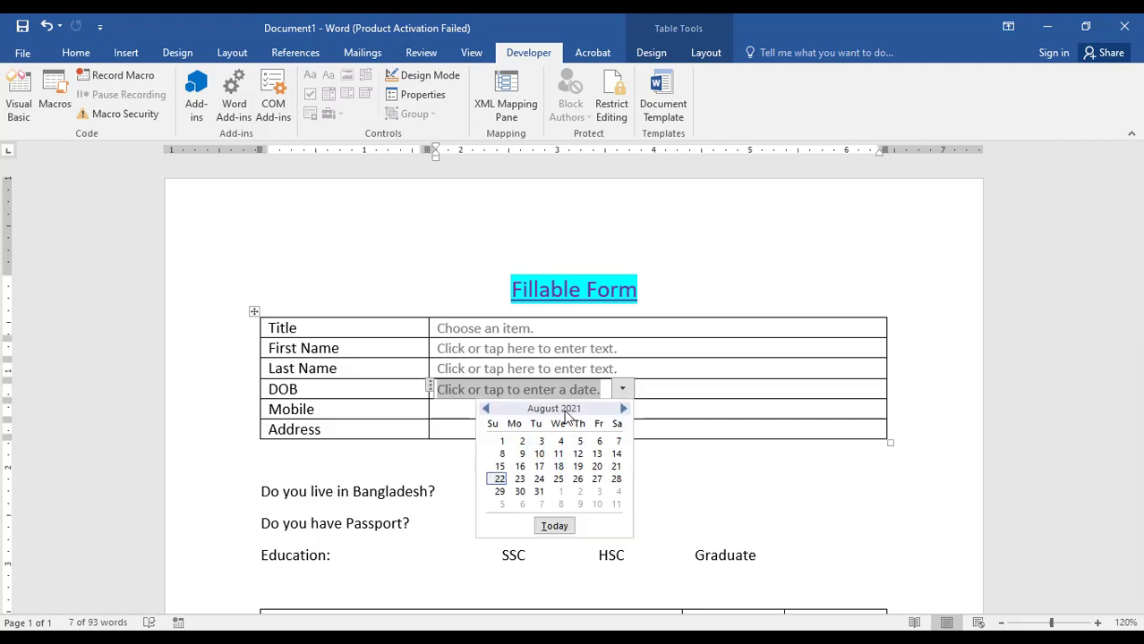
- Page the calendar back to September 2019 and pick the 18th
click(485, 408)
click(485, 408)
click(485, 409)
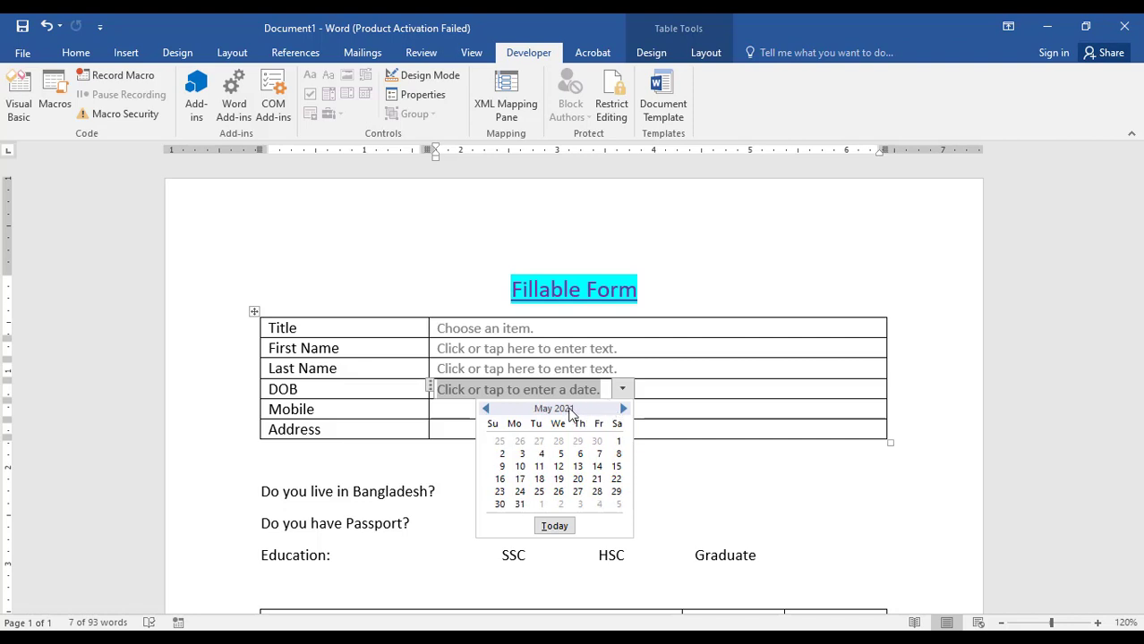
click(488, 409)
click(488, 409)
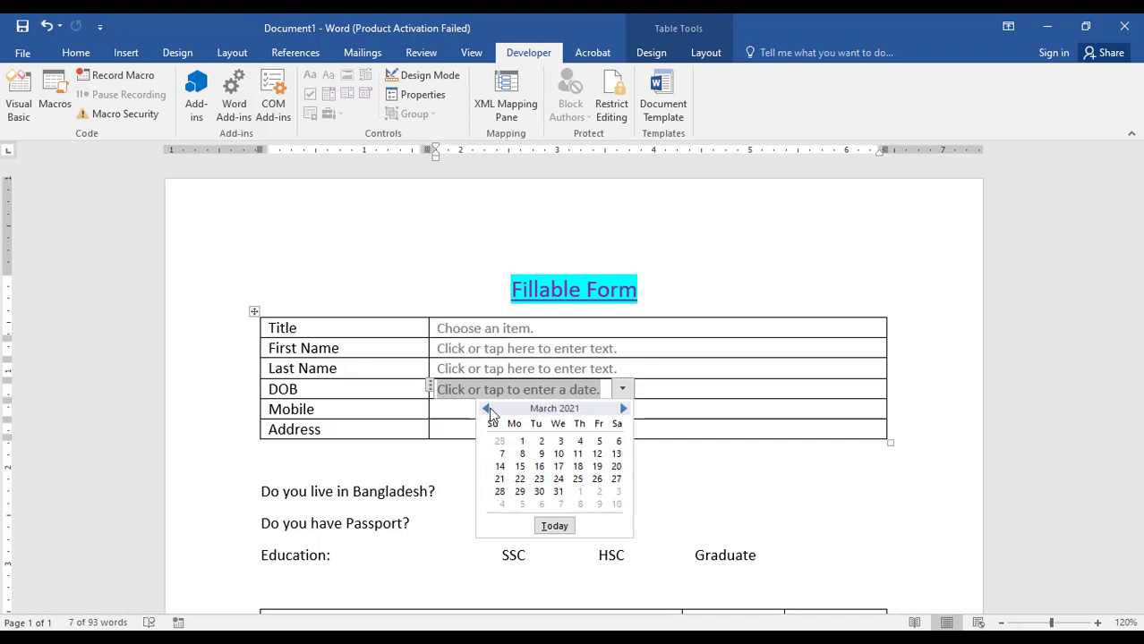
click(487, 409)
click(487, 409)
click(487, 409)
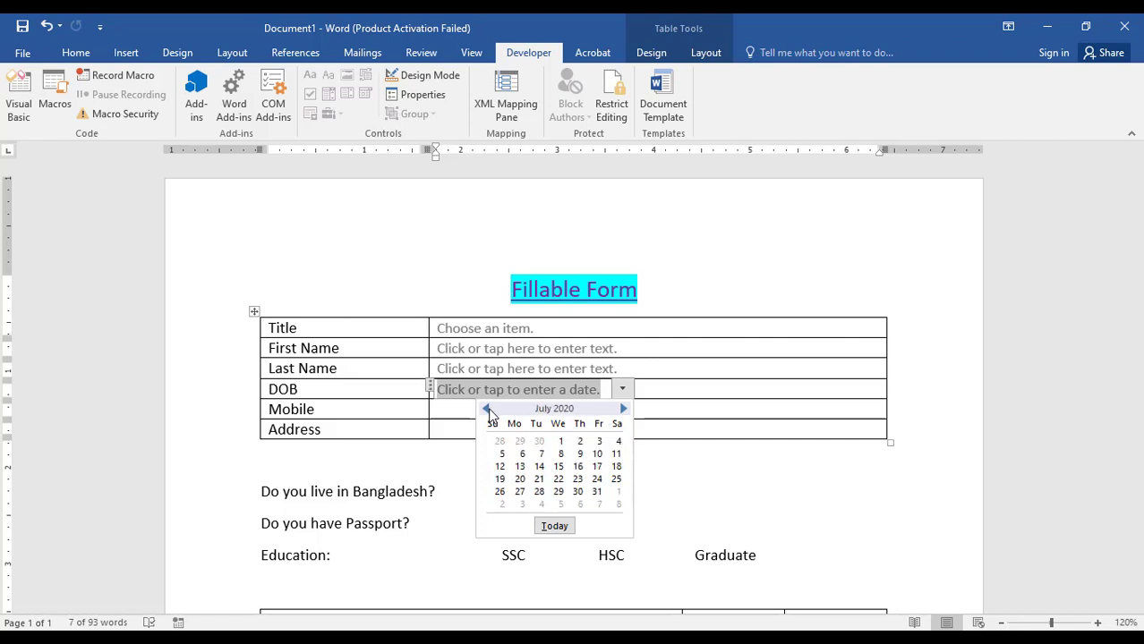
click(487, 409)
click(487, 409)
click(486, 409)
click(487, 409)
click(487, 409)
click(487, 409)
click(487, 409)
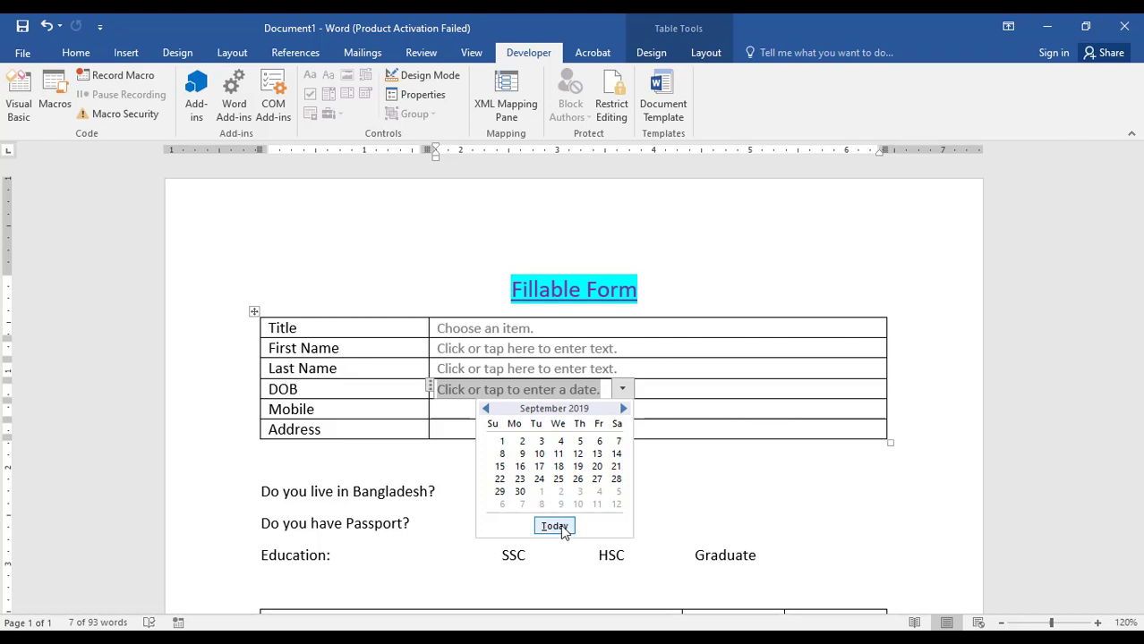
click(558, 466)
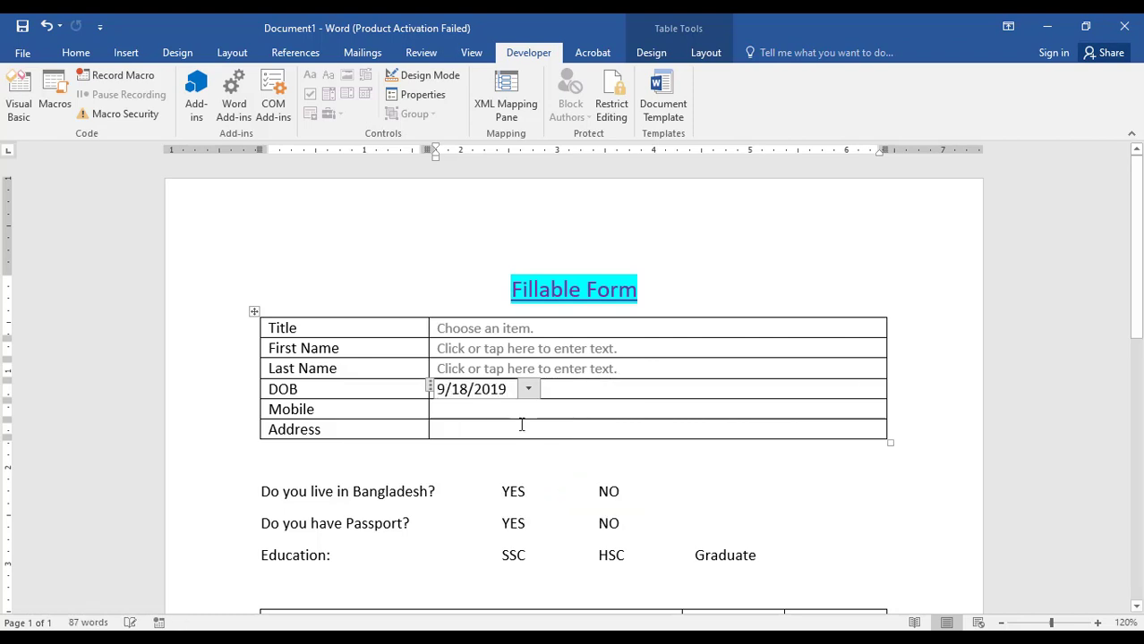
- Edit the DOB year to 1990, making the date 9/18/1990
click(503, 390)
key(BackSpace)
key(BackSpace)
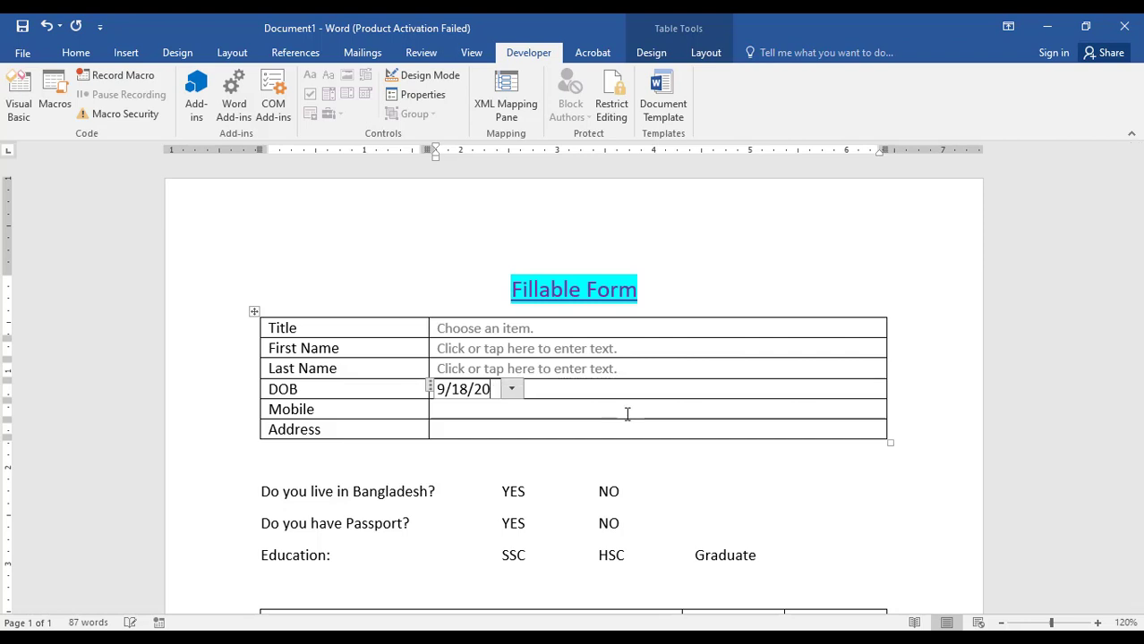
key(BackSpace)
key(BackSpace)
text(19)
text(90)
click(566, 410)
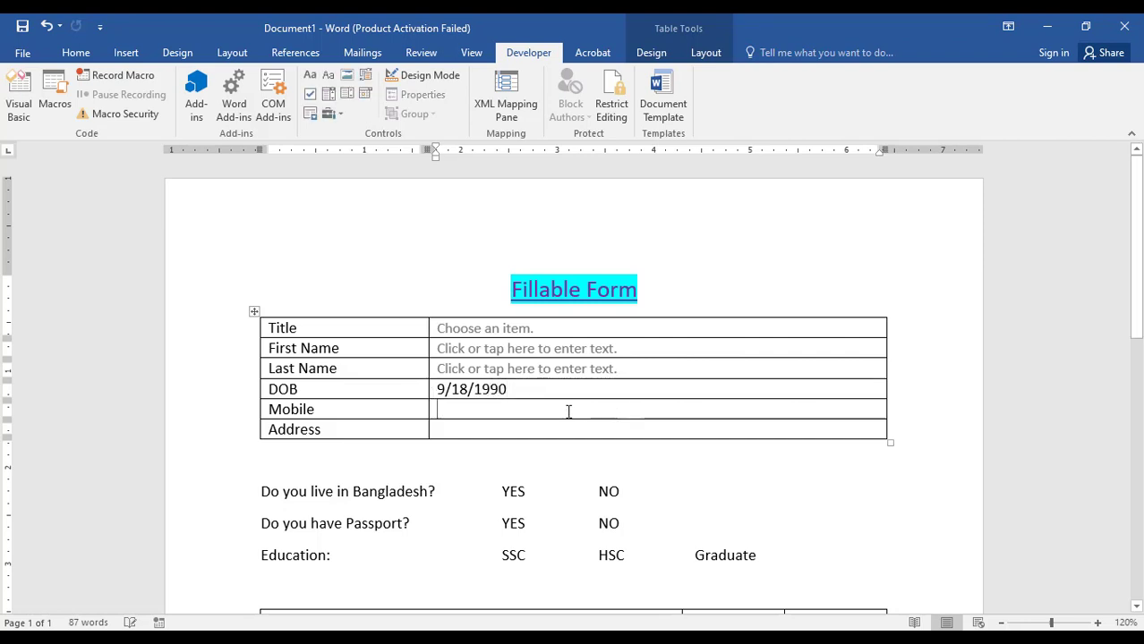
- Pick May 15 from the DOB calendar, setting the date to 5/15/1990
click(523, 389)
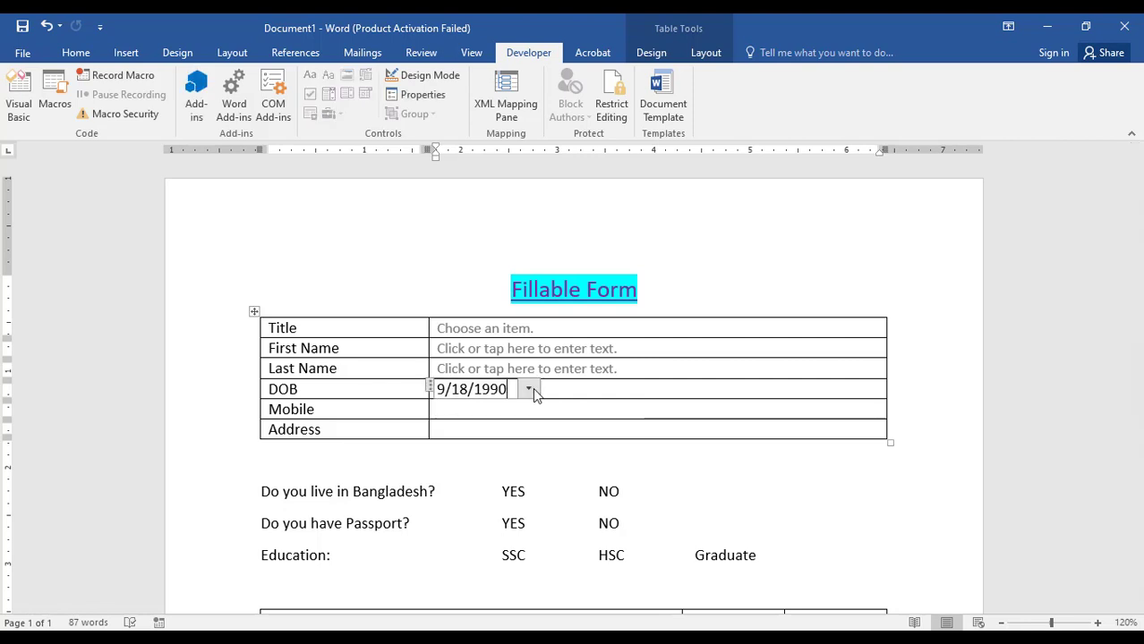
click(530, 389)
click(569, 419)
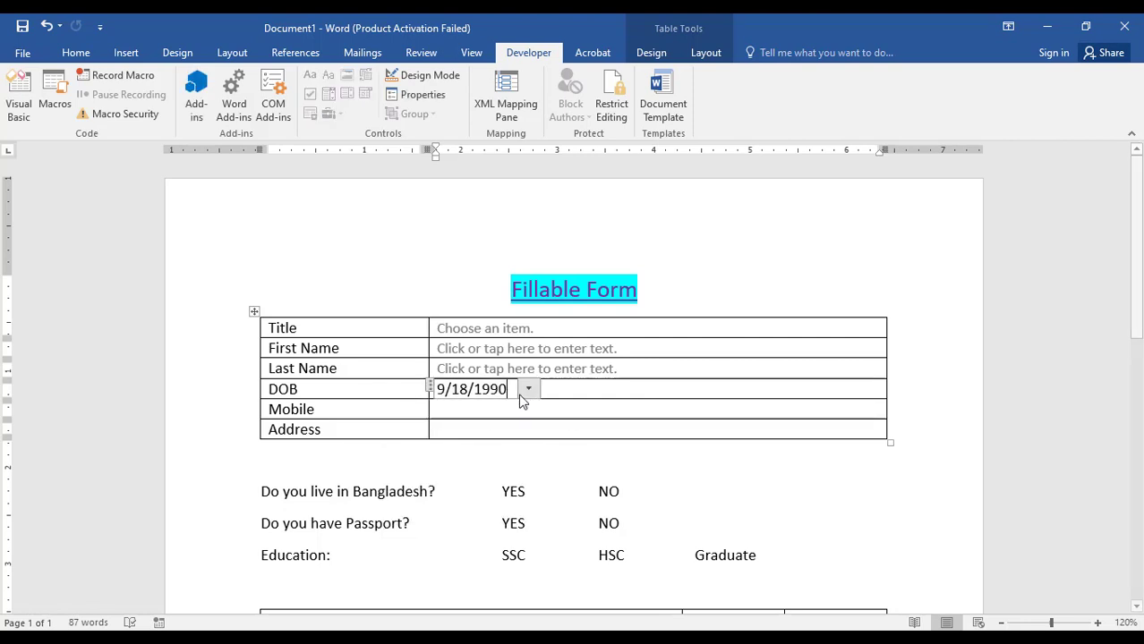
click(528, 392)
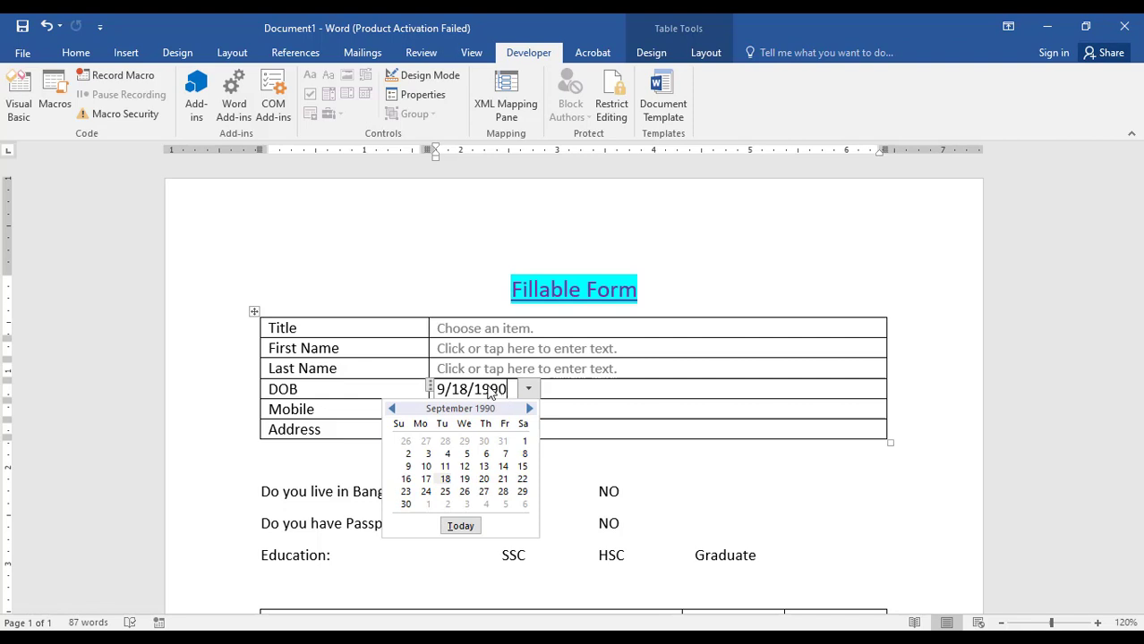
click(391, 408)
click(391, 408)
click(392, 408)
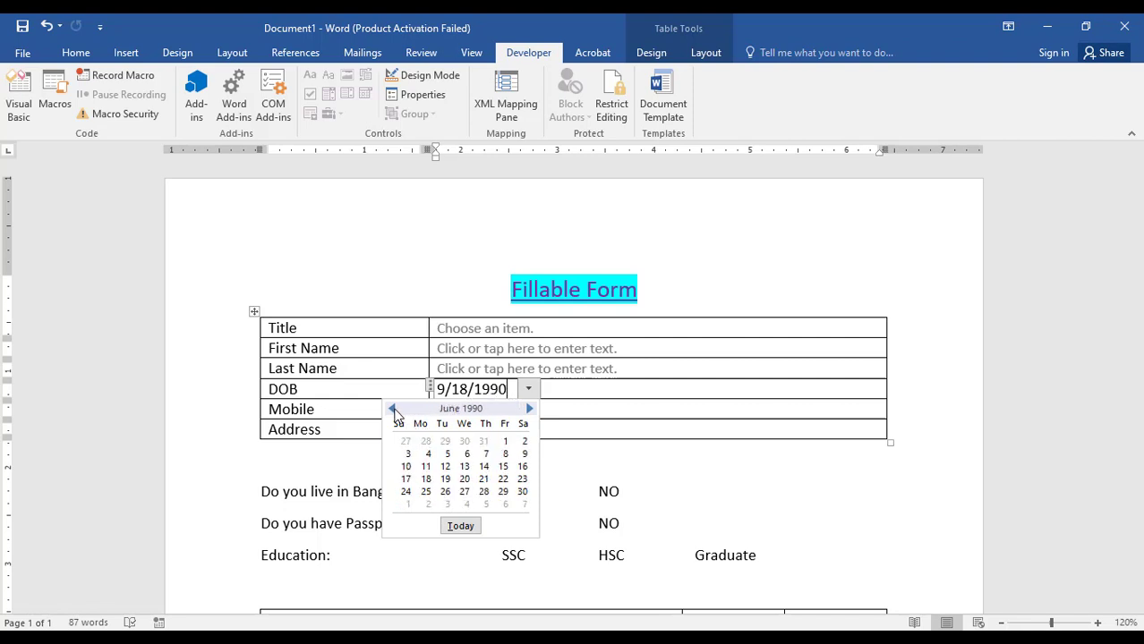
click(391, 408)
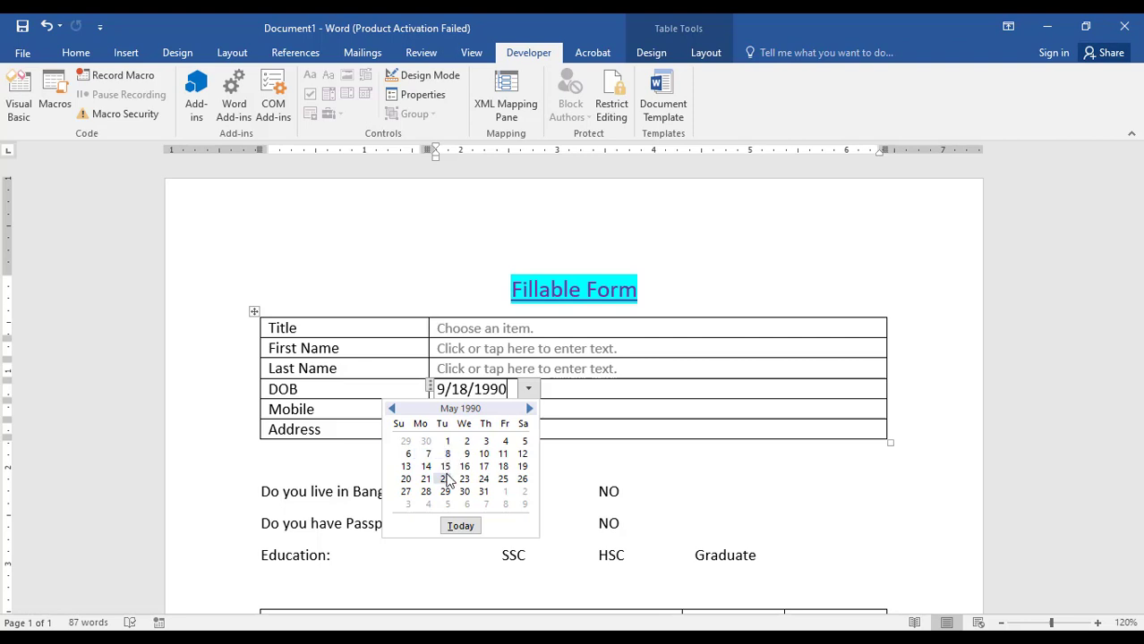
click(445, 466)
click(471, 404)
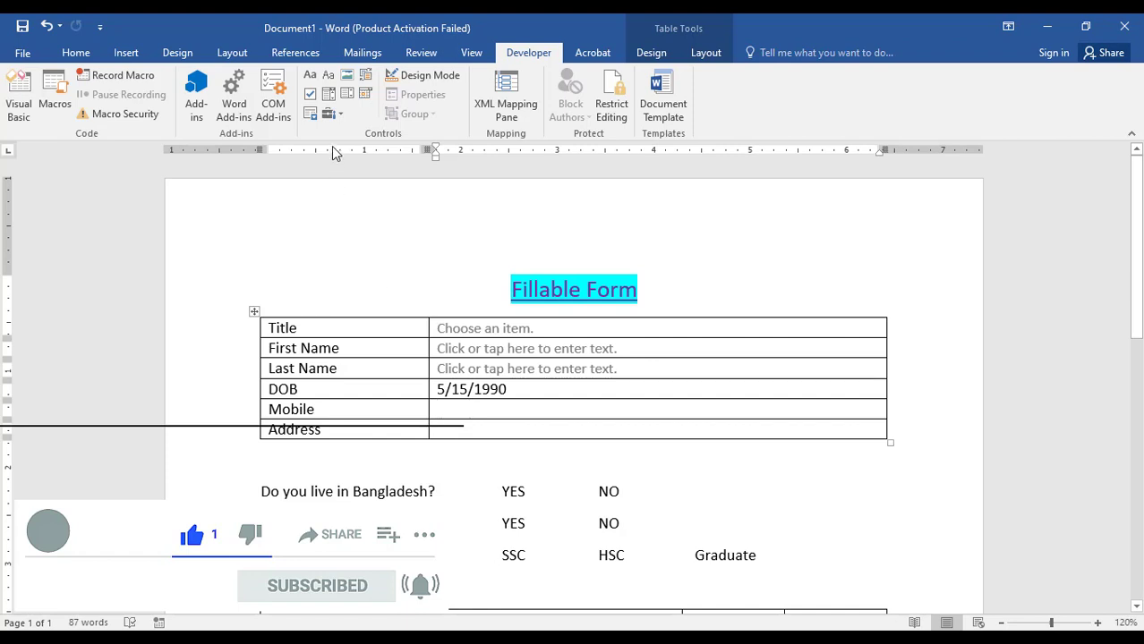
- Copy the Last Name text control into the Mobile cell and type a test mobile number
click(341, 118)
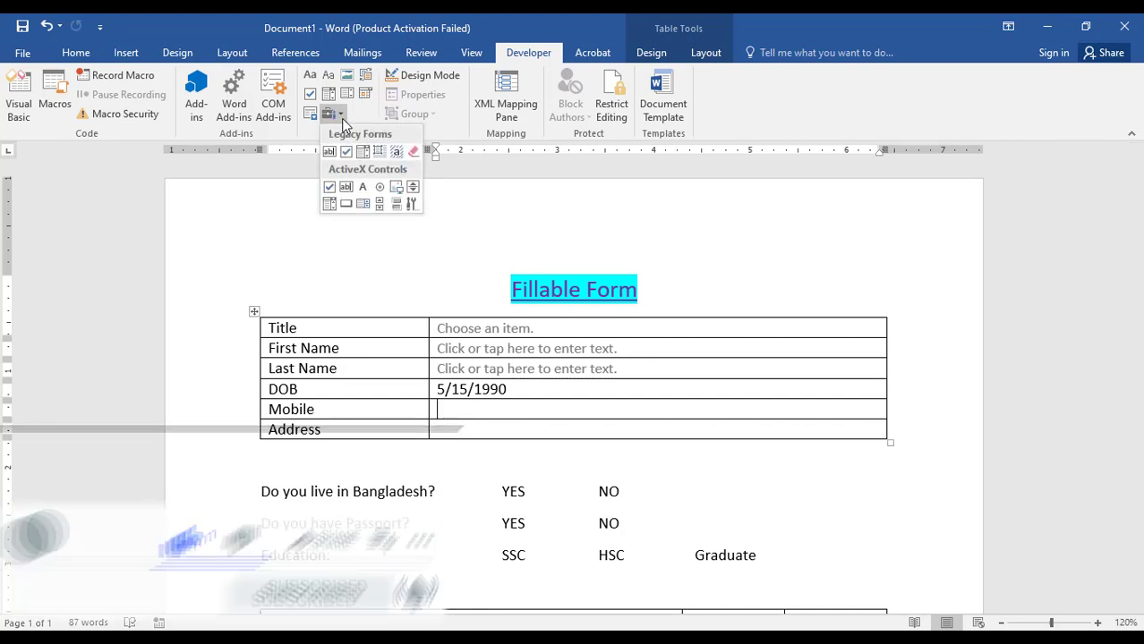
click(566, 373)
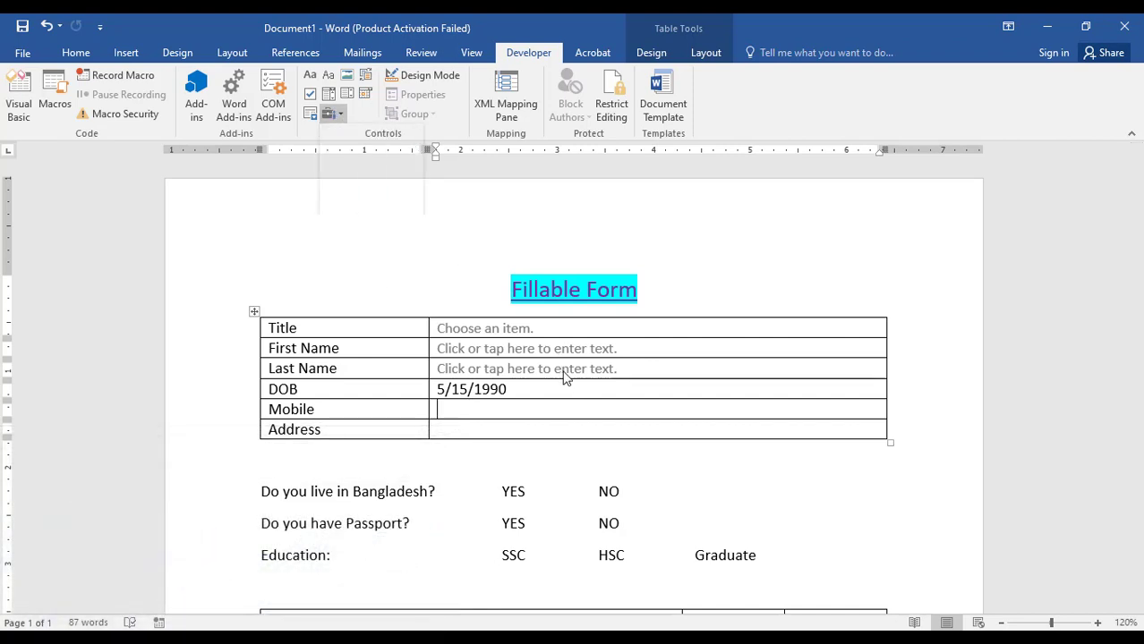
click(627, 373)
key(ctrl+c)
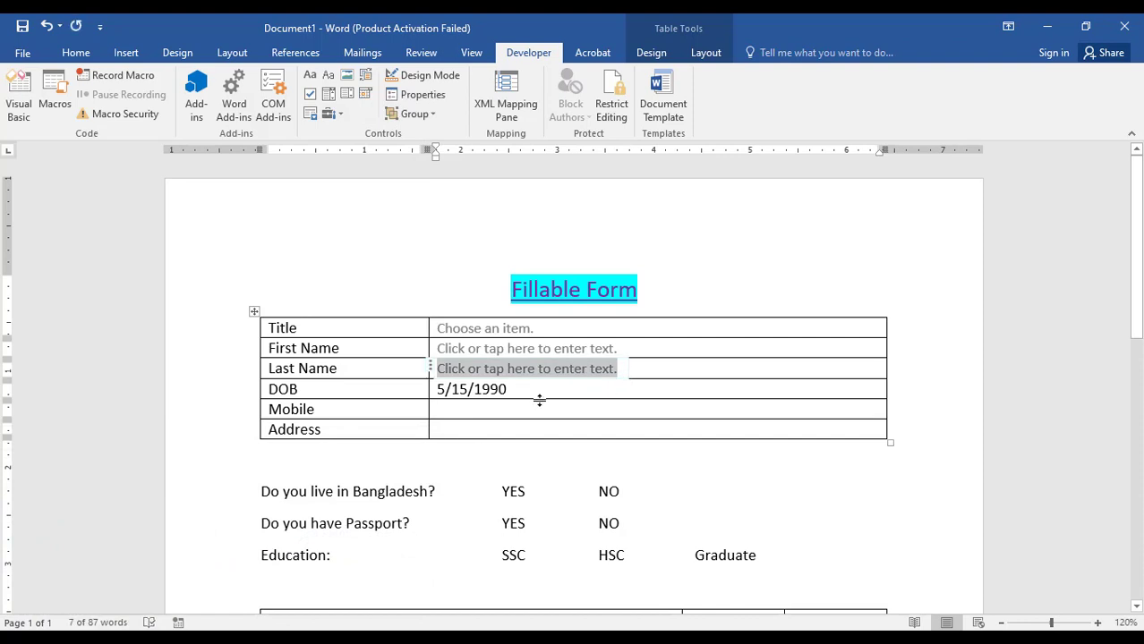
click(537, 407)
key(ctrl+v)
click(533, 409)
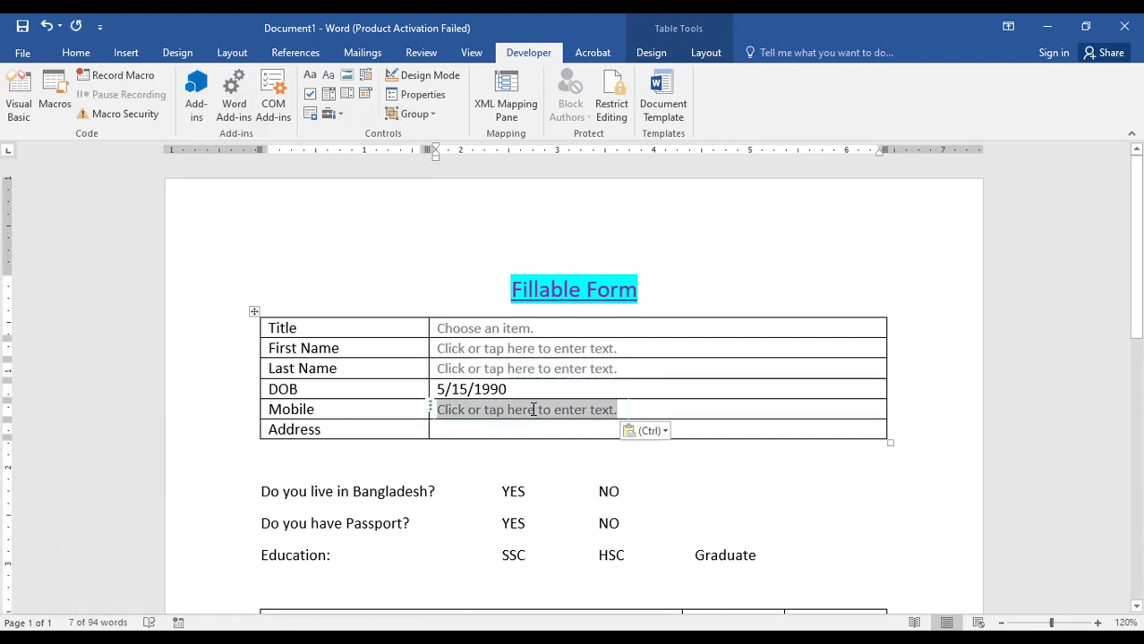
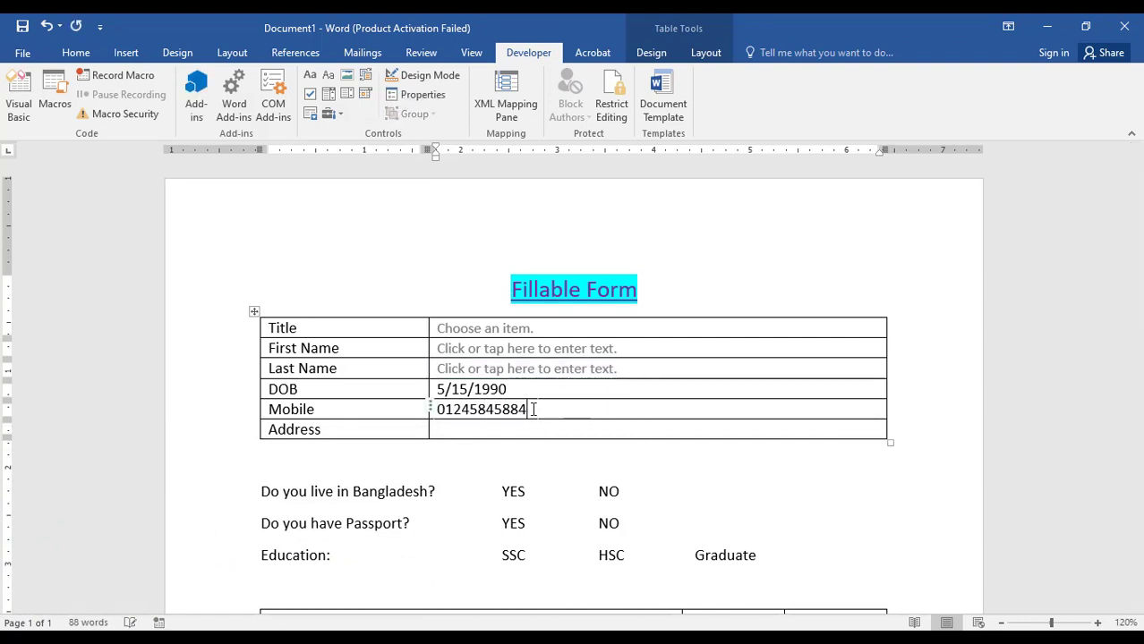
- Erase the test mobile number from the Mobile field
click(477, 428)
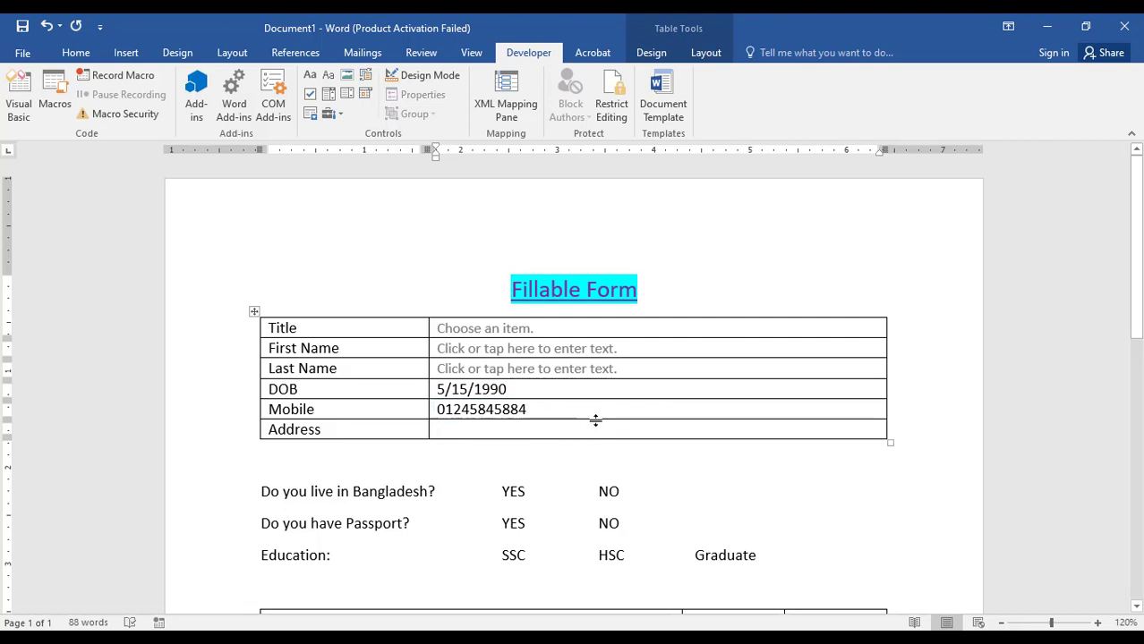
drag(528, 409, 435, 409)
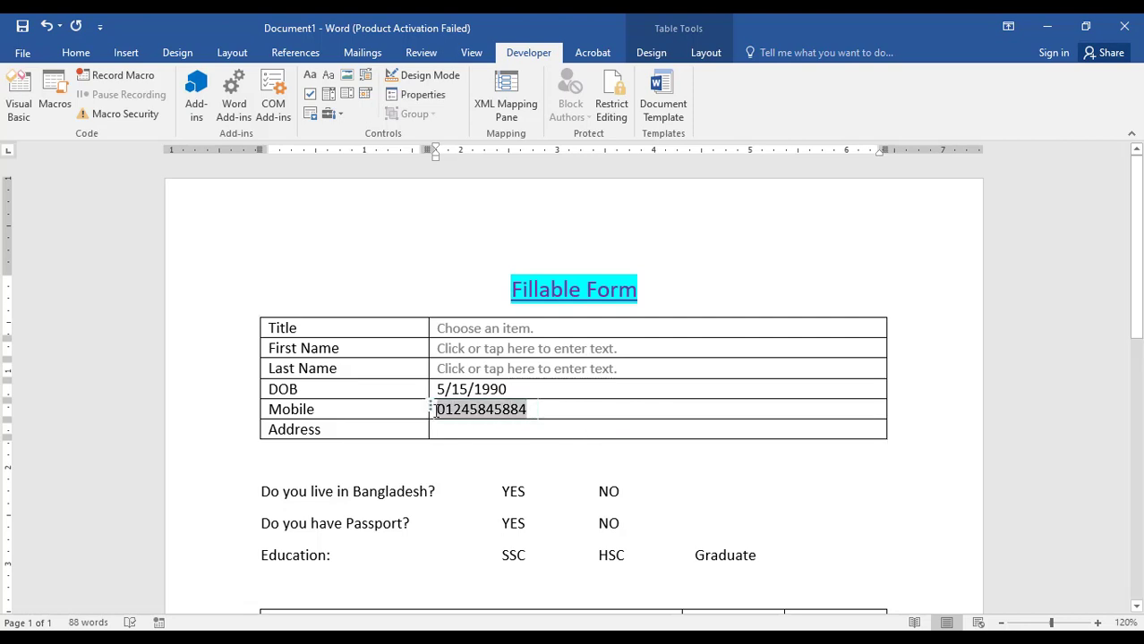
key(BackSpace)
click(479, 433)
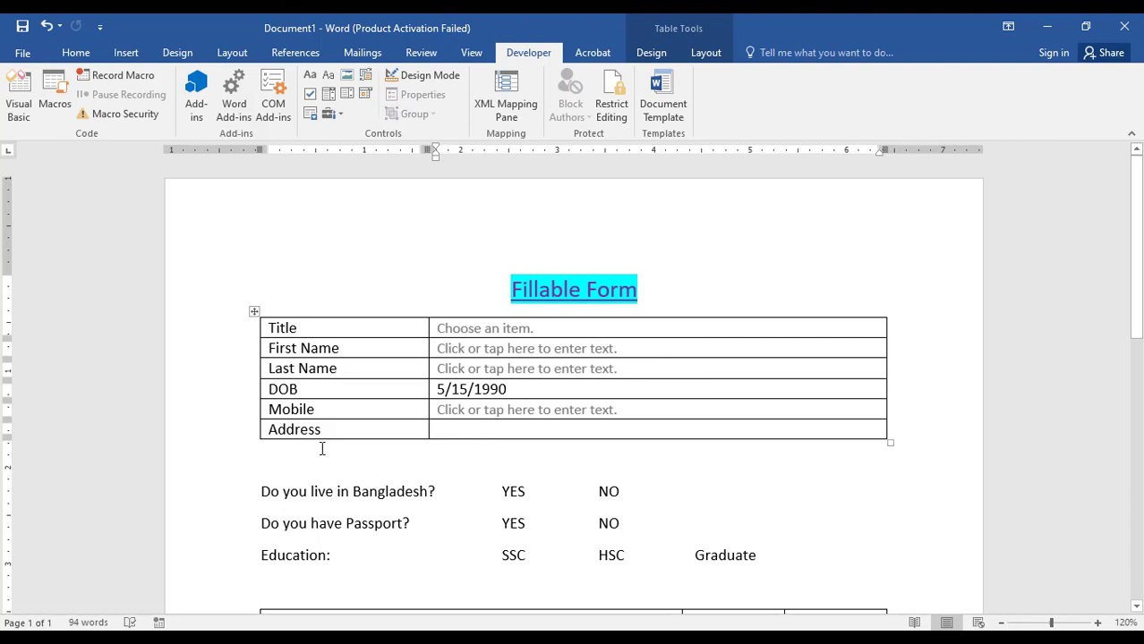
- Copy the Mobile text field into the Address cell and type test text into it
click(631, 410)
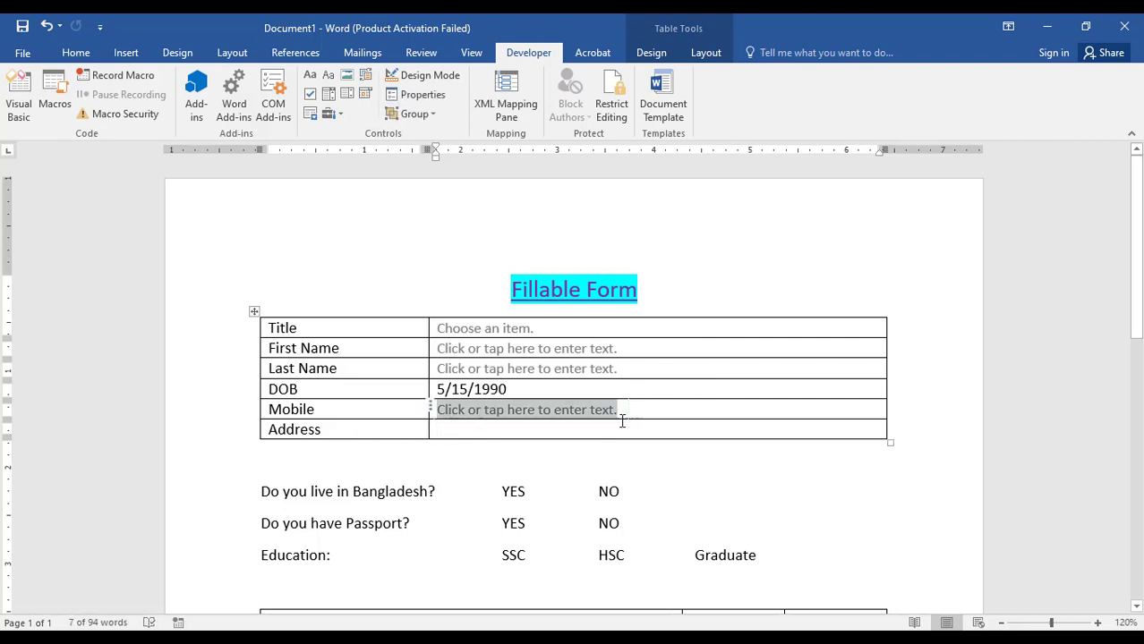
key(ctrl+c)
click(548, 433)
key(ctrl+v)
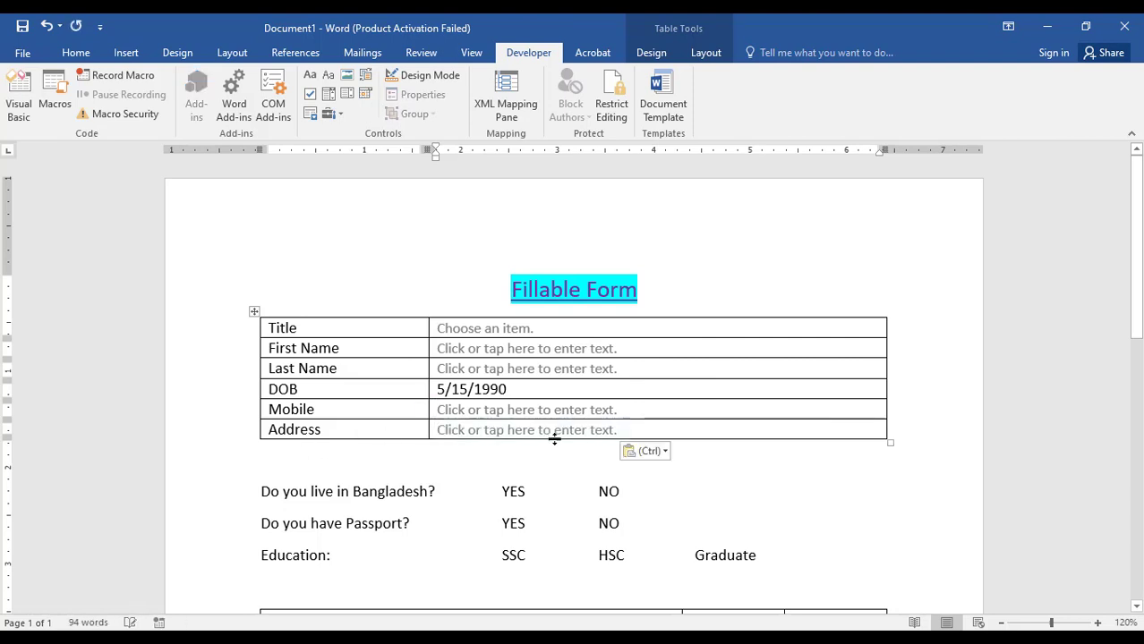
click(615, 433)
click(627, 410)
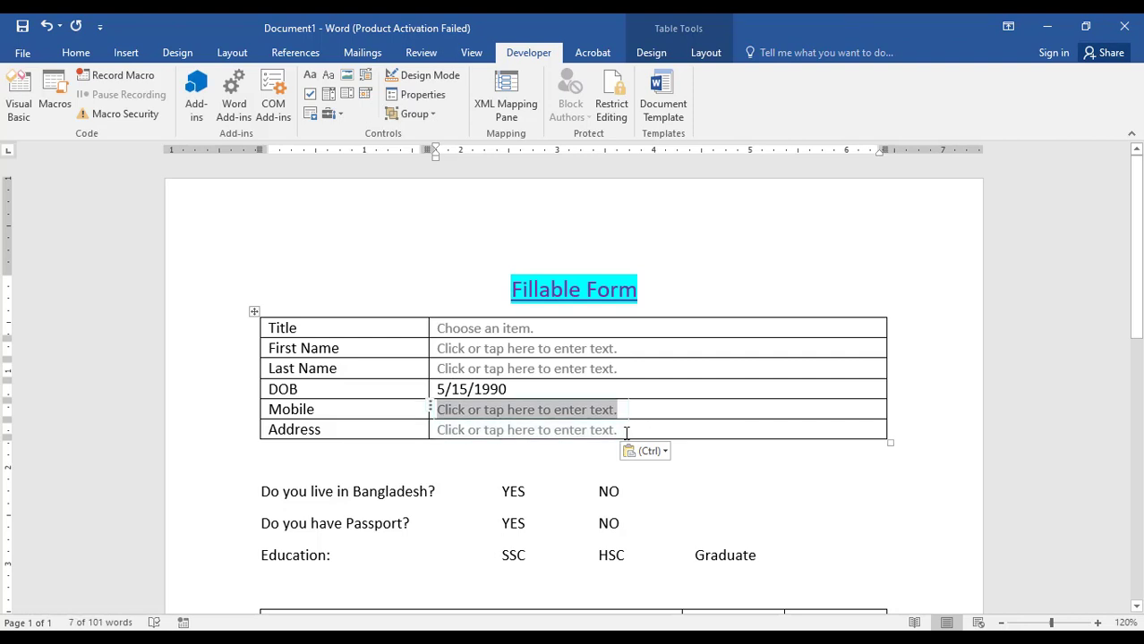
click(627, 430)
text(rt)
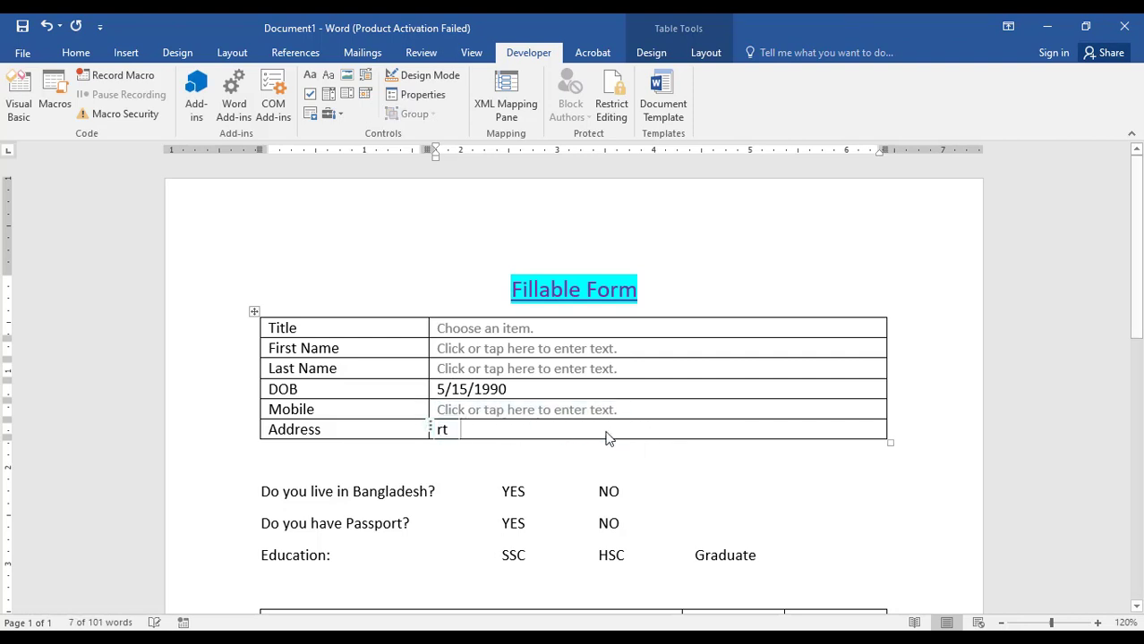
text(gaertpeortoretpreotporeptireptpreitporept)
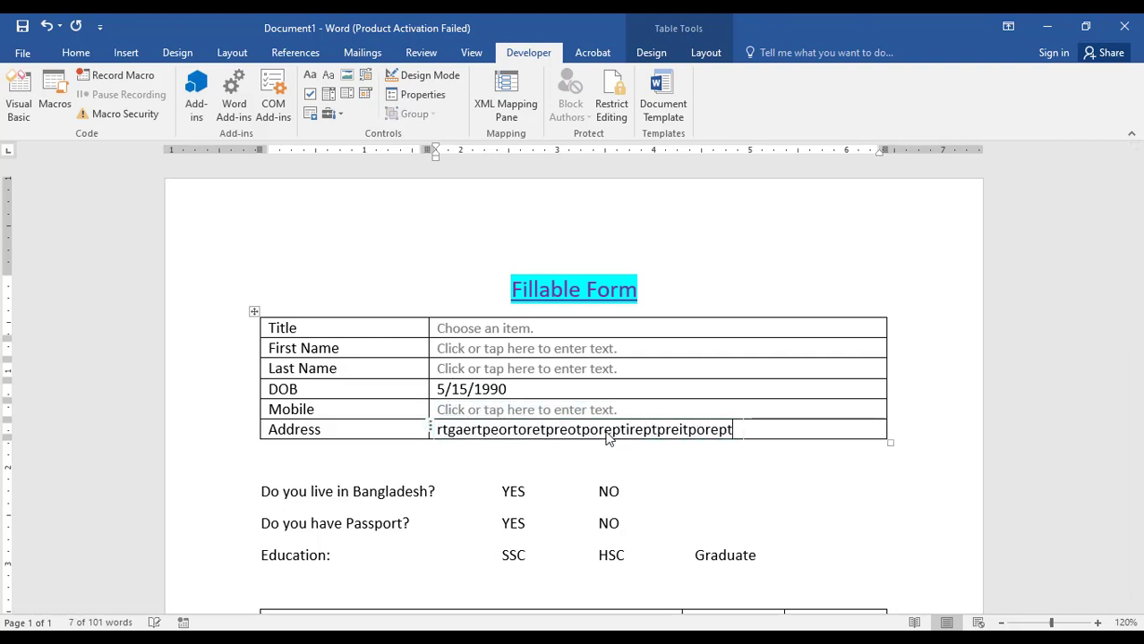
text(rrtrettr)
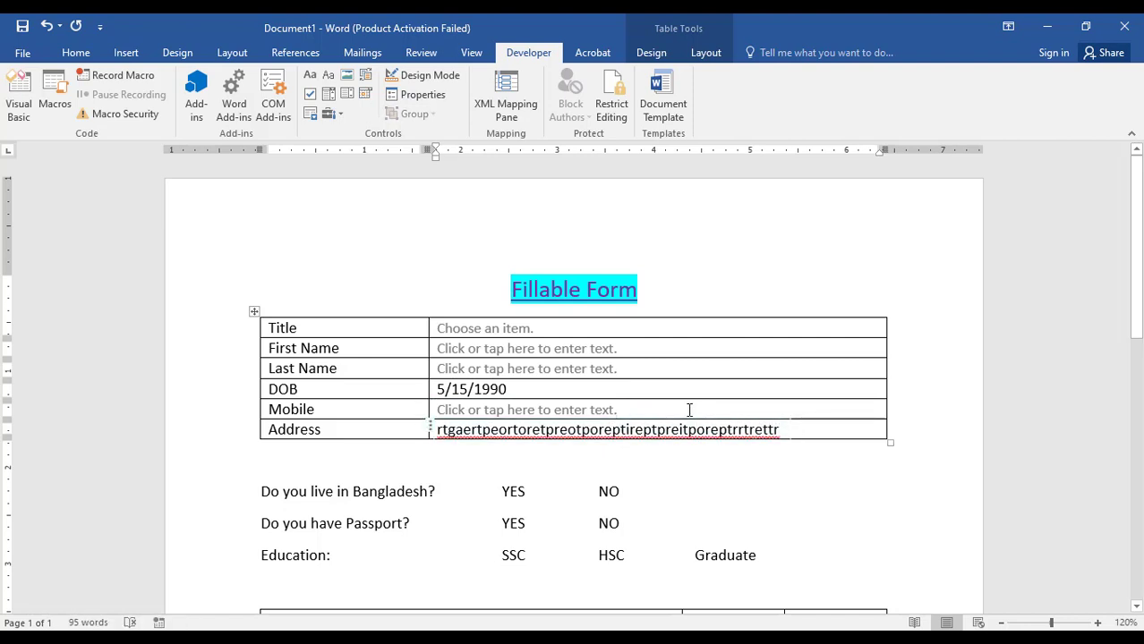
- Delete the test text from the Address field
click(633, 375)
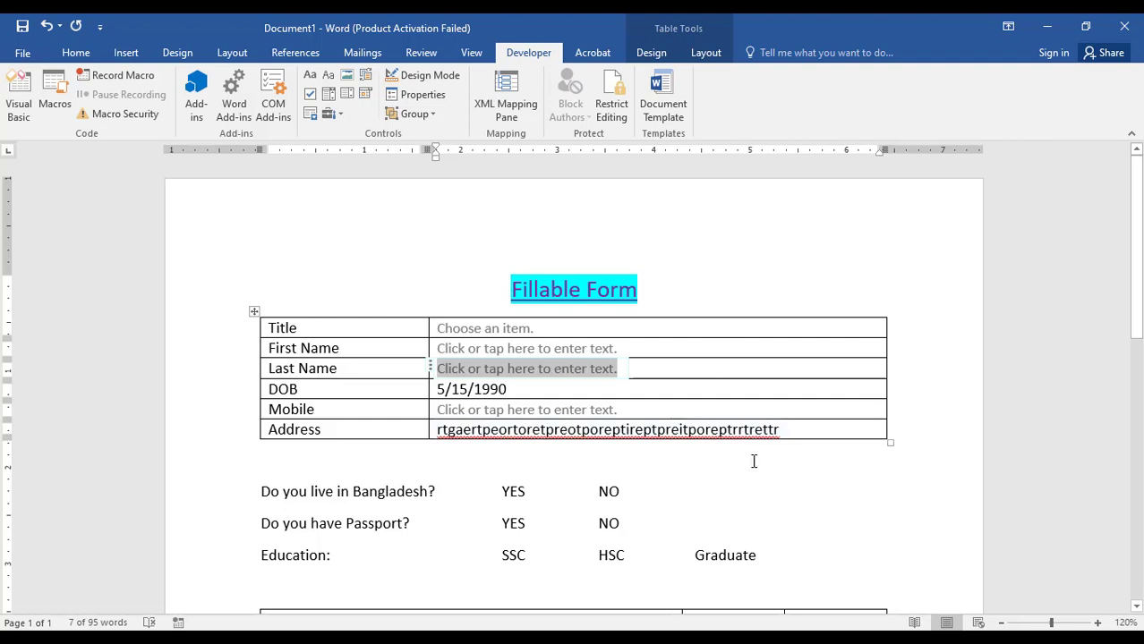
drag(795, 435, 442, 437)
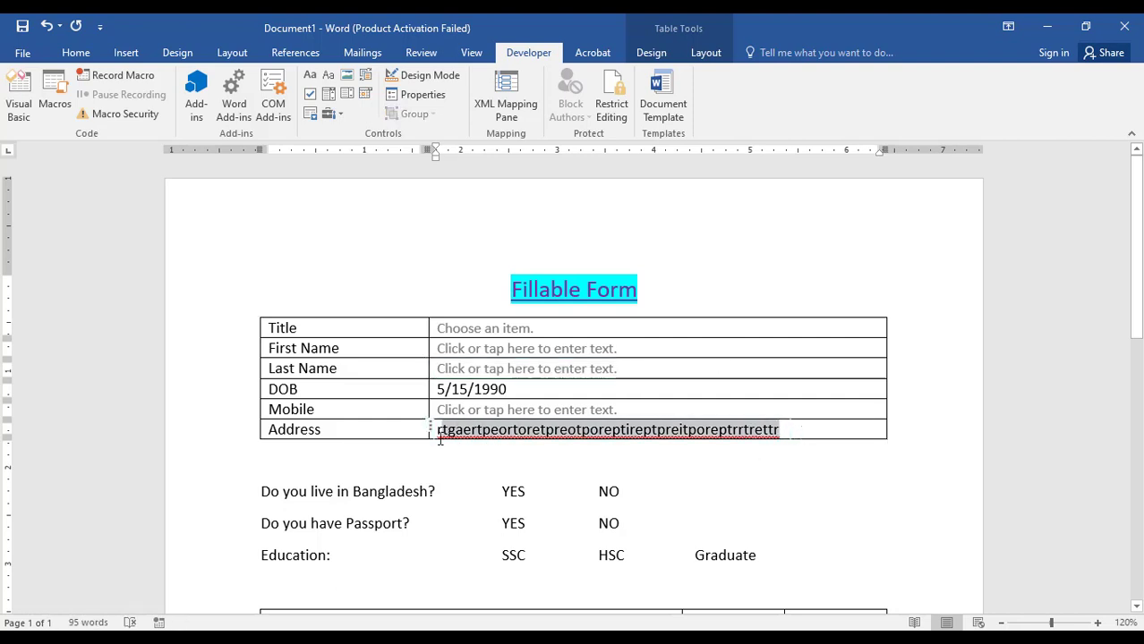
key(Delete)
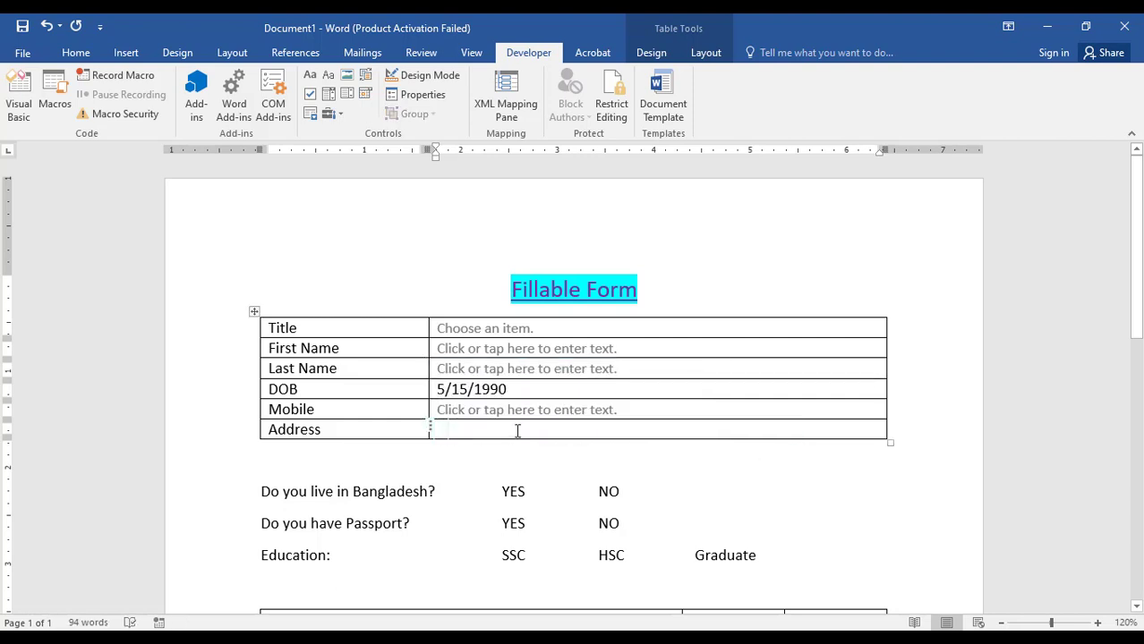
- Clear the 5/15/1990 date from the DOB field, restoring its date placeholder
click(524, 479)
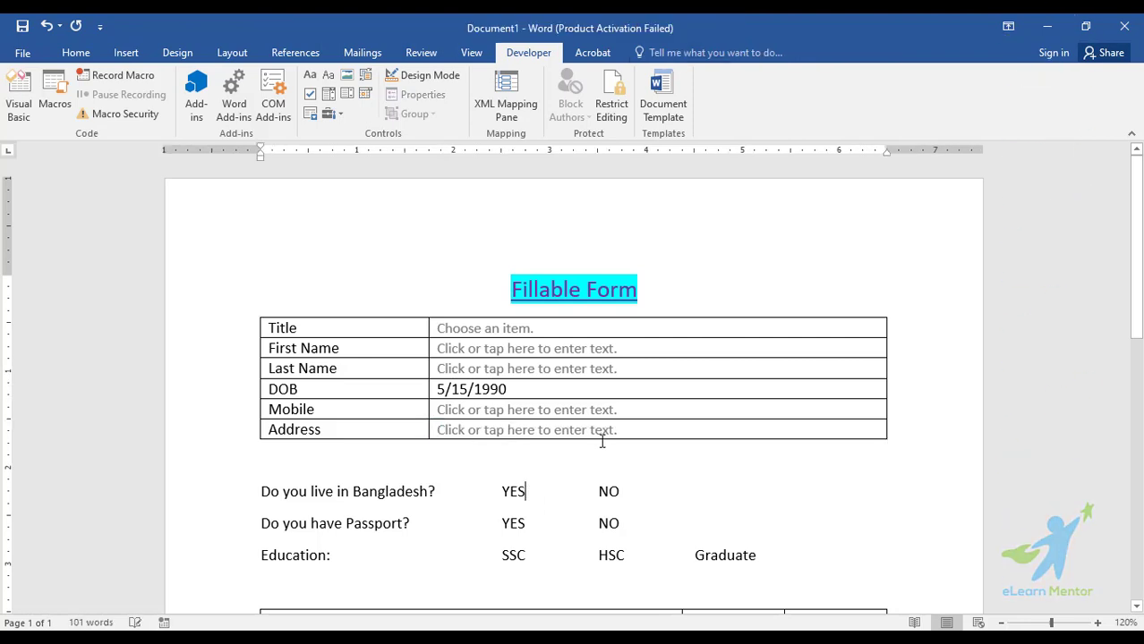
click(514, 390)
click(528, 389)
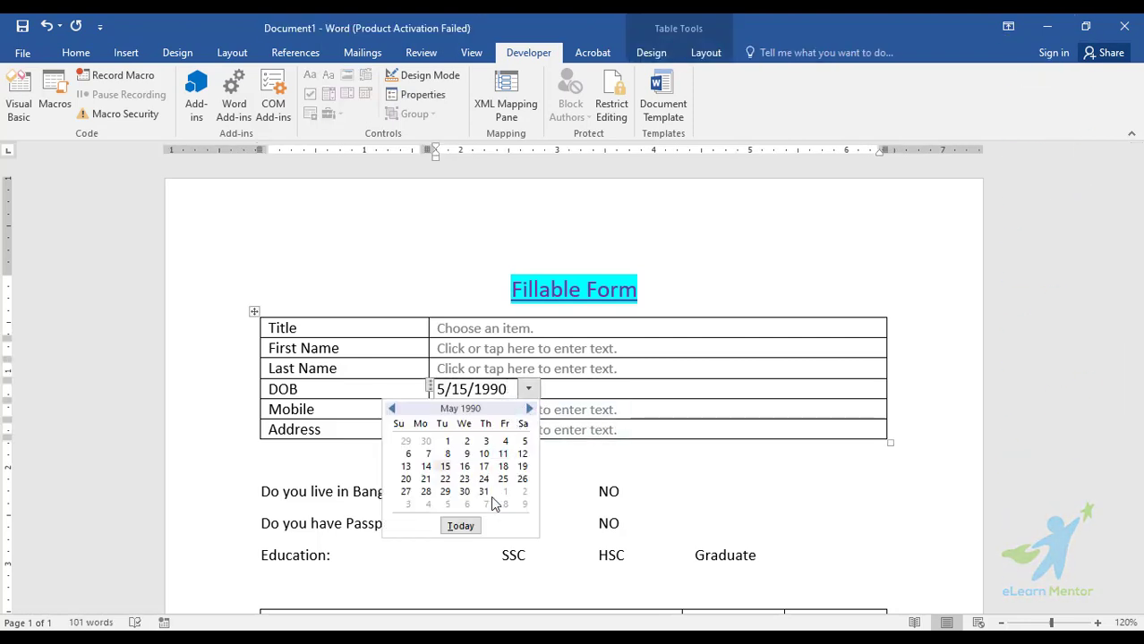
click(507, 393)
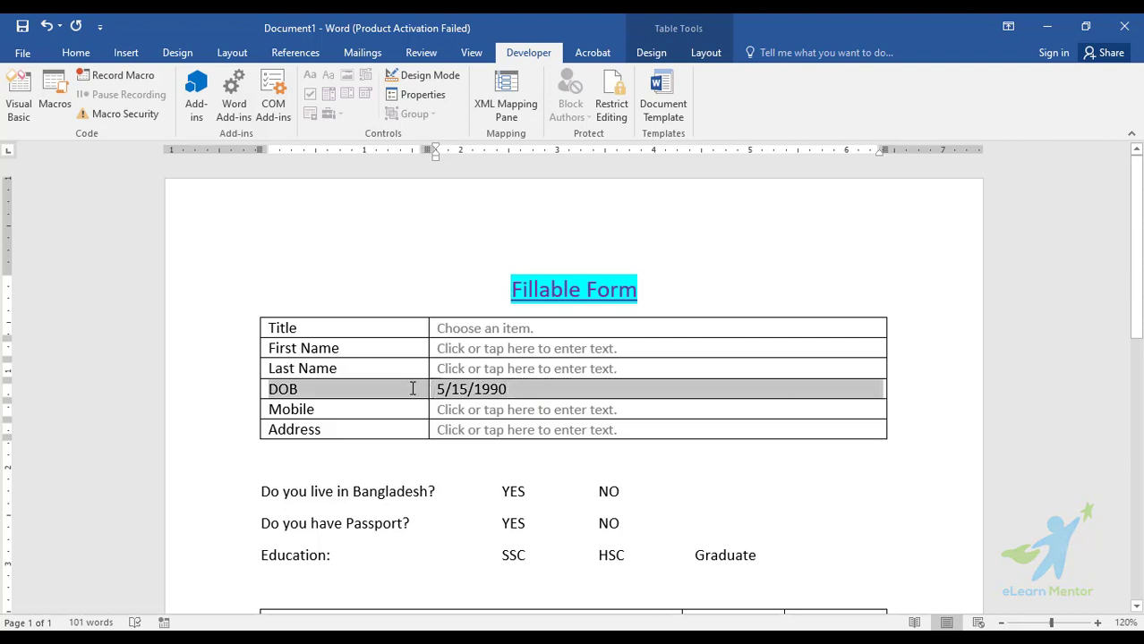
click(522, 391)
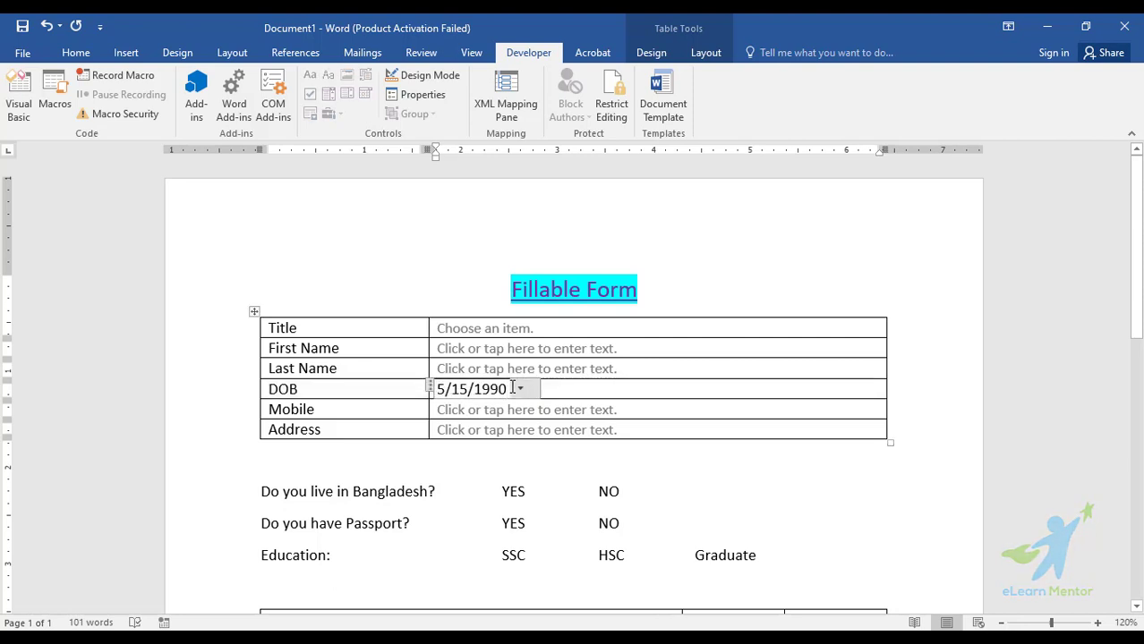
key(BackSpace)
key(BackSpace)
key(BackSpace)
key(BackSpace)
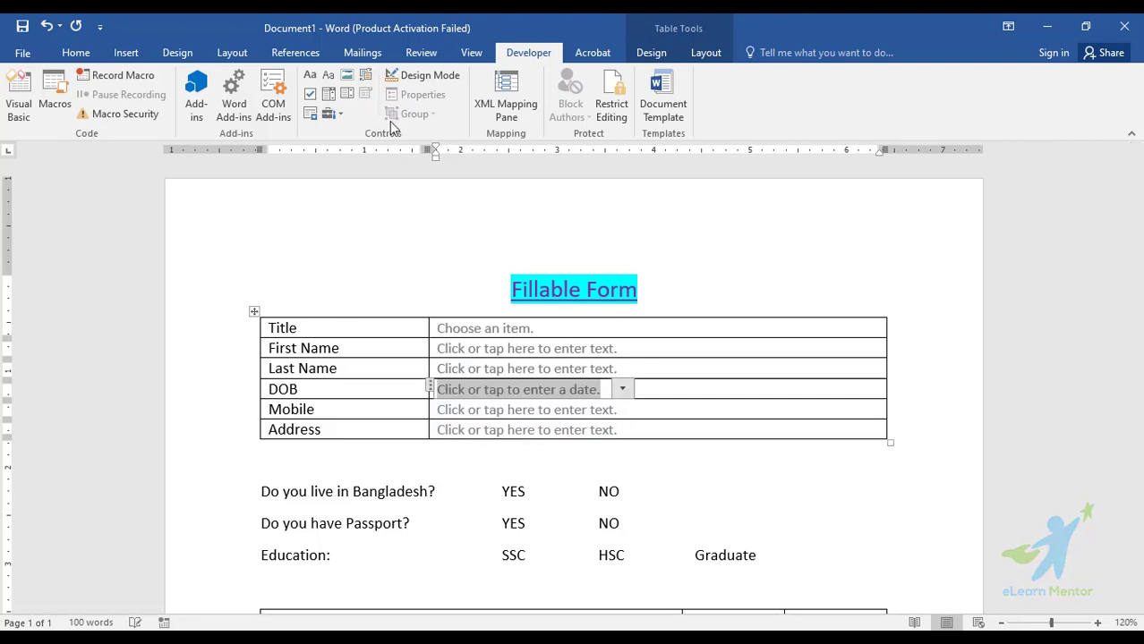
- Place the insertion point between YES and NO on the Bangladesh question line
click(683, 415)
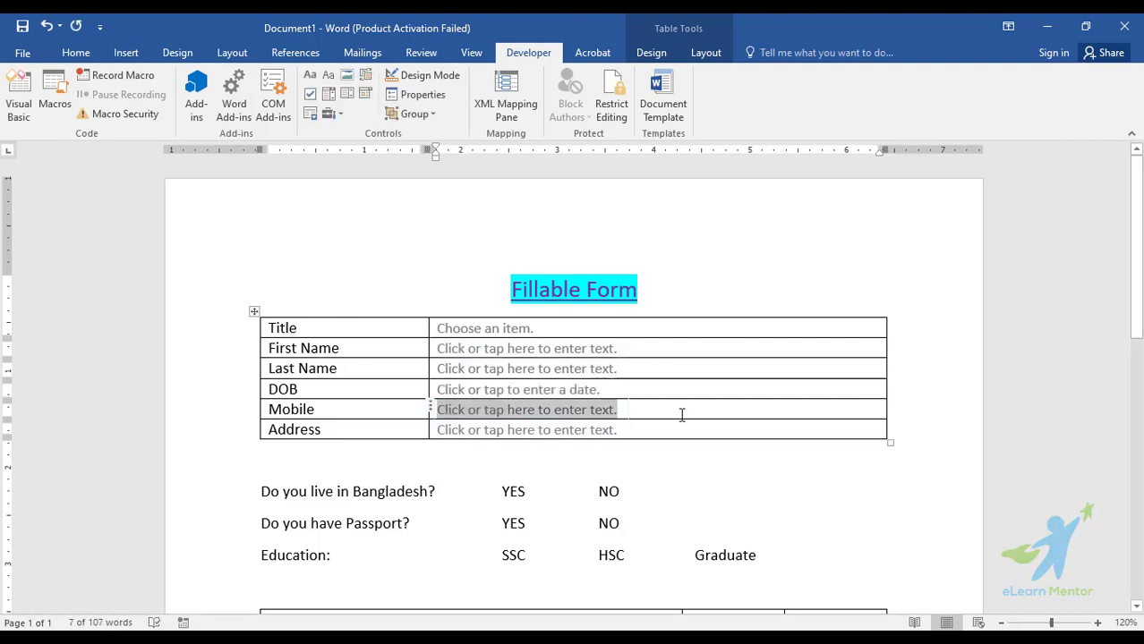
scroll(690, 462, down, 1)
click(690, 462)
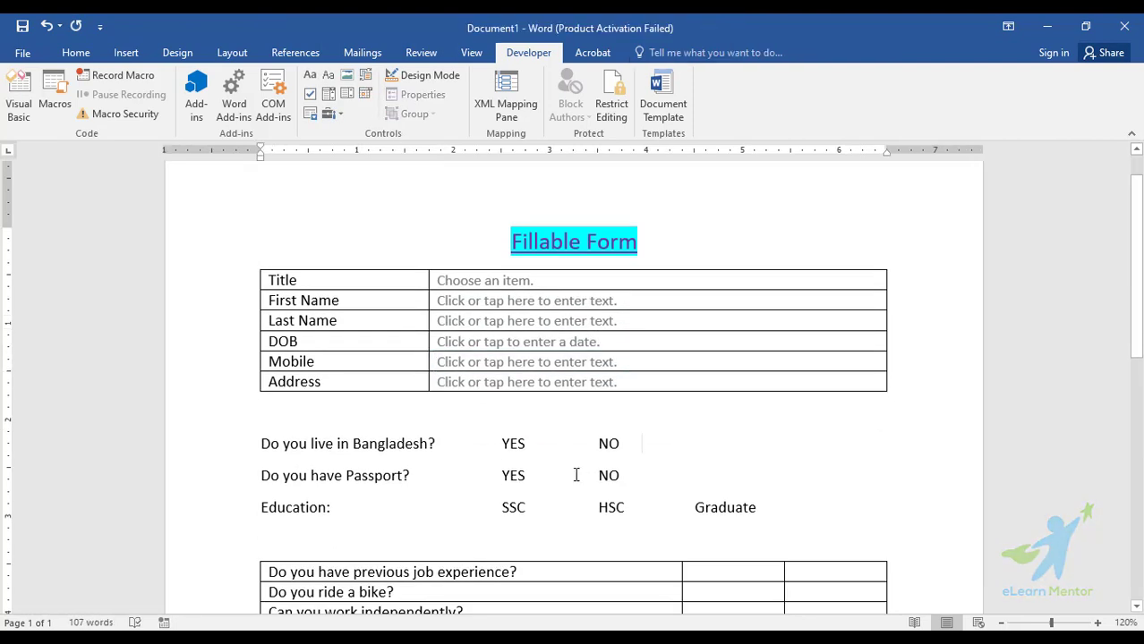
scroll(405, 464, down, 2)
scroll(414, 430, up, 1)
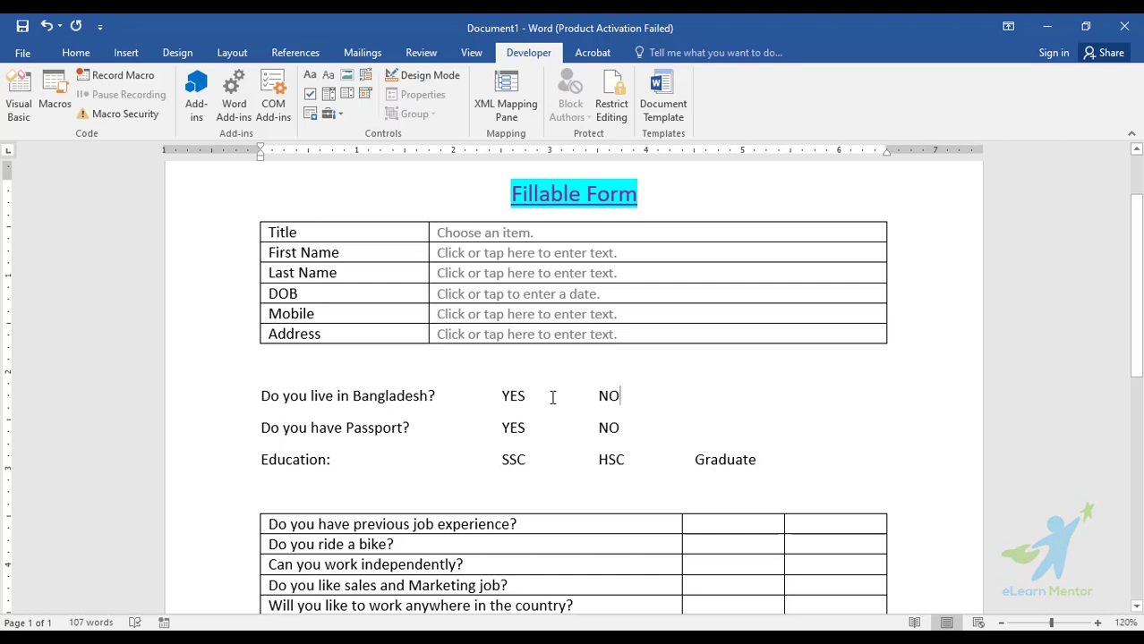
click(551, 396)
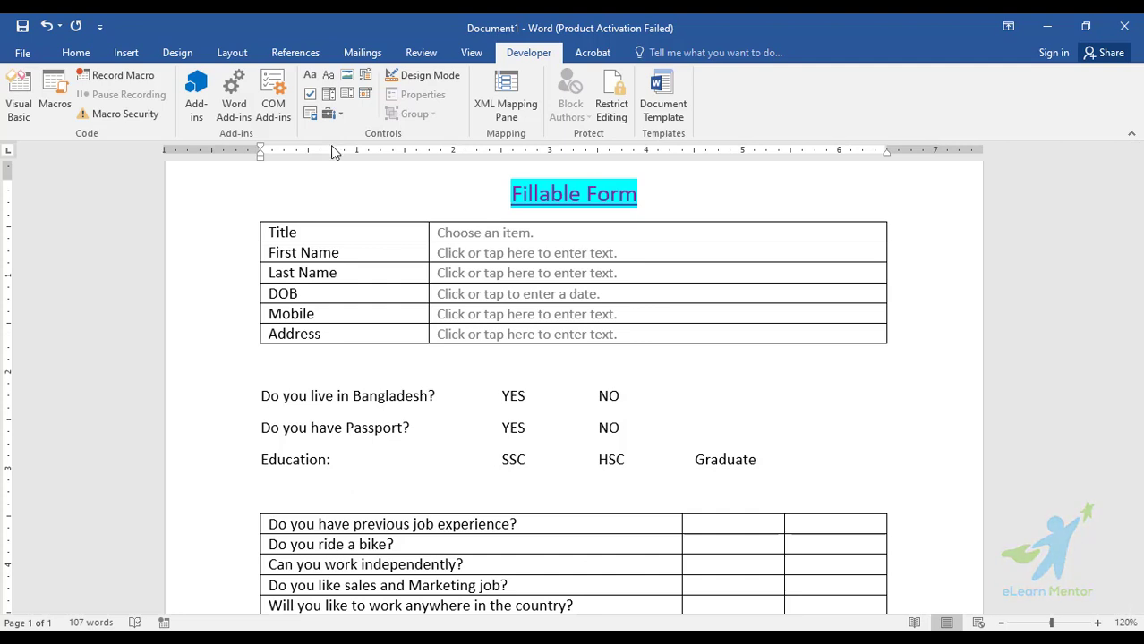
- Insert a check box after YES on the Bangladesh line and tick it
click(310, 95)
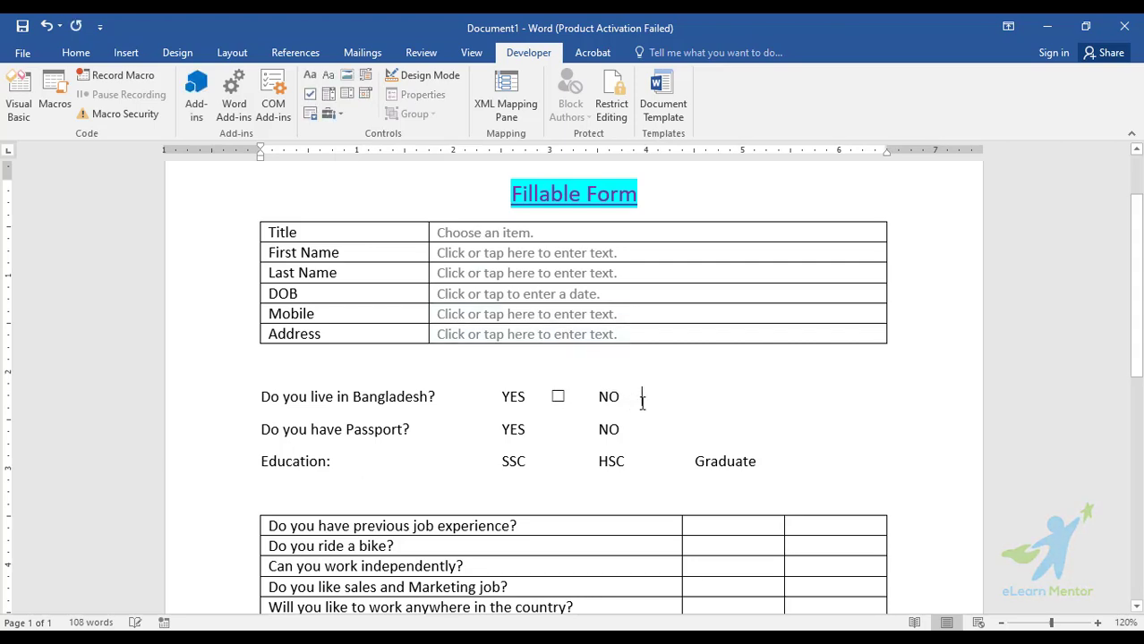
click(558, 396)
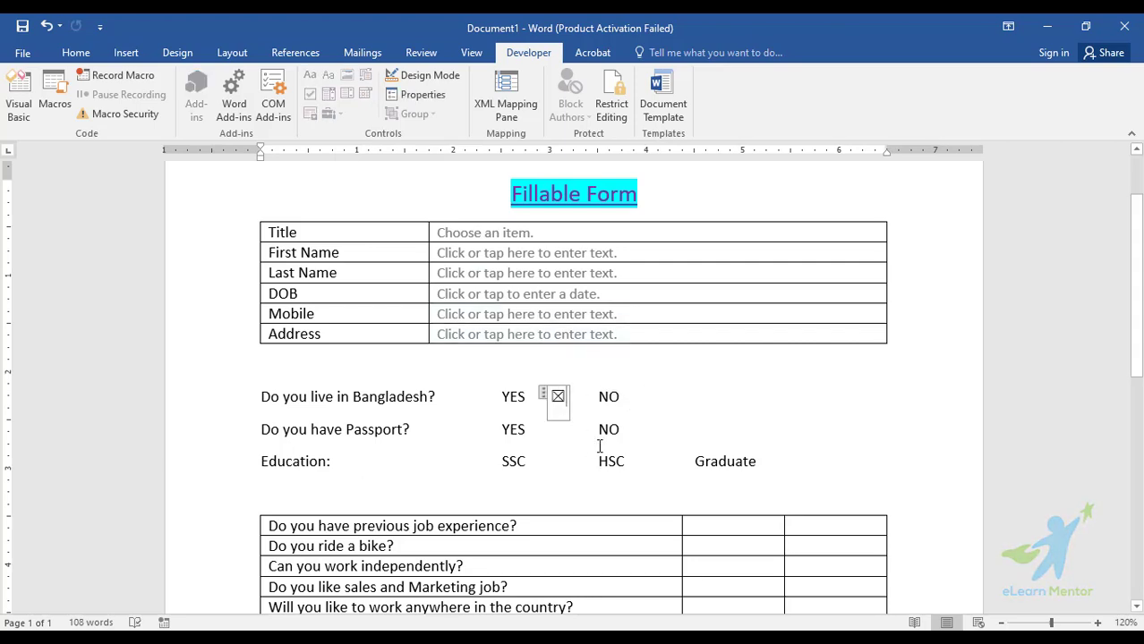
ctrl+scroll(609, 448, up, 16)
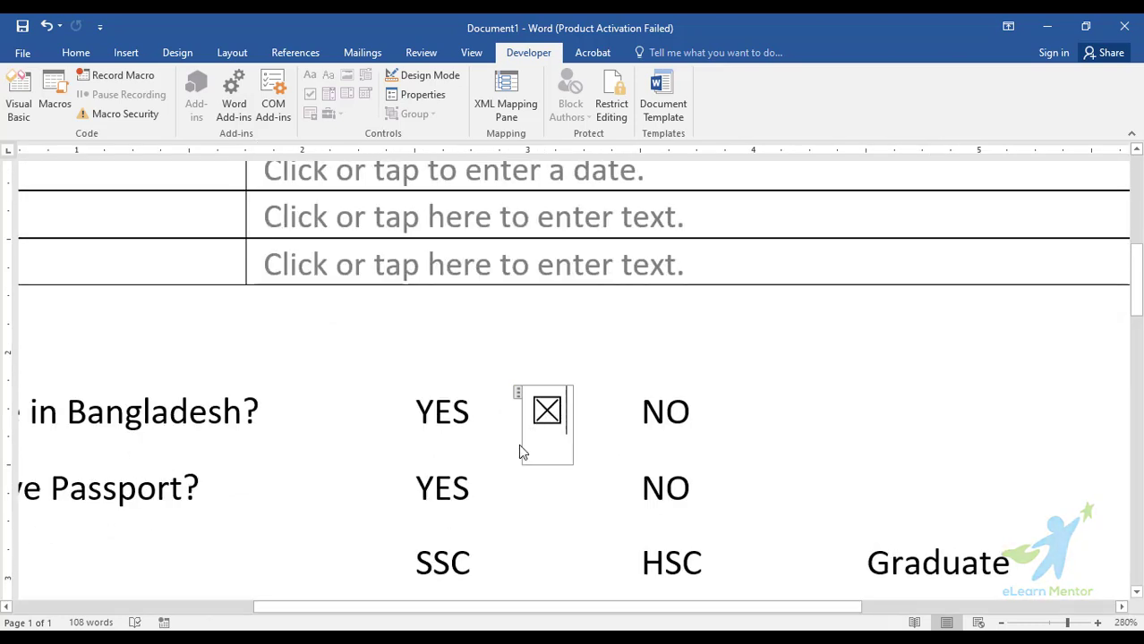
click(705, 412)
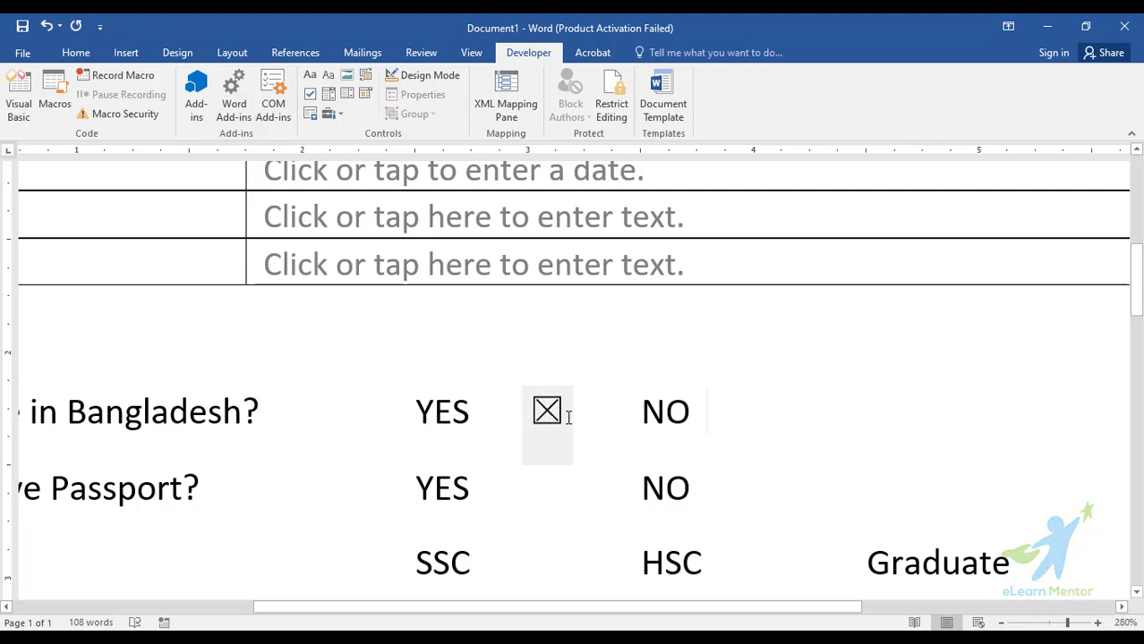
- Toggle the YES check box off and on to test it, then turn on Design Mode
ctrl+scroll(568, 418, down, 6)
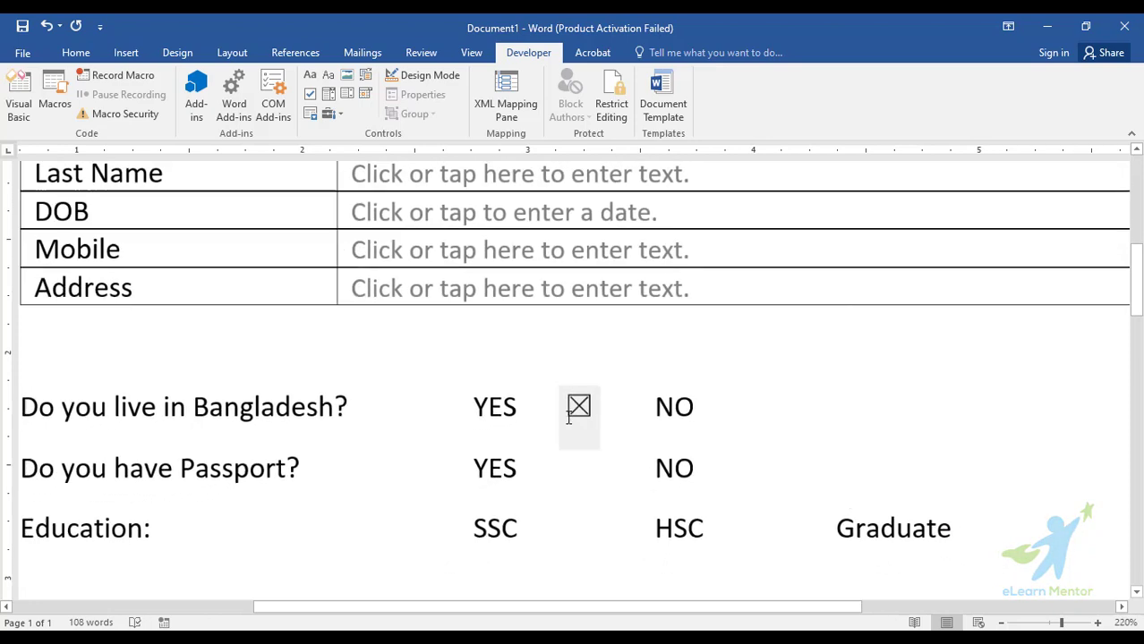
click(591, 410)
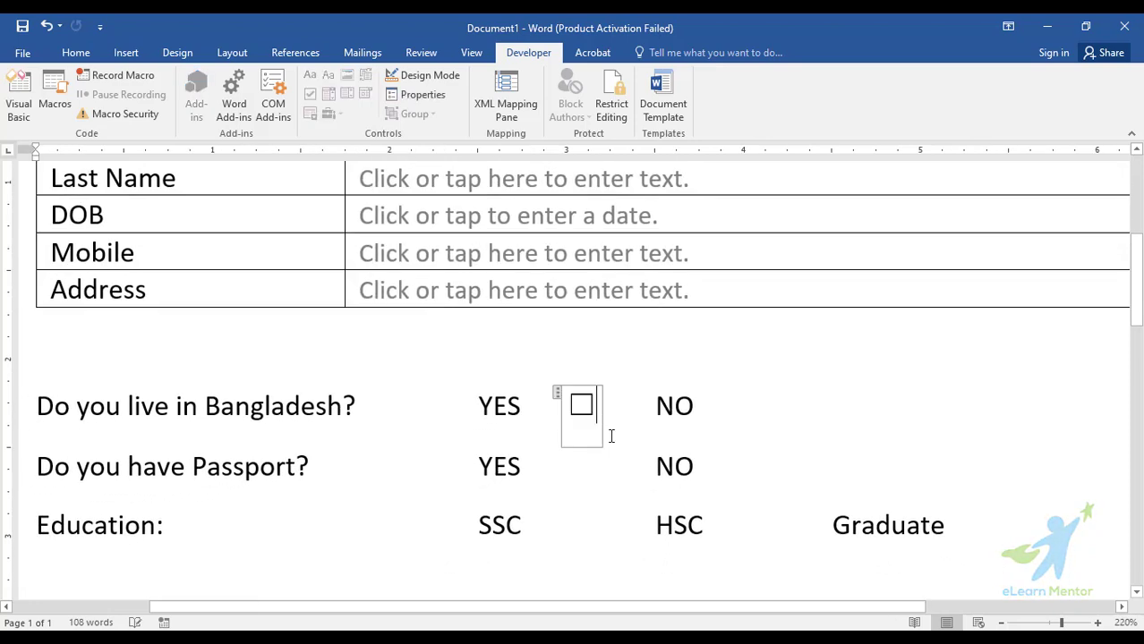
click(640, 448)
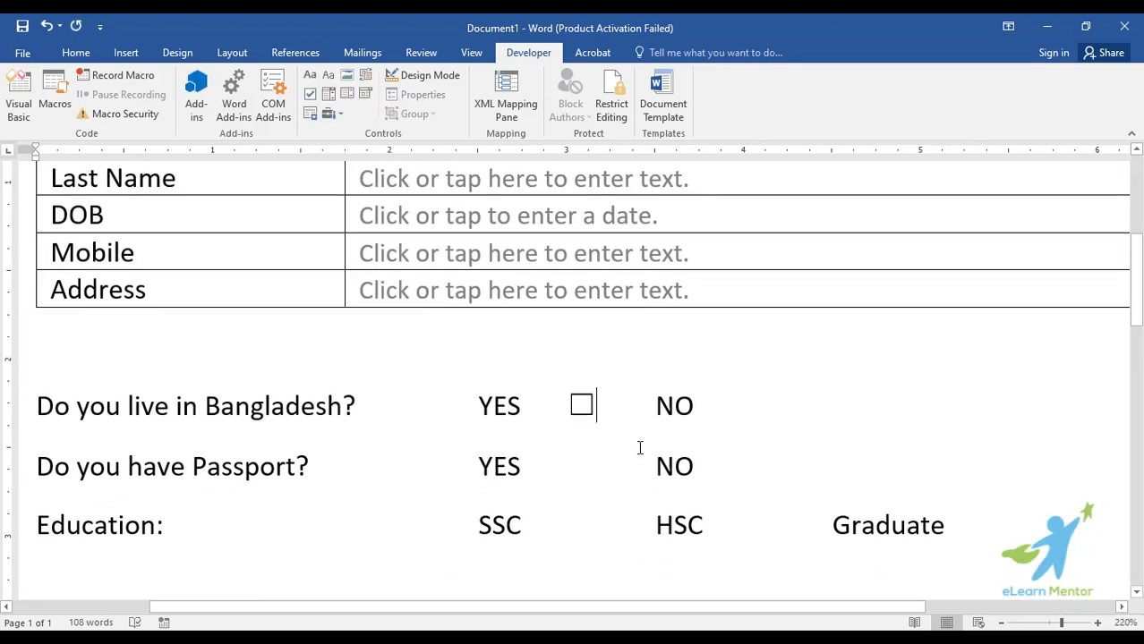
click(580, 407)
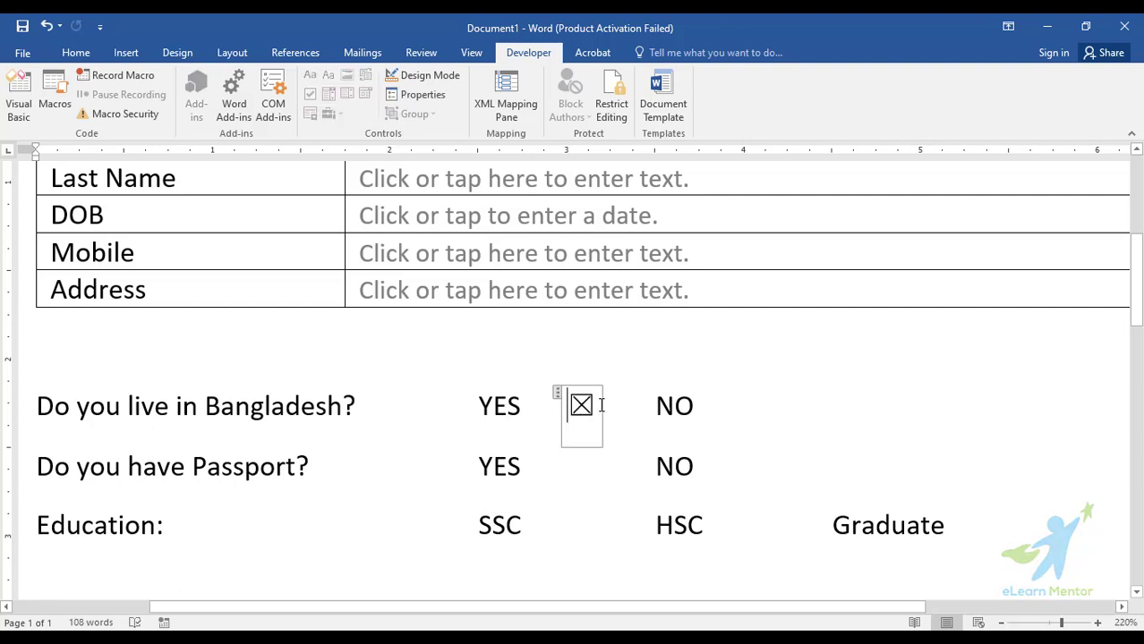
click(595, 410)
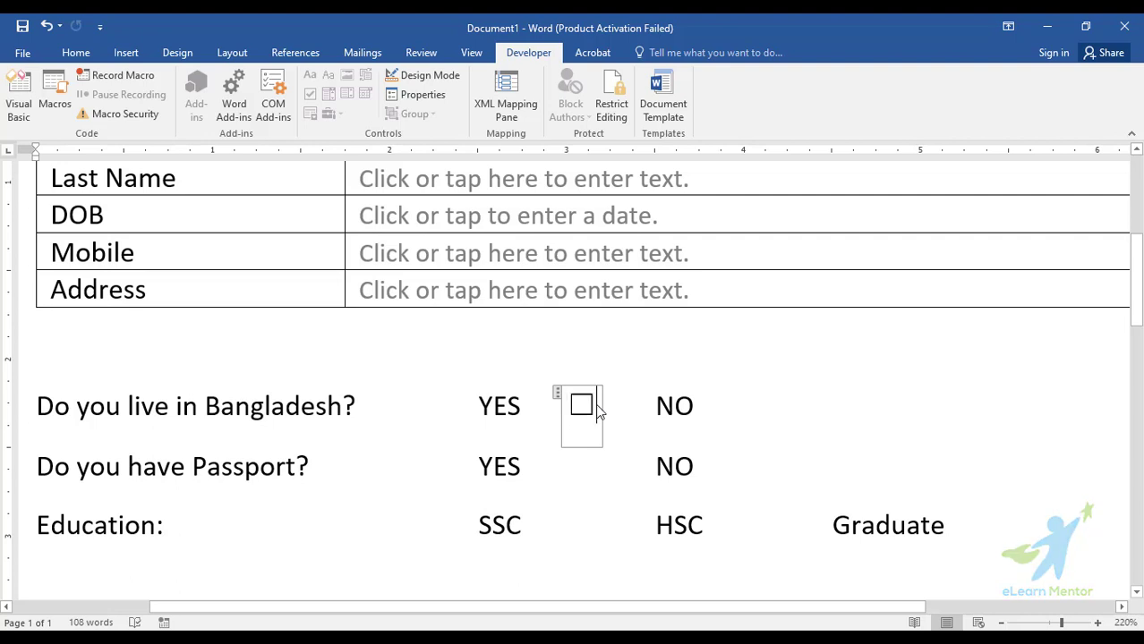
click(590, 408)
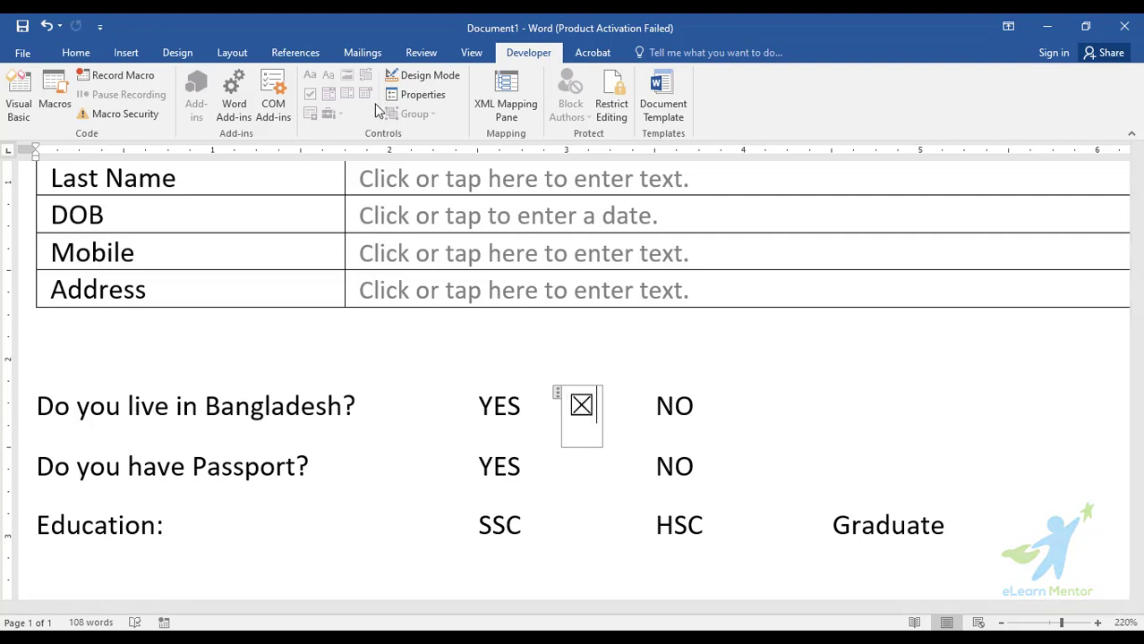
click(423, 76)
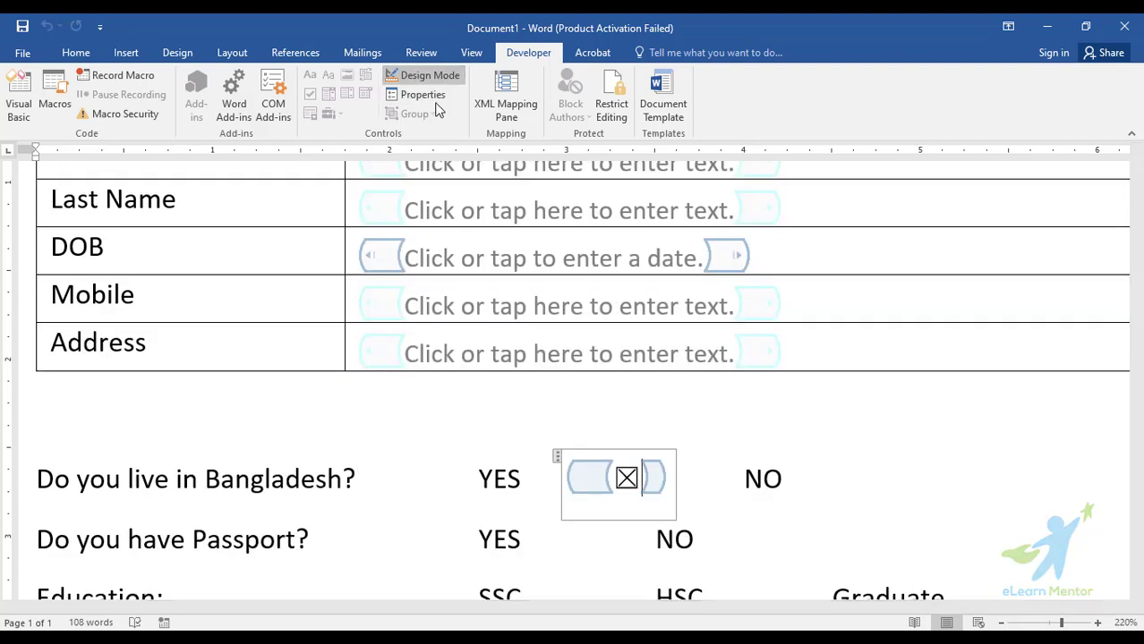
- Change the YES check box's checked symbol to √ in its properties
click(425, 95)
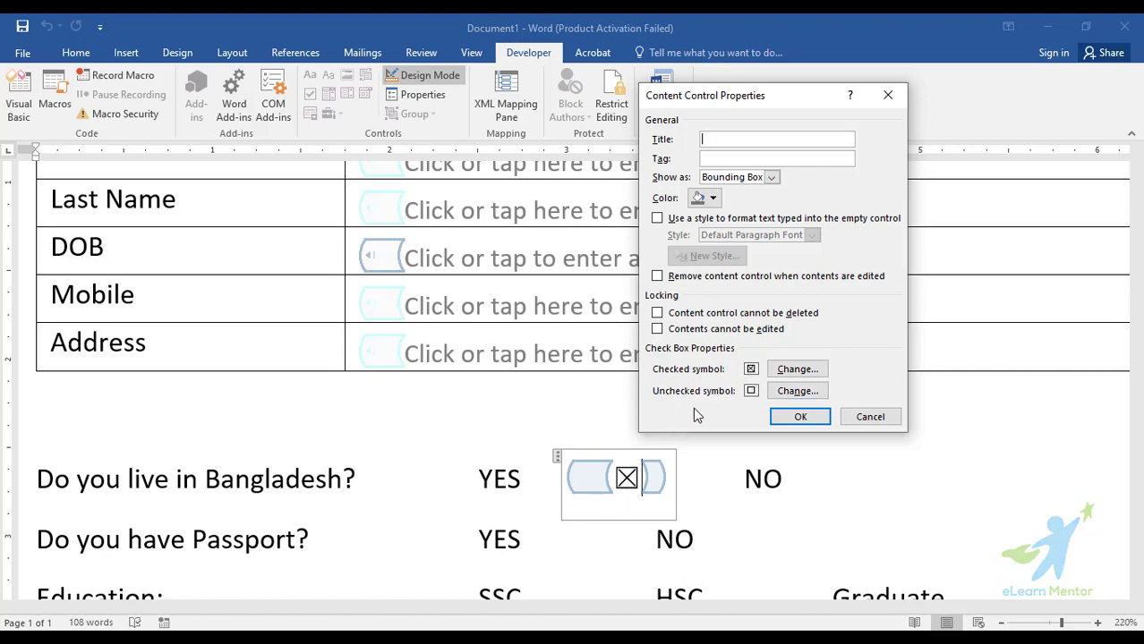
click(788, 370)
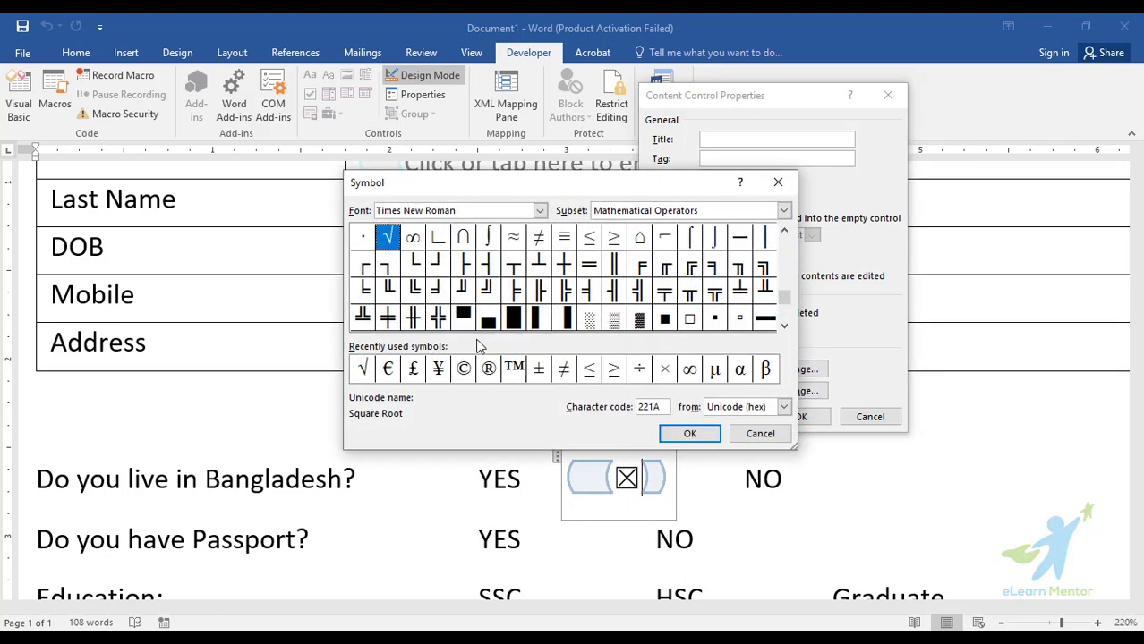
click(363, 368)
click(690, 434)
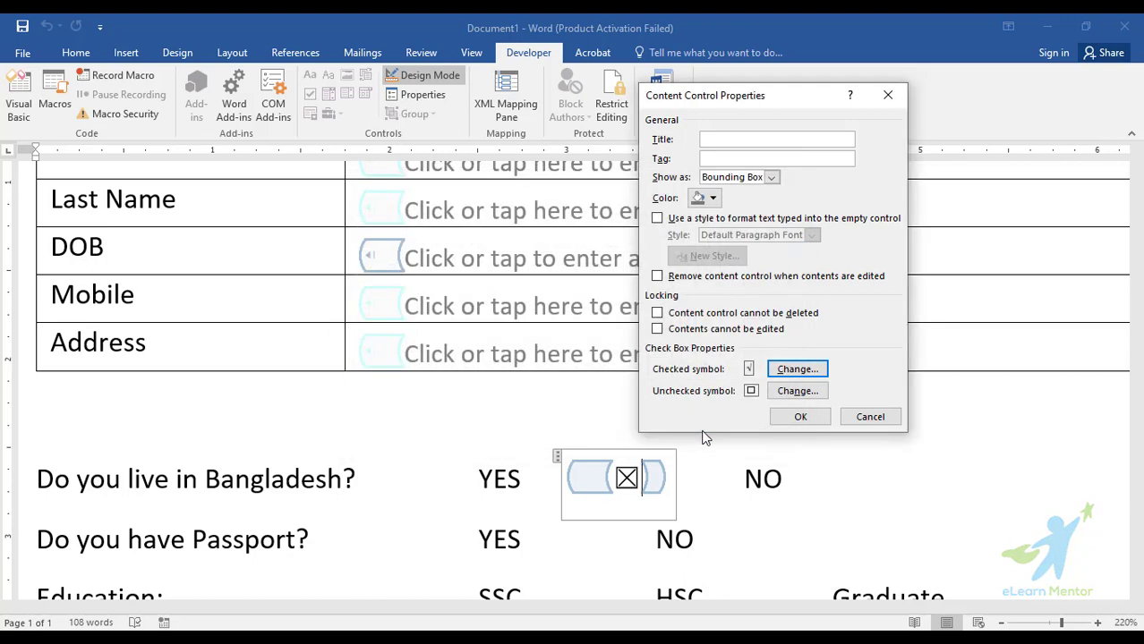
click(799, 416)
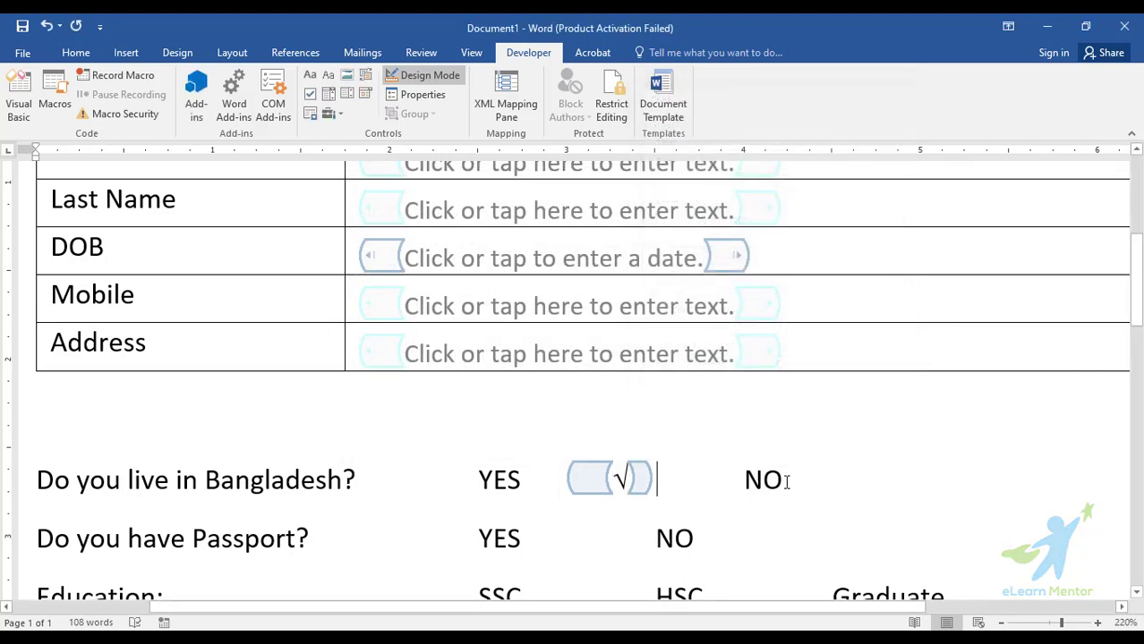
key(shift+Left)
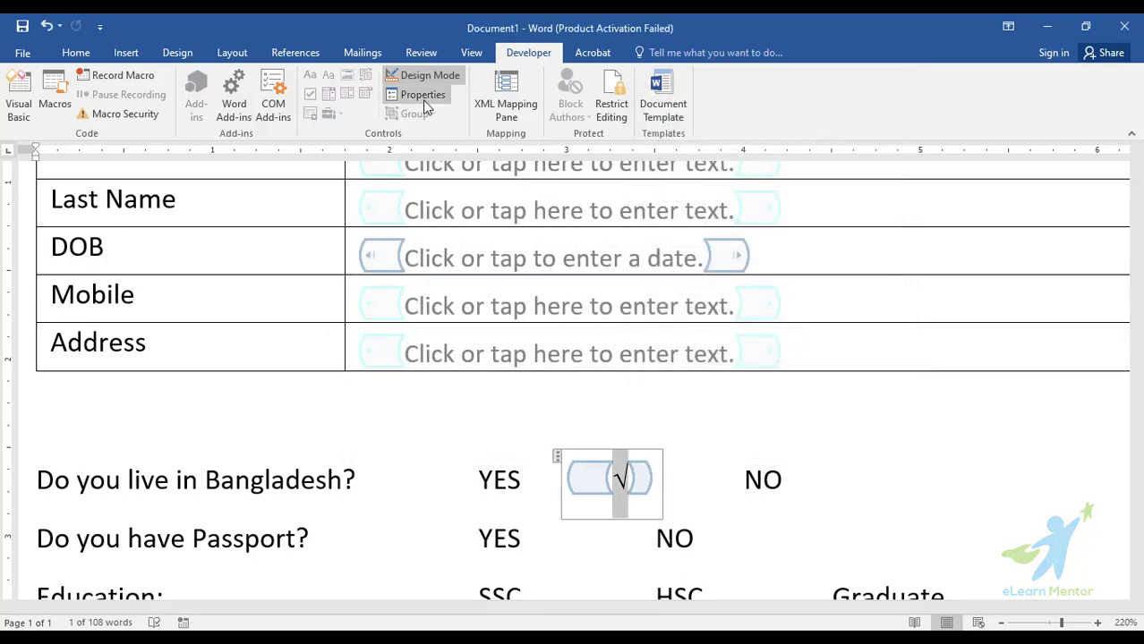
- Turn off Design Mode and test the √ check box, leaving it unticked
click(423, 75)
click(751, 423)
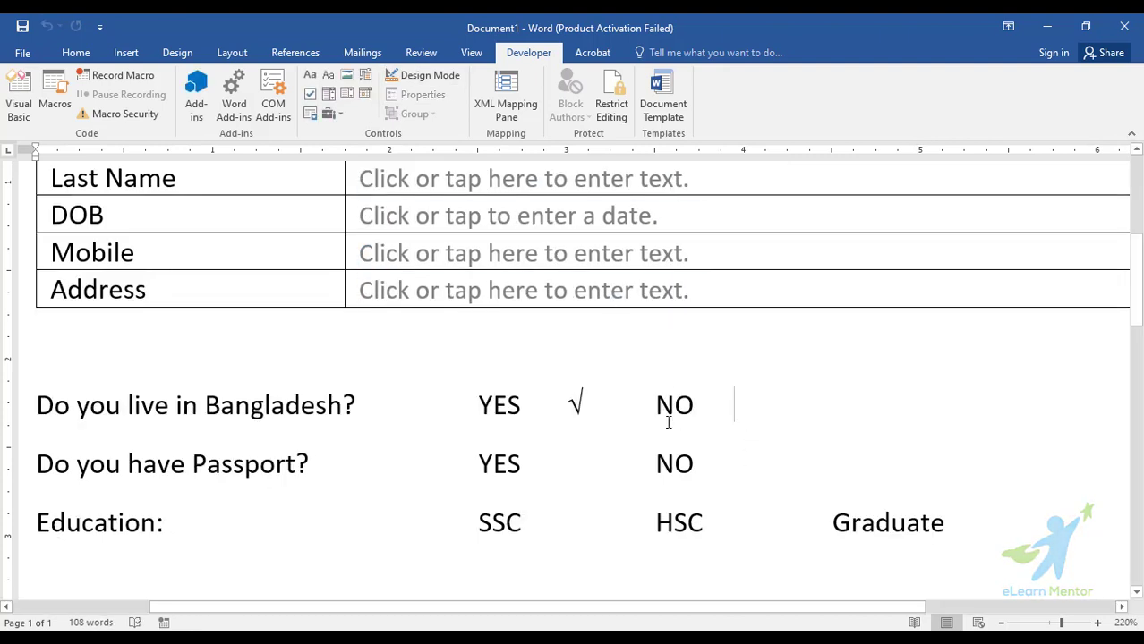
click(582, 406)
click(657, 407)
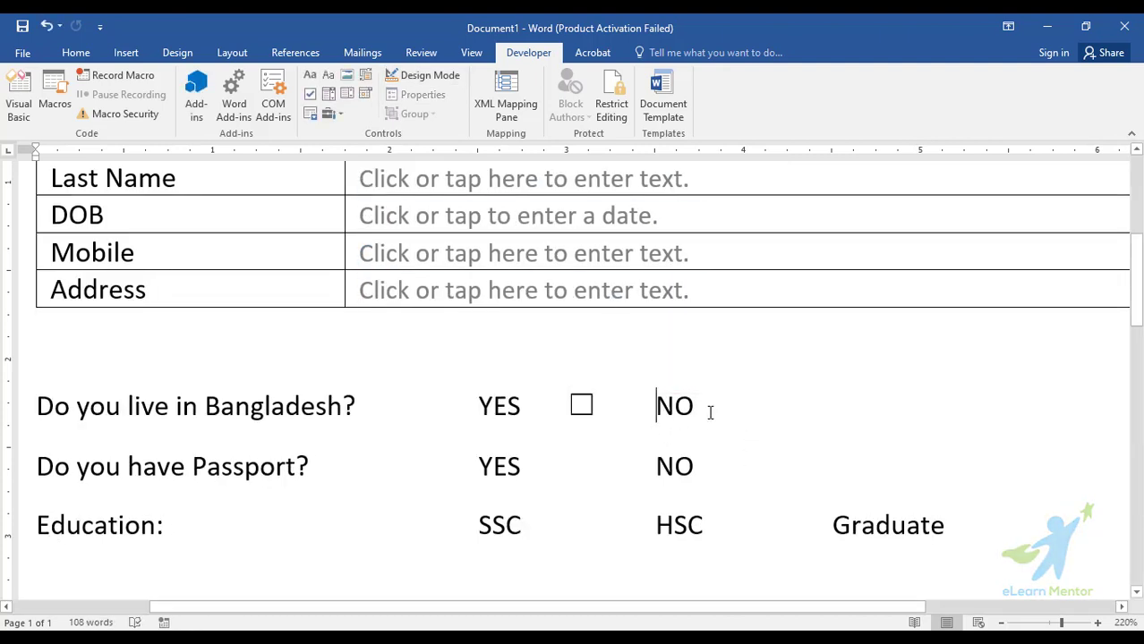
click(709, 413)
click(581, 405)
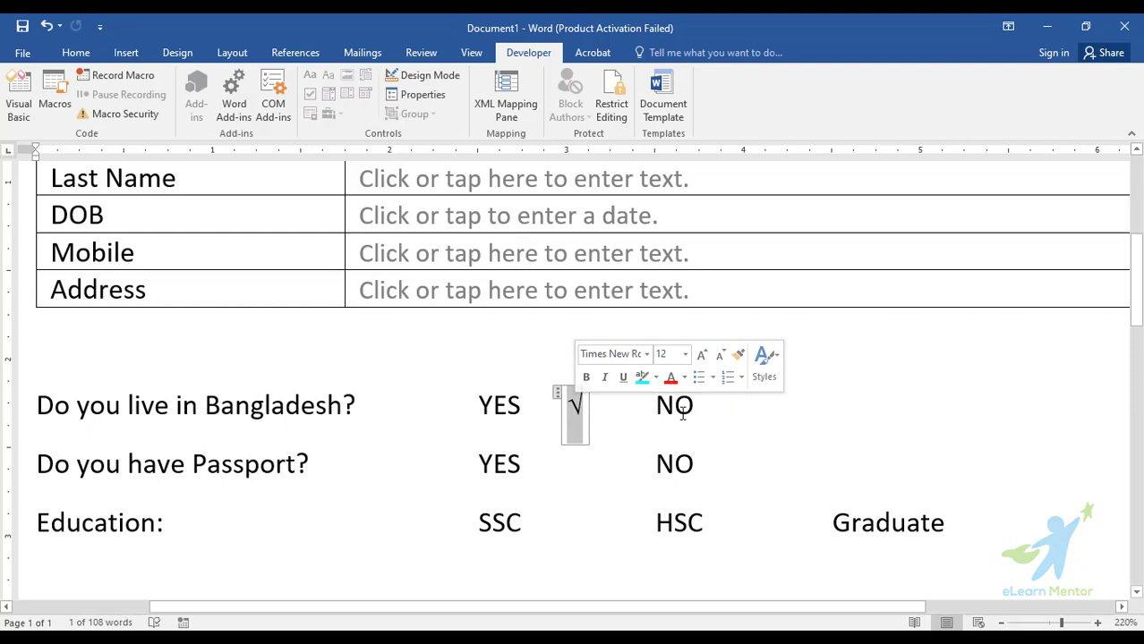
click(582, 407)
- Copy the YES check box control and place the cursor after Bangladesh NO
click(729, 406)
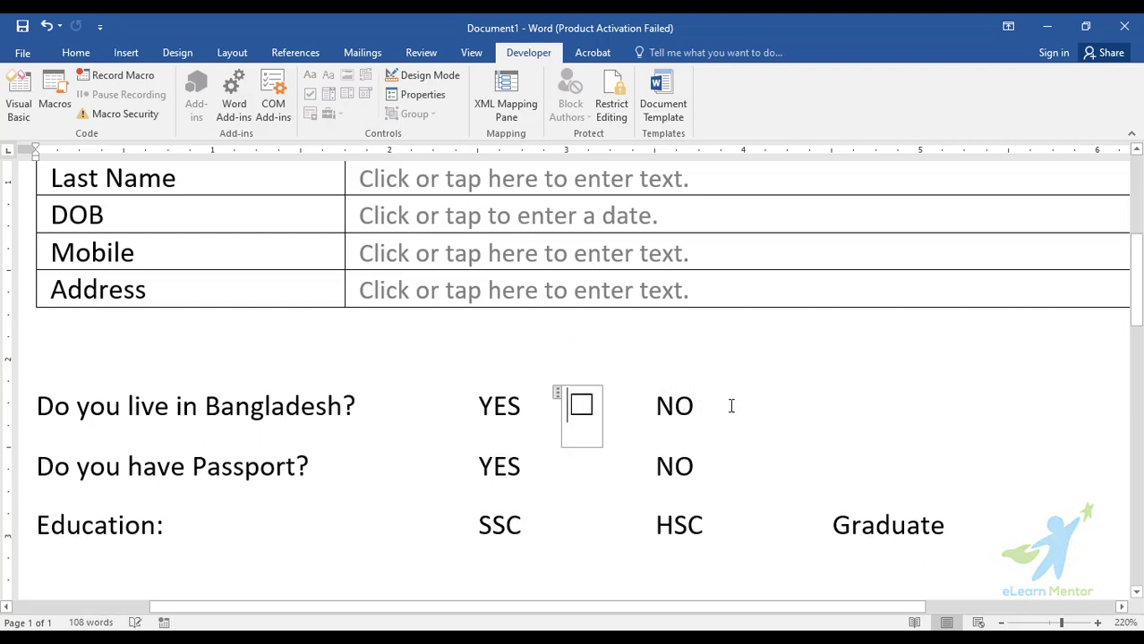
click(588, 419)
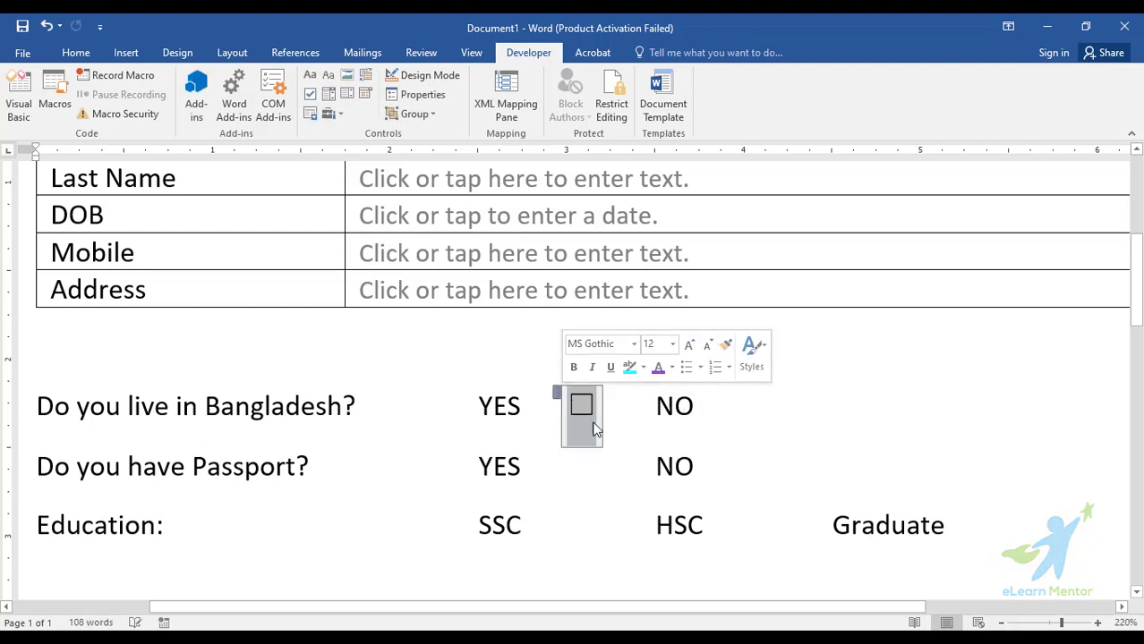
key(ctrl+c)
click(759, 405)
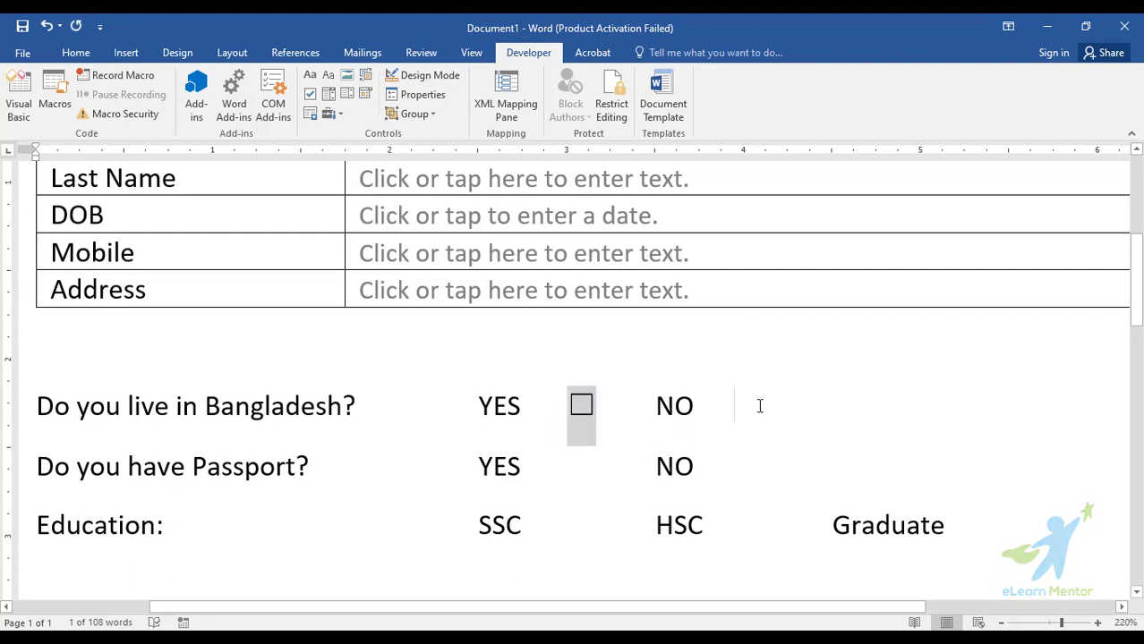
- Paste check boxes after Bangladesh NO, Passport YES and Passport NO
key(ctrl+v)
scroll(617, 413, down, 2)
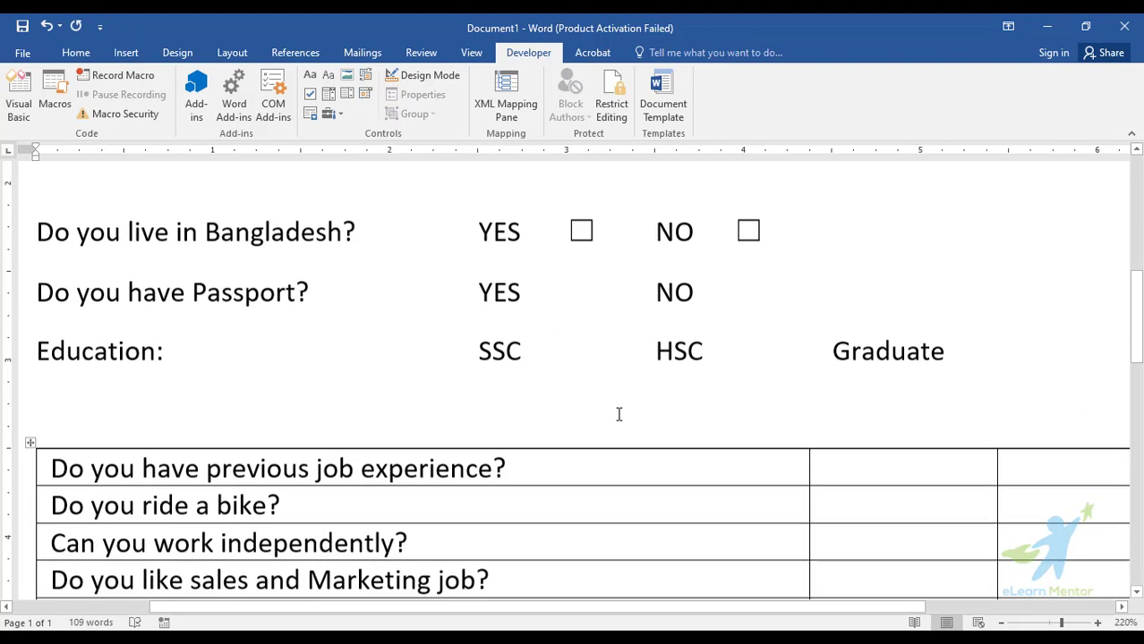
click(582, 288)
key(ctrl+v)
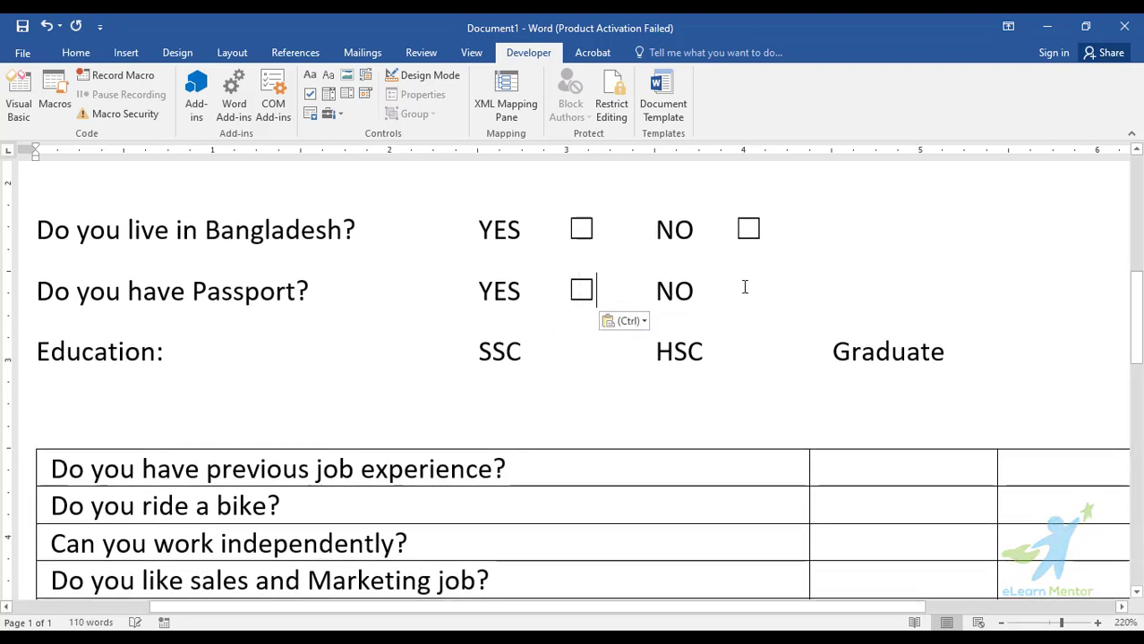
click(775, 293)
key(ctrl+v)
- Select the SSC, HSC and Graduate labels on the Education line
click(746, 353)
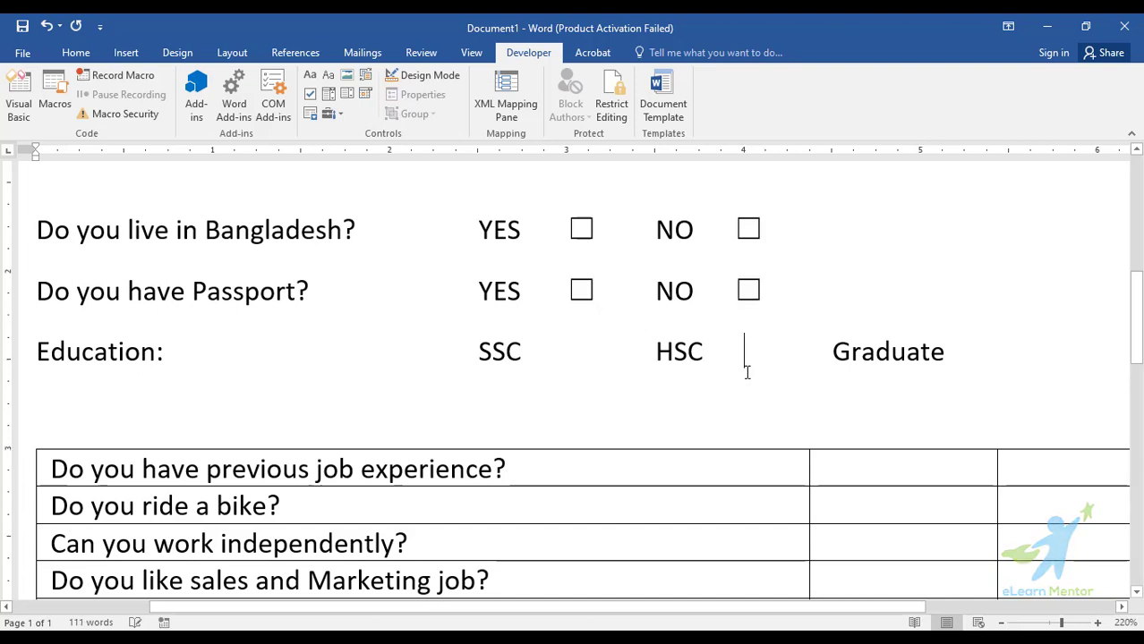
scroll(669, 439, up, 5)
scroll(604, 441, down, 5)
click(580, 349)
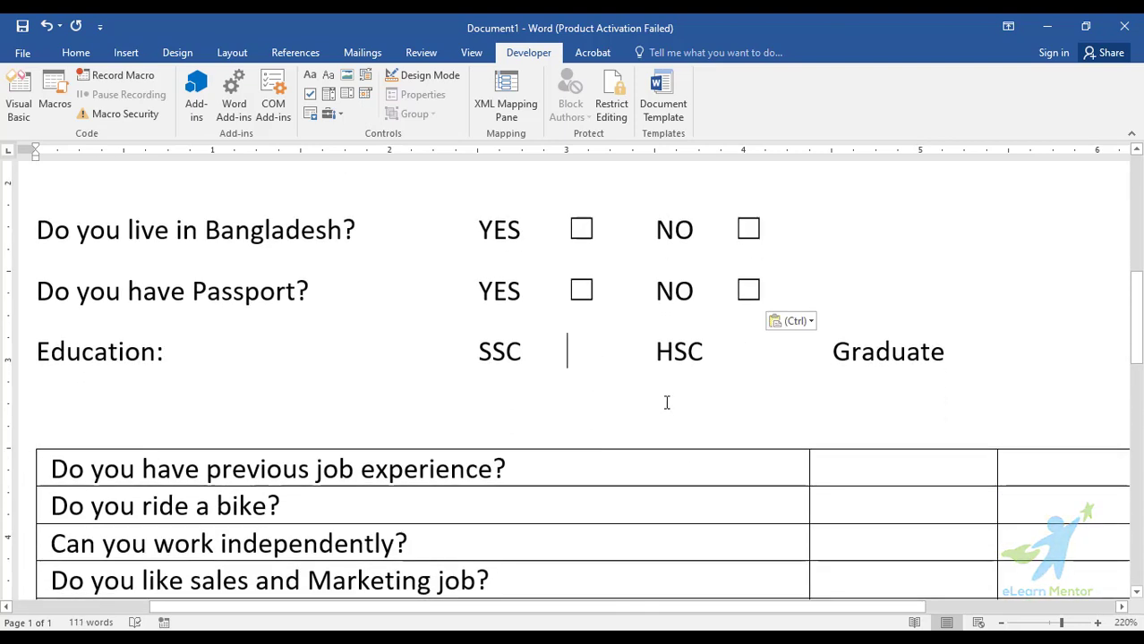
scroll(666, 402, down, 5)
scroll(667, 403, up, 10)
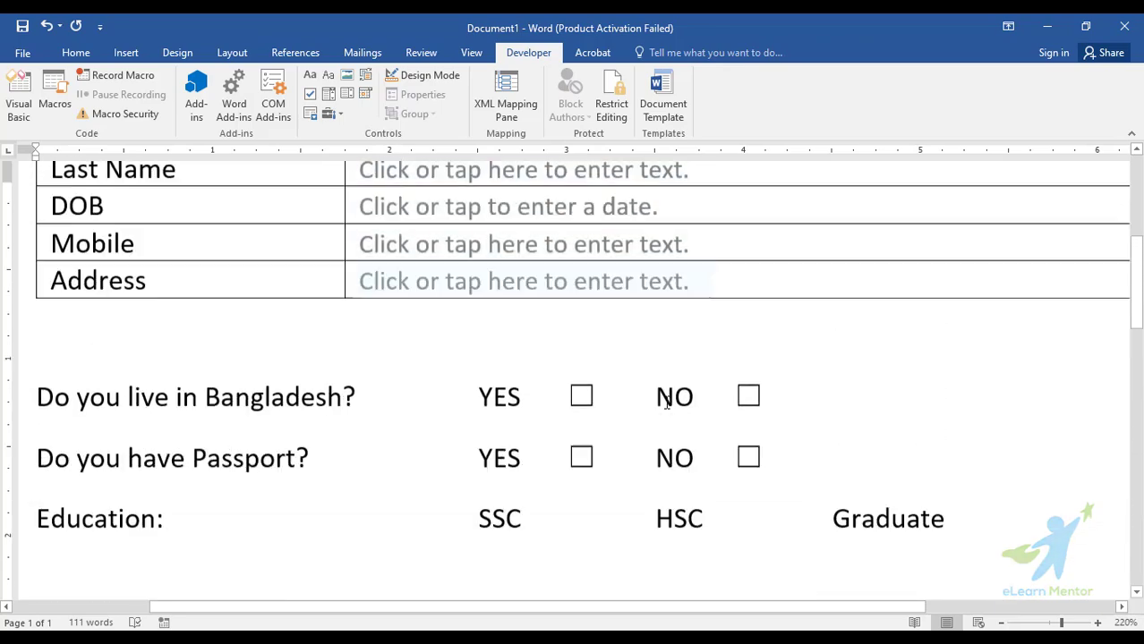
ctrl+scroll(667, 403, down, 5)
ctrl+scroll(663, 421, down, 4)
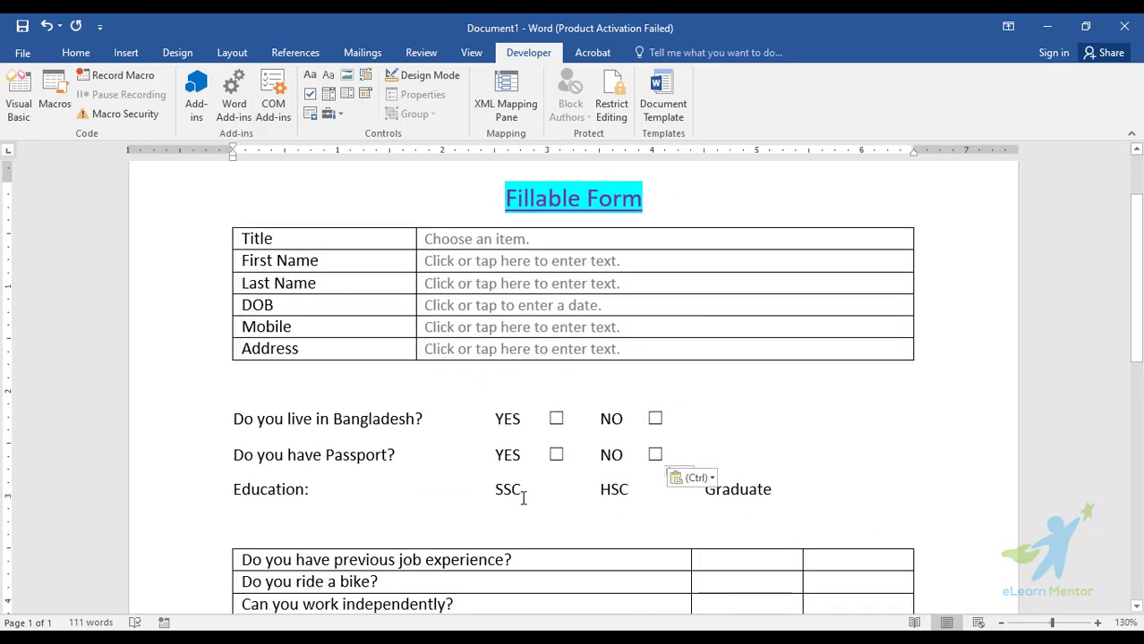
drag(497, 489, 772, 493)
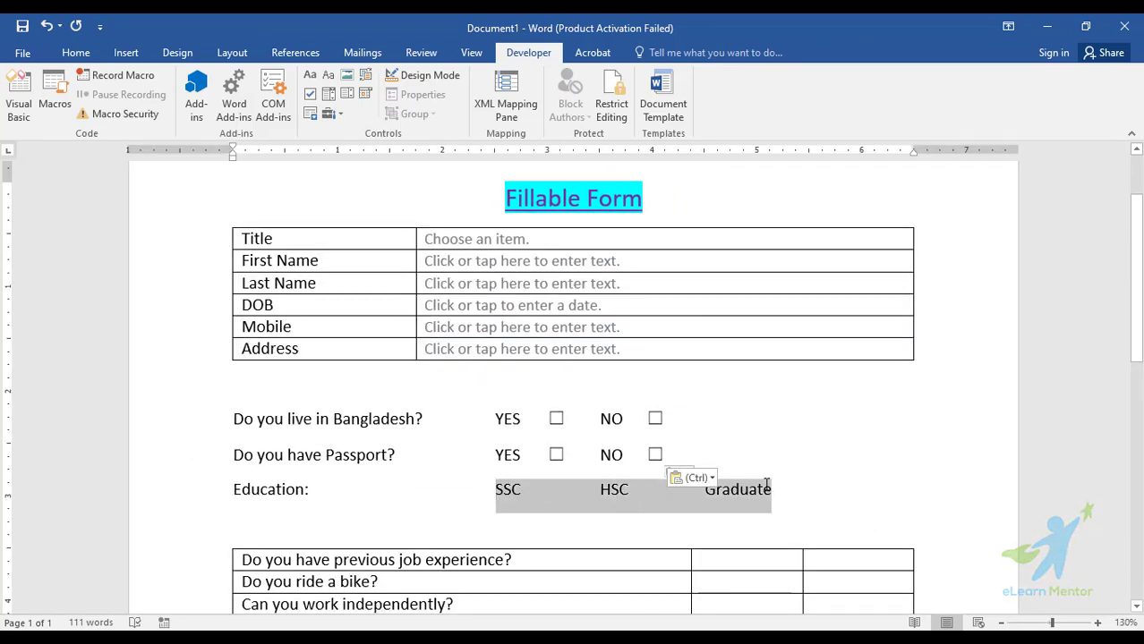
- Delete the SSC, HSC and Graduate labels from the Education line
key(Delete)
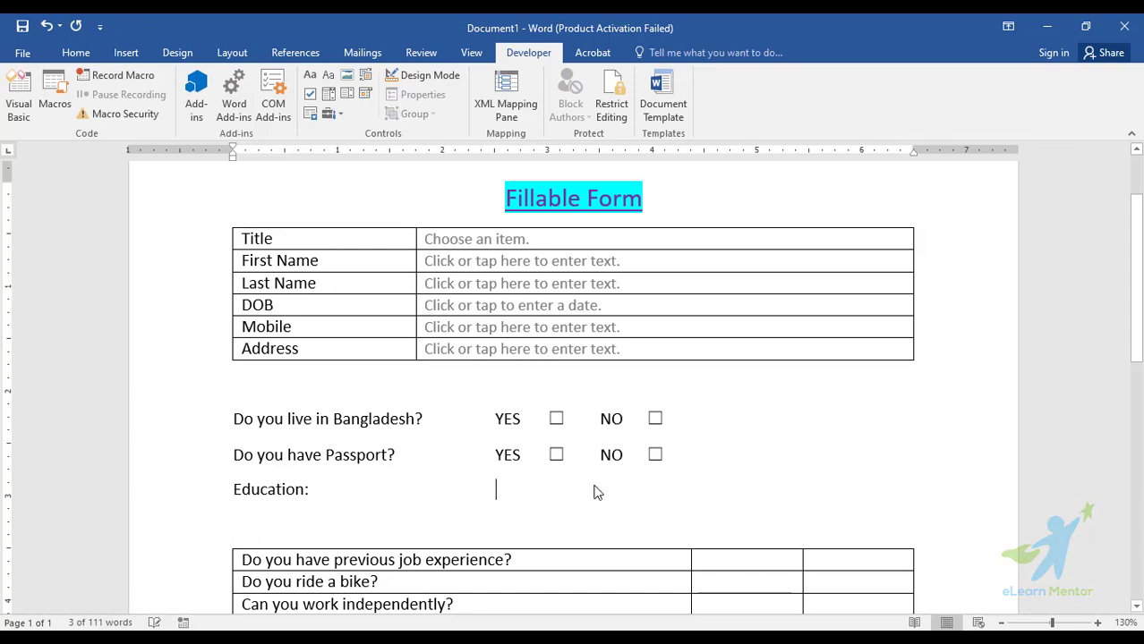
scroll(595, 488, down, 3)
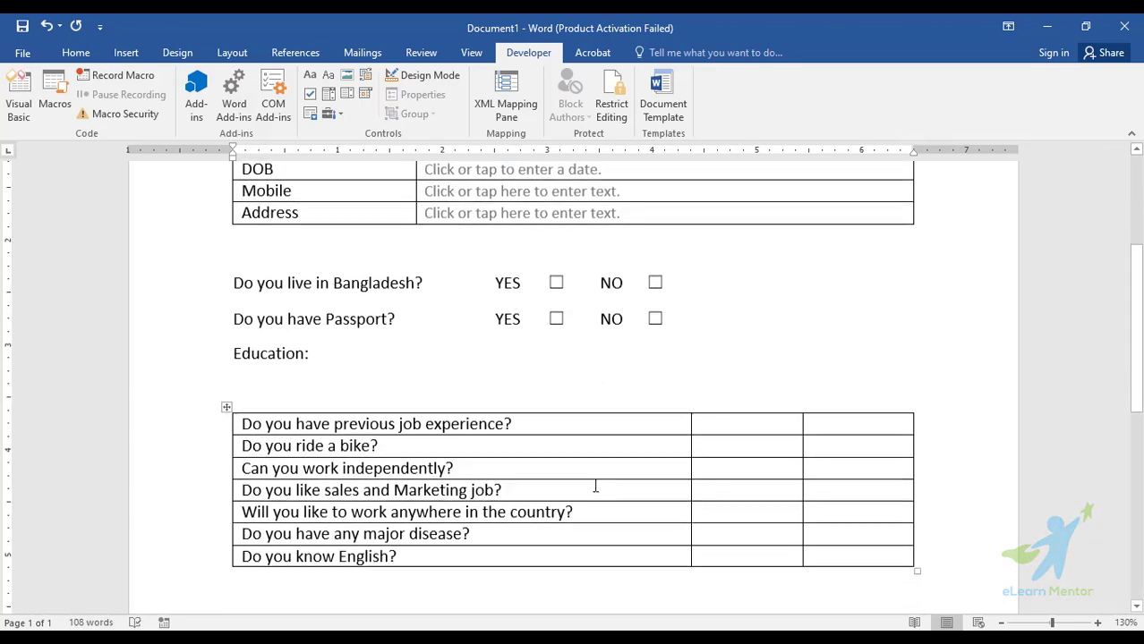
ctrl+scroll(595, 485, up, 5)
scroll(595, 485, up, 3)
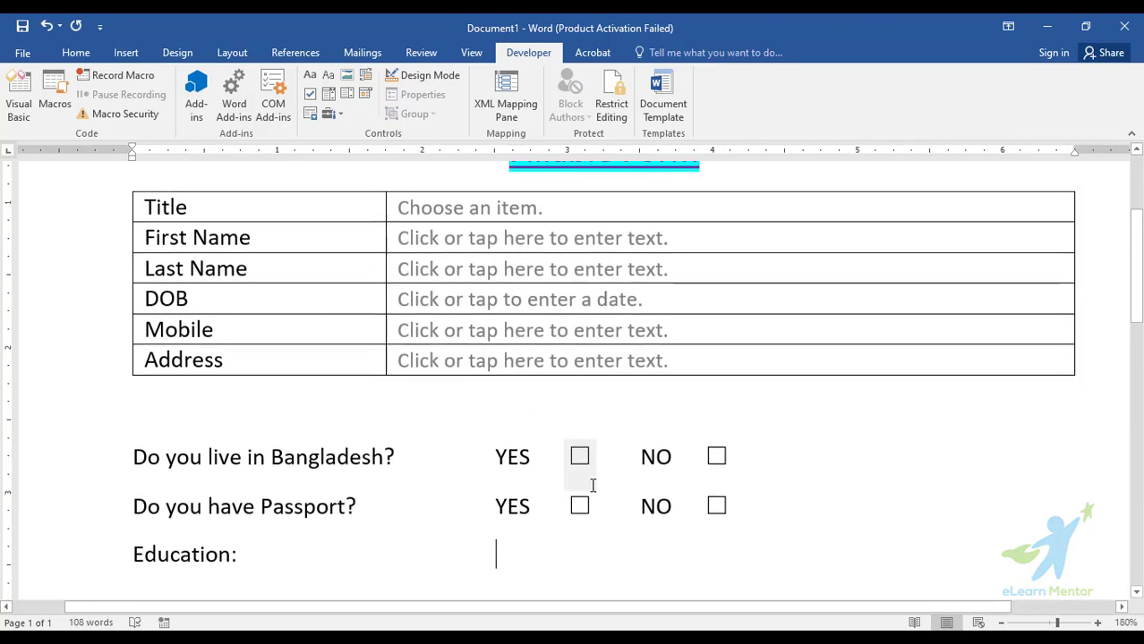
scroll(592, 480, down, 2)
click(574, 412)
- Replace the Passport YES check box with a copy of the Passport NO box
click(579, 366)
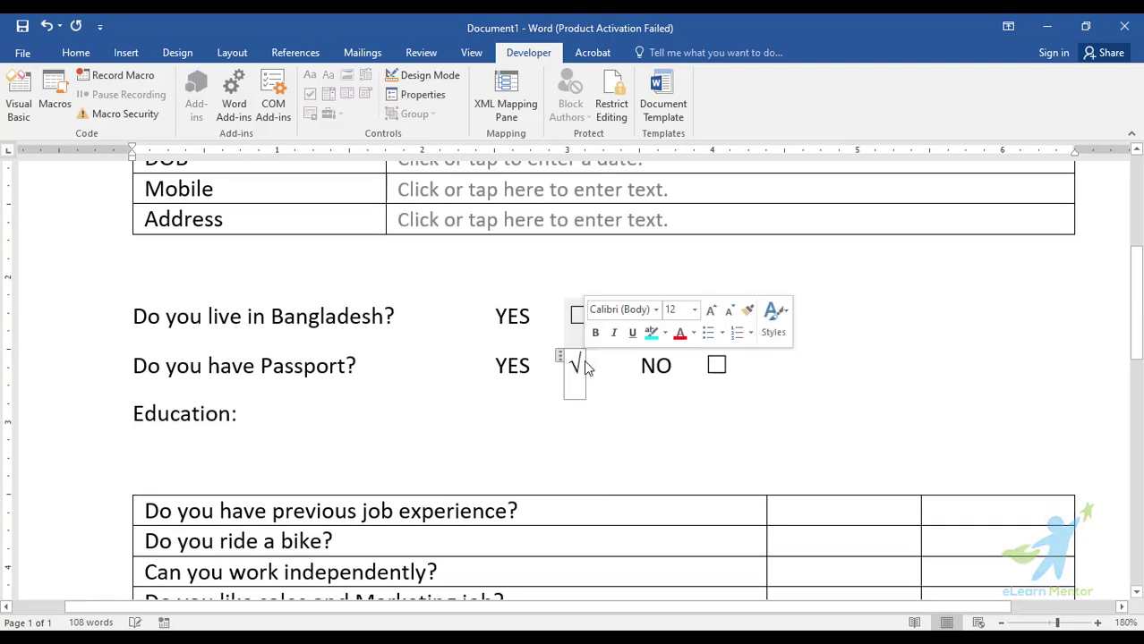
click(582, 365)
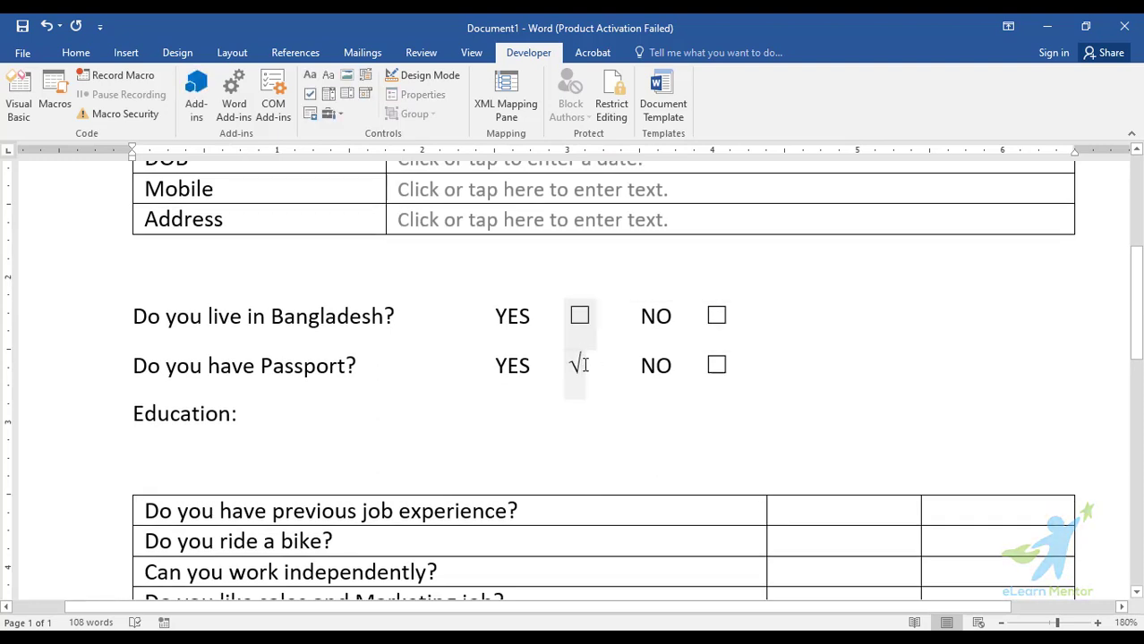
double_click(581, 366)
key(Delete)
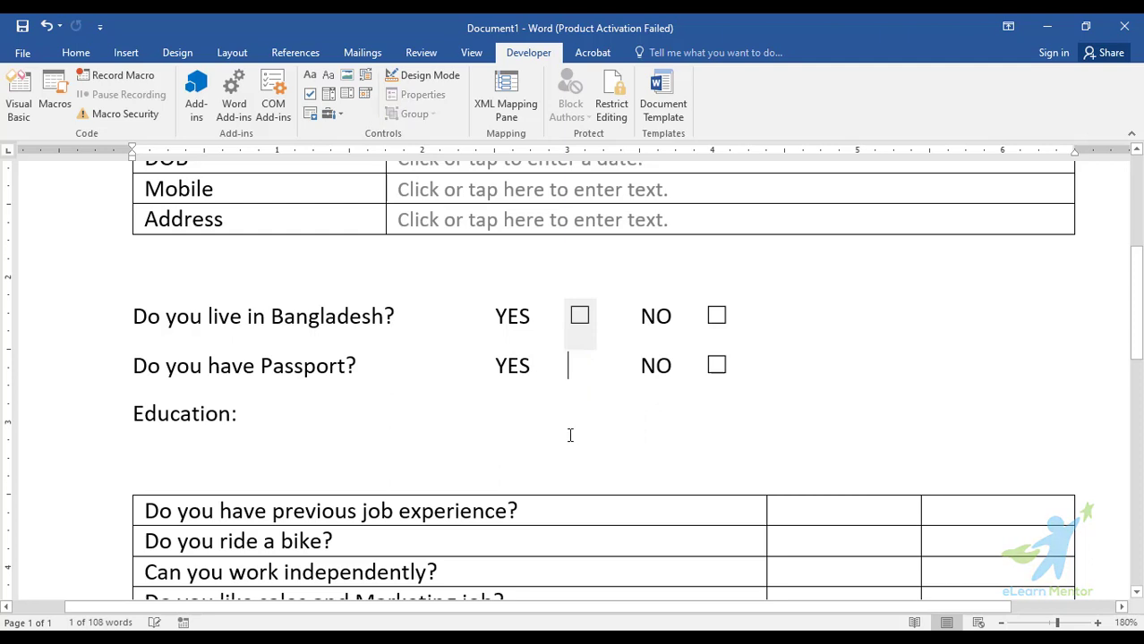
drag(686, 371, 719, 371)
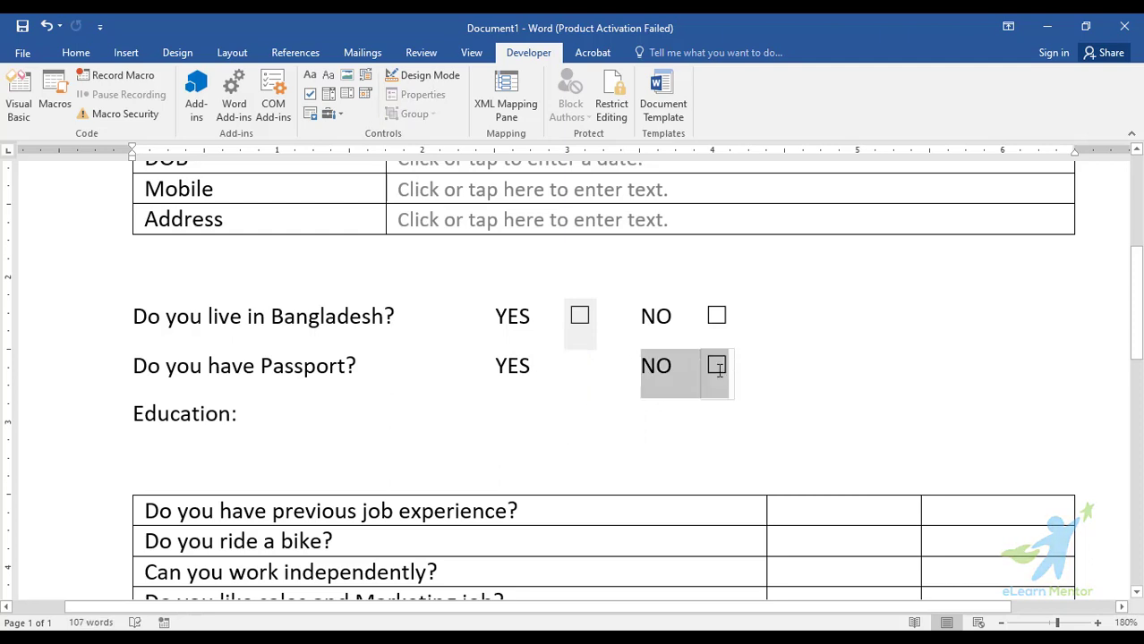
click(717, 365)
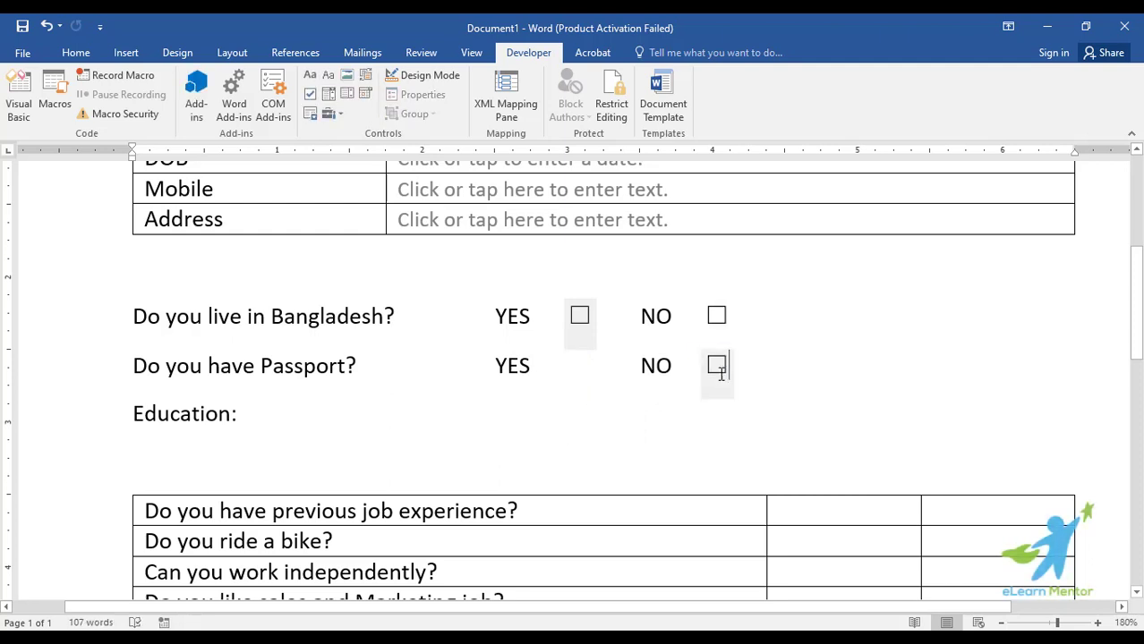
key(ctrl+c)
click(567, 376)
key(ctrl+v)
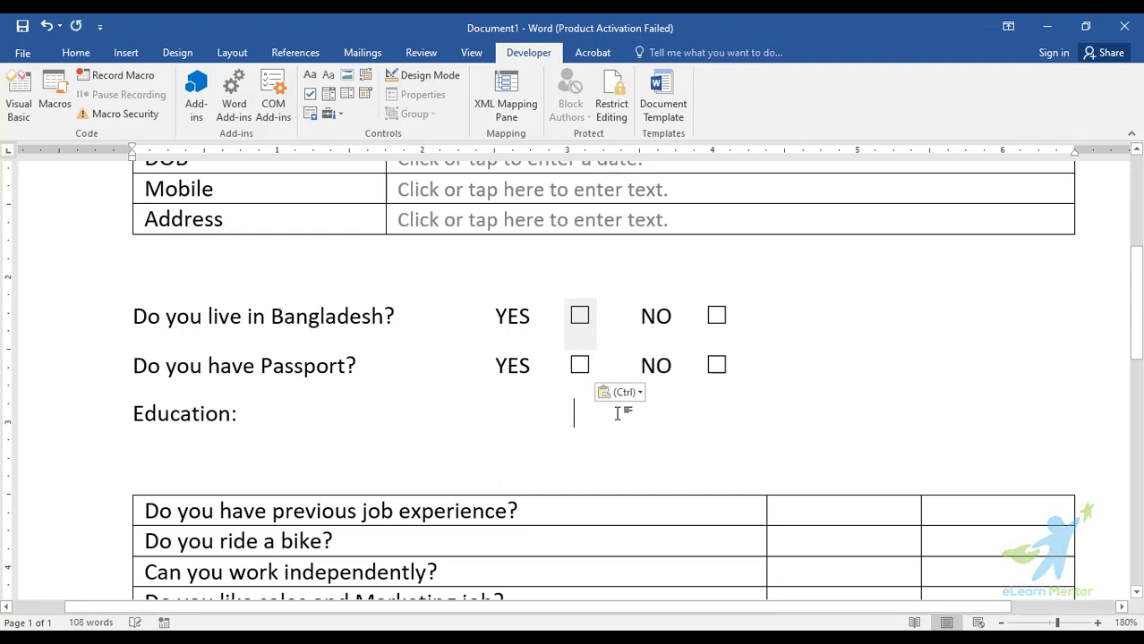
- Tick and untick the new Passport YES check box to test it, leaving it empty
click(579, 369)
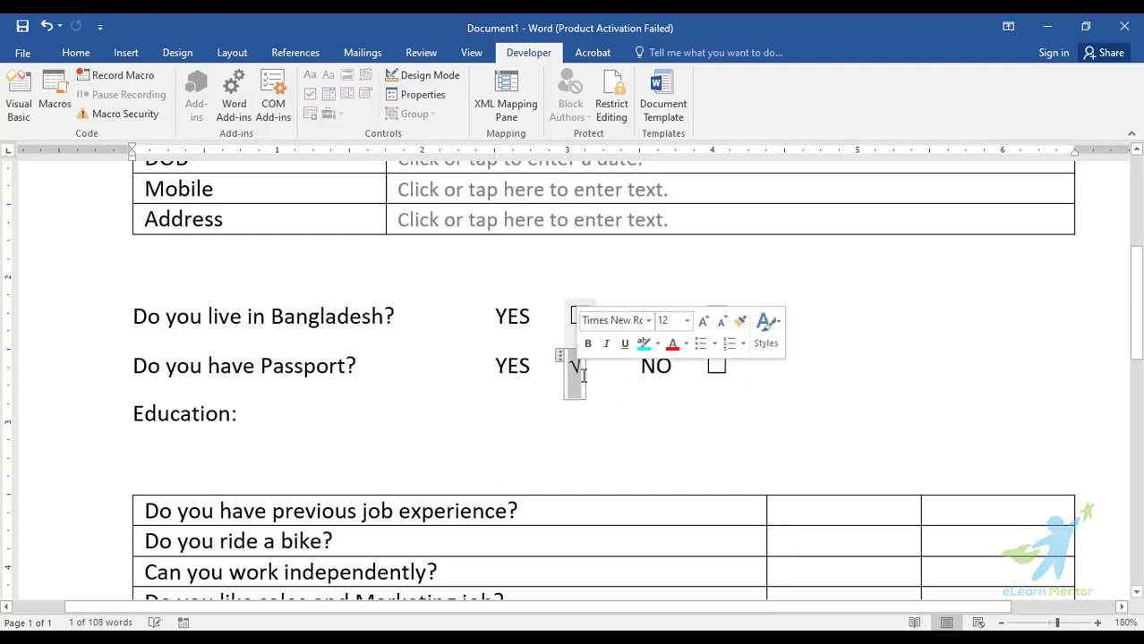
click(582, 376)
click(580, 367)
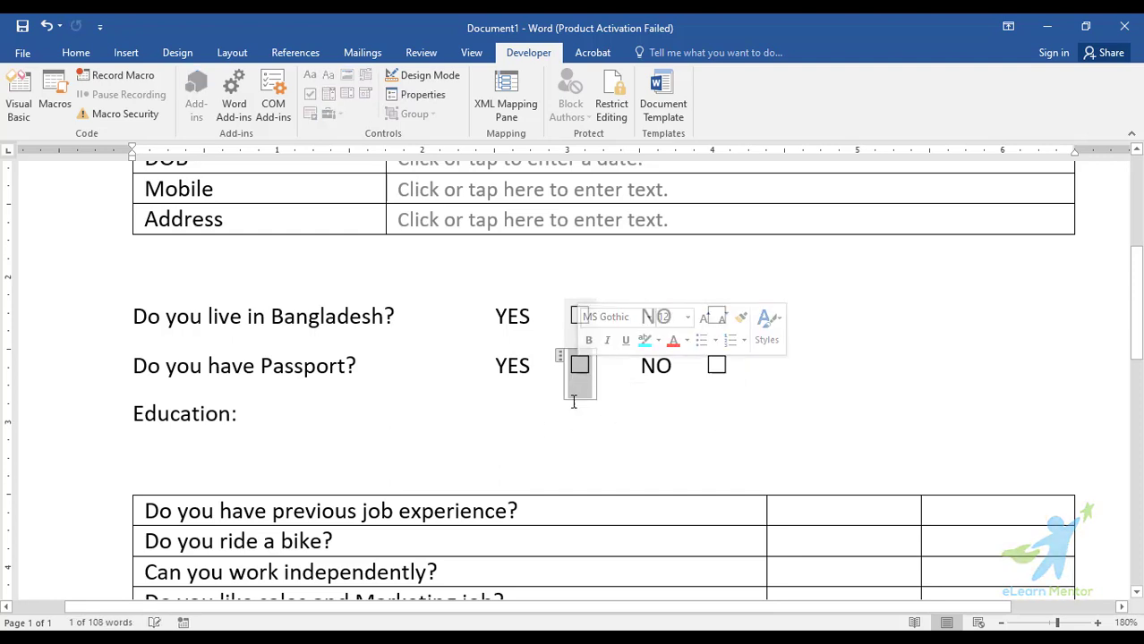
click(562, 429)
scroll(561, 445, up, 3)
scroll(658, 522, down, 3)
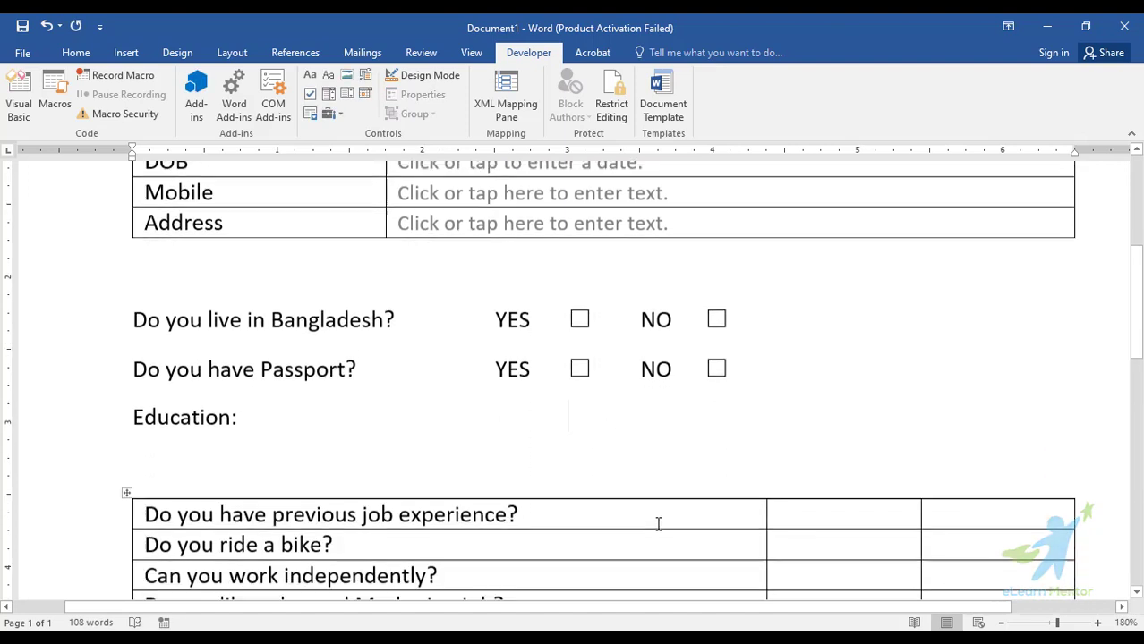
scroll(658, 523, down, 2)
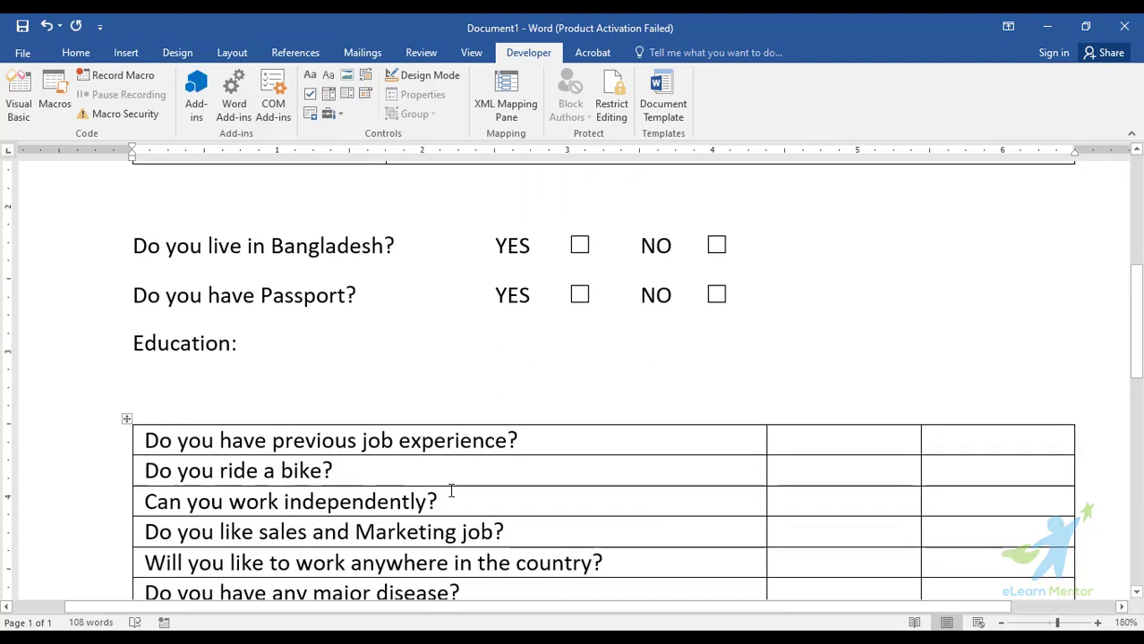
click(513, 353)
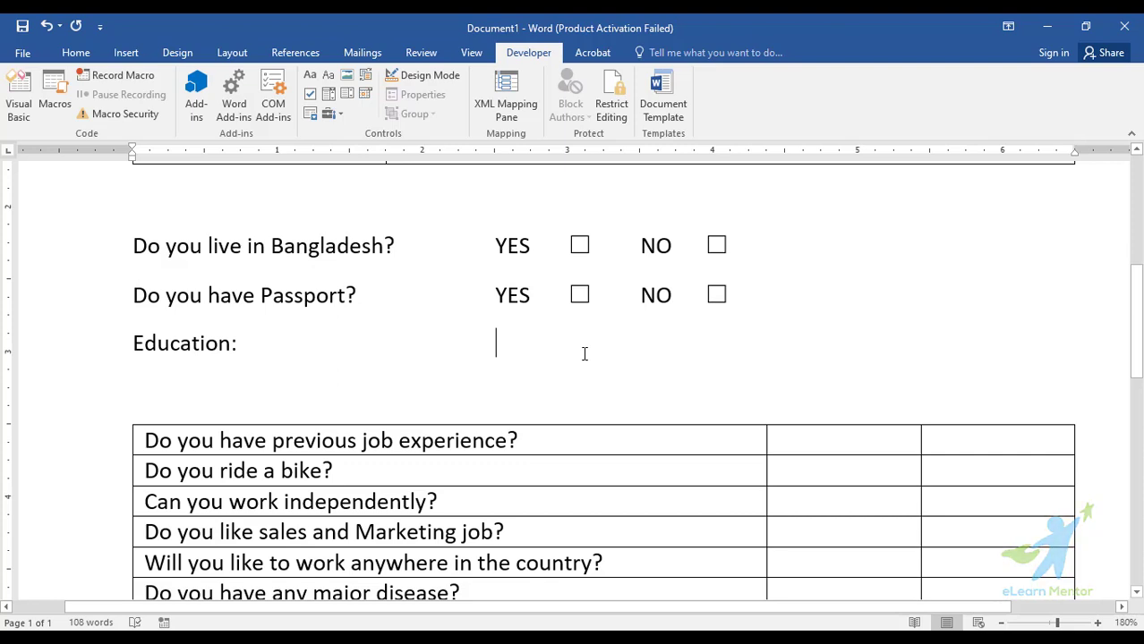
scroll(485, 197, up, 3)
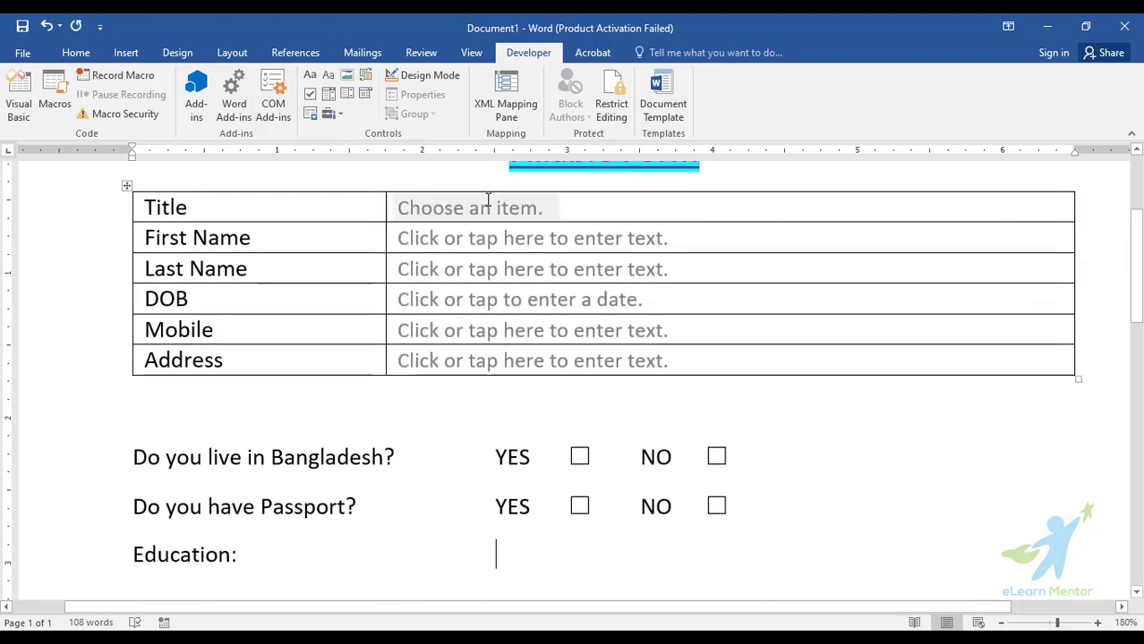
scroll(469, 426, down, 3)
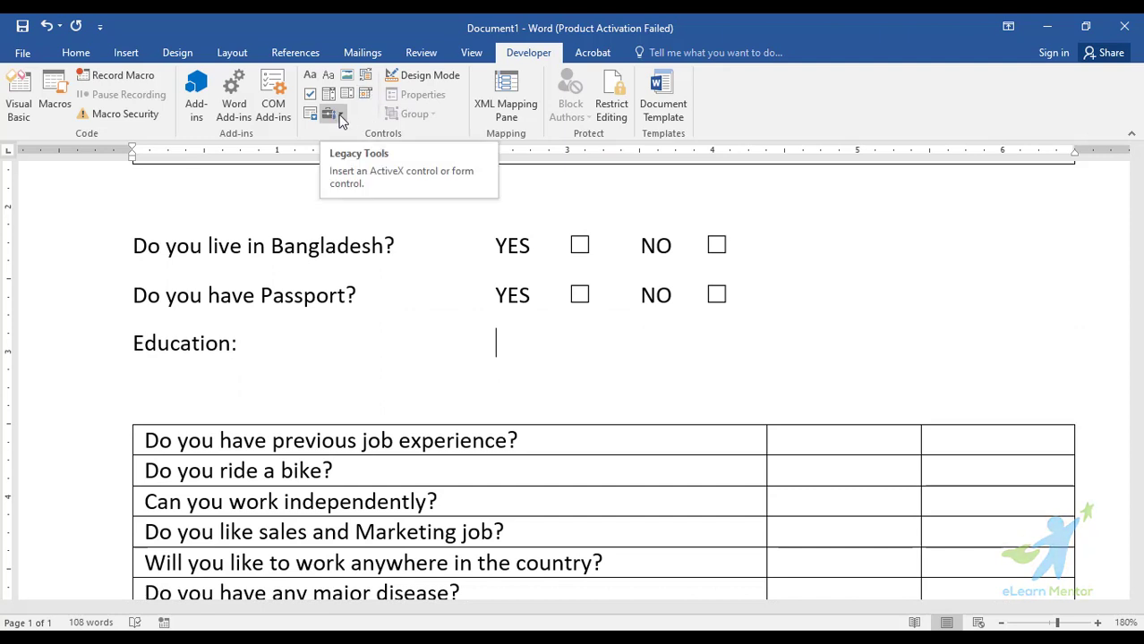
- Insert an ActiveX option button, OptionButton1, on the Education line, opening its Click code
click(338, 116)
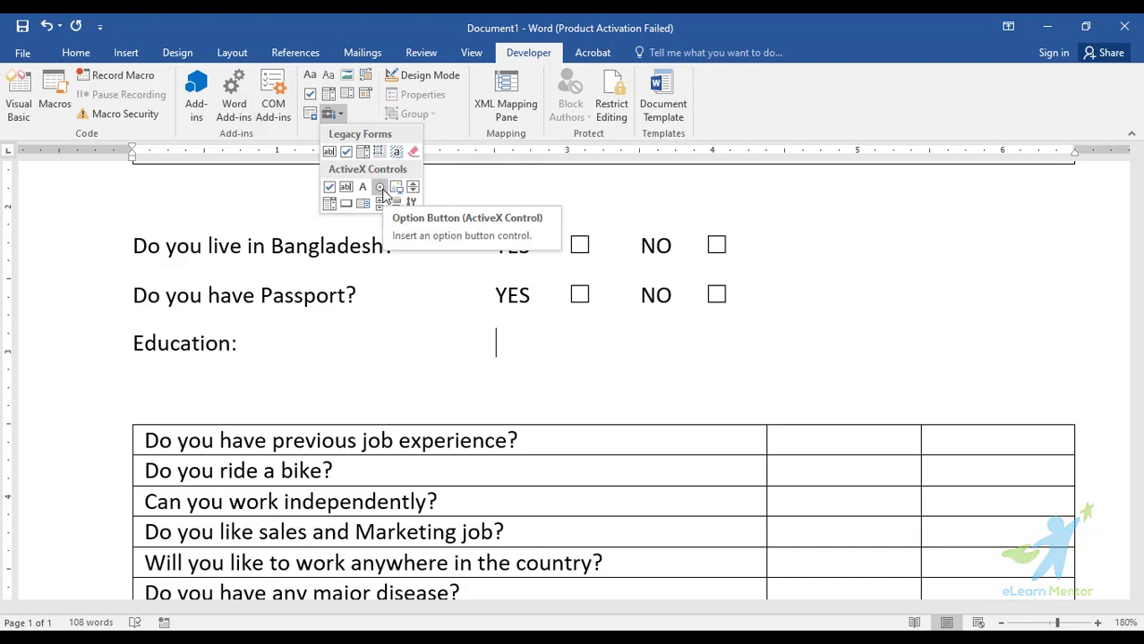
click(380, 188)
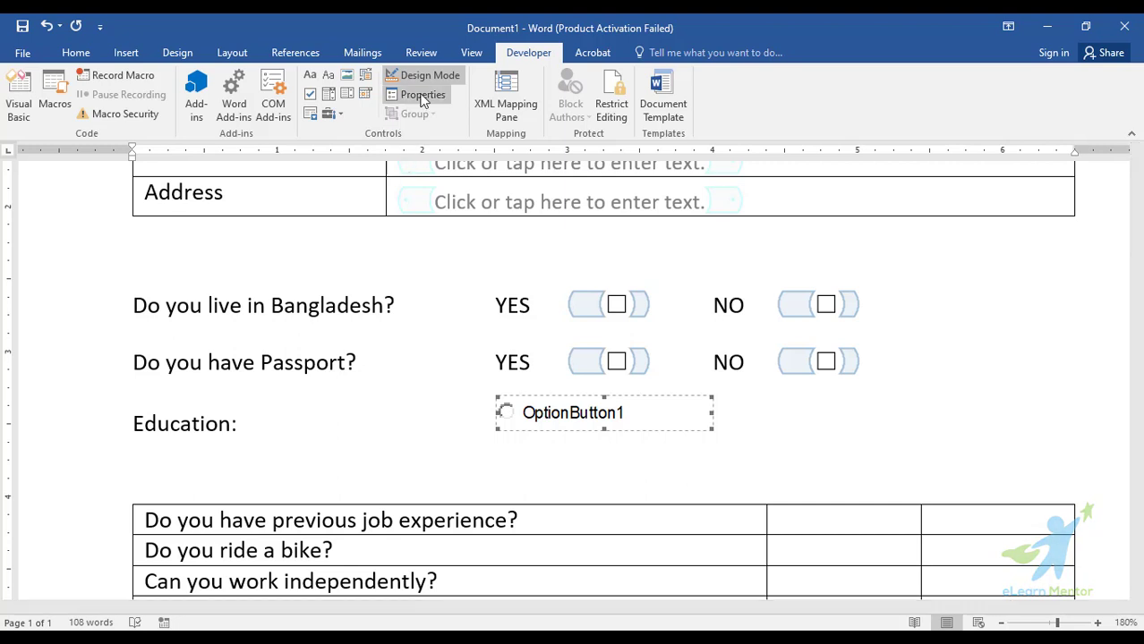
double_click(617, 416)
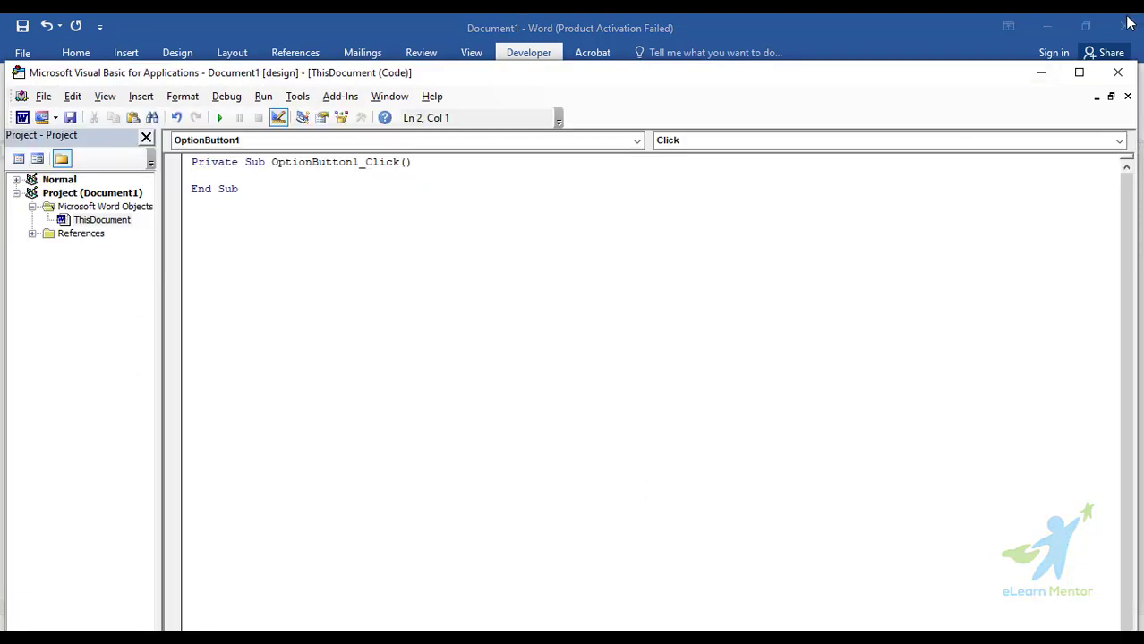
- Caption the option button 'Graduation' in Properties and narrow it to fit the label
click(1117, 72)
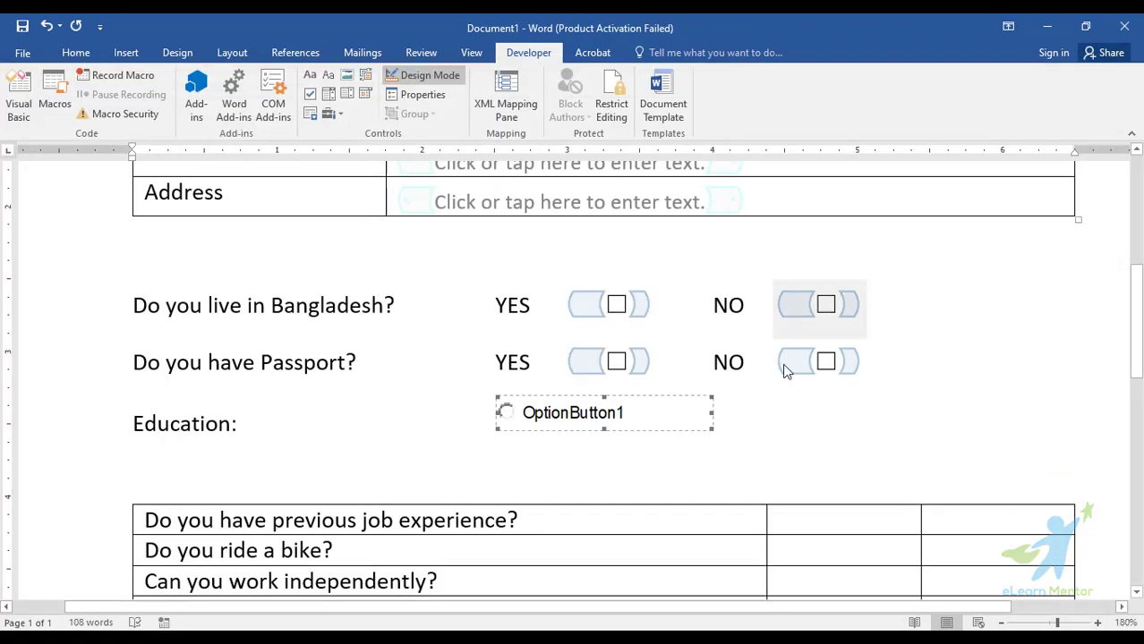
click(427, 96)
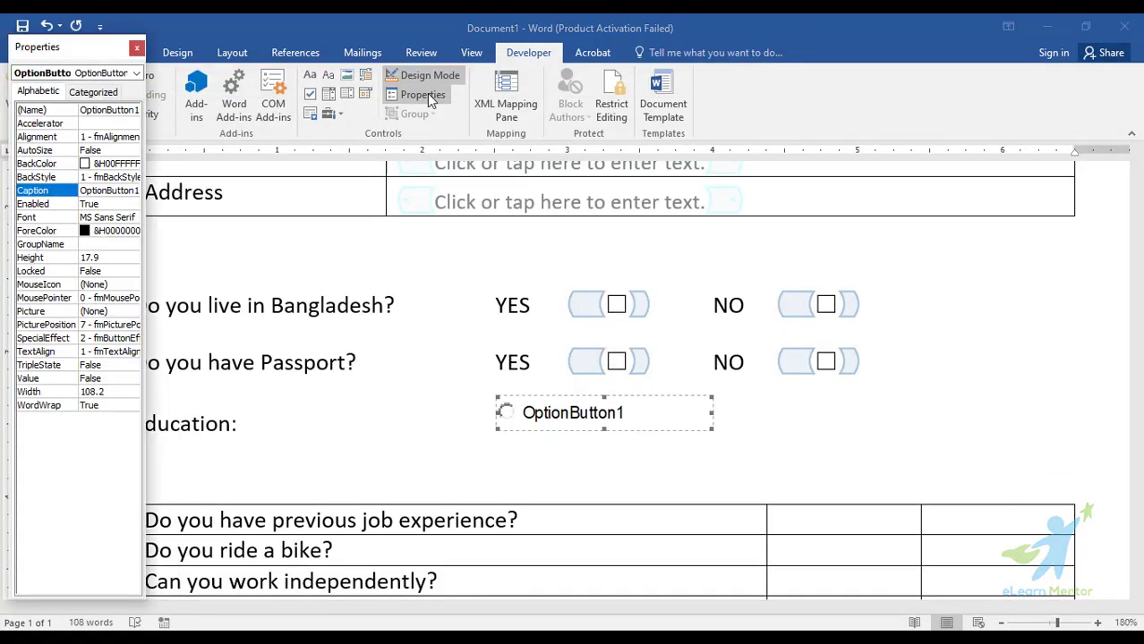
drag(66, 52, 115, 87)
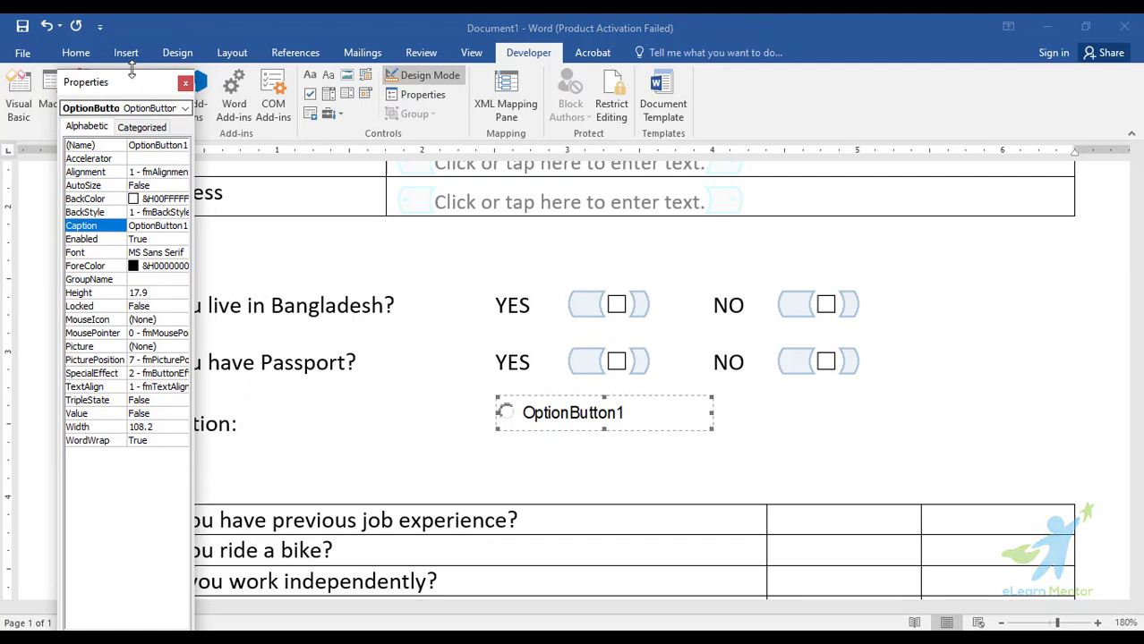
drag(131, 68, 174, 92)
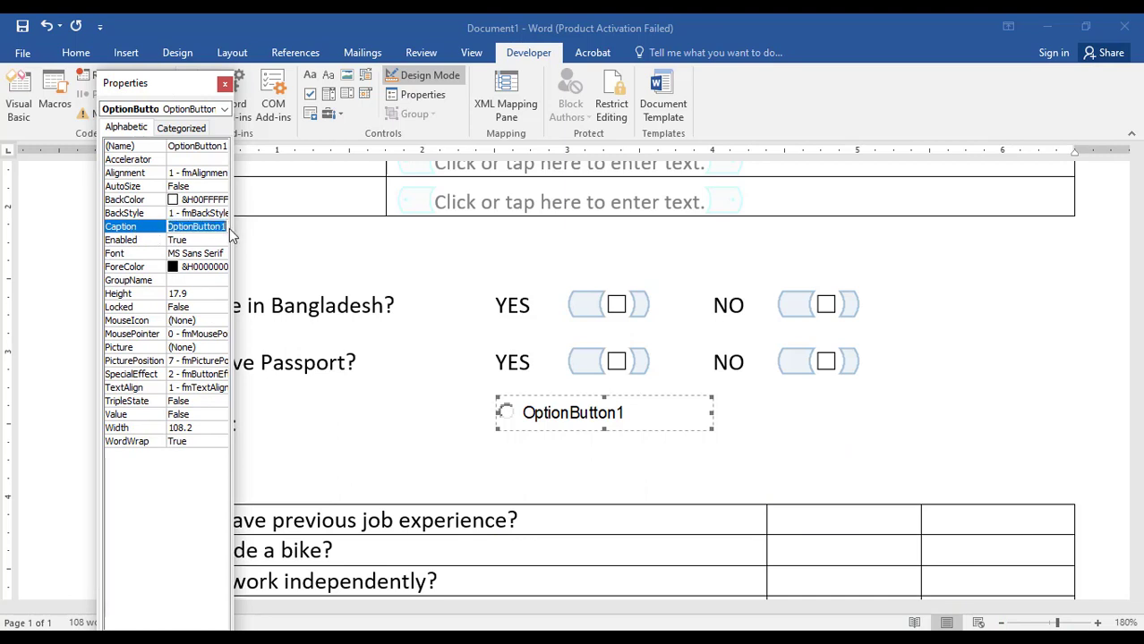
text(Graduation)
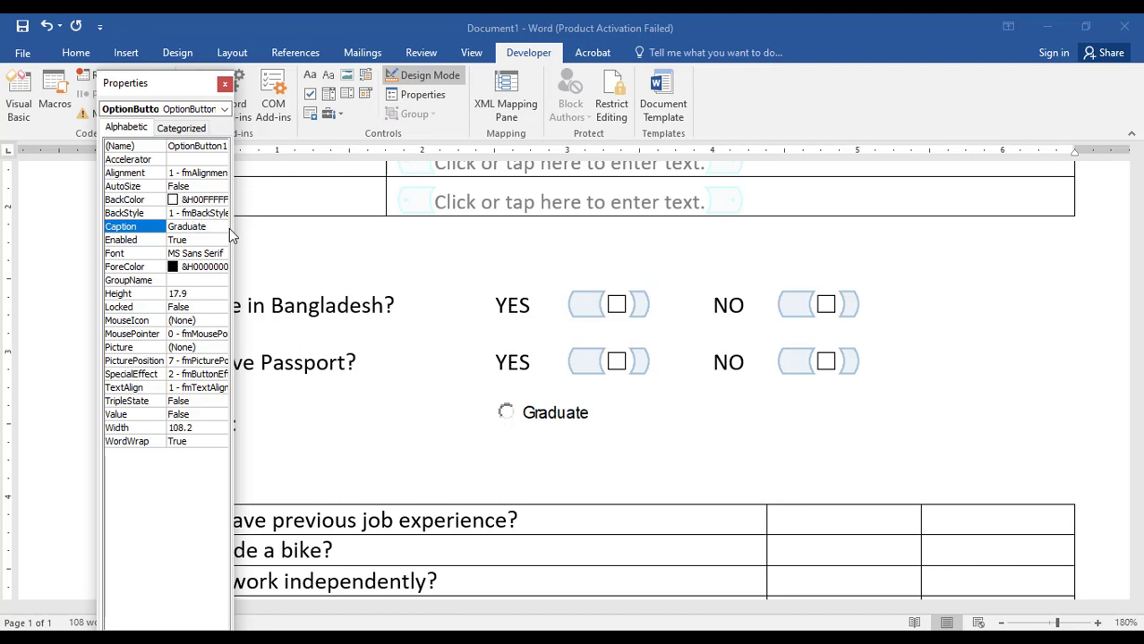
key(BackSpace)
click(224, 84)
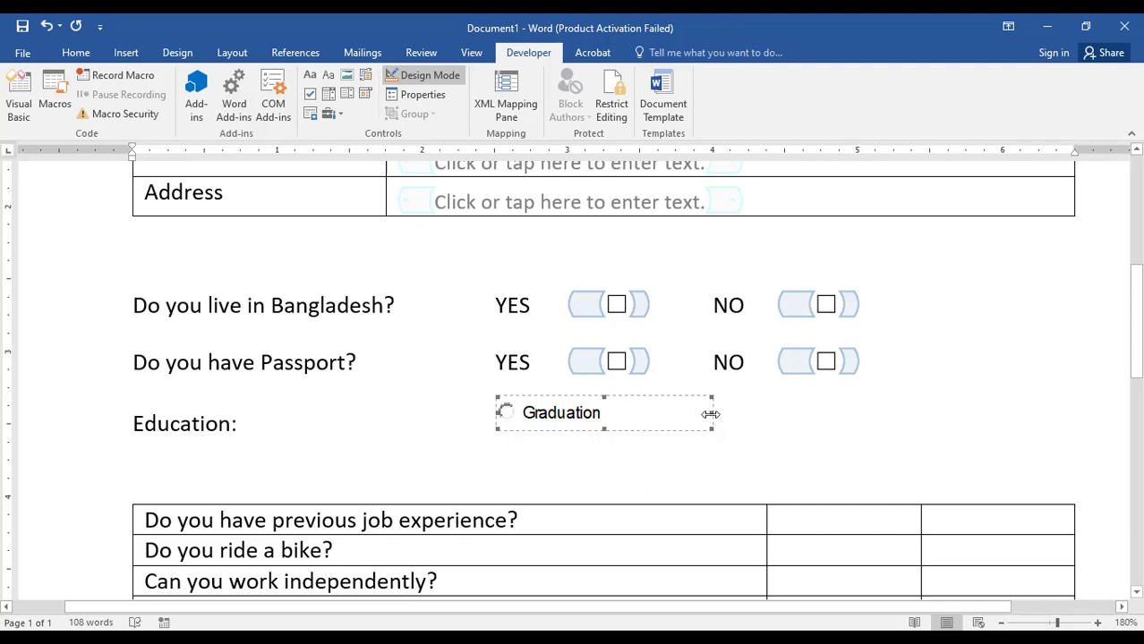
drag(616, 413, 616, 415)
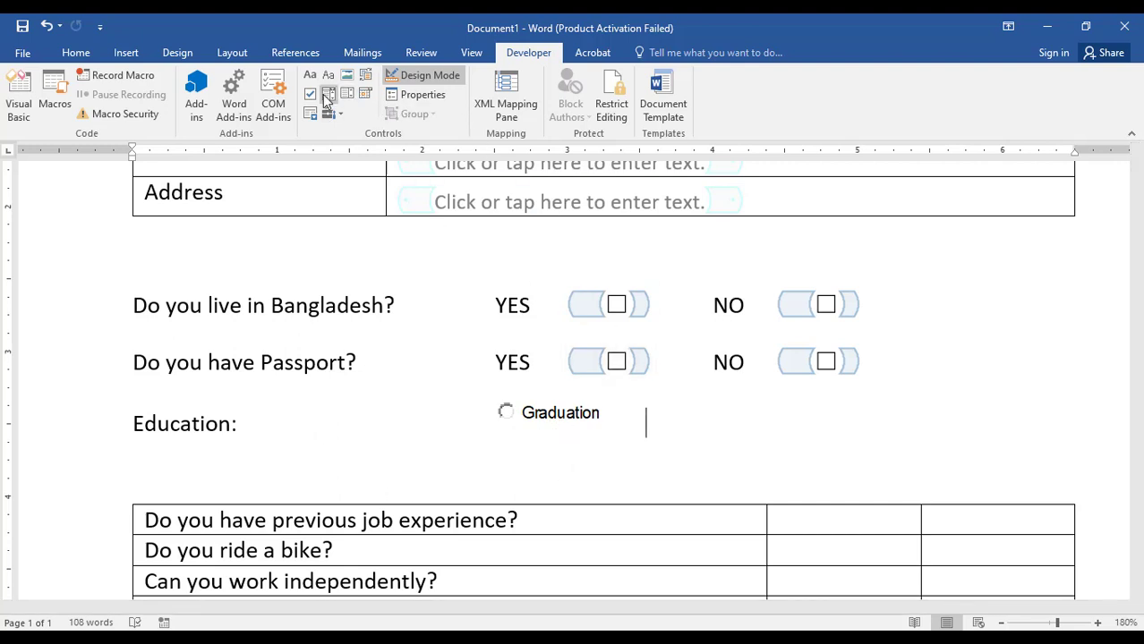
- Insert a second ActiveX option button beside Graduation, captioned 'Post-Graduation'
click(337, 116)
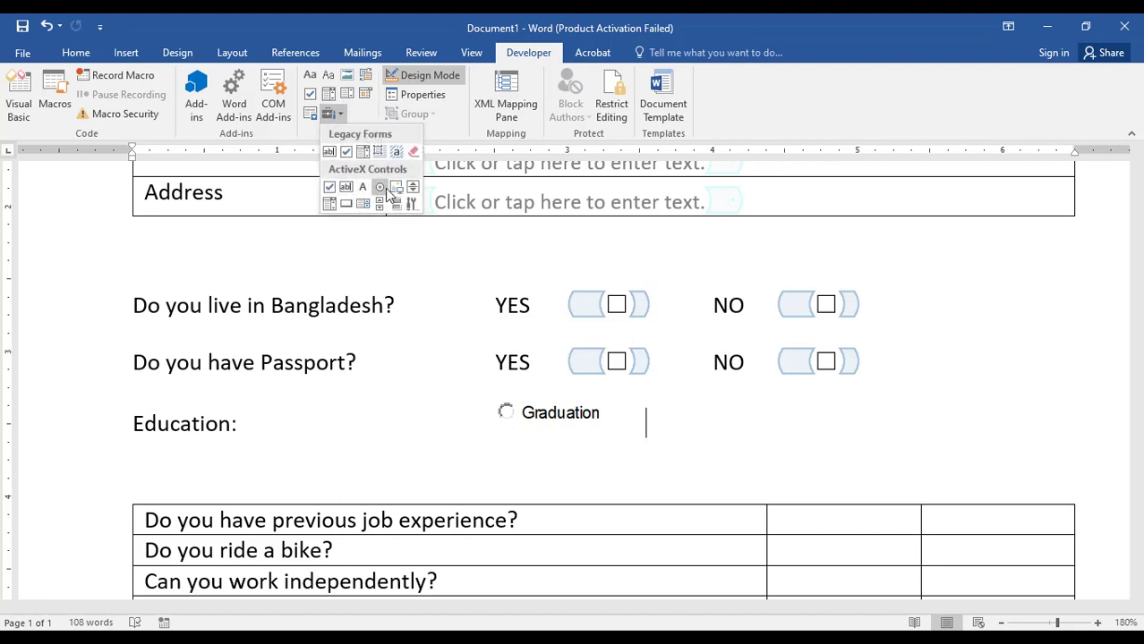
click(382, 187)
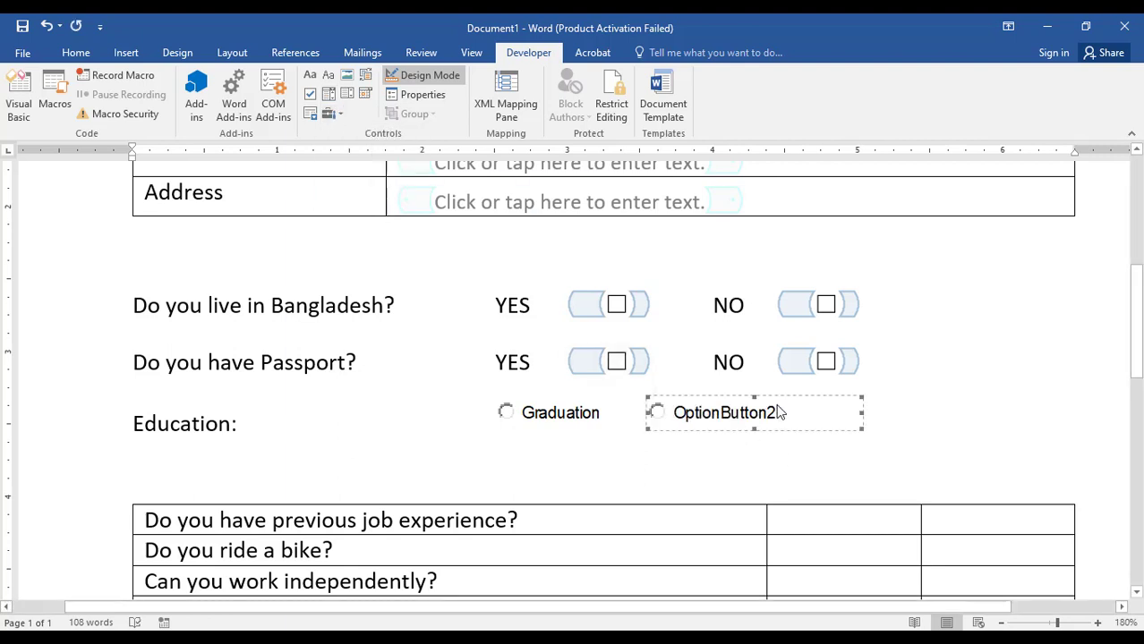
click(439, 100)
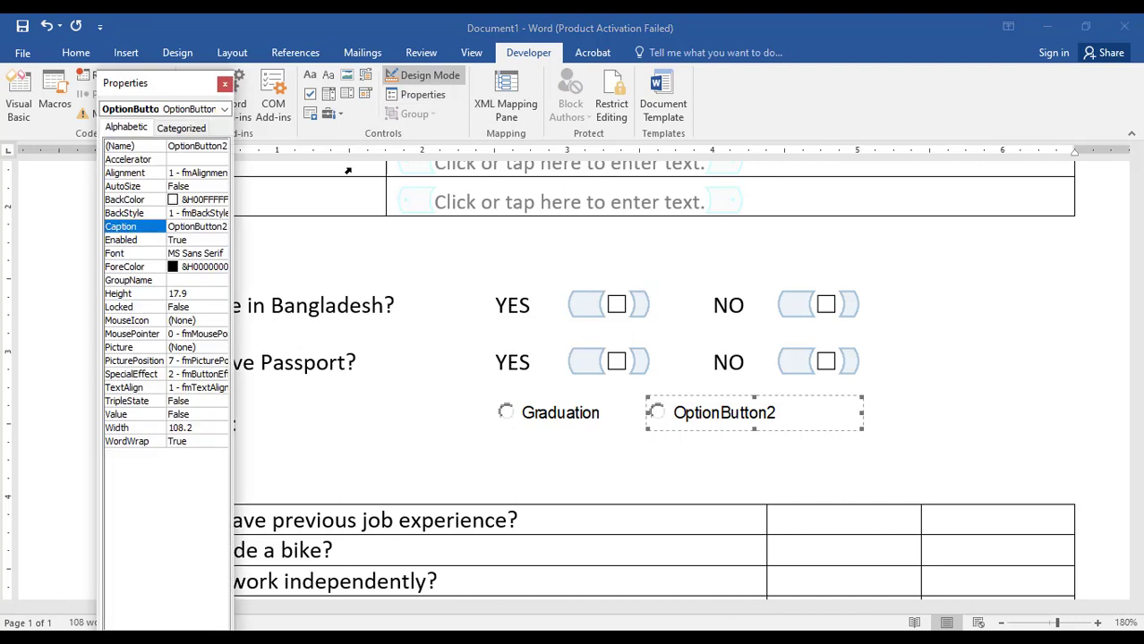
double_click(169, 227)
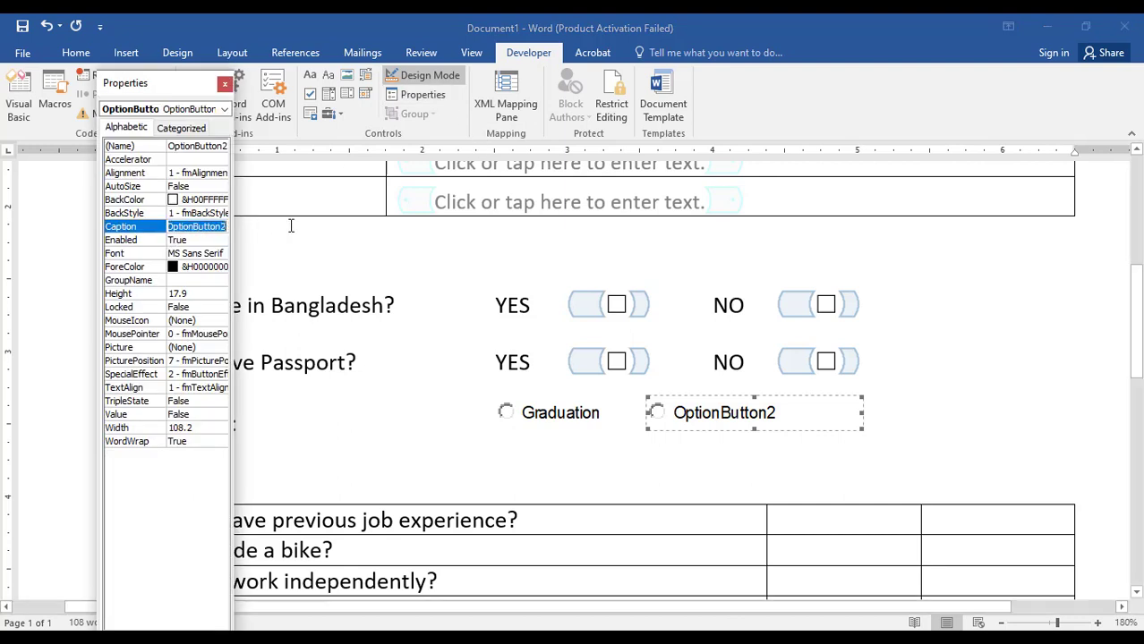
text(Post-Graduation)
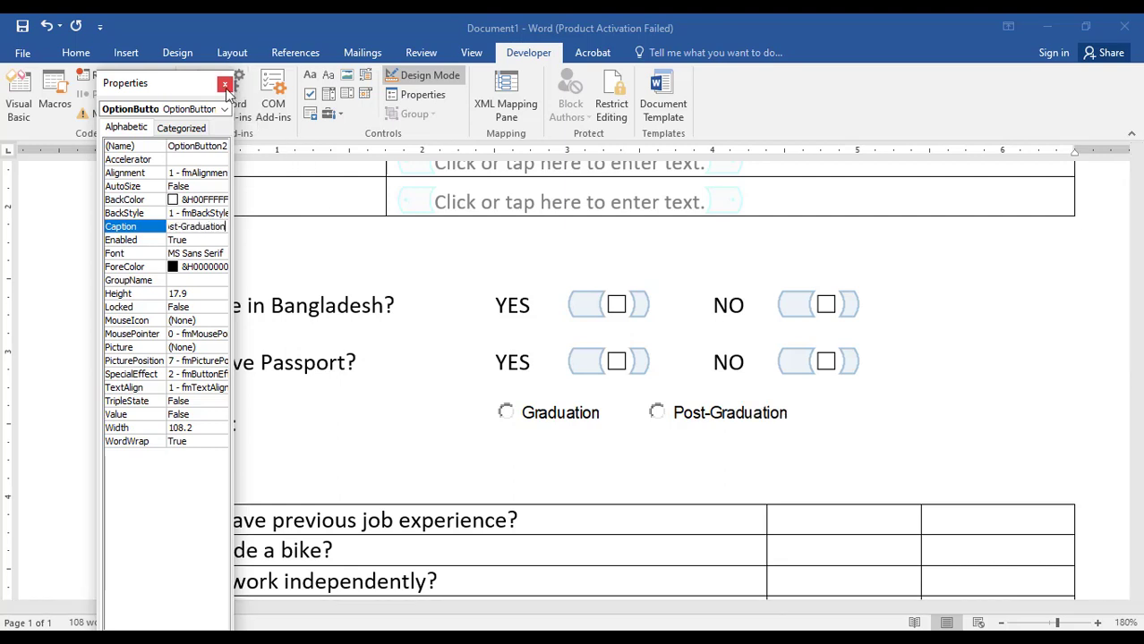
click(224, 84)
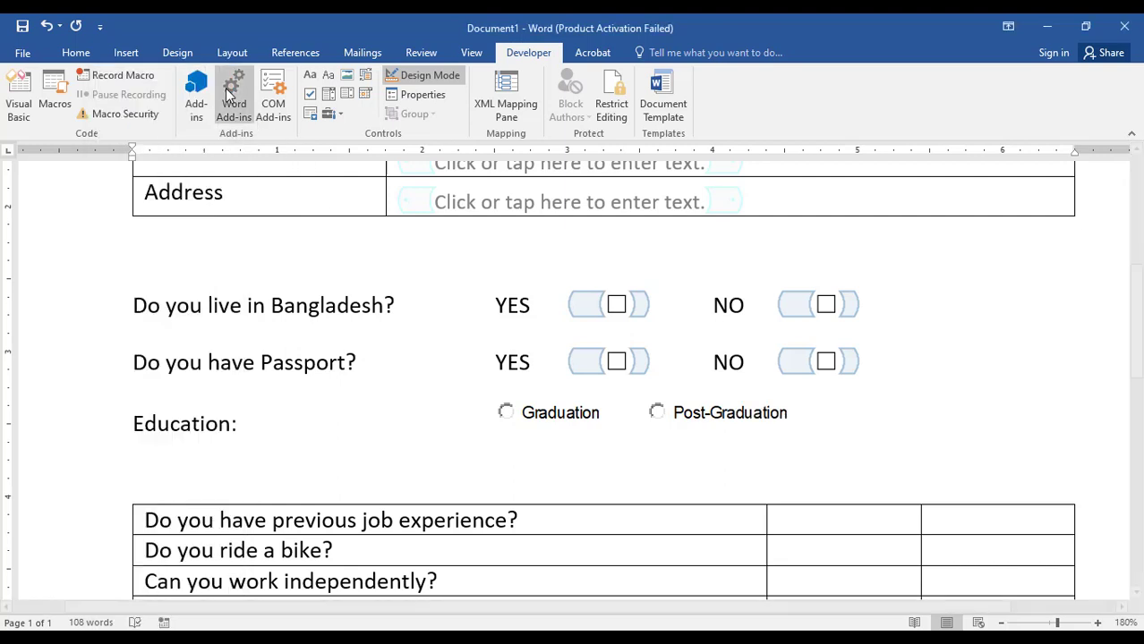
- Resize the Post-Graduation option button so its caption shows in full
drag(832, 413, 808, 413)
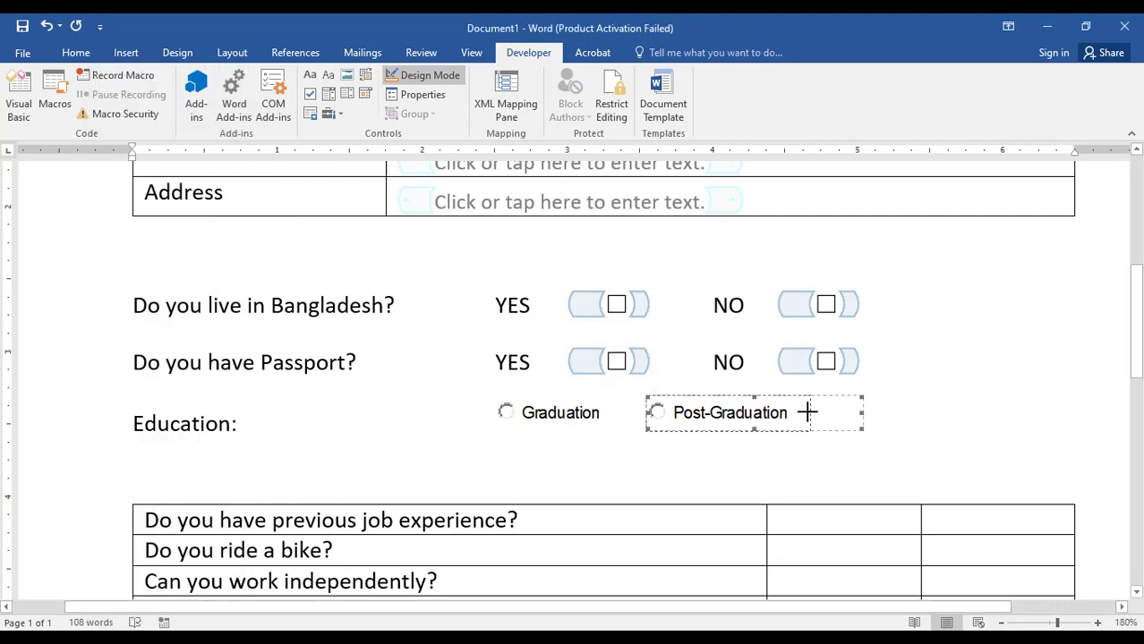
click(842, 465)
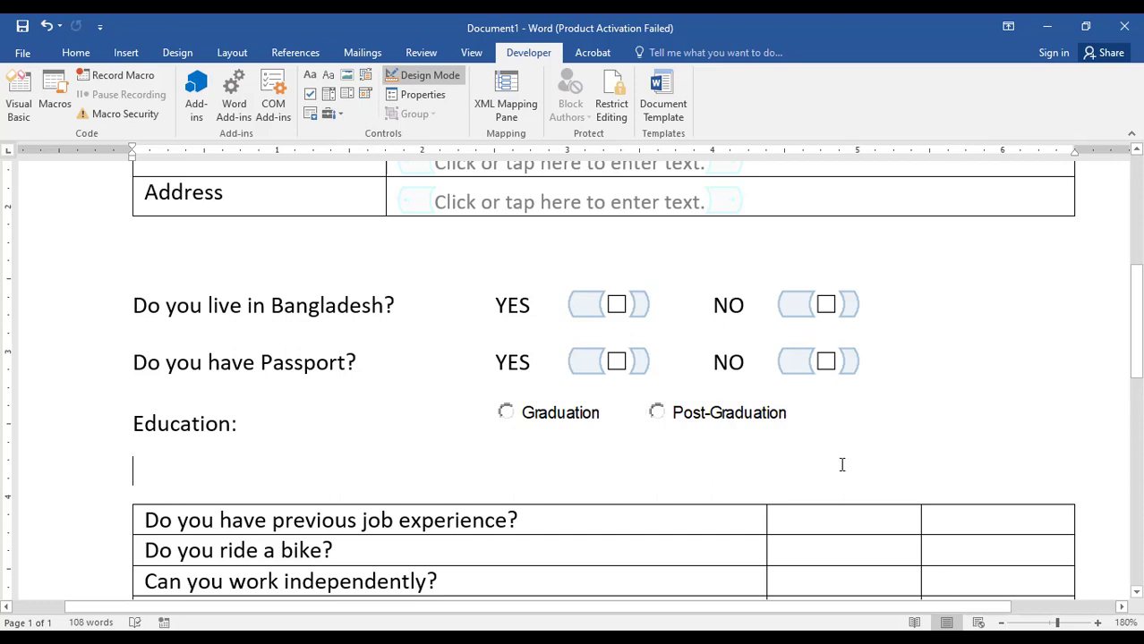
scroll(842, 465, up, 3)
scroll(842, 464, down, 3)
scroll(841, 465, down, 2)
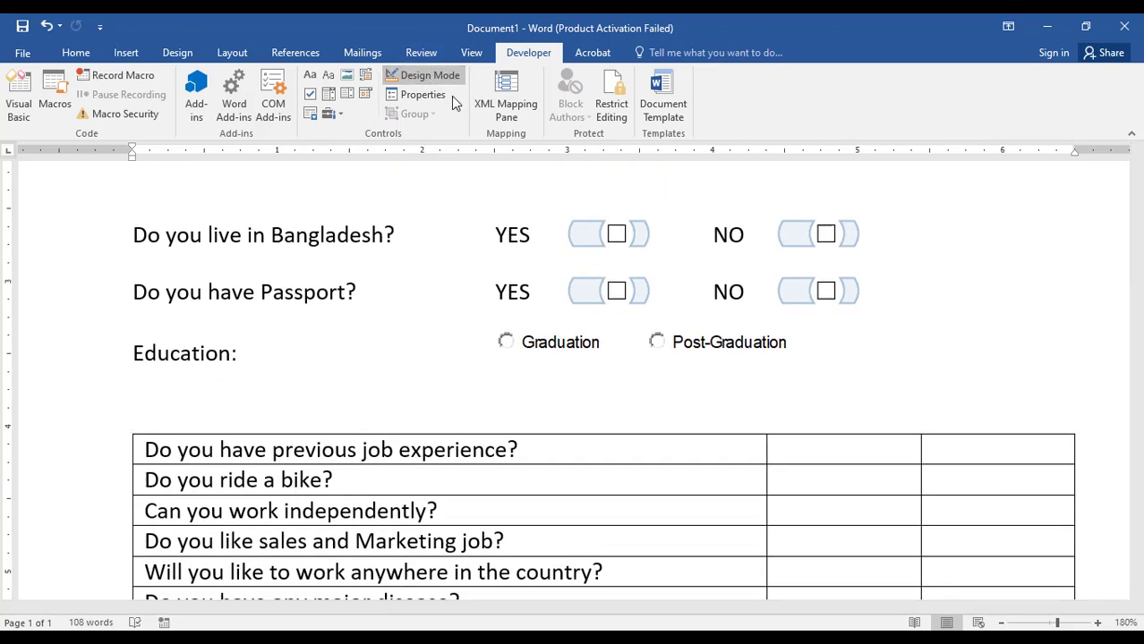
- Turn Design Mode off and test switching between the Graduation and Post-Graduation options
click(430, 75)
scroll(824, 409, up, 3)
scroll(873, 478, down, 2)
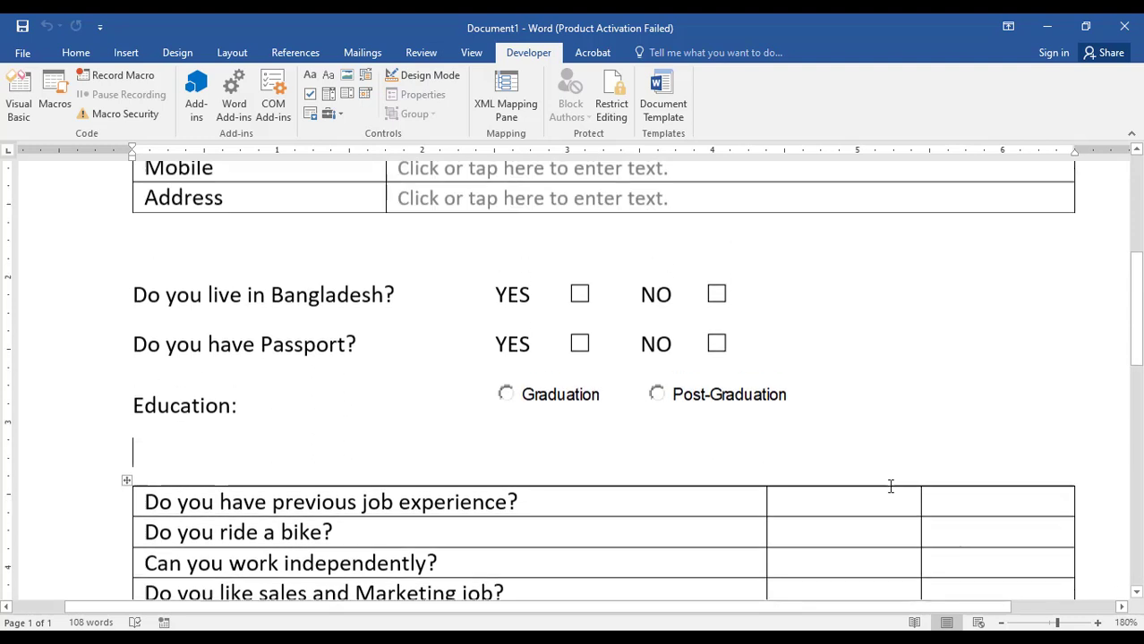
scroll(891, 484, up, 1)
click(507, 489)
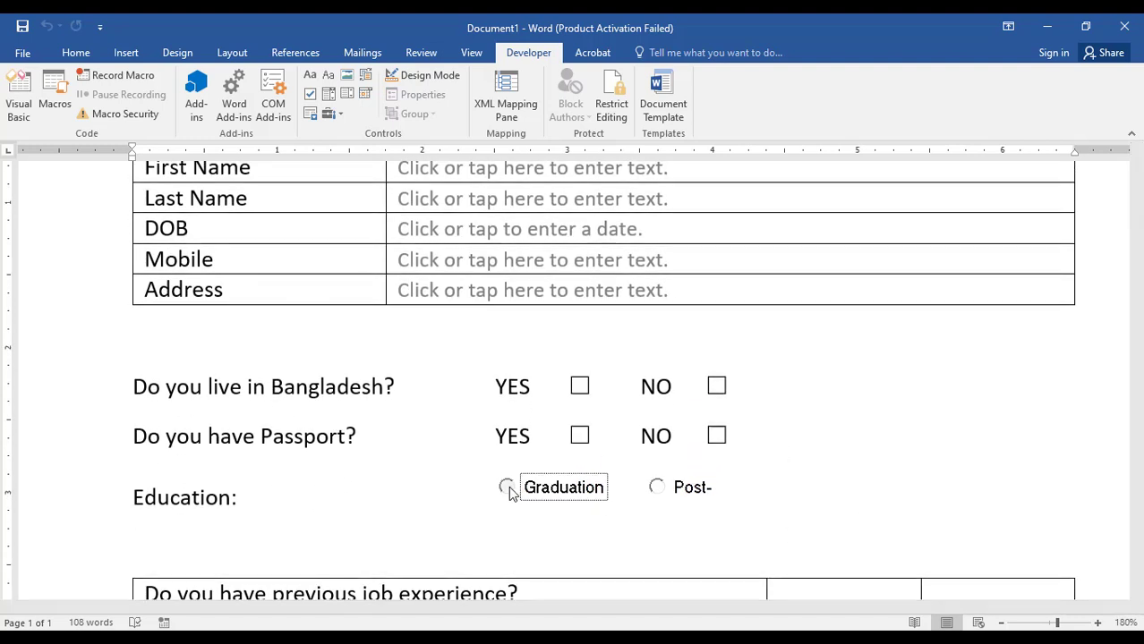
click(658, 489)
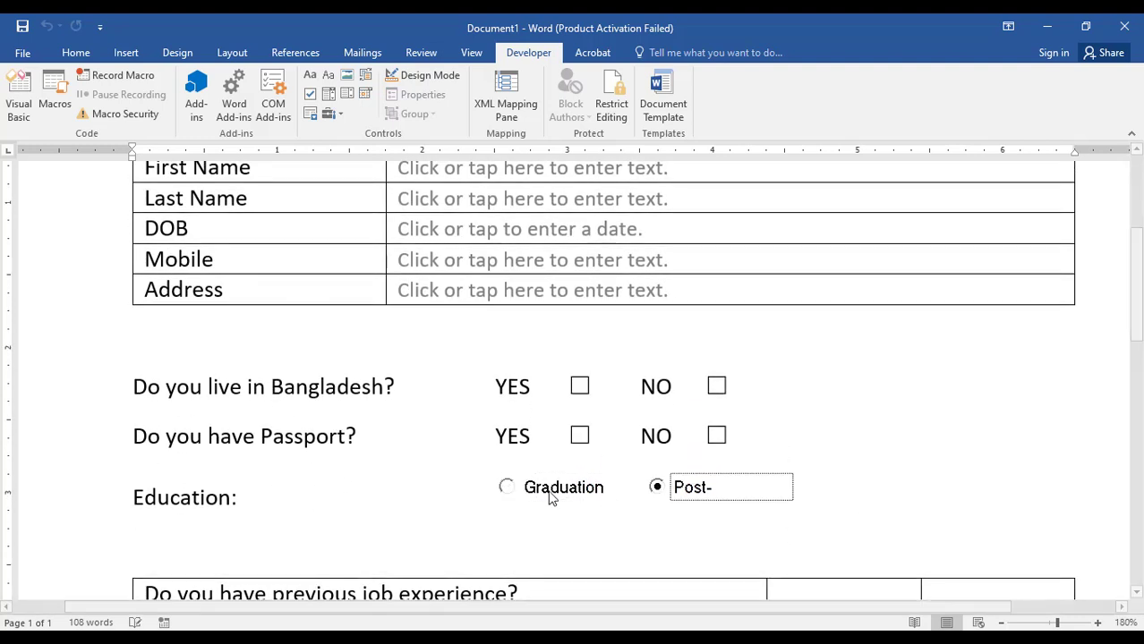
click(509, 491)
click(656, 491)
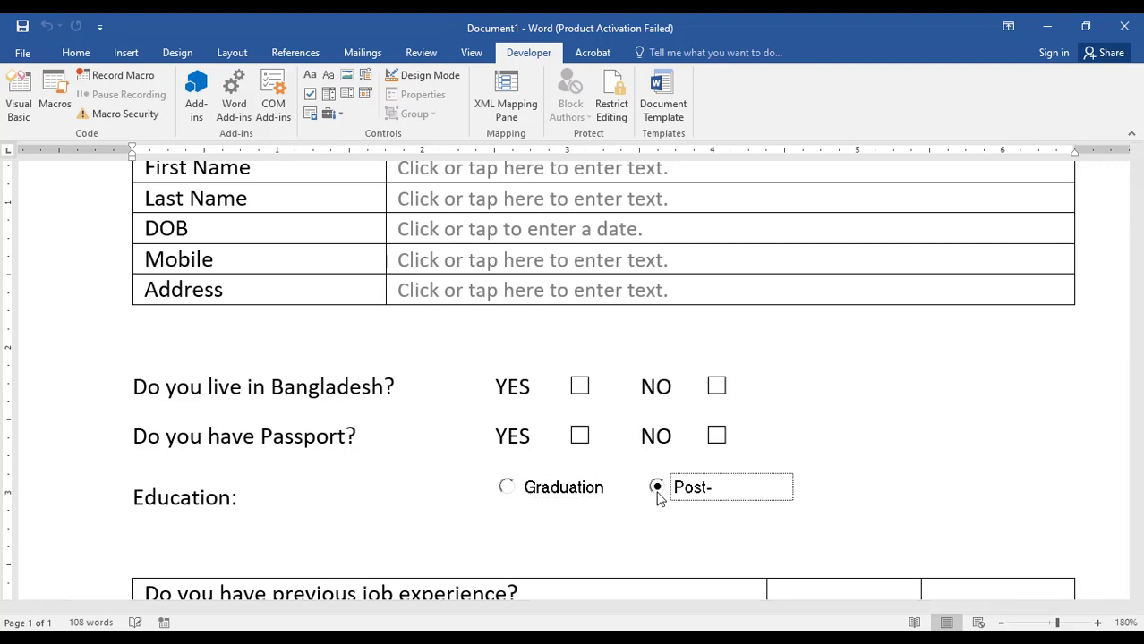
click(508, 494)
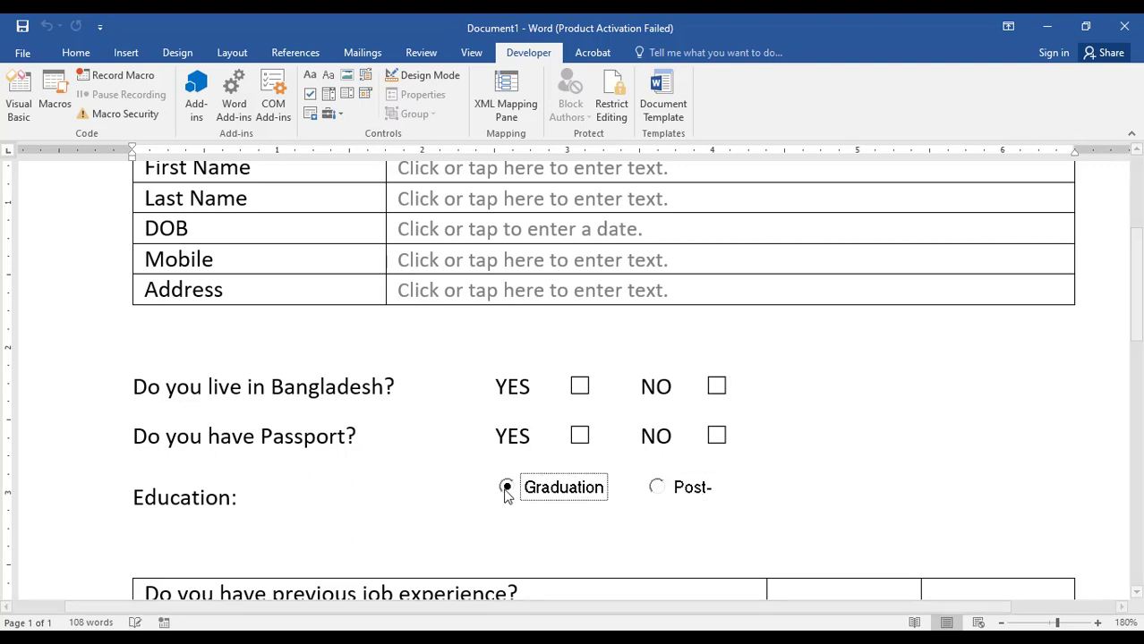
click(658, 487)
click(822, 537)
click(727, 488)
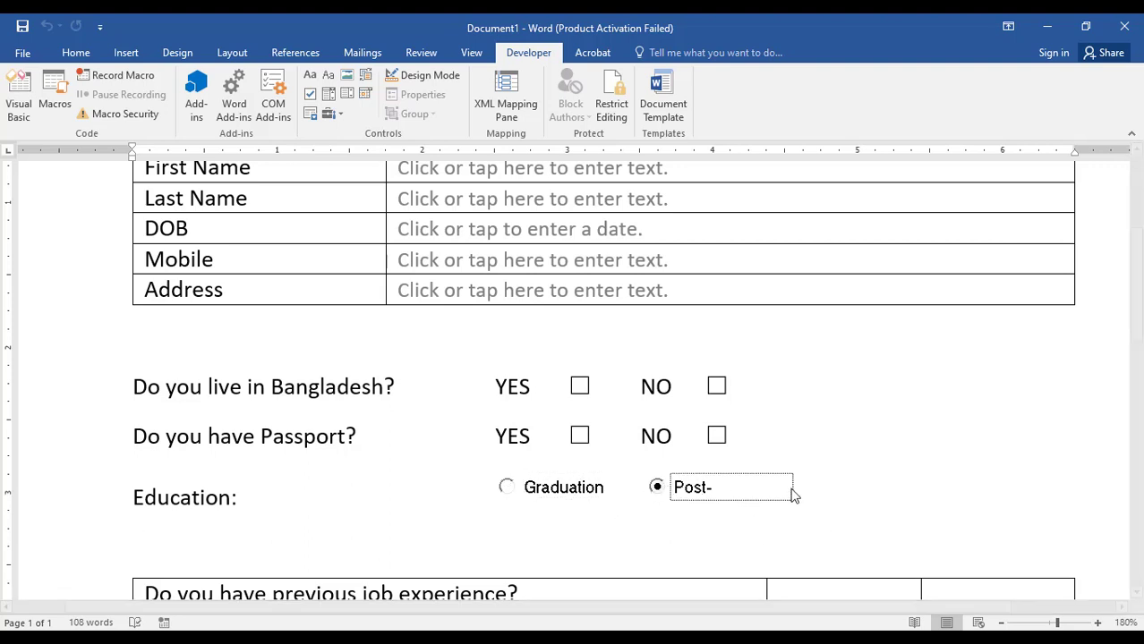
- Return to Design Mode and leave Graduation as the selected Education option
click(411, 75)
scroll(796, 518, down, 2)
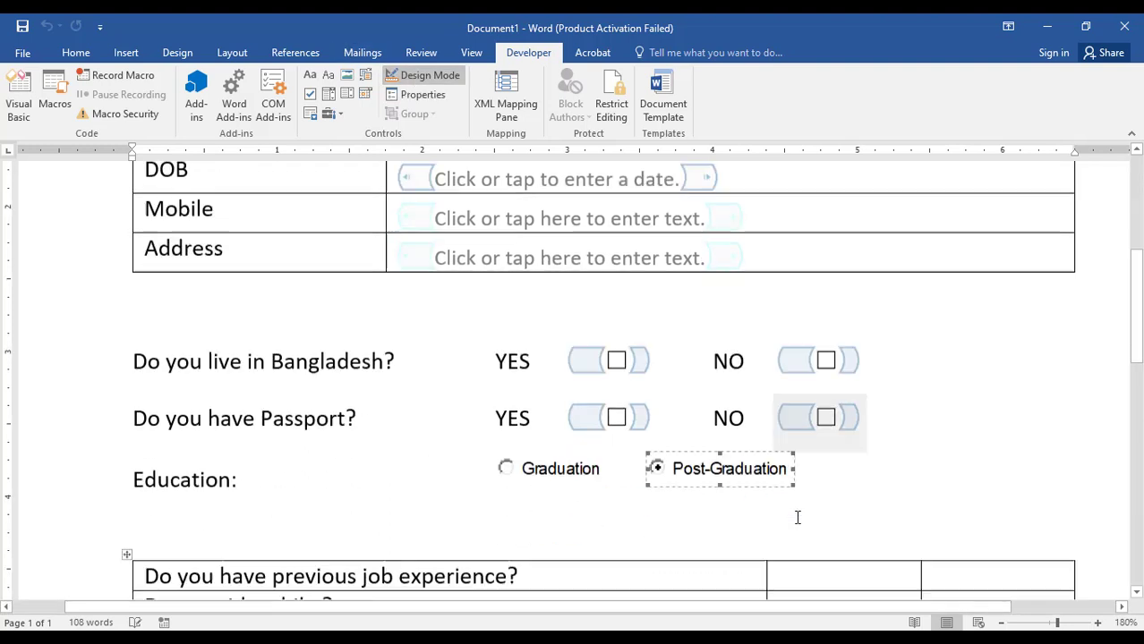
scroll(796, 465, down, 1)
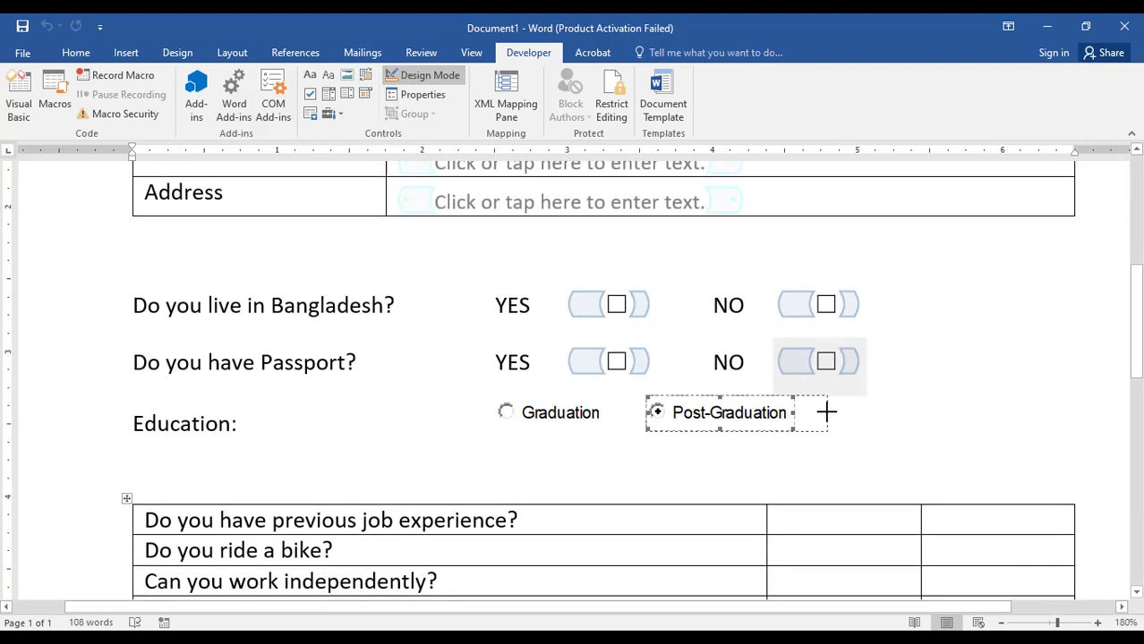
click(898, 451)
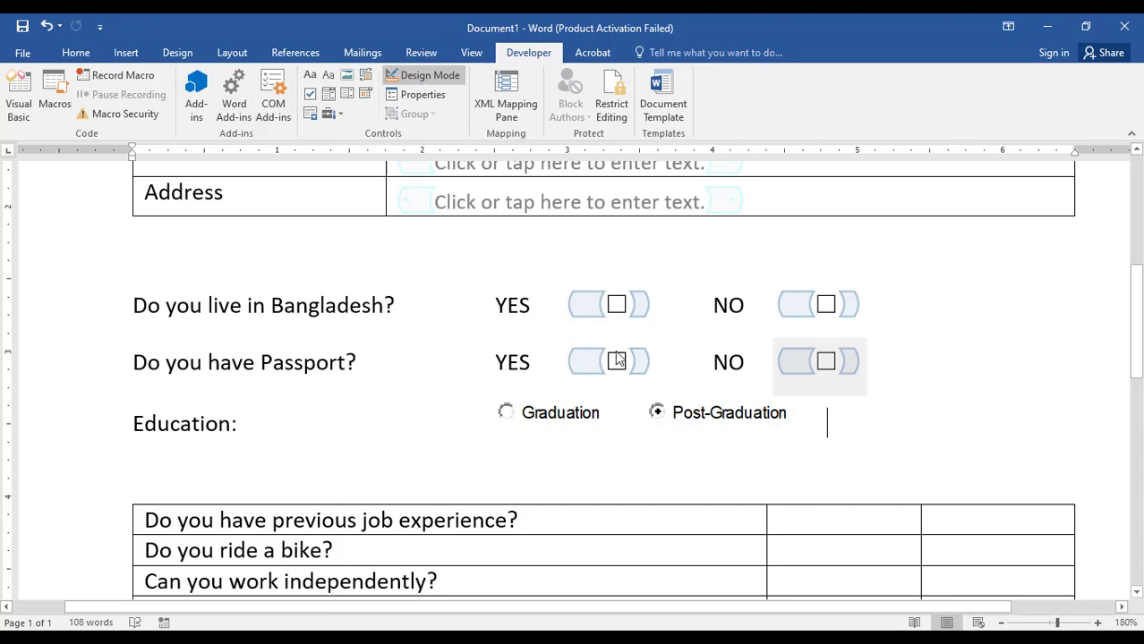
scroll(901, 410, up, 2)
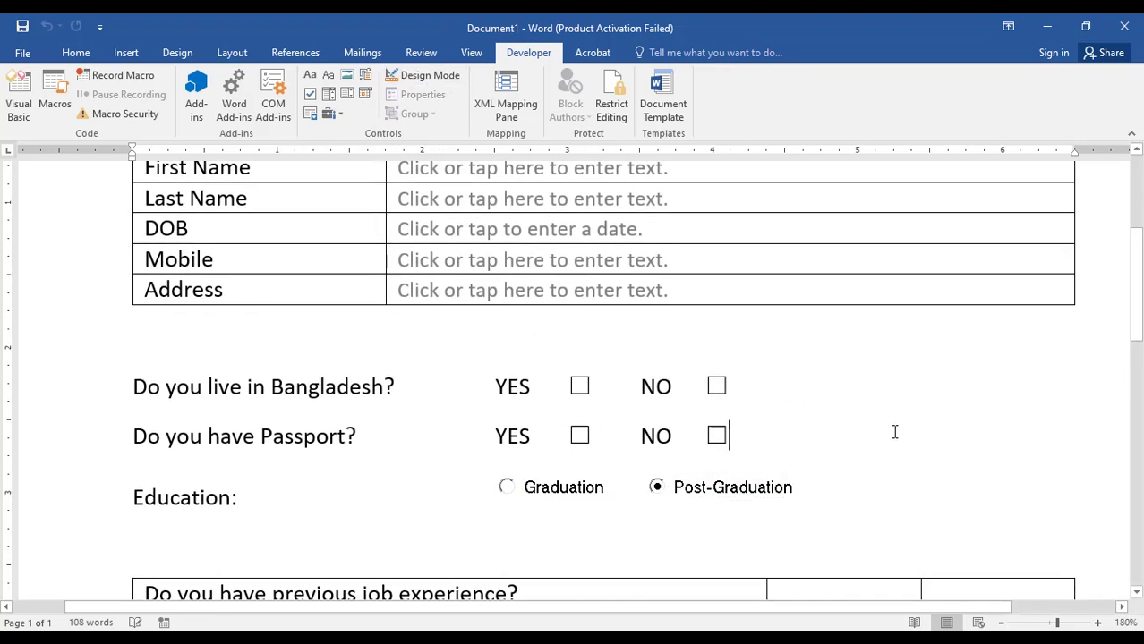
scroll(895, 432, down, 2)
click(506, 416)
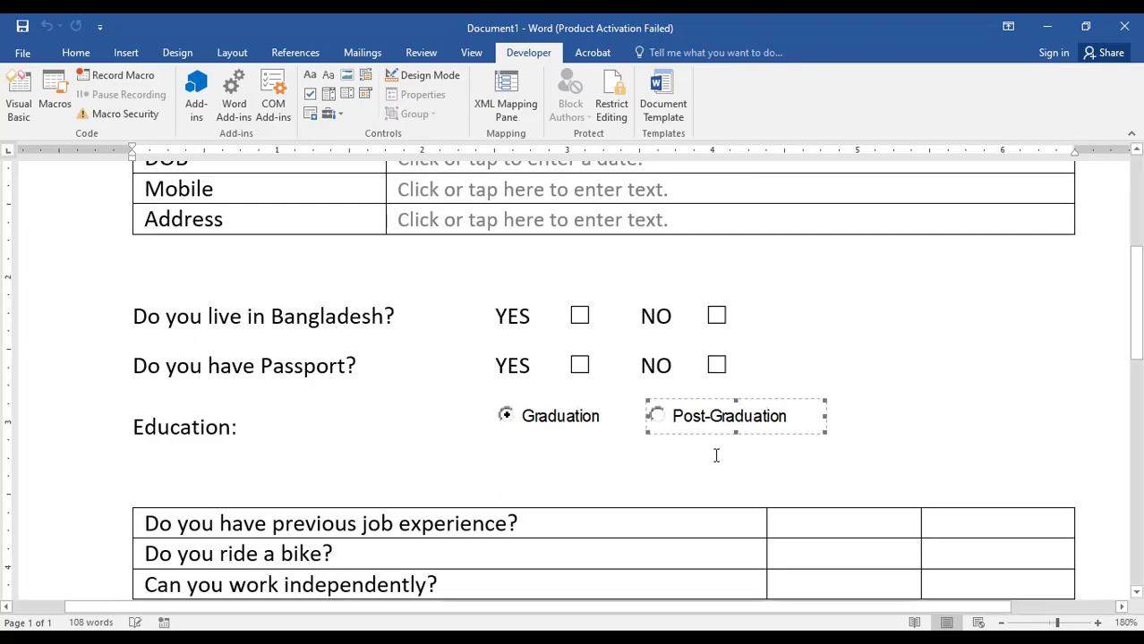
scroll(716, 455, down, 3)
scroll(716, 456, up, 4)
scroll(716, 455, down, 2)
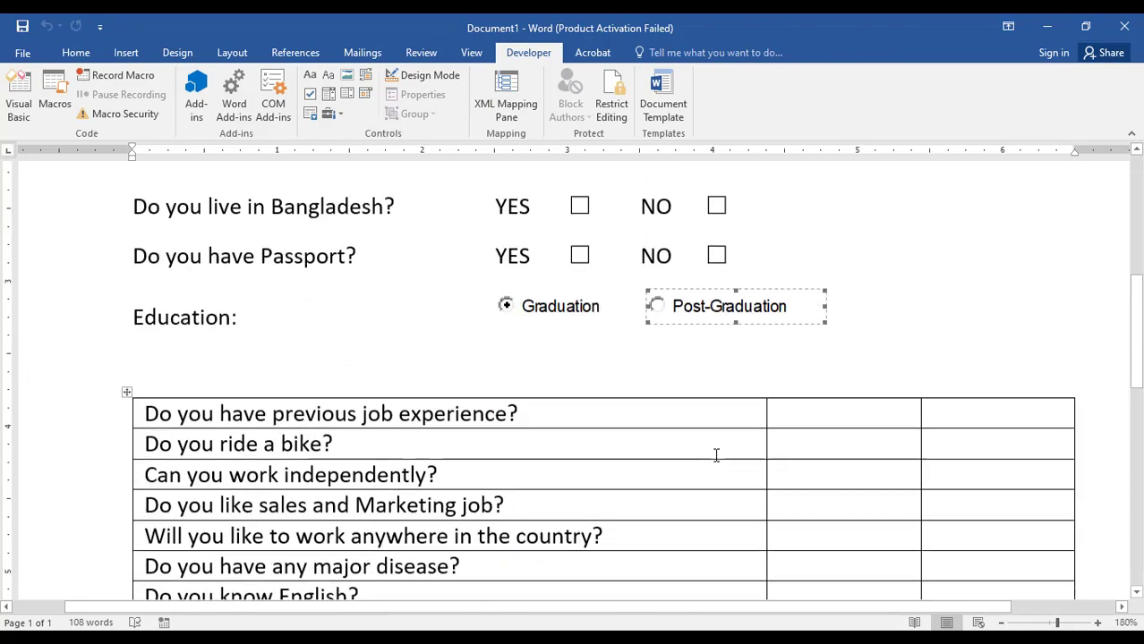
scroll(716, 456, down, 3)
scroll(694, 459, up, 4)
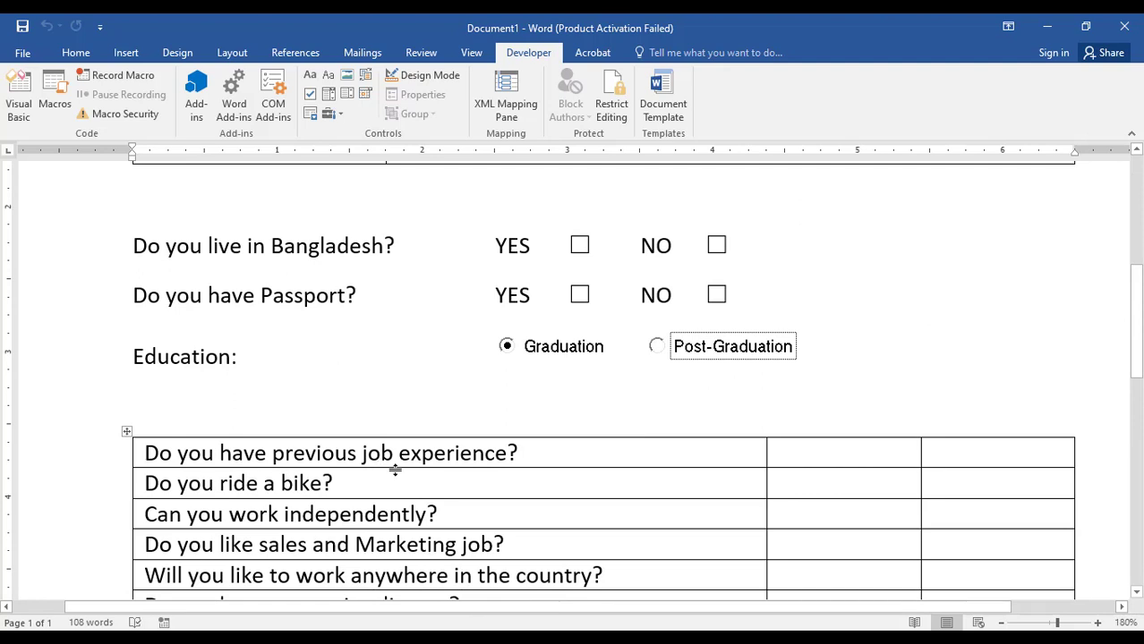
scroll(583, 406, down, 2)
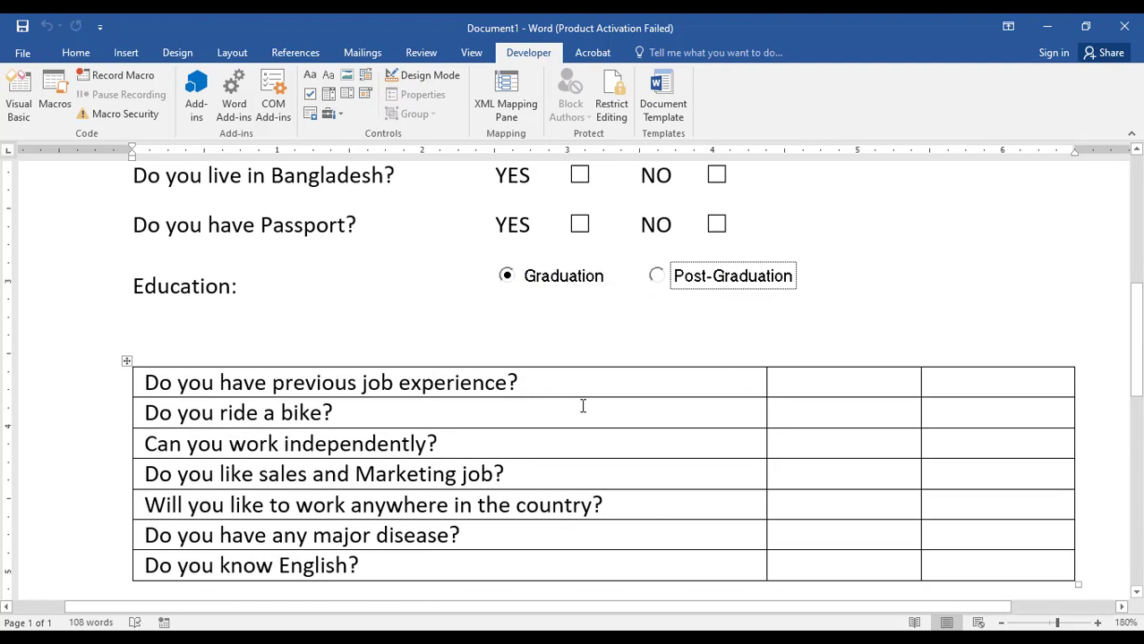
scroll(631, 386, up, 2)
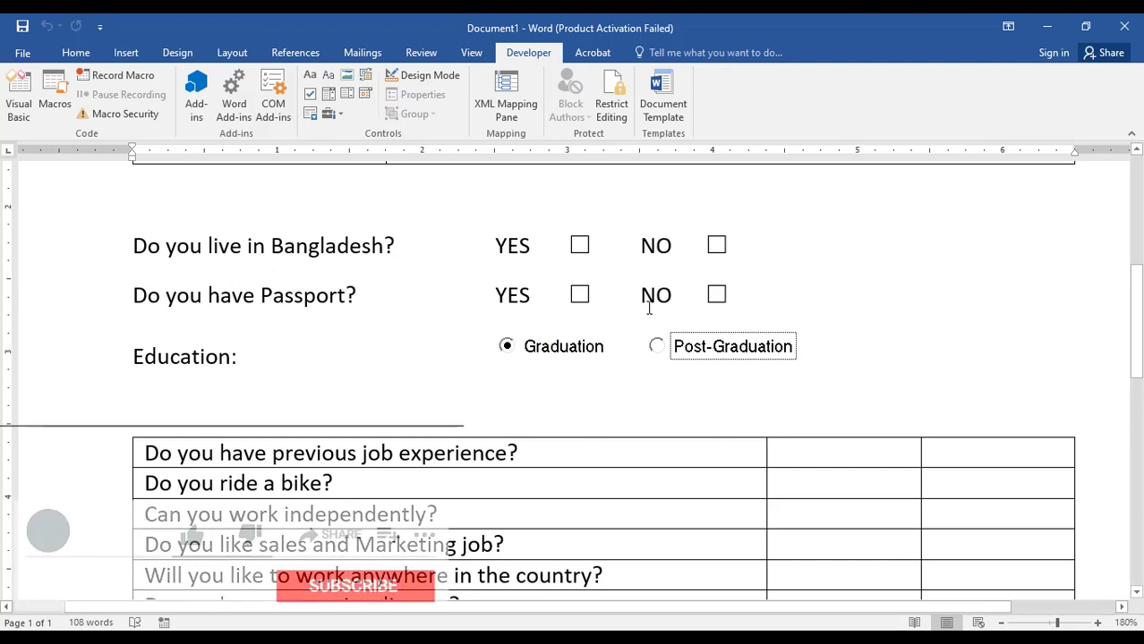
- Insert a Check Box Content Control in the job-experience row's first answer cell and tick it
click(827, 450)
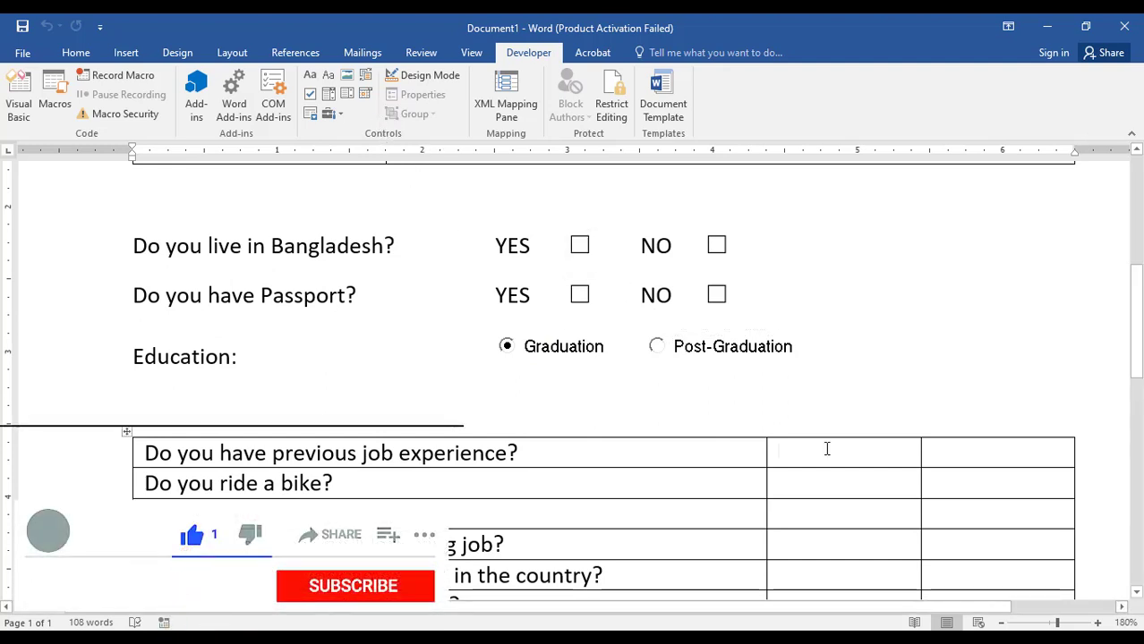
click(341, 112)
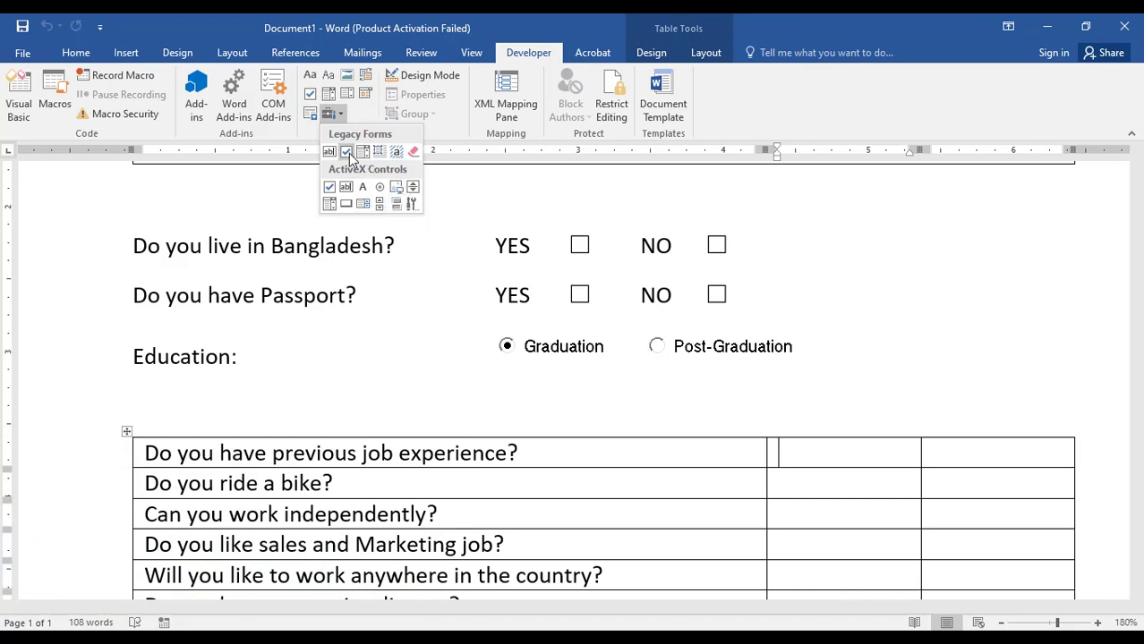
click(340, 114)
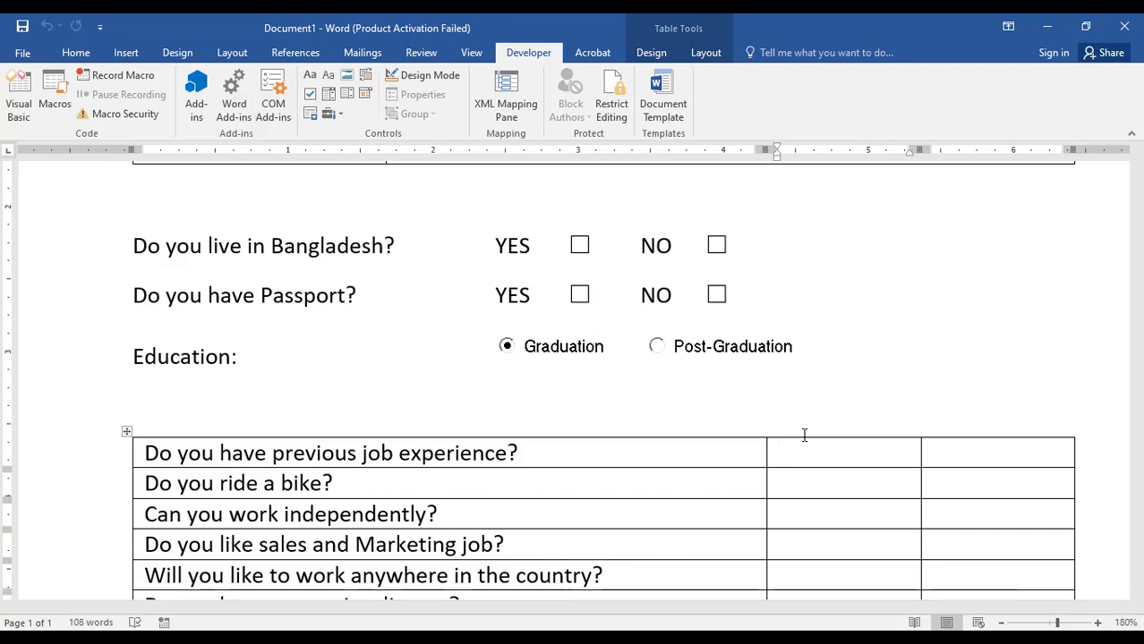
click(310, 96)
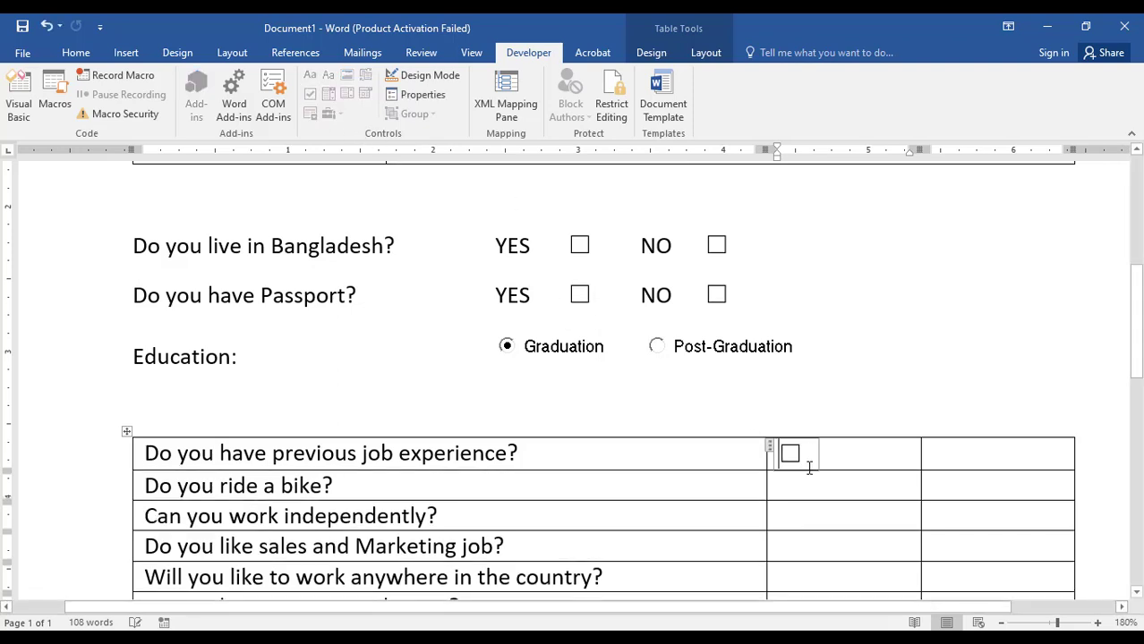
click(959, 457)
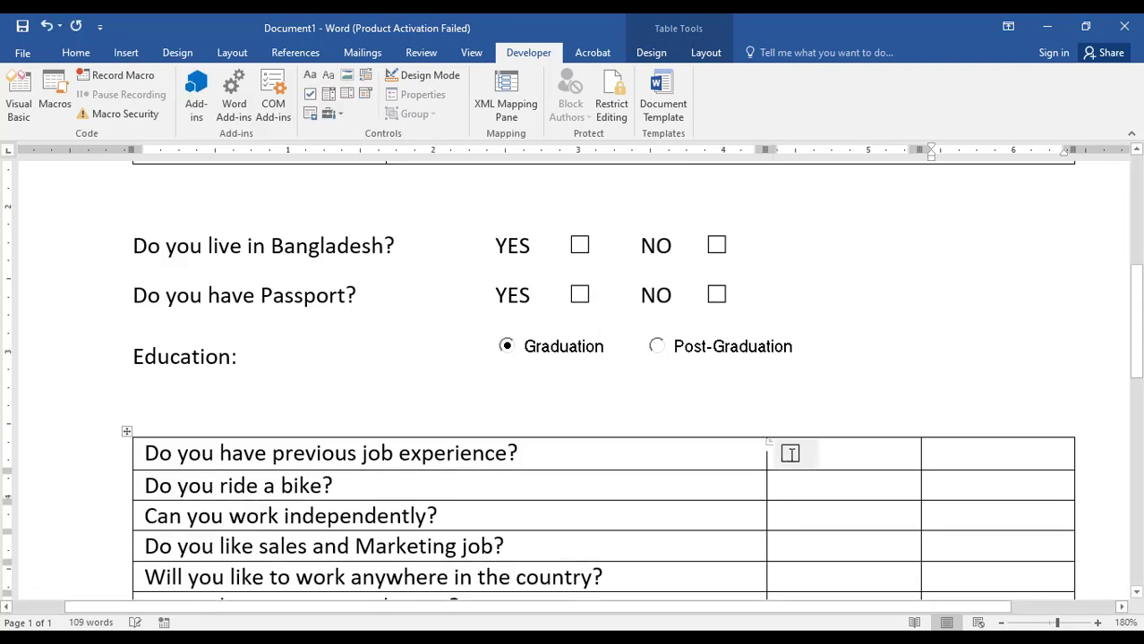
click(789, 454)
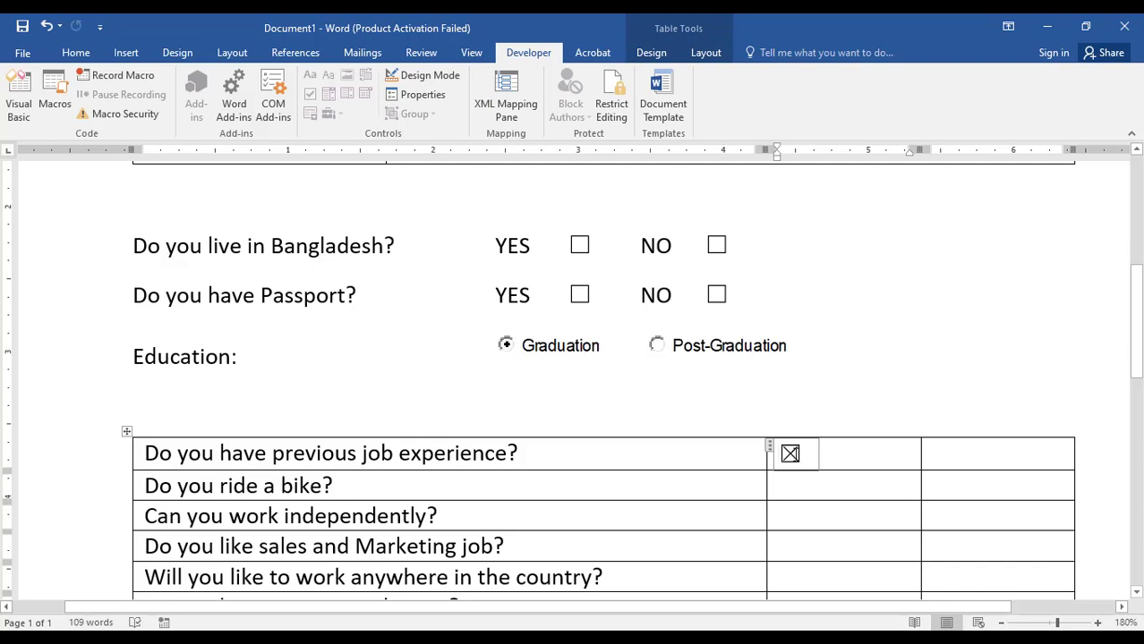
scroll(806, 312, down, 3)
scroll(798, 339, up, 2)
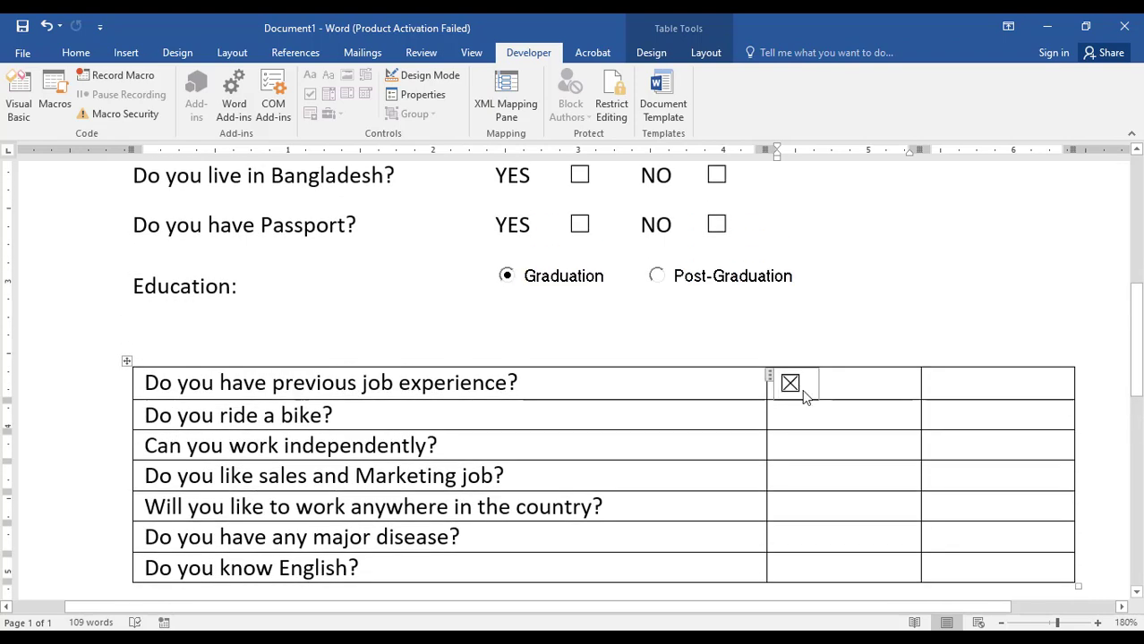
click(807, 391)
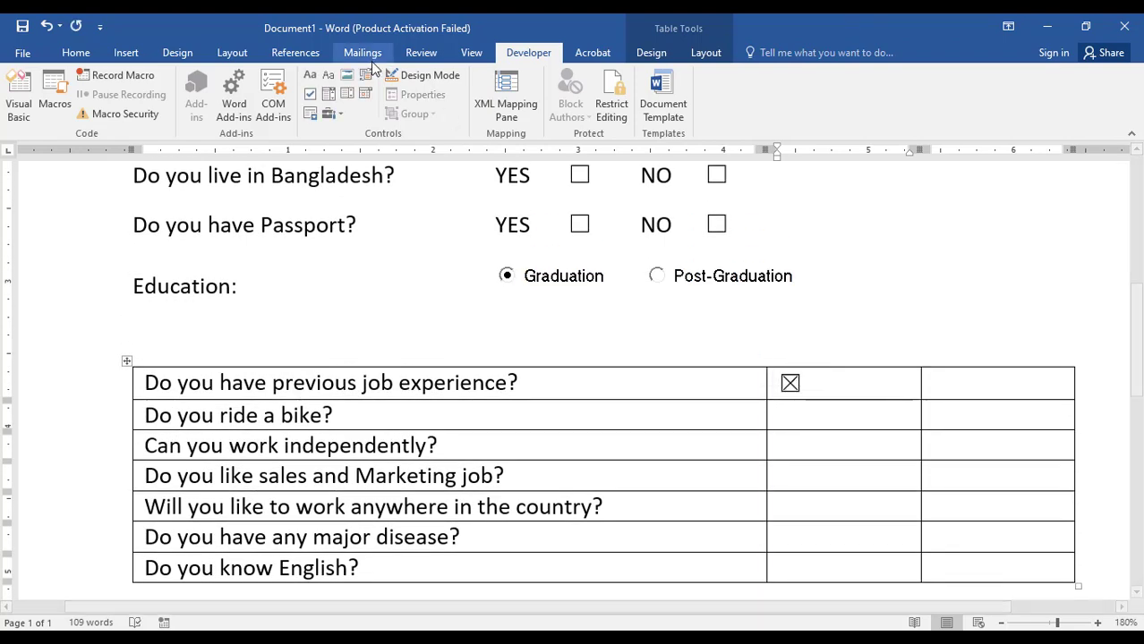
click(424, 75)
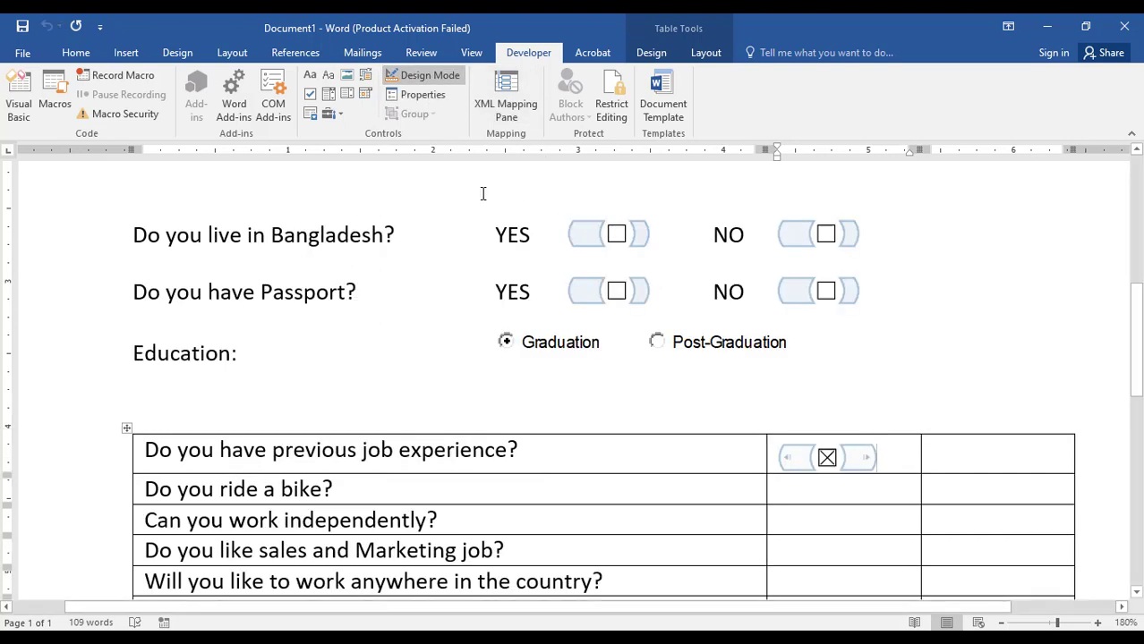
click(419, 94)
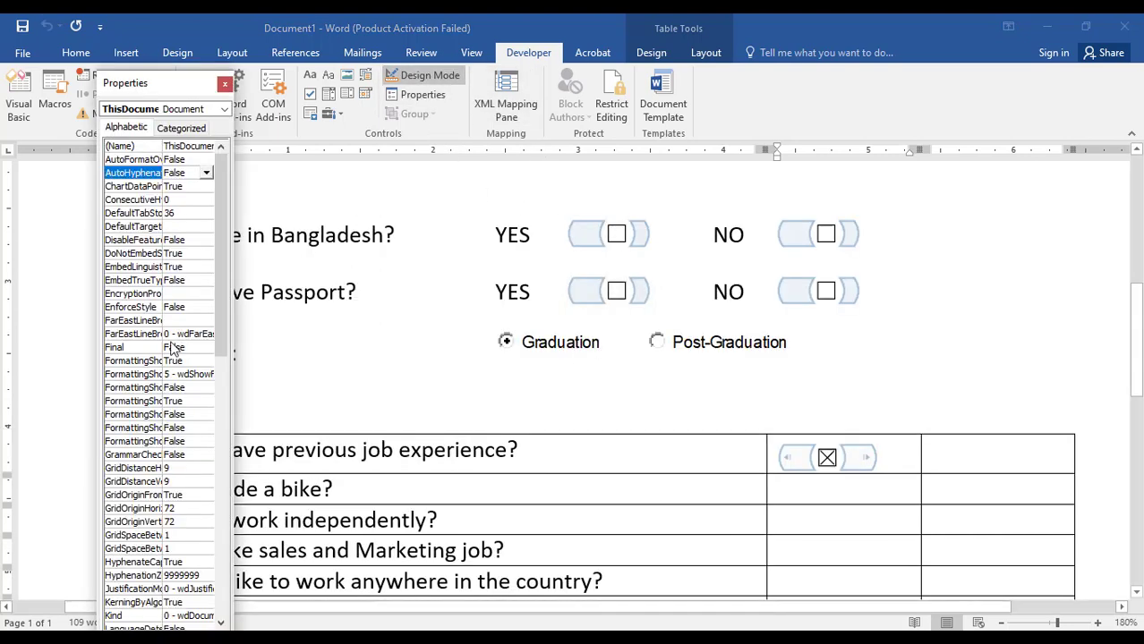
click(225, 83)
click(409, 95)
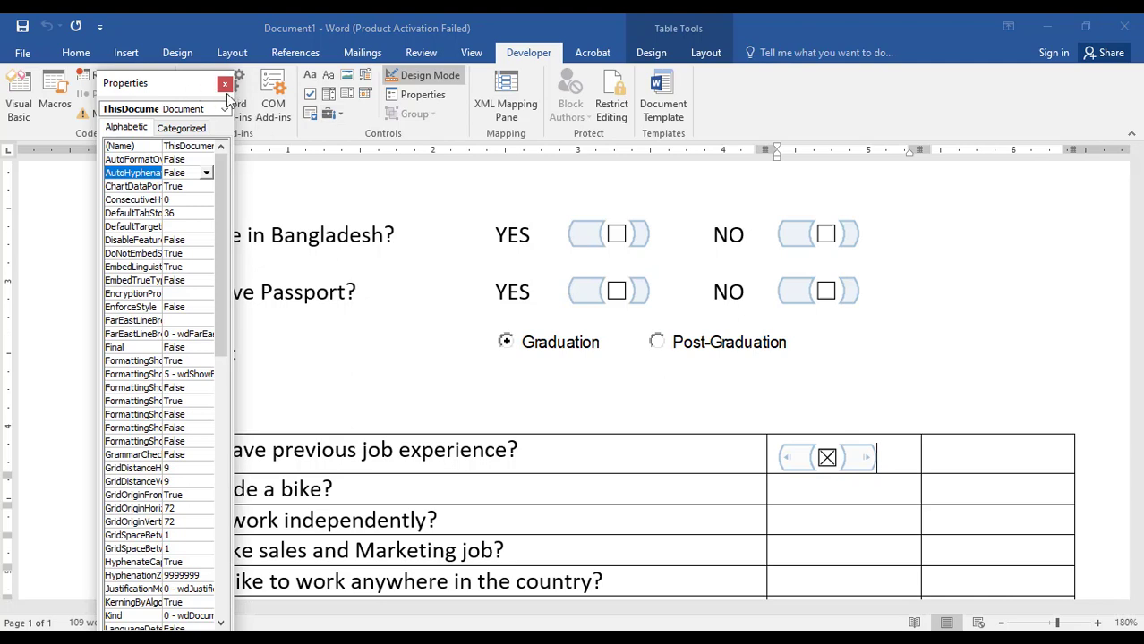
drag(205, 83, 446, 69)
drag(462, 269, 482, 575)
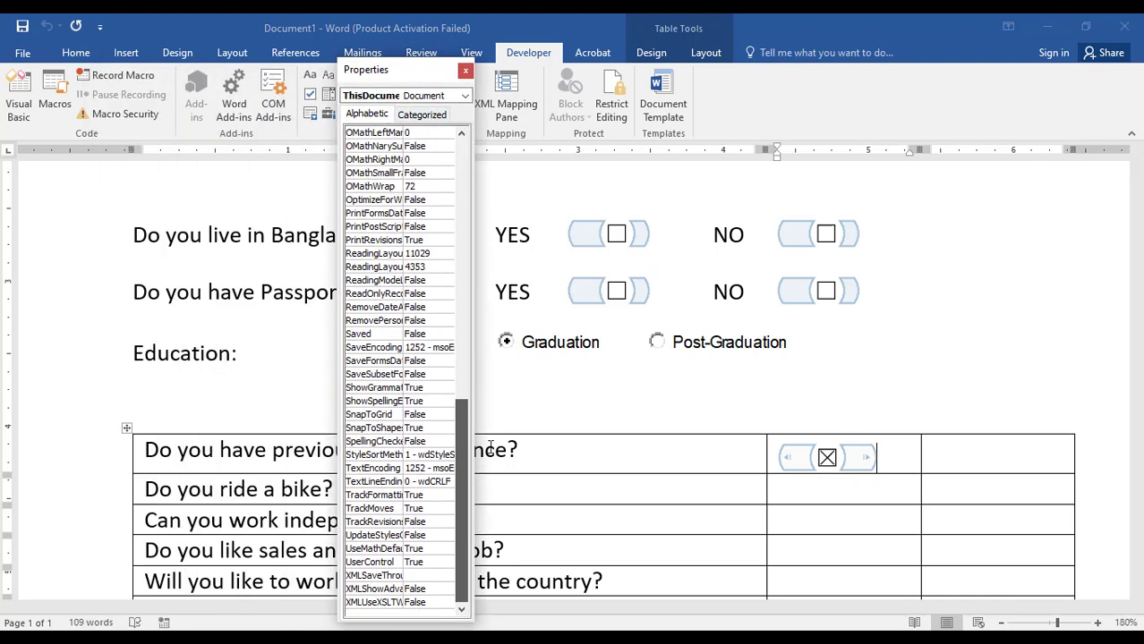
click(465, 70)
click(967, 468)
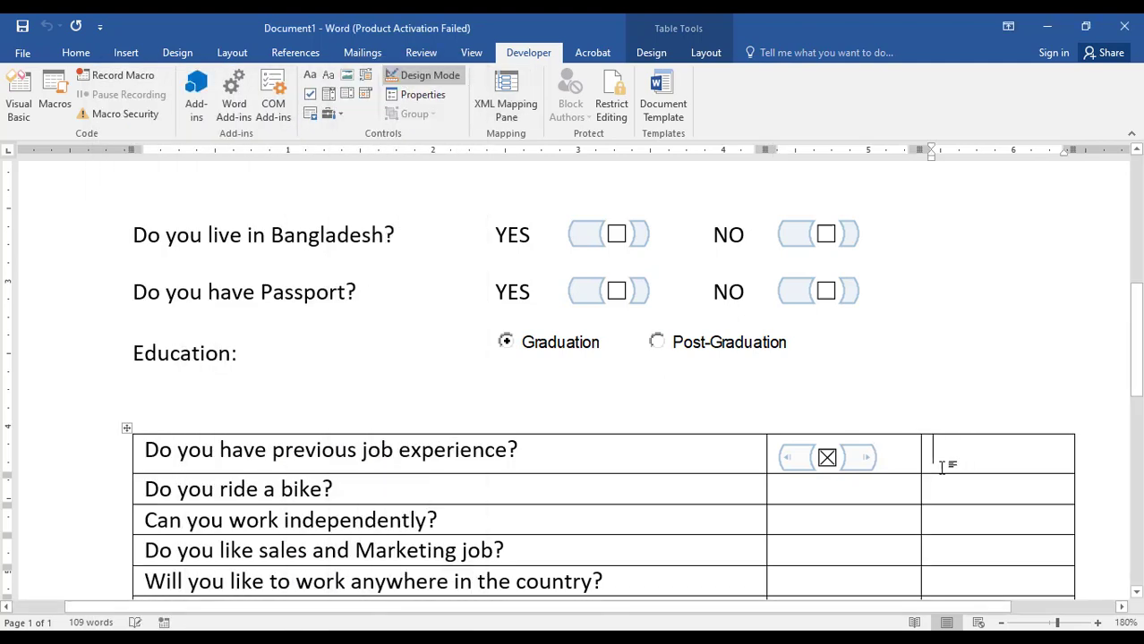
click(426, 75)
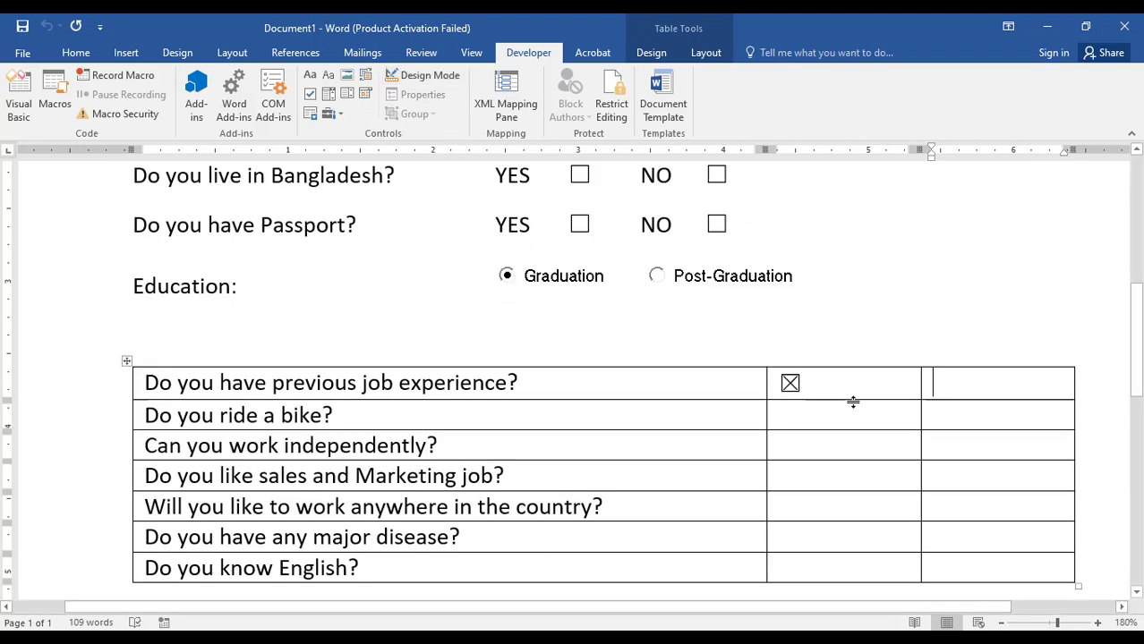
click(829, 385)
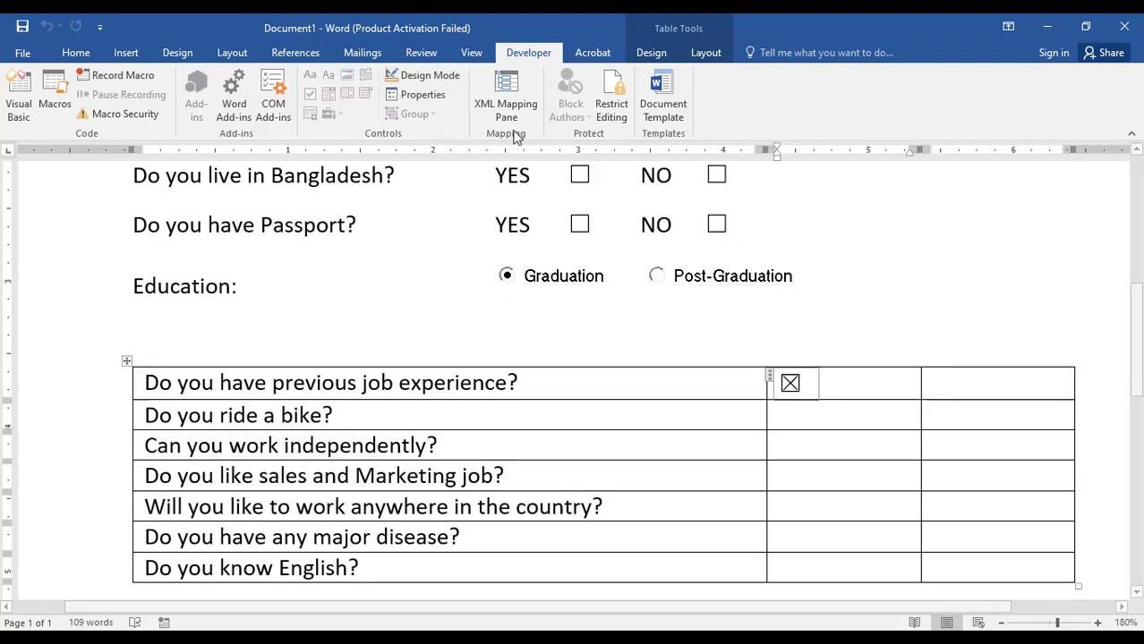
- Set the check box's Checked symbol to √ (221A) in Content Control Properties
click(417, 94)
drag(704, 102, 390, 102)
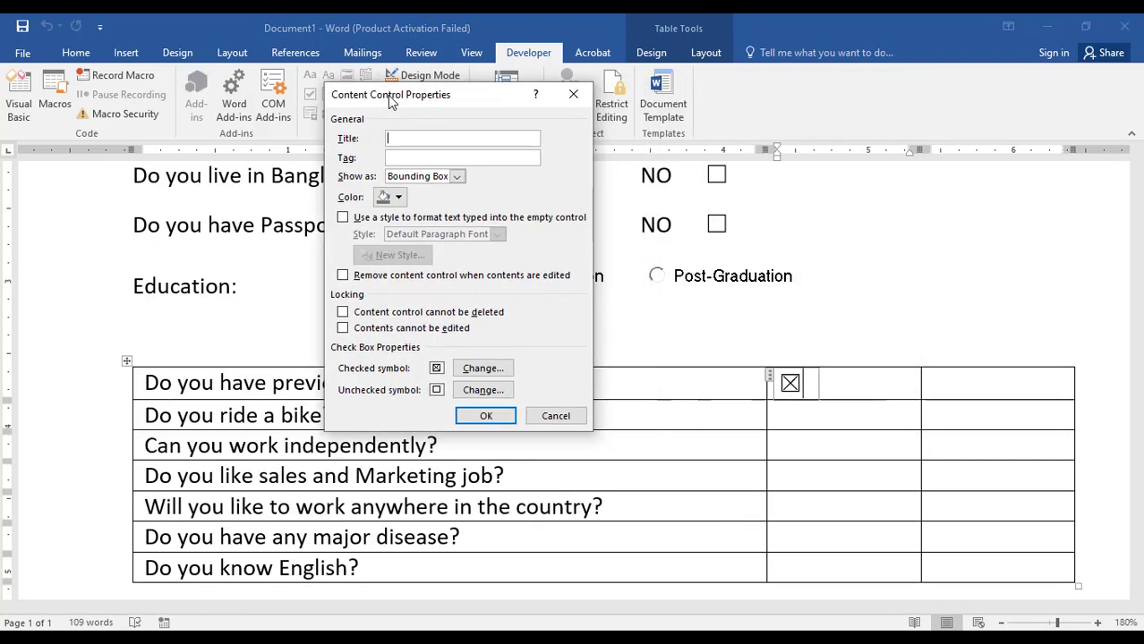
click(488, 368)
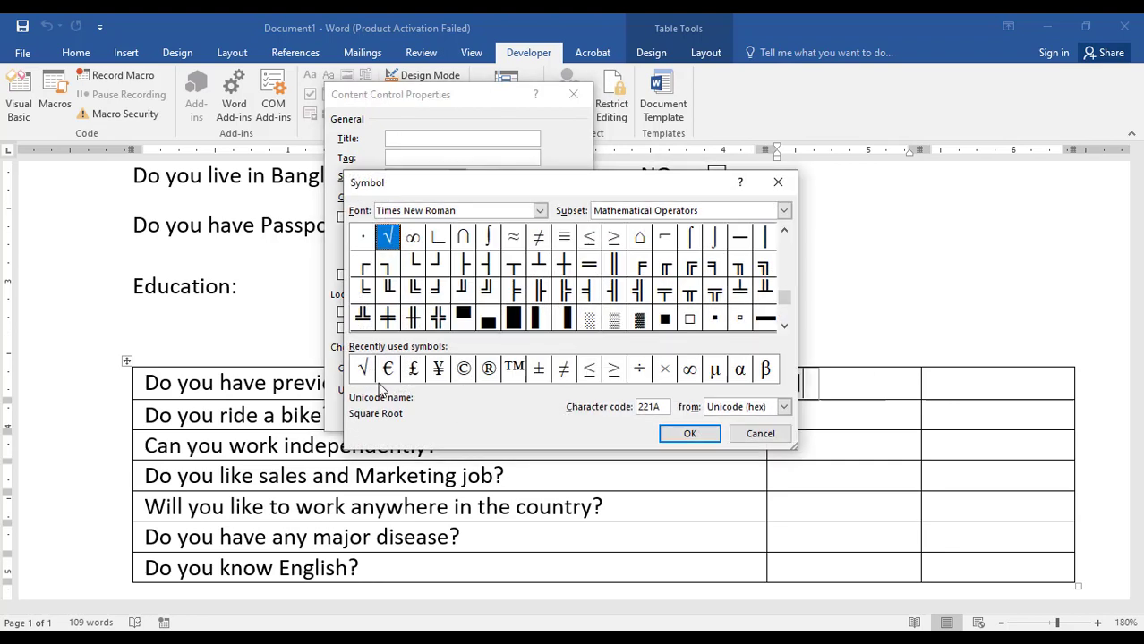
click(362, 367)
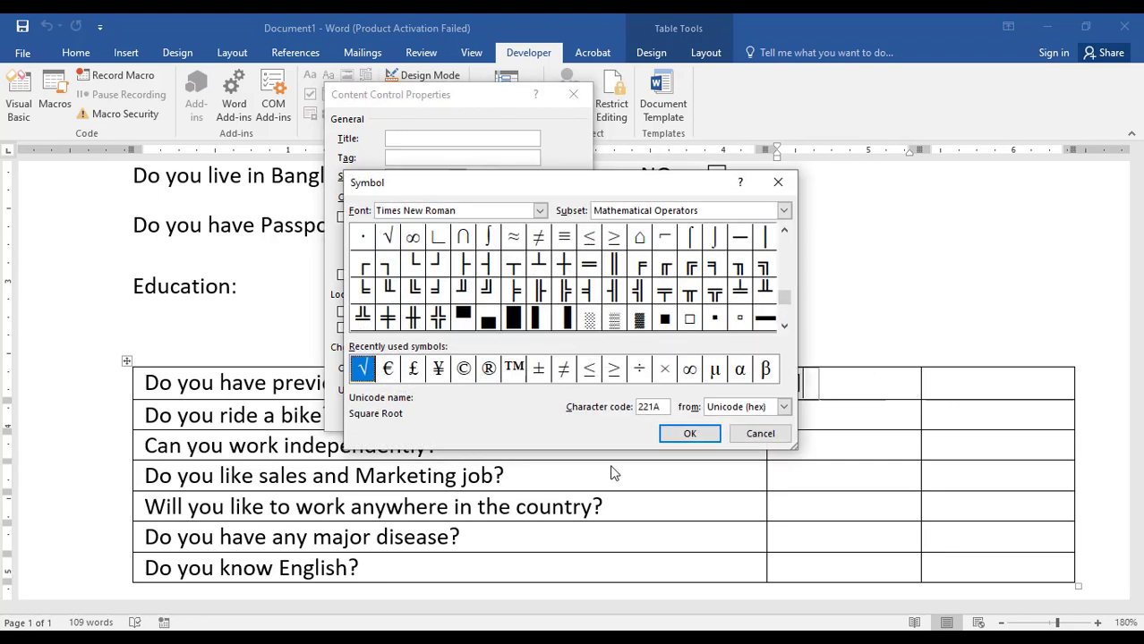
click(700, 441)
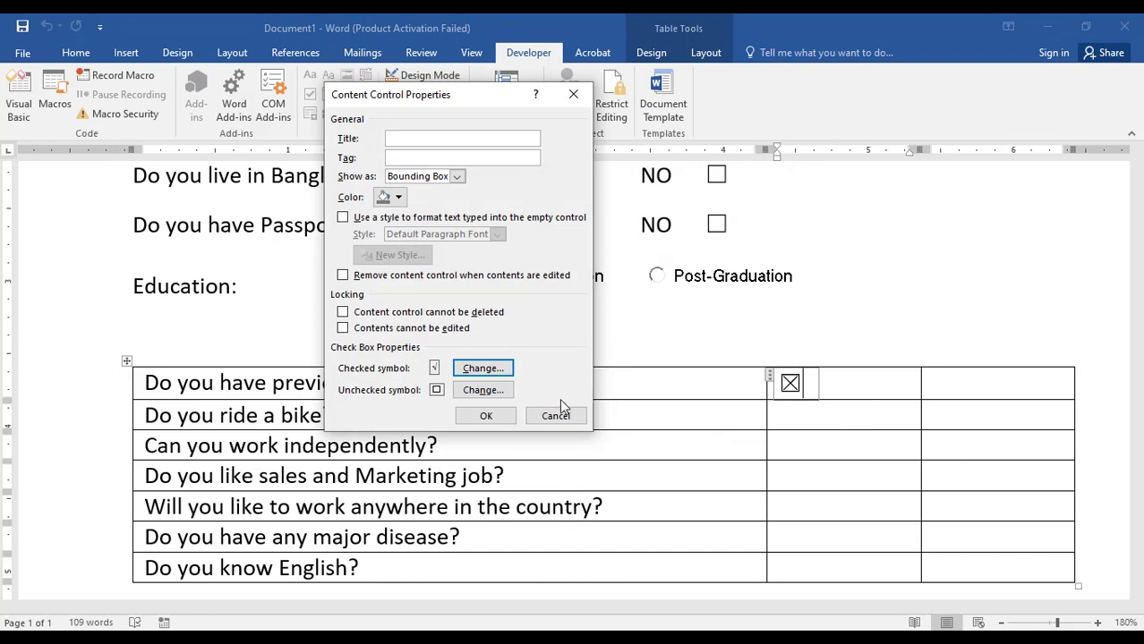
click(503, 418)
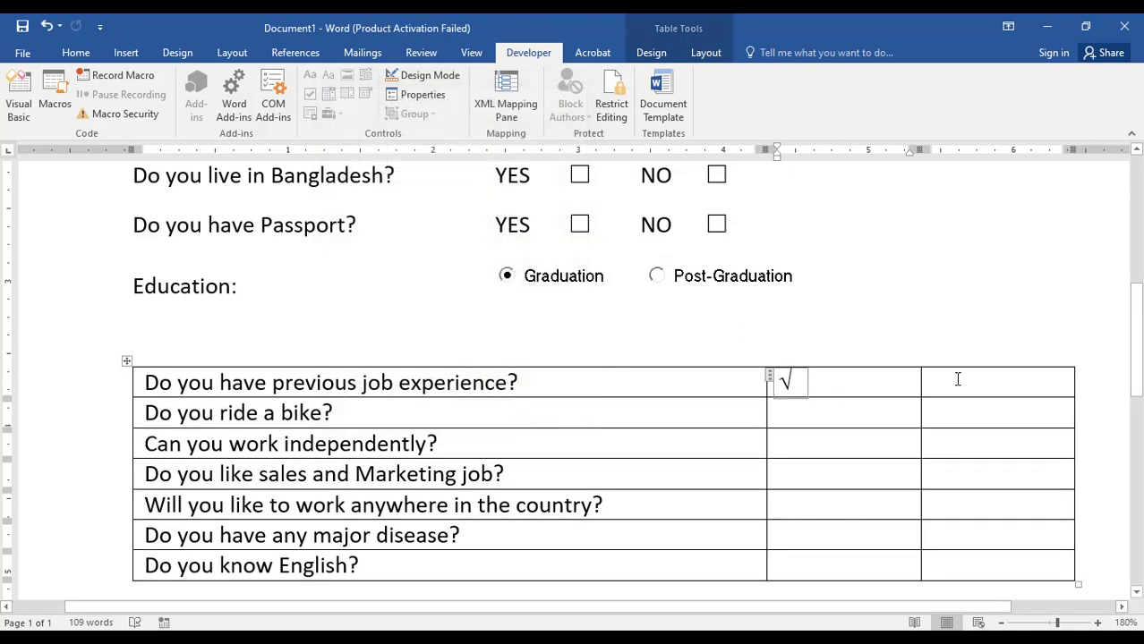
click(812, 383)
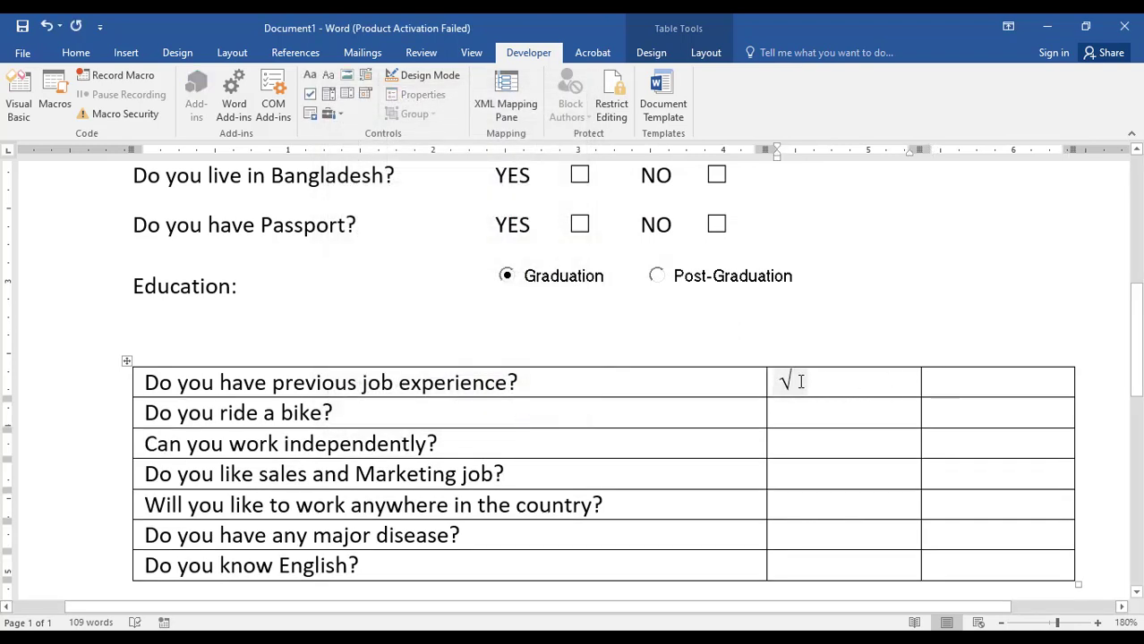
- Clear the tick from the first-row check box
click(791, 383)
click(788, 385)
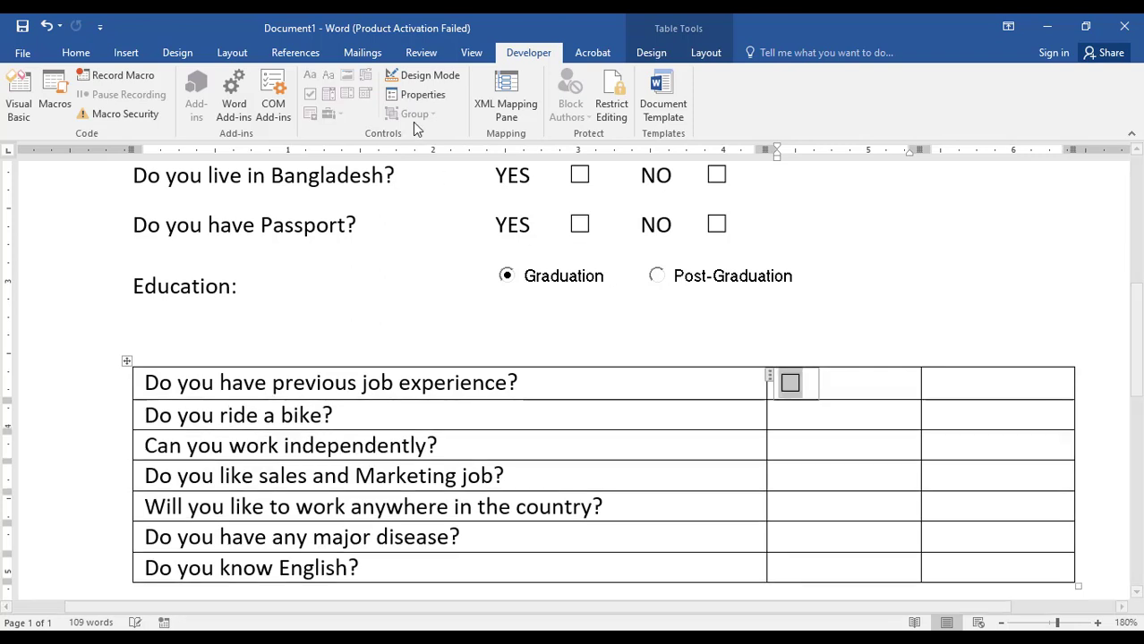
click(883, 385)
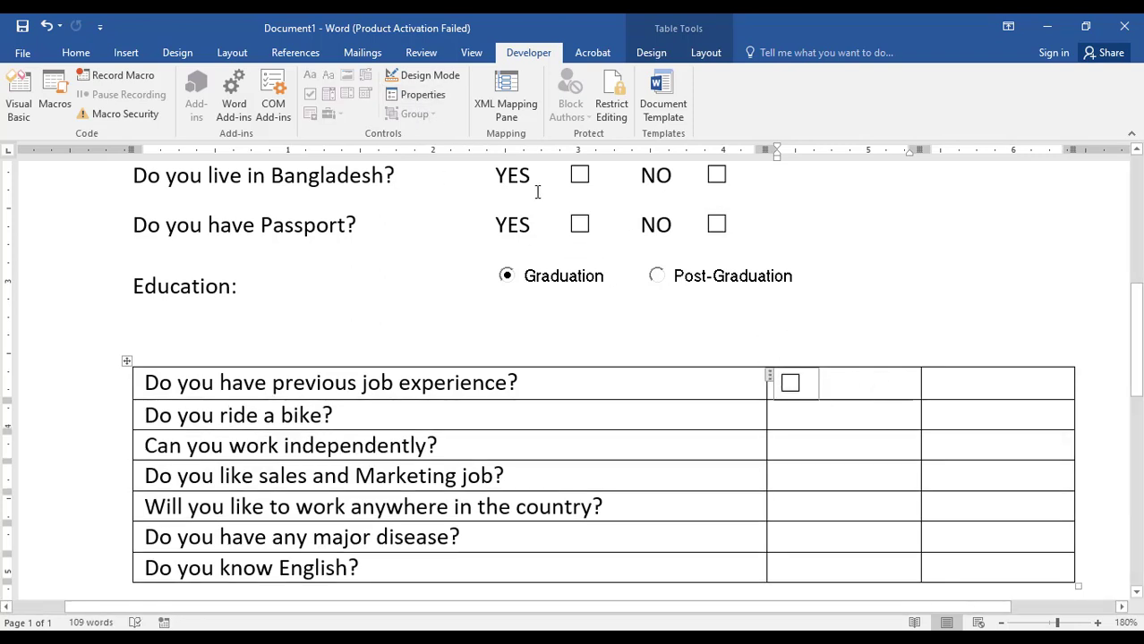
- Centre the first-row check box in its answer cell, then select it
click(126, 53)
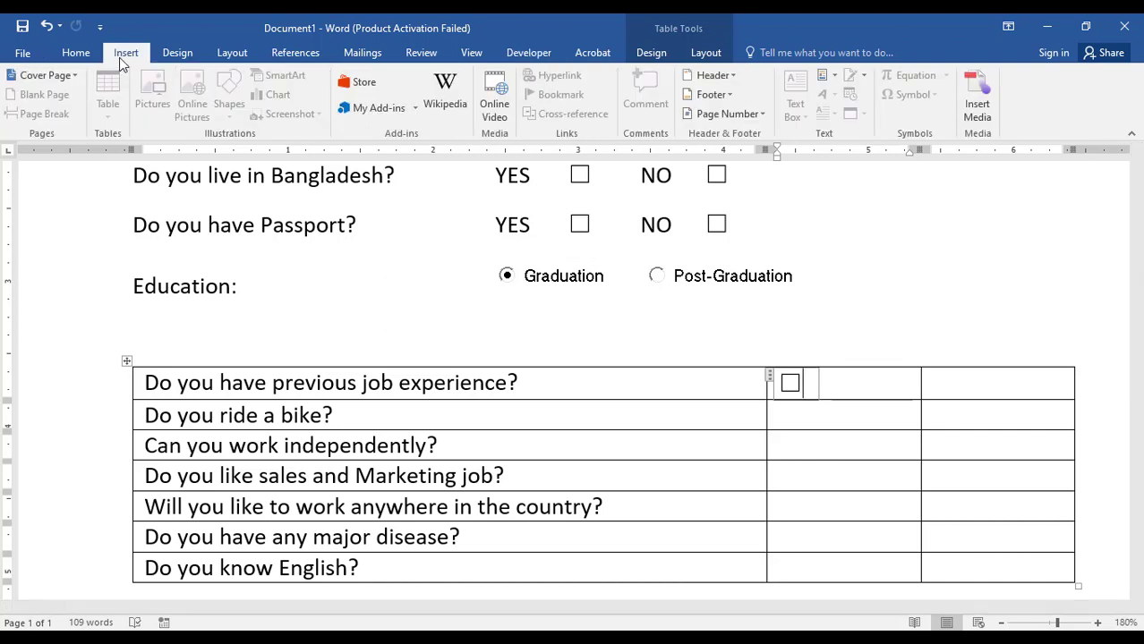
click(76, 53)
click(383, 107)
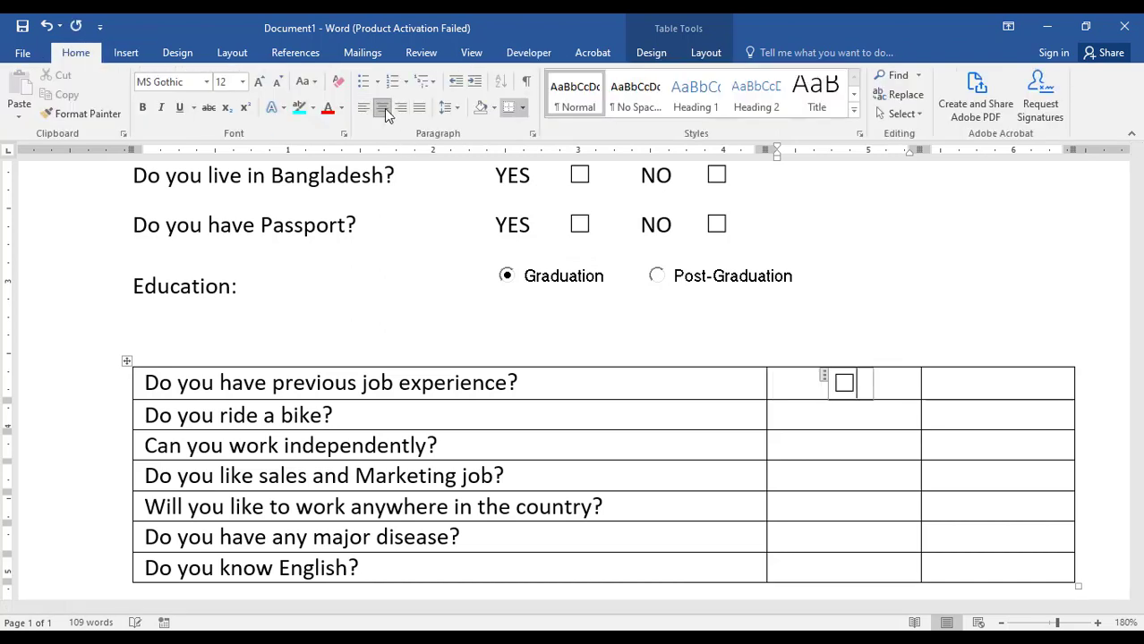
click(999, 385)
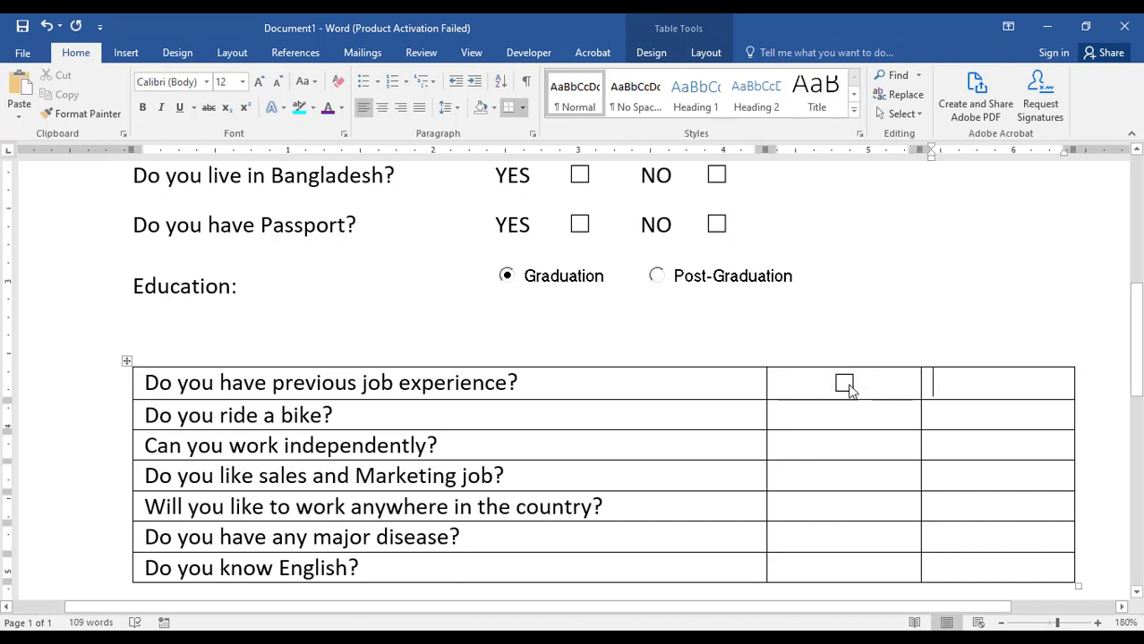
click(384, 108)
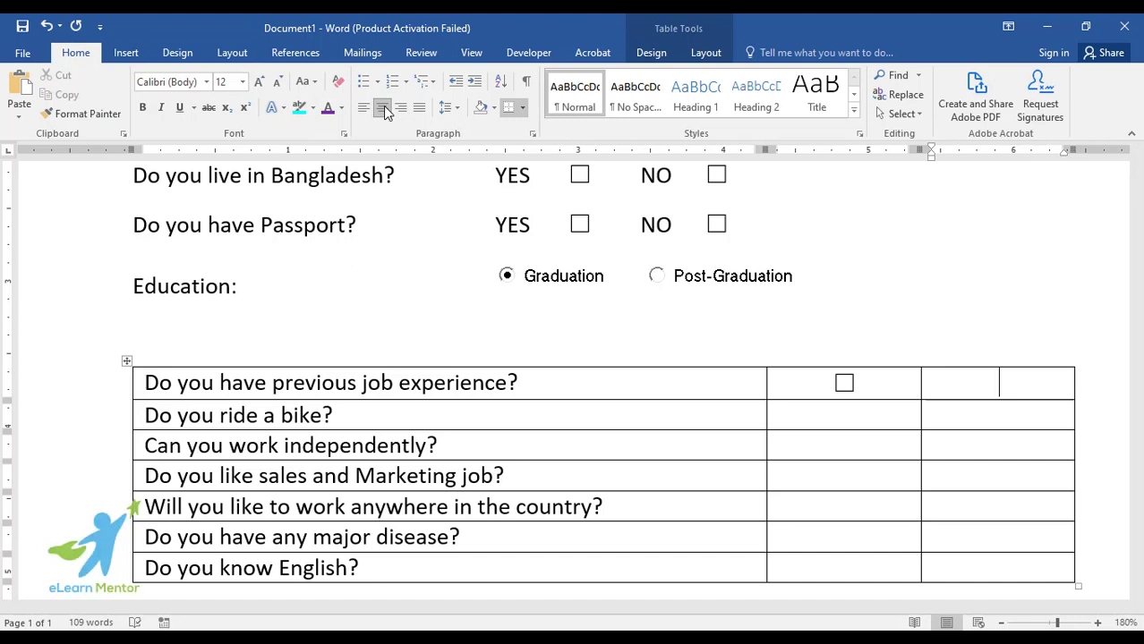
click(823, 377)
- Copy the check box and paste it into the empty answer cells of rows 1–3
key(ctrl+c)
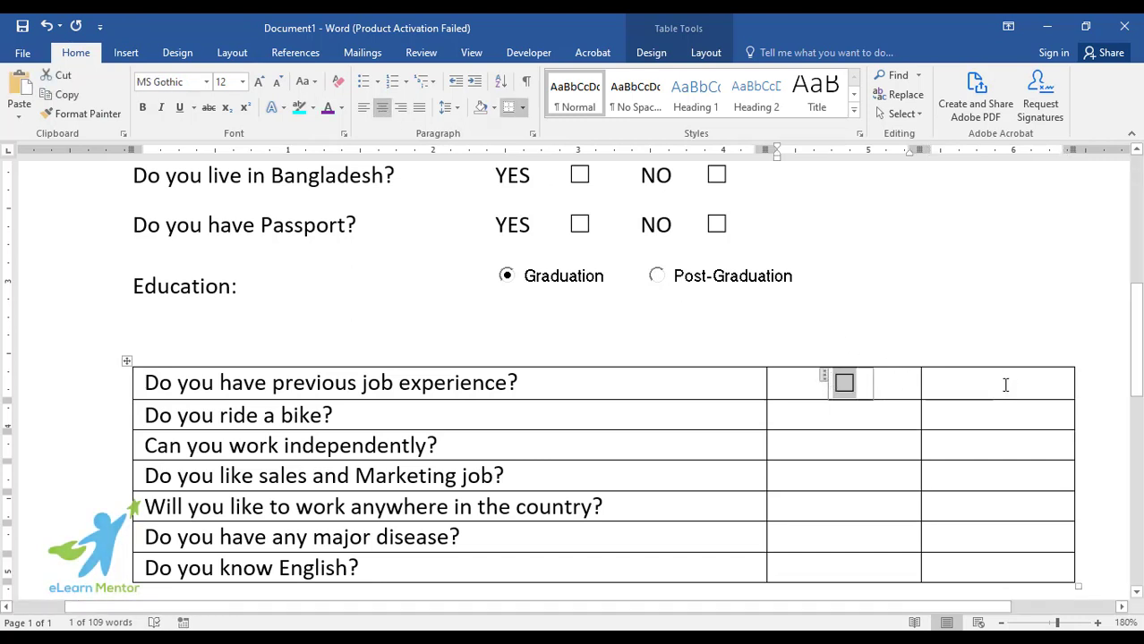
click(1003, 386)
key(ctrl+v)
scroll(889, 342, down, 1)
click(874, 354)
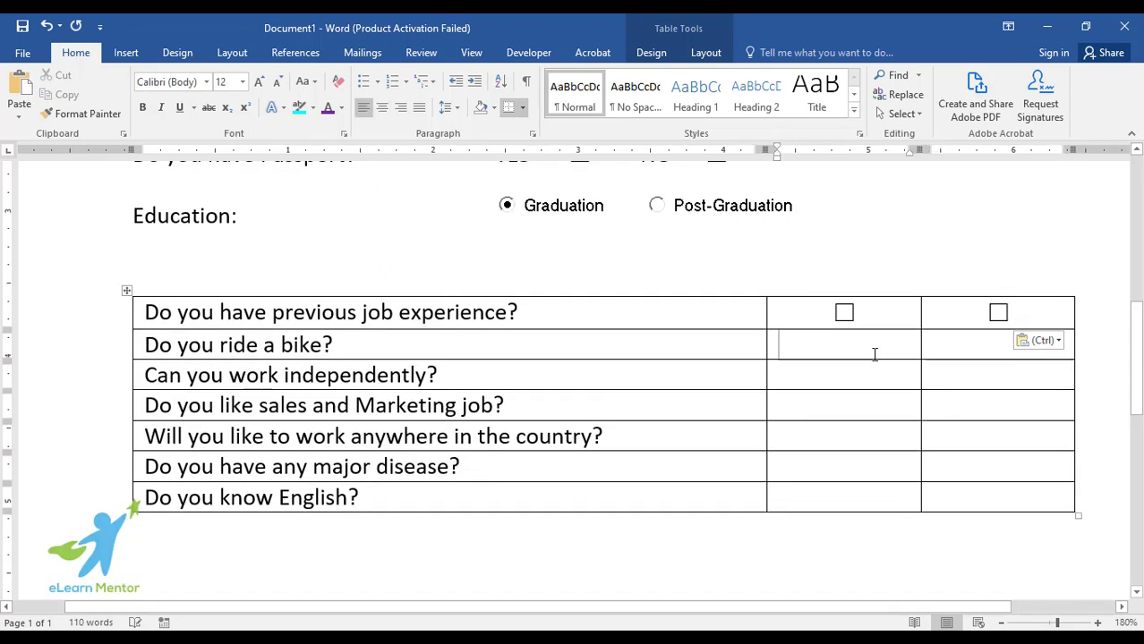
key(ctrl+v)
click(940, 351)
key(ctrl+v)
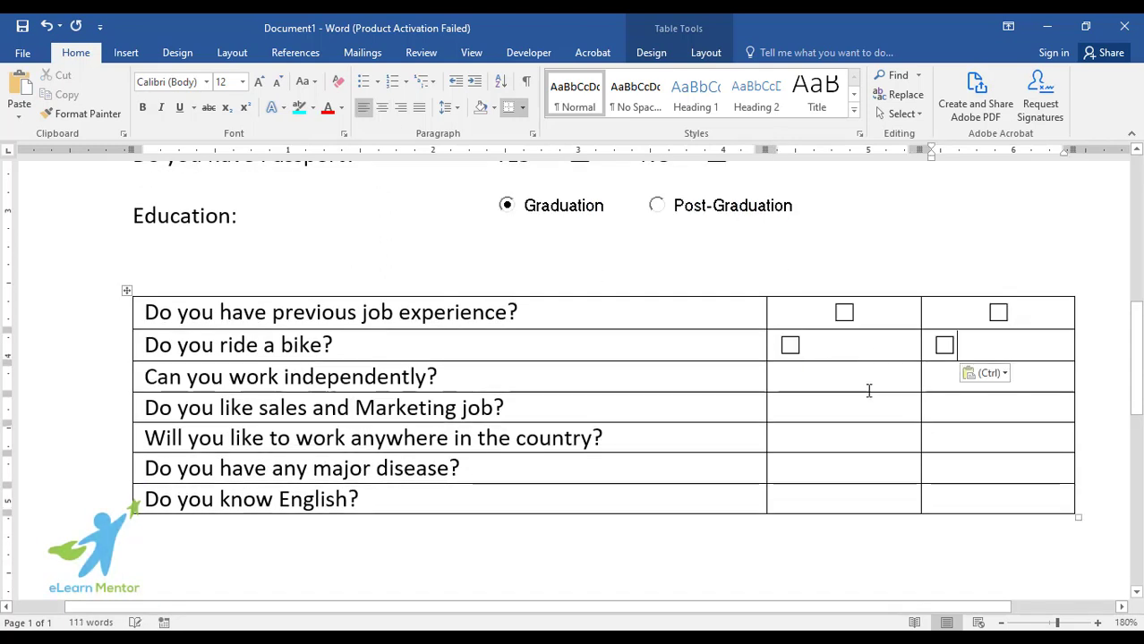
click(873, 387)
key(ctrl+v)
click(1007, 389)
key(ctrl+v)
- Paste check boxes into both answer cells of rows 4 through 7
click(876, 412)
key(ctrl+v)
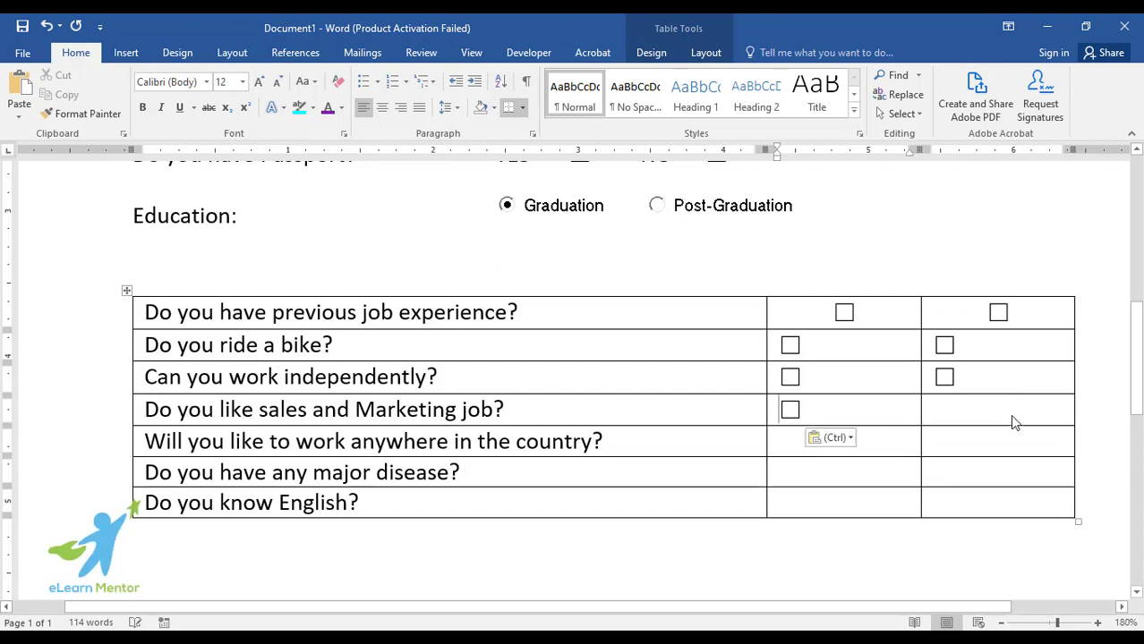
click(1010, 414)
key(ctrl+v)
click(988, 438)
click(857, 445)
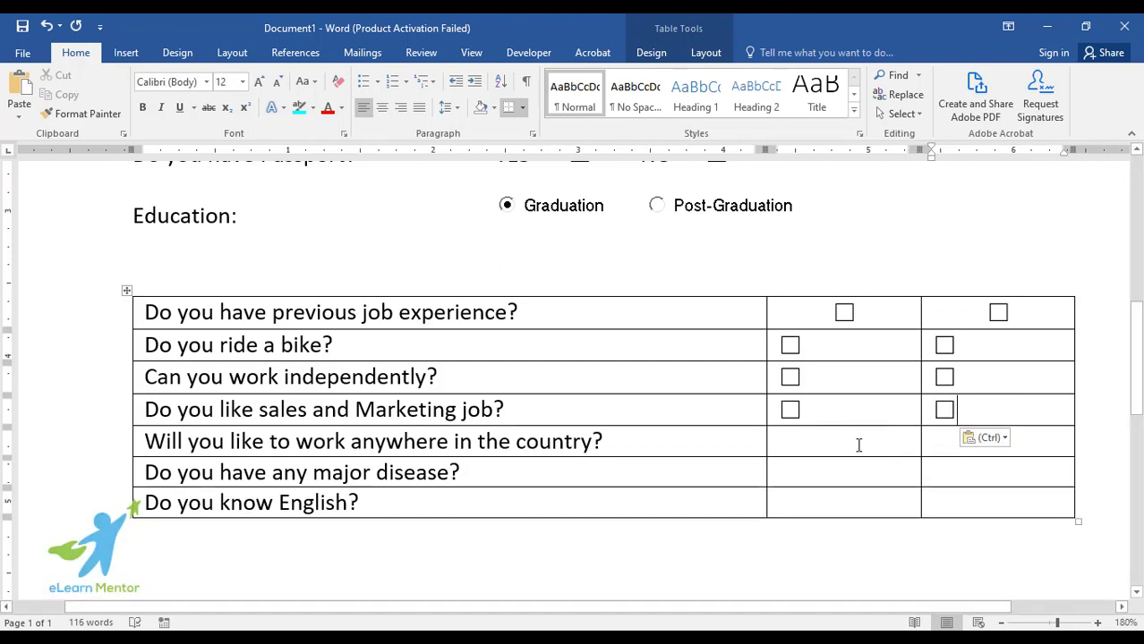
key(ctrl+v)
click(985, 448)
key(ctrl+v)
click(857, 475)
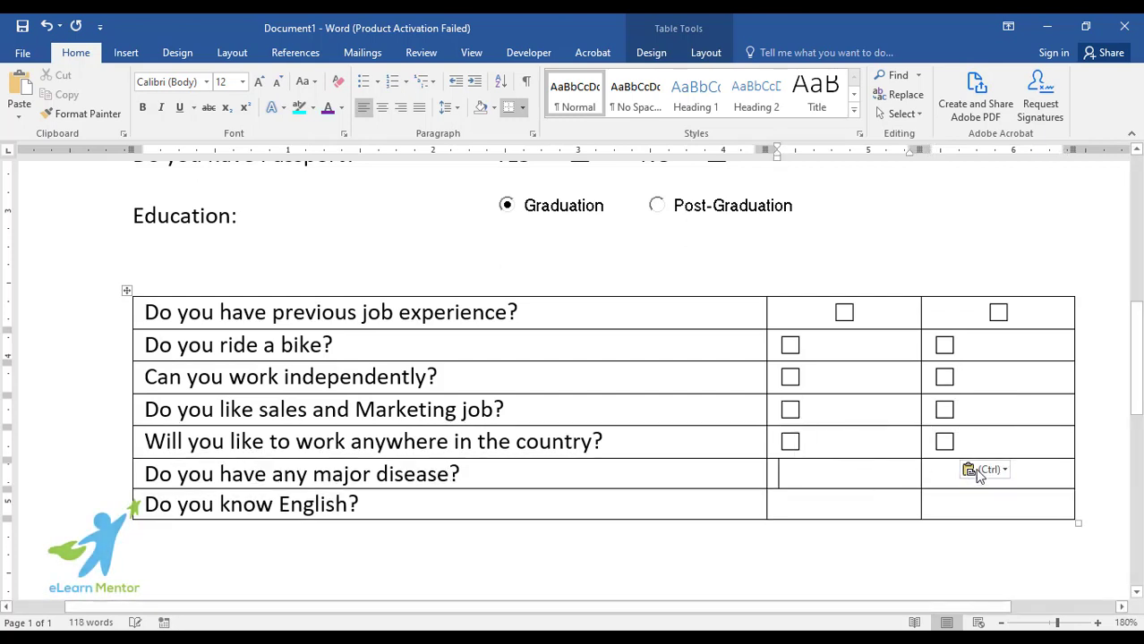
key(ctrl+v)
click(983, 474)
key(ctrl+v)
click(848, 506)
key(ctrl+v)
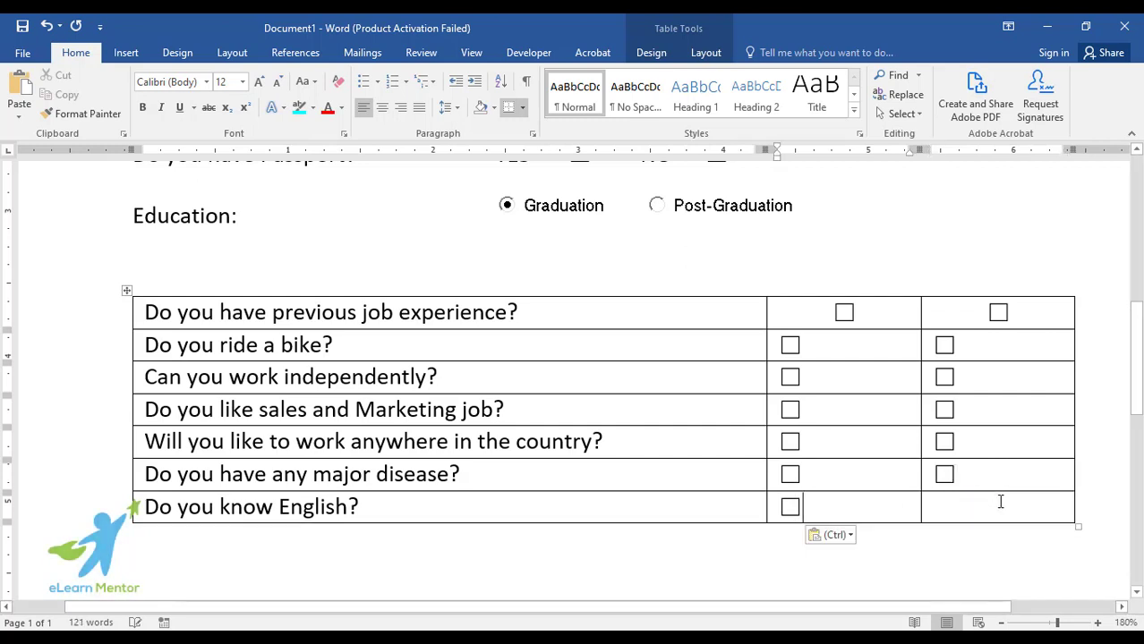
click(1007, 507)
key(ctrl+v)
- Centre all check boxes across both answer columns of the seven rows
drag(1013, 509, 767, 323)
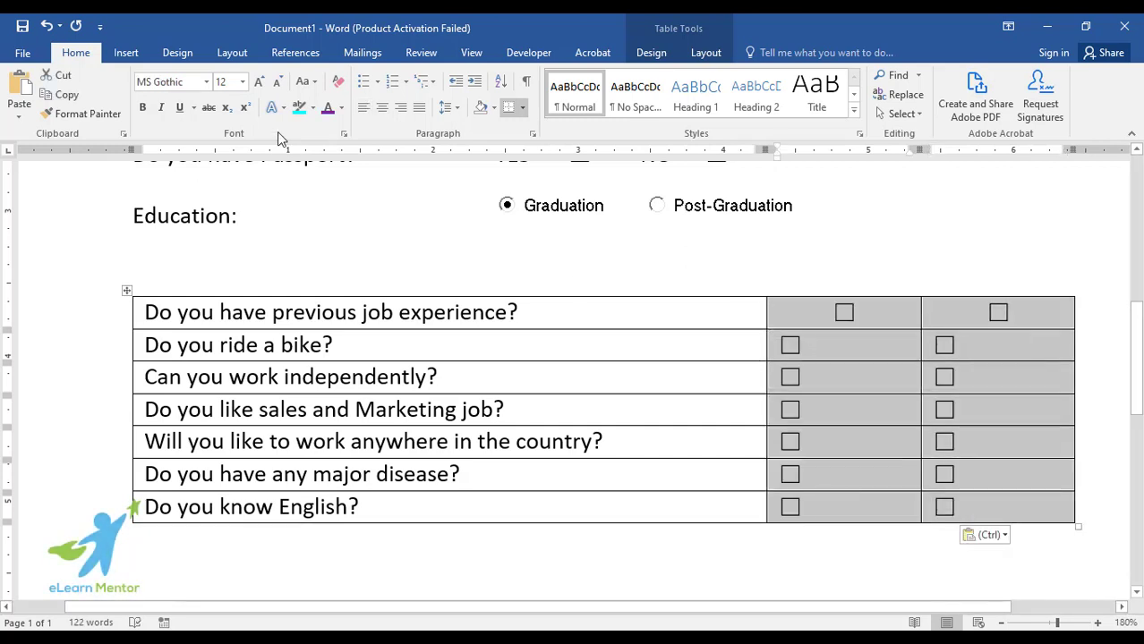
click(382, 106)
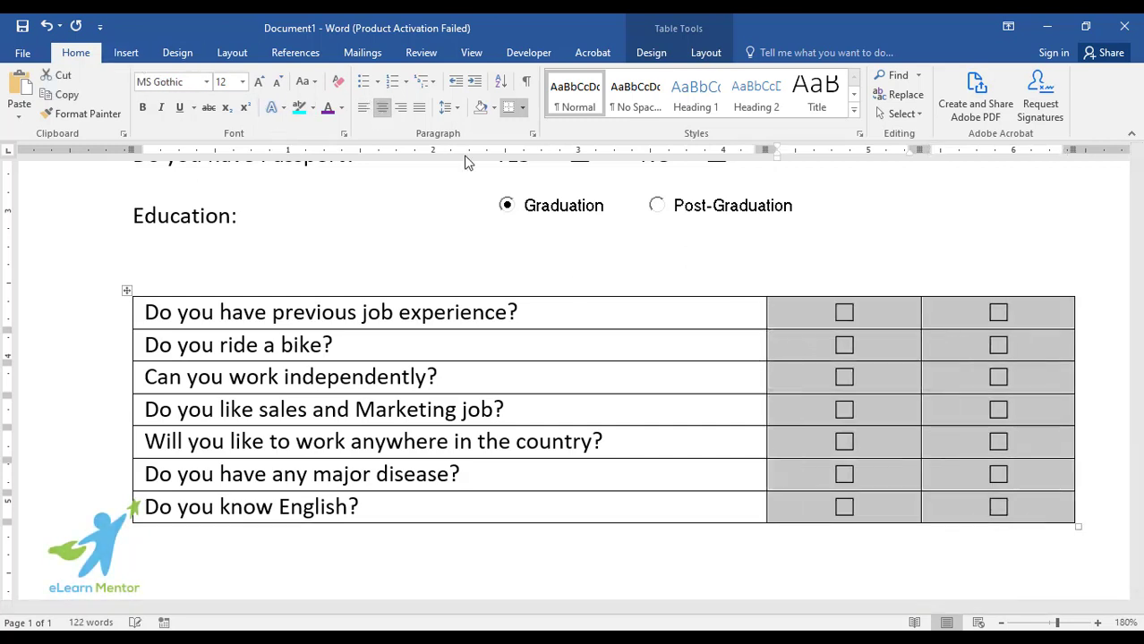
click(1064, 350)
scroll(1039, 388, down, 1)
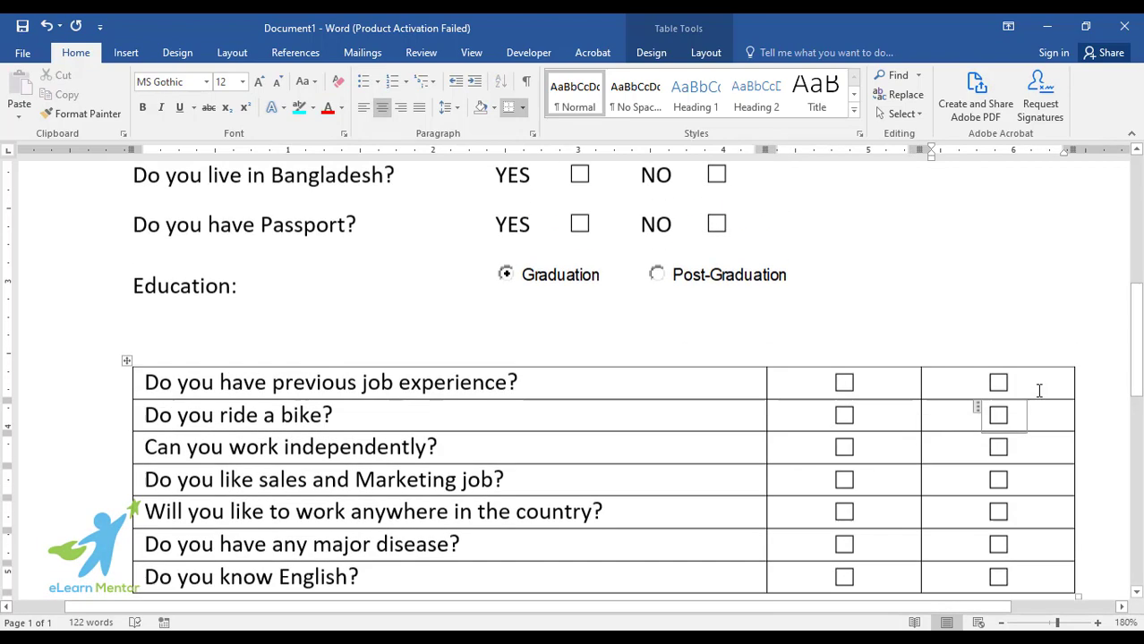
scroll(677, 434, down, 2)
scroll(677, 436, down, 2)
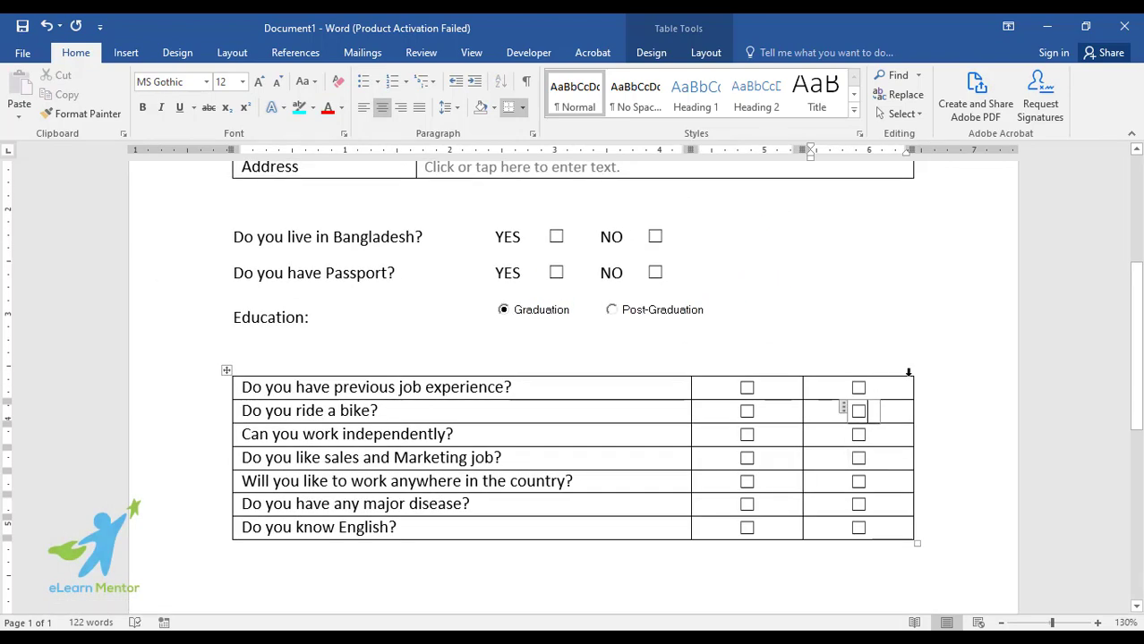
click(913, 348)
scroll(833, 439, down, 3)
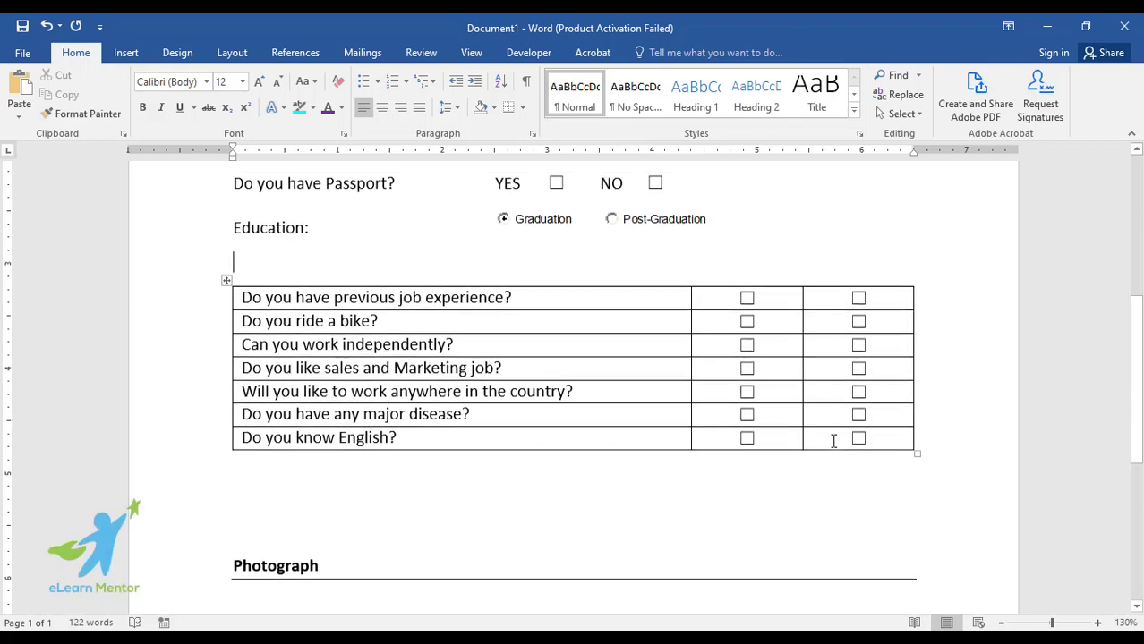
ctrl+scroll(833, 439, down, 3)
ctrl+scroll(833, 439, up, 2)
ctrl+scroll(833, 441, up, 2)
ctrl+scroll(833, 439, up, 3)
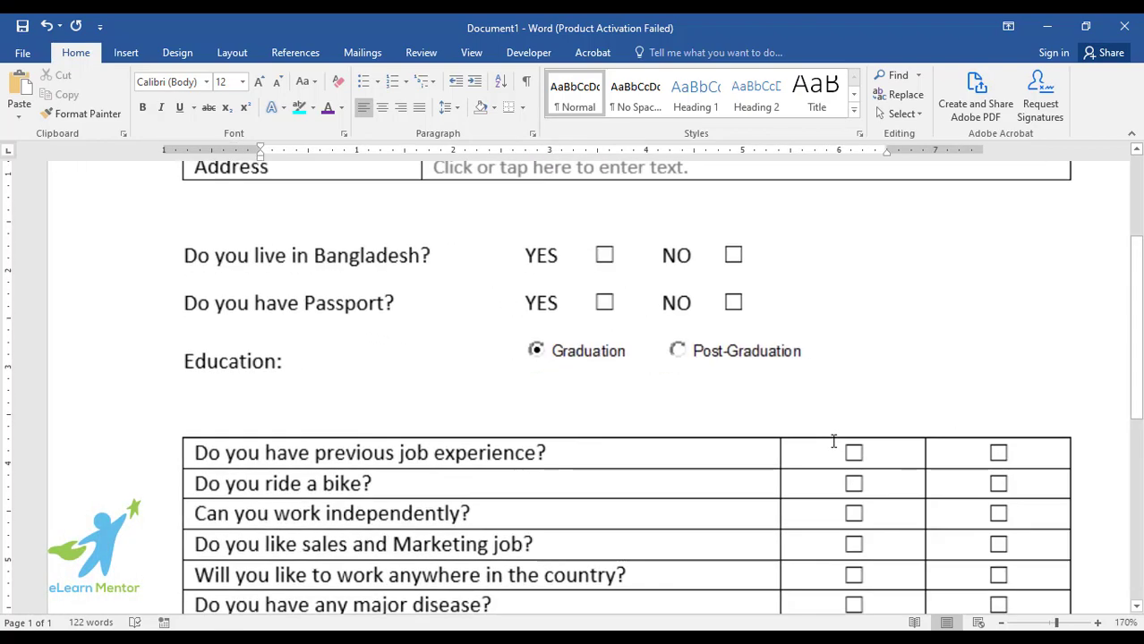
scroll(417, 383, down, 2)
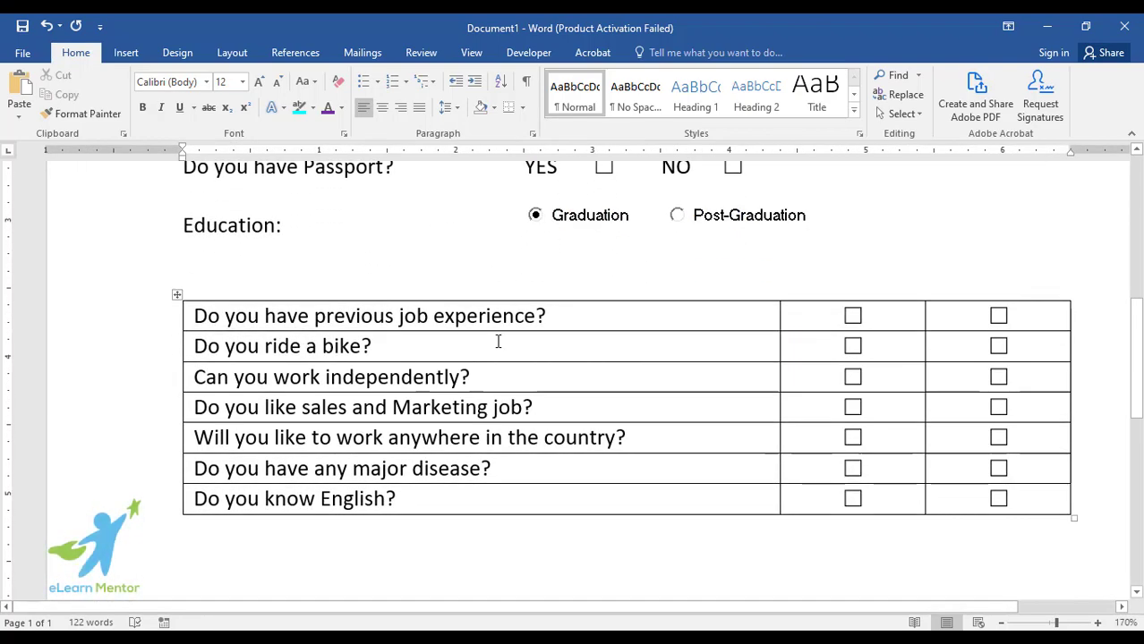
scroll(910, 382, up, 3)
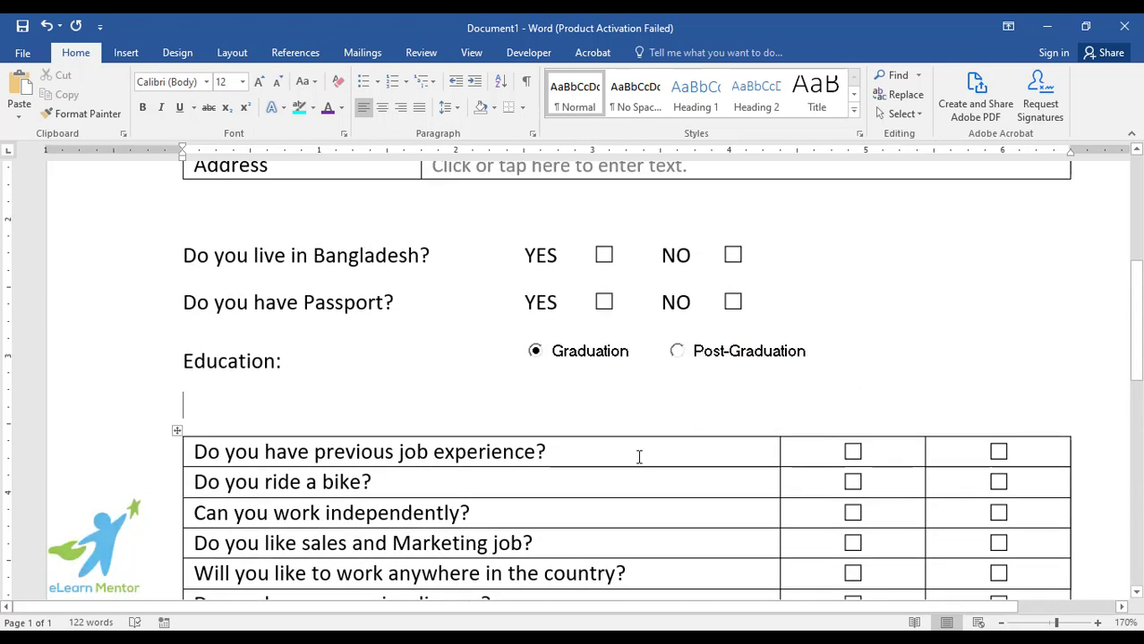
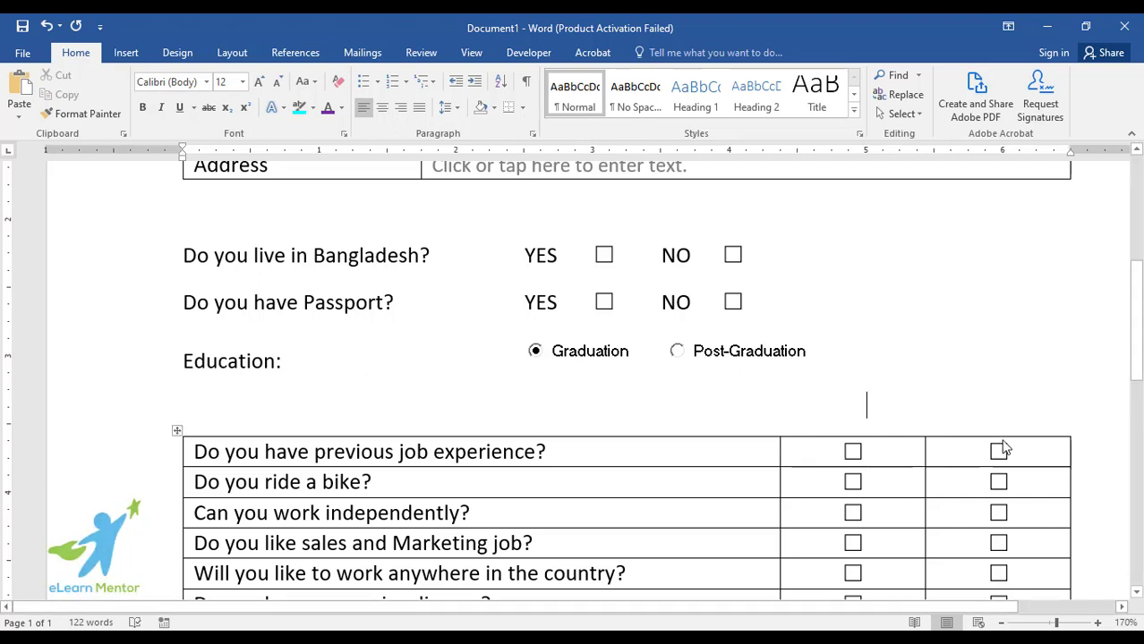
- Insert an empty row under the first table row and move the first question into it
key(Down)
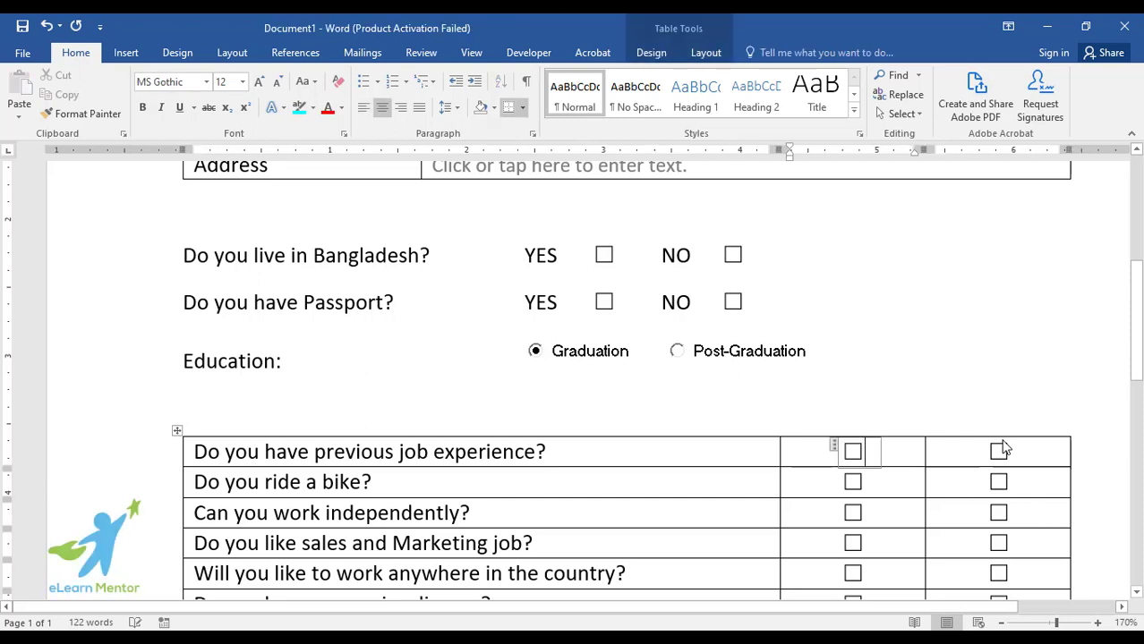
key(Up)
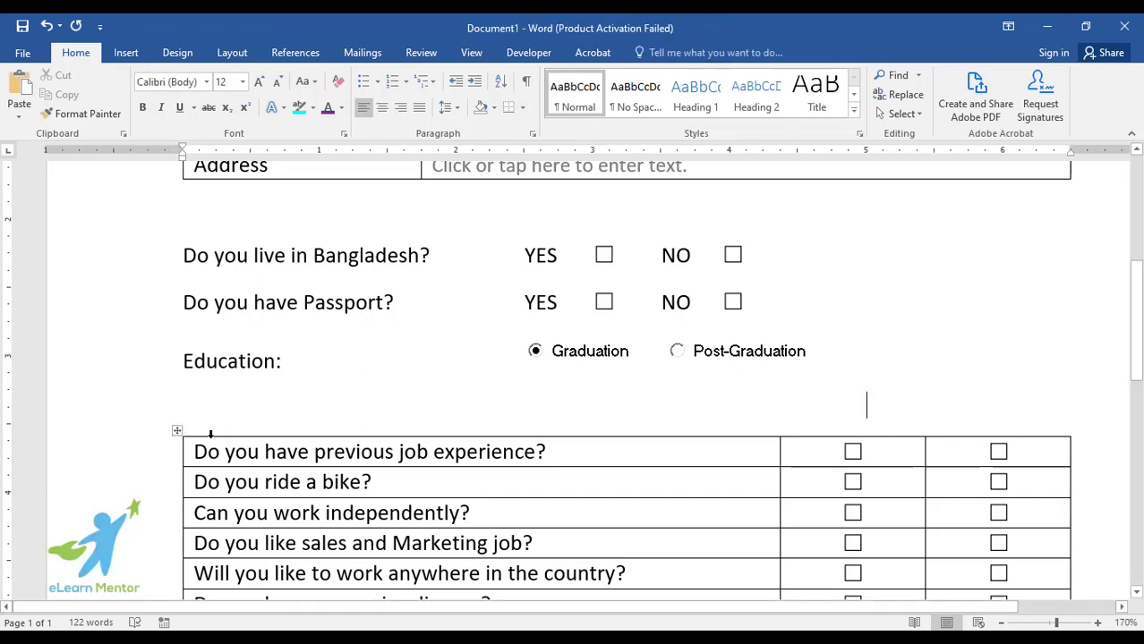
click(264, 452)
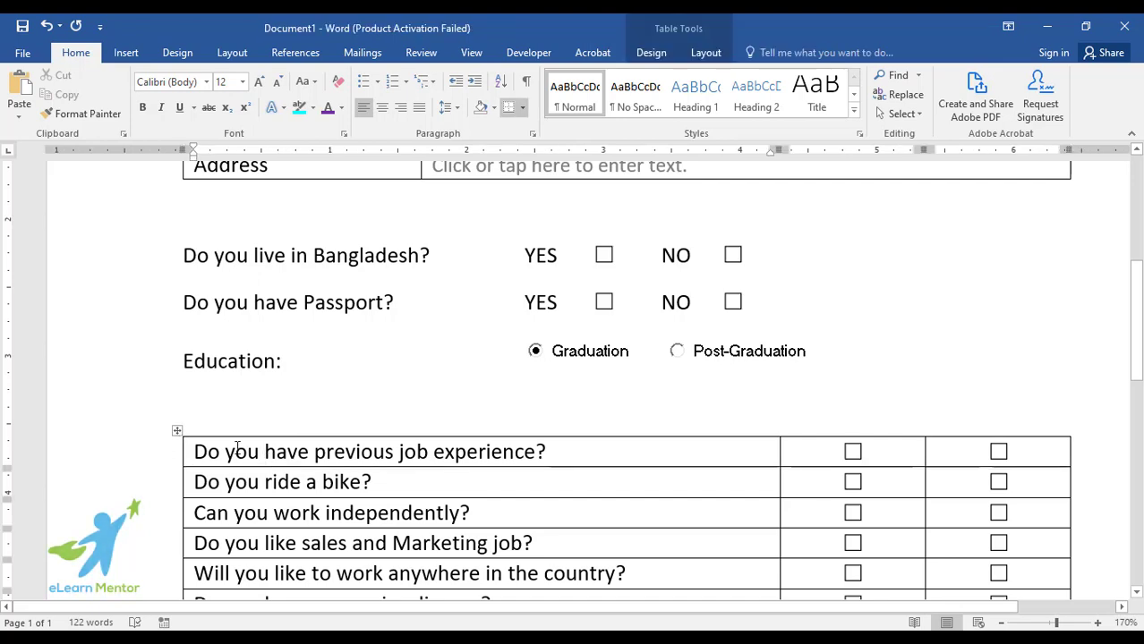
scroll(1044, 294, down, 4)
scroll(716, 376, up, 3)
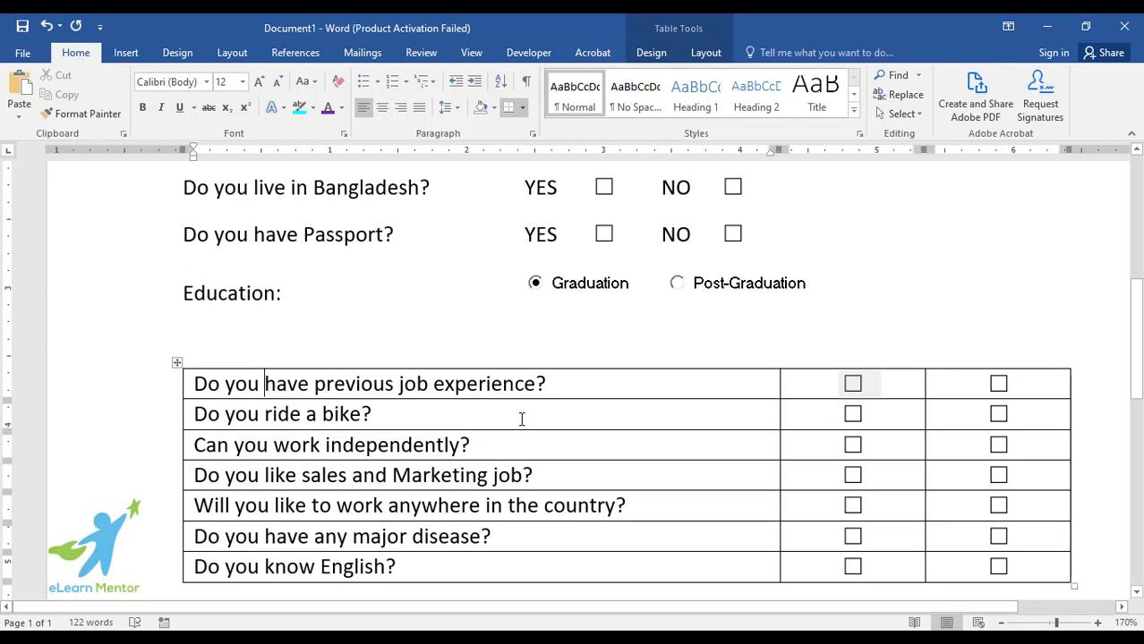
click(187, 364)
click(1001, 384)
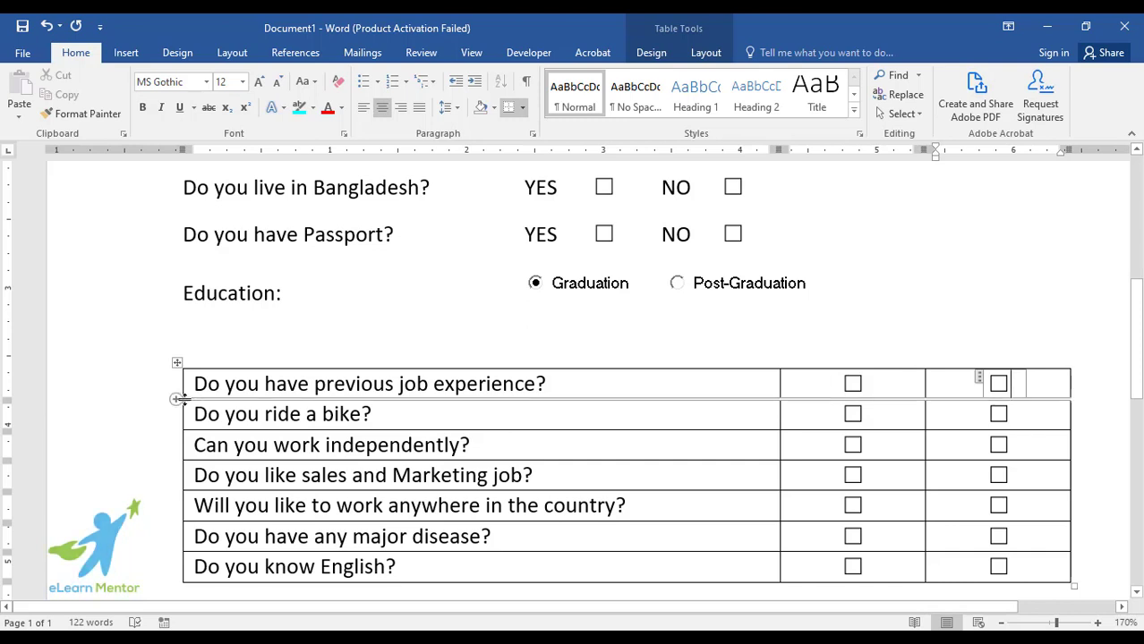
click(177, 399)
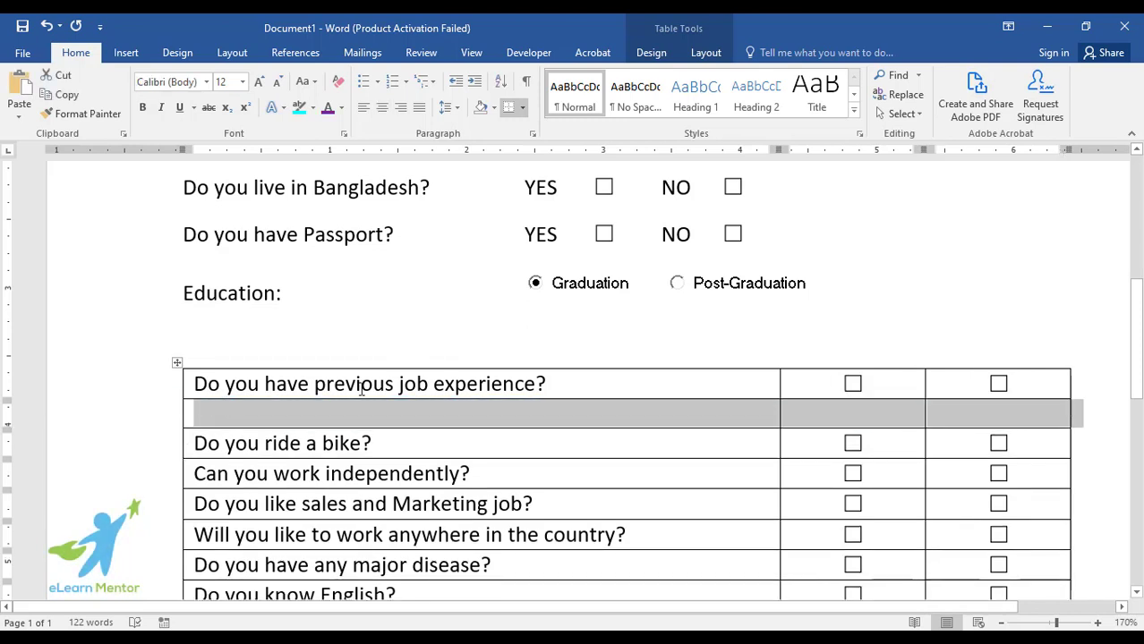
drag(362, 386, 999, 385)
key(Delete)
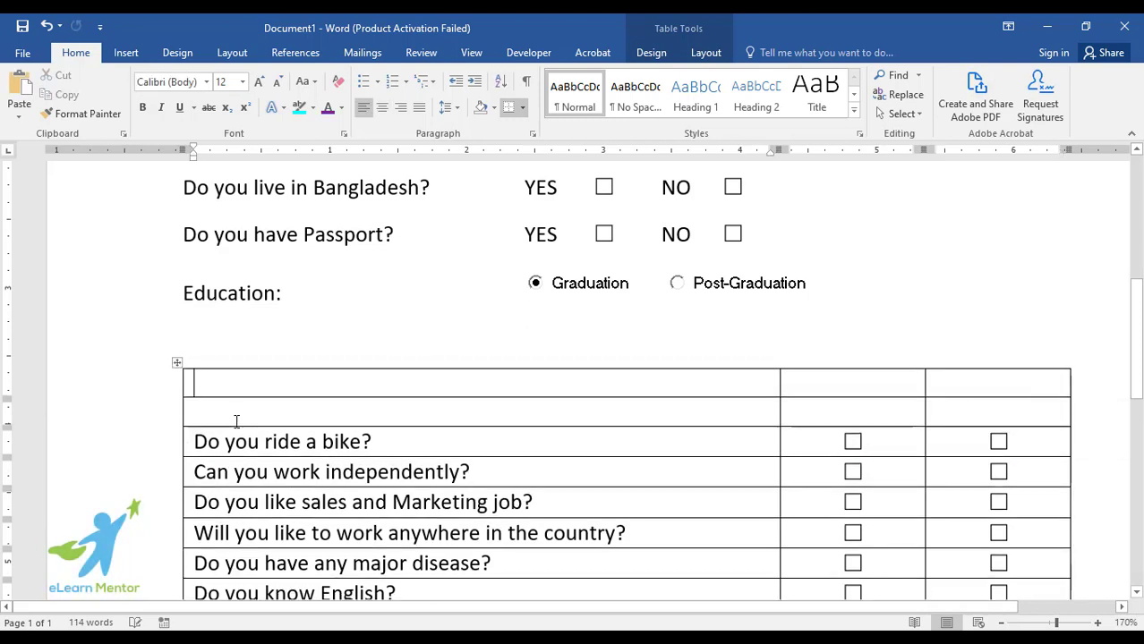
click(236, 422)
text(Do you have previous job experience?	☐	☐)
- Type the header cells Particulars, YES and NO in the top row
click(386, 381)
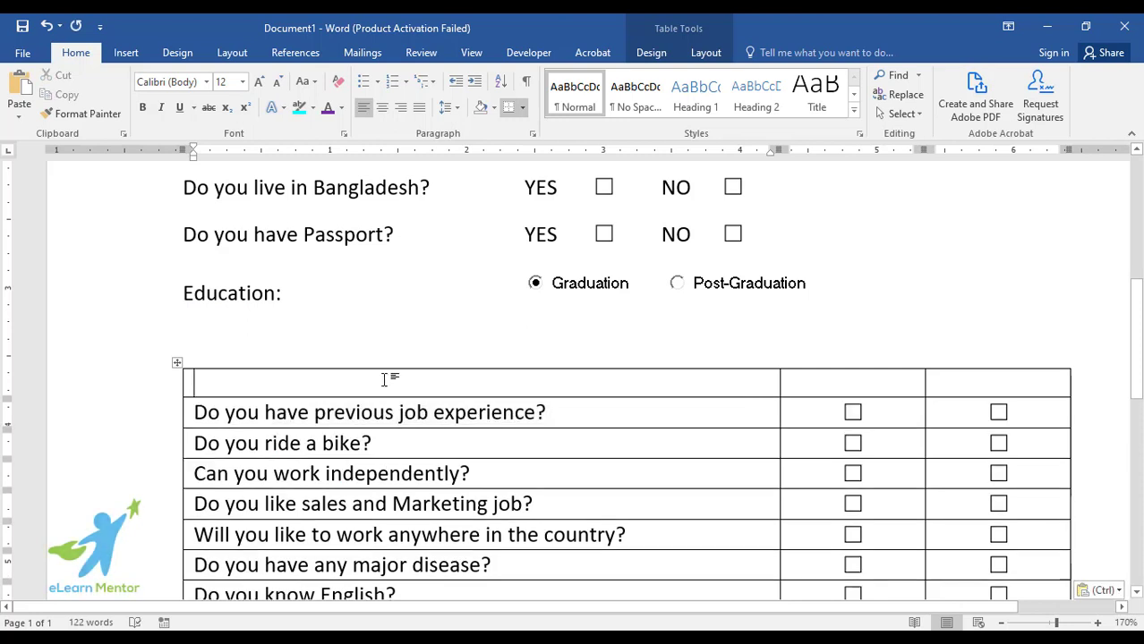
text(Parti)
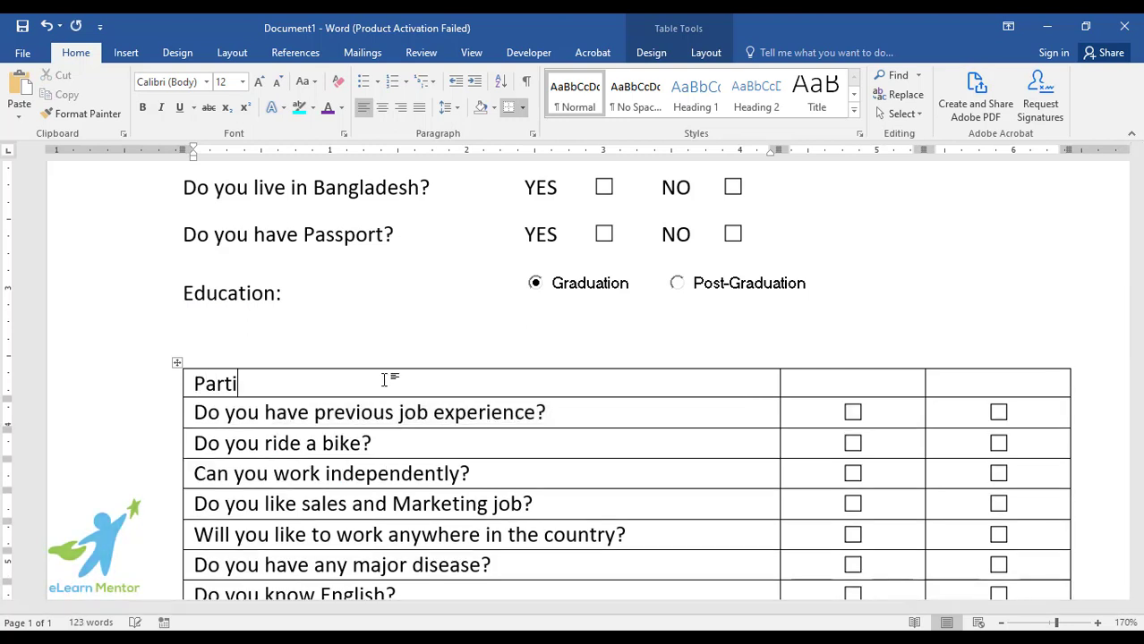
text(ars)
key(Tab)
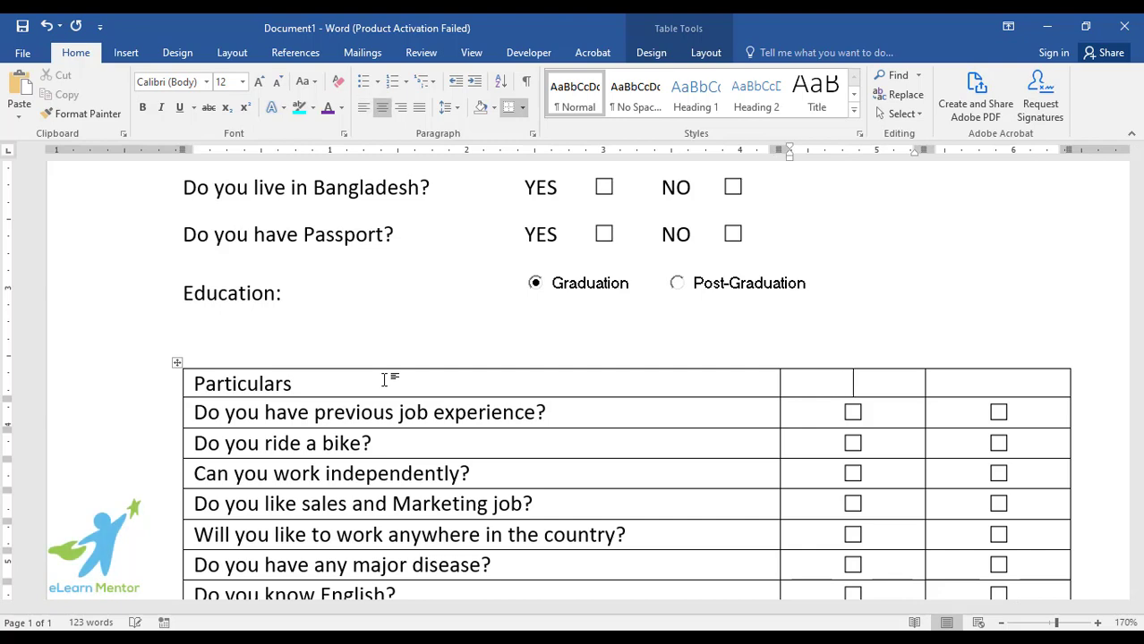
text(YES)
key(Tab)
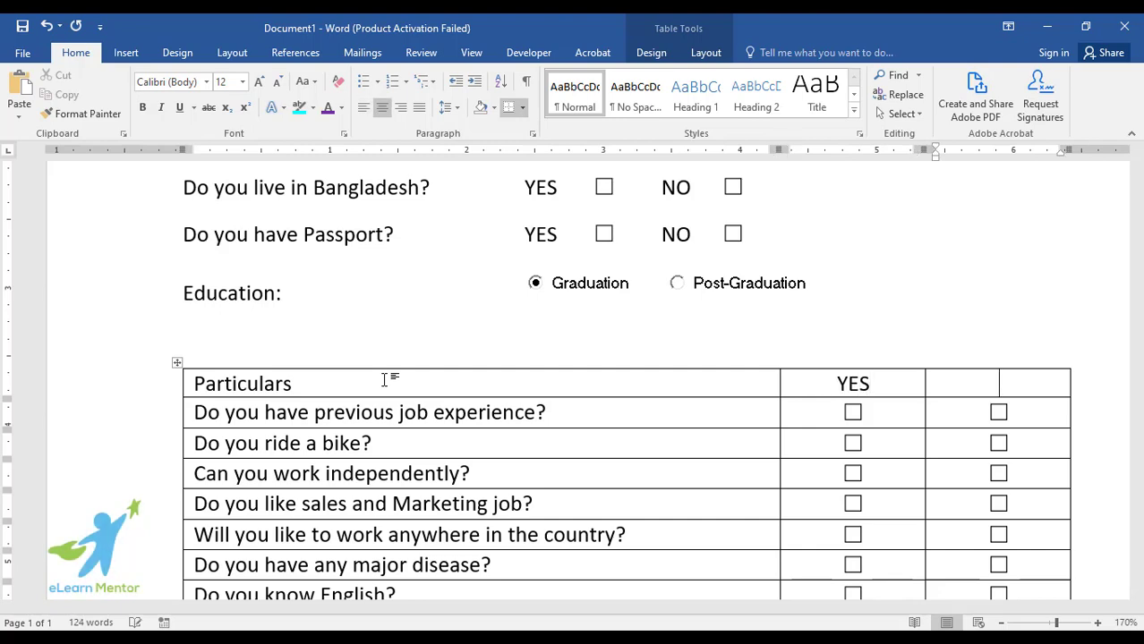
text(NO)
- Test the previous-job-experience YES checkbox by ticking and clearing it, then go below Photograph
scroll(391, 376, down, 4)
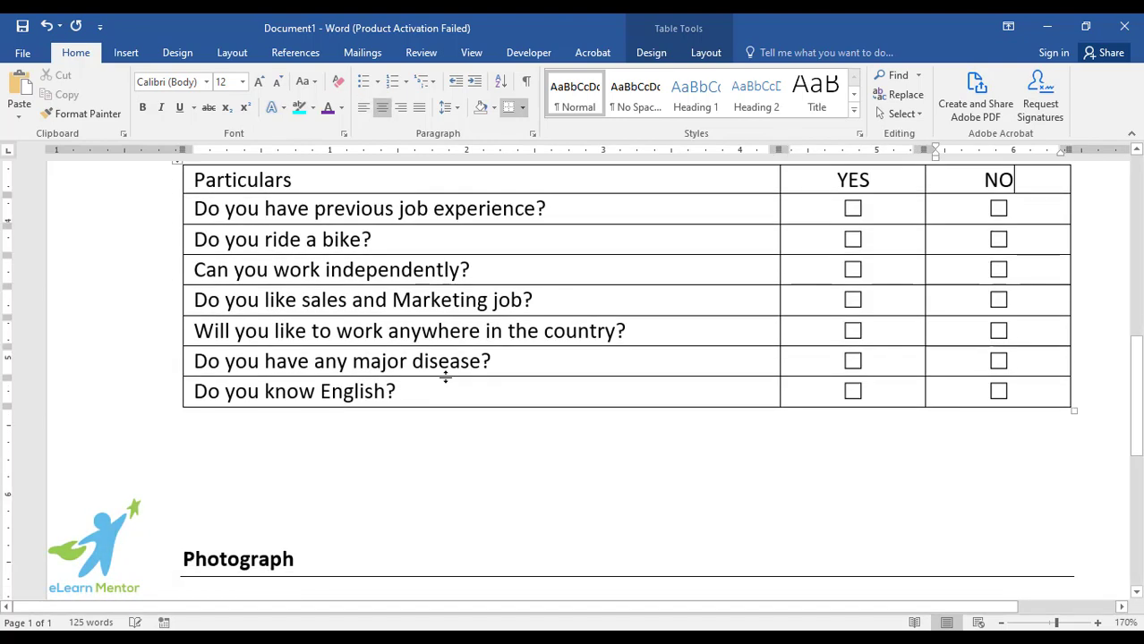
scroll(446, 376, up, 2)
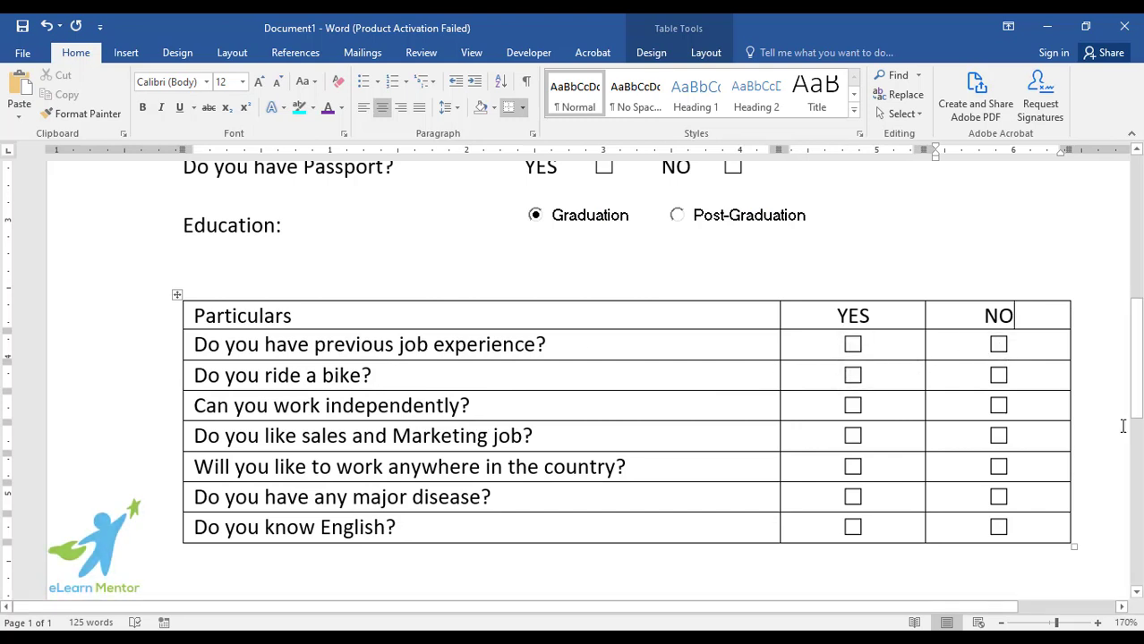
scroll(513, 475, up, 3)
scroll(514, 471, down, 4)
scroll(513, 471, up, 4)
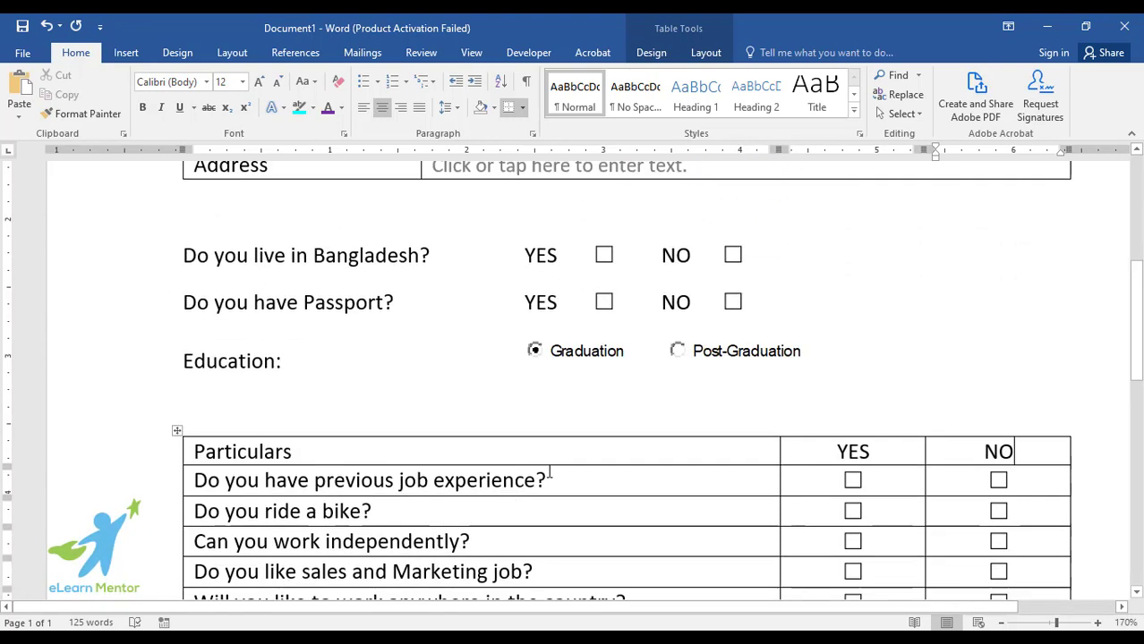
scroll(548, 475, down, 3)
click(854, 346)
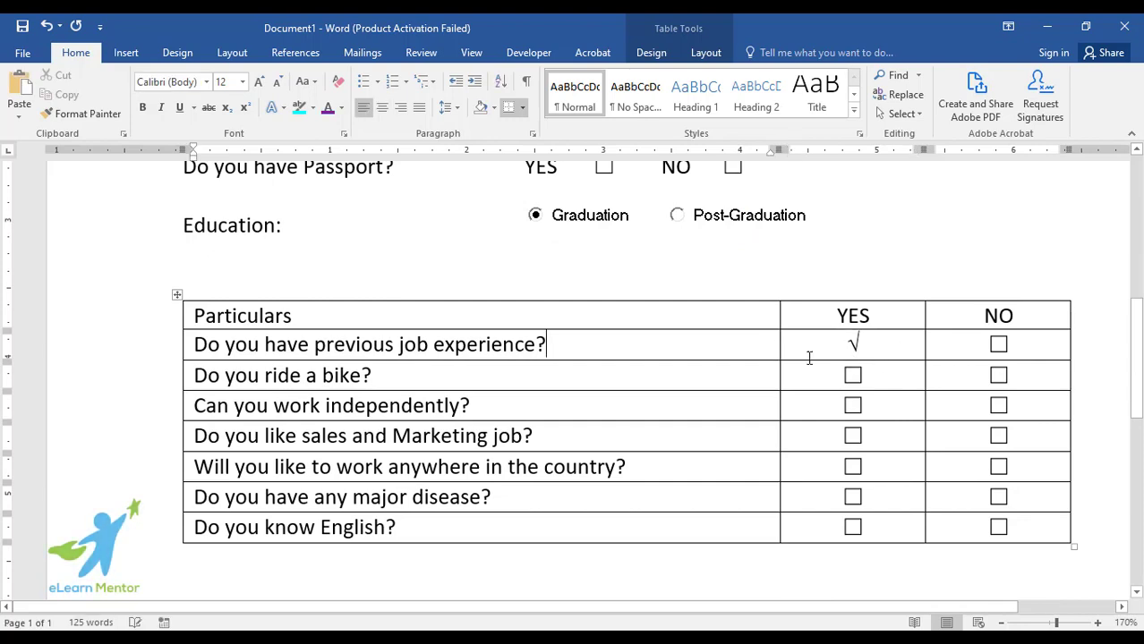
click(855, 344)
scroll(761, 454, down, 5)
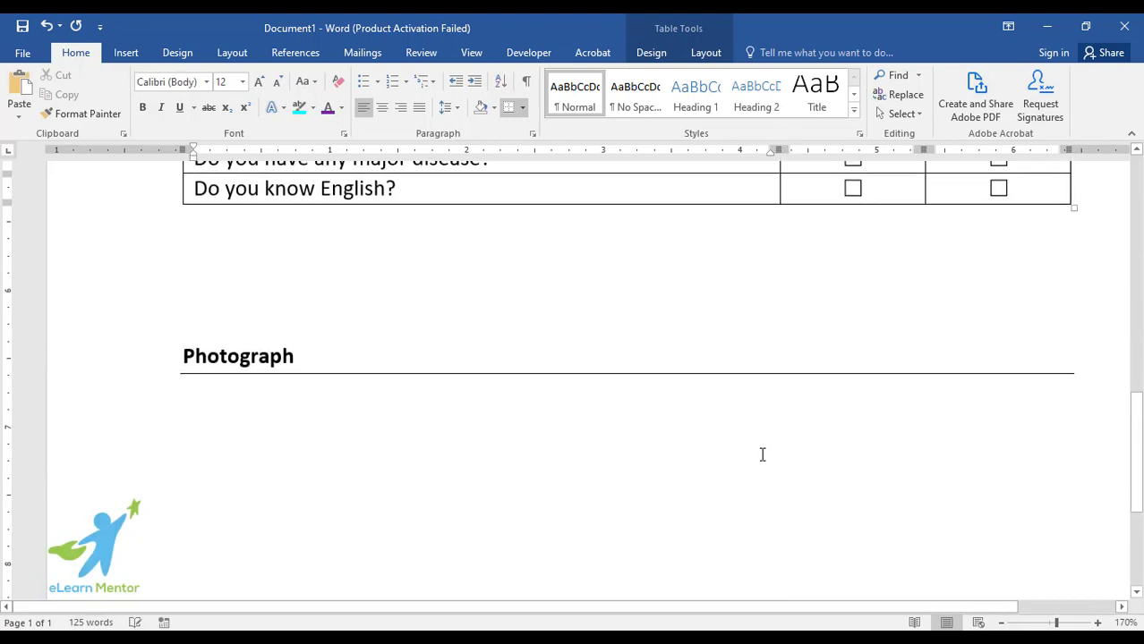
scroll(762, 454, up, 5)
scroll(762, 455, down, 4)
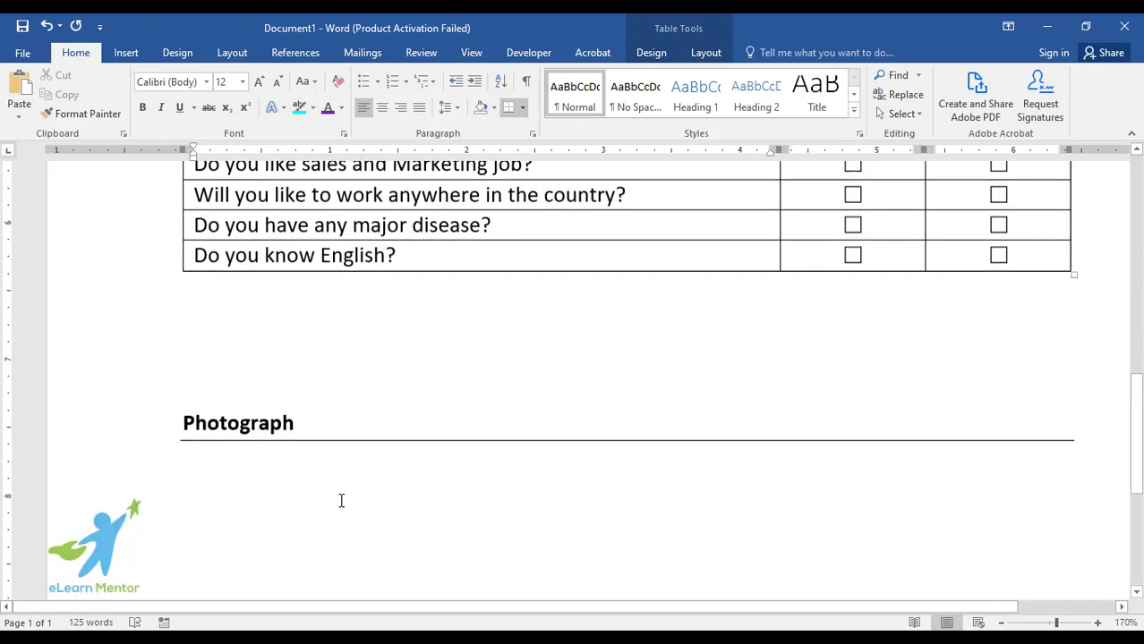
scroll(409, 567, down, 1)
ctrl+scroll(409, 568, down, 4)
ctrl+scroll(409, 568, down, 3)
scroll(409, 568, up, 3)
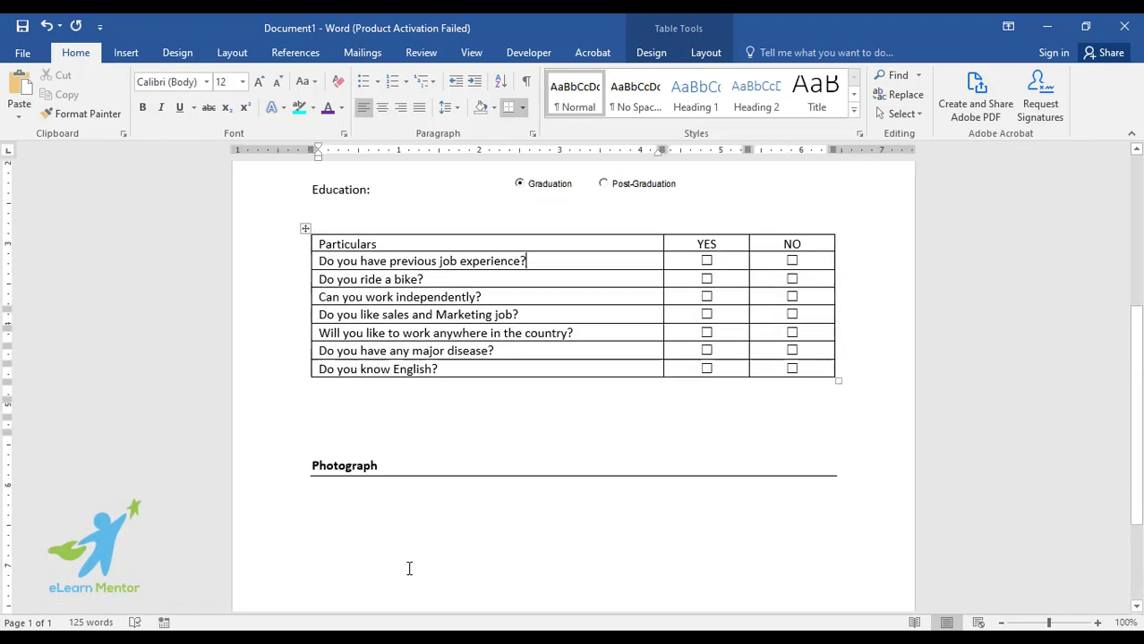
scroll(409, 569, up, 4)
scroll(409, 568, down, 5)
ctrl+scroll(396, 468, up, 4)
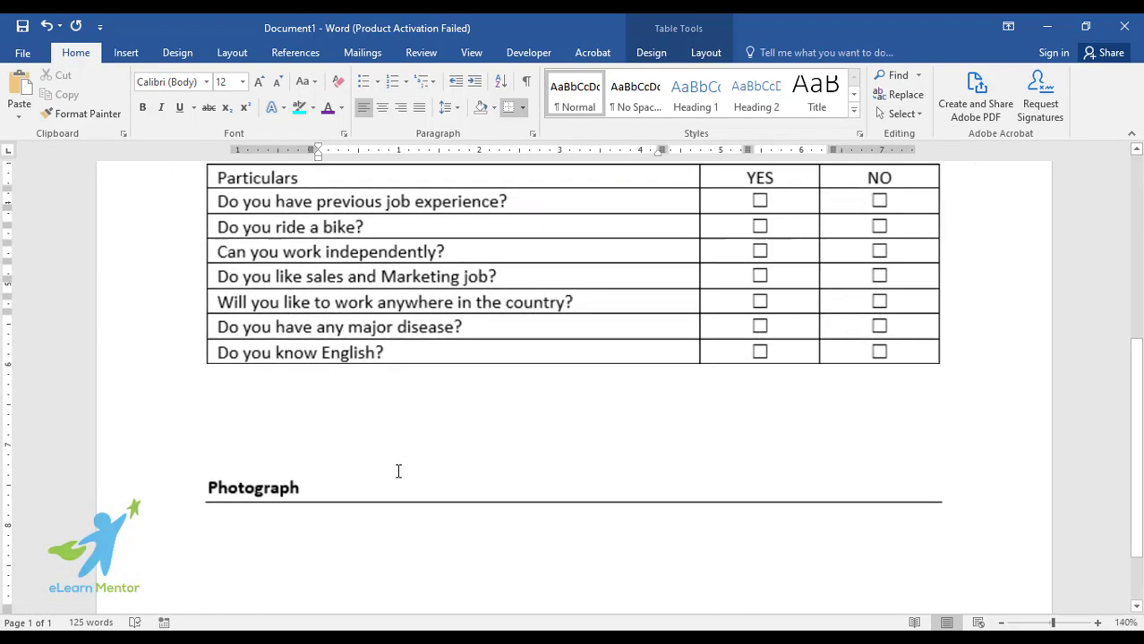
scroll(270, 512, down, 2)
click(241, 379)
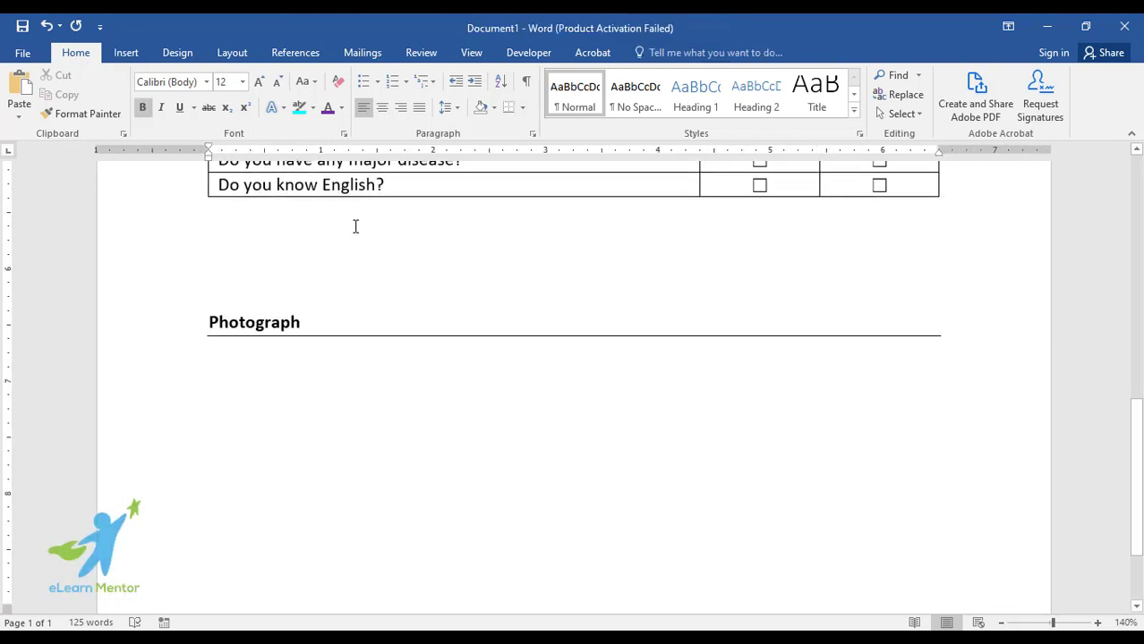
- Insert a picture content control under Photograph and shrink it to a smaller square
click(541, 57)
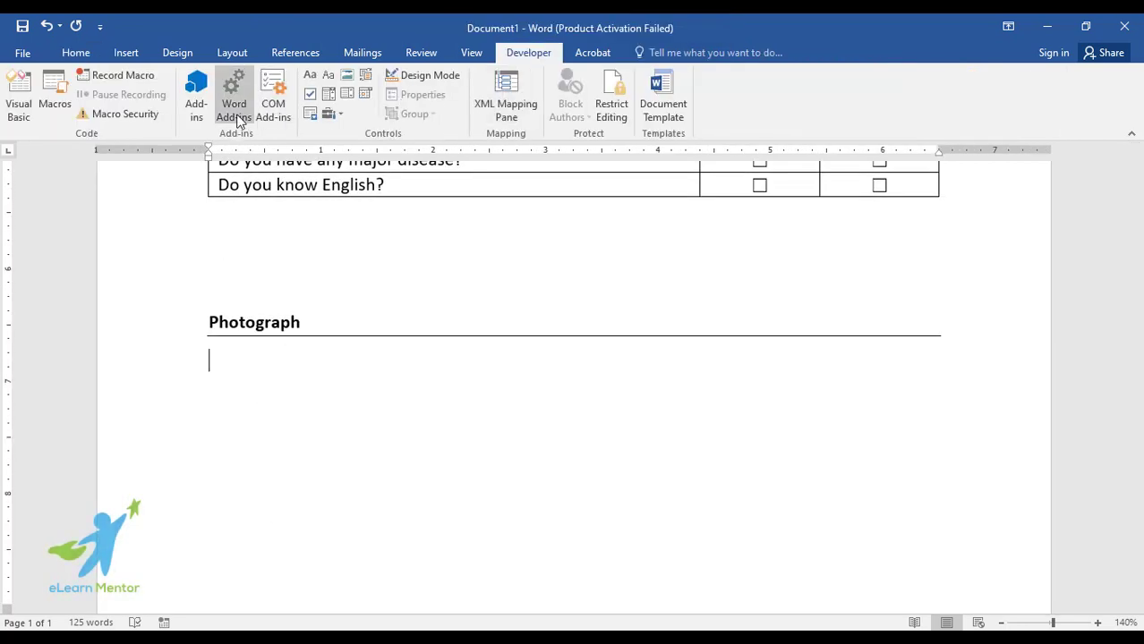
click(348, 77)
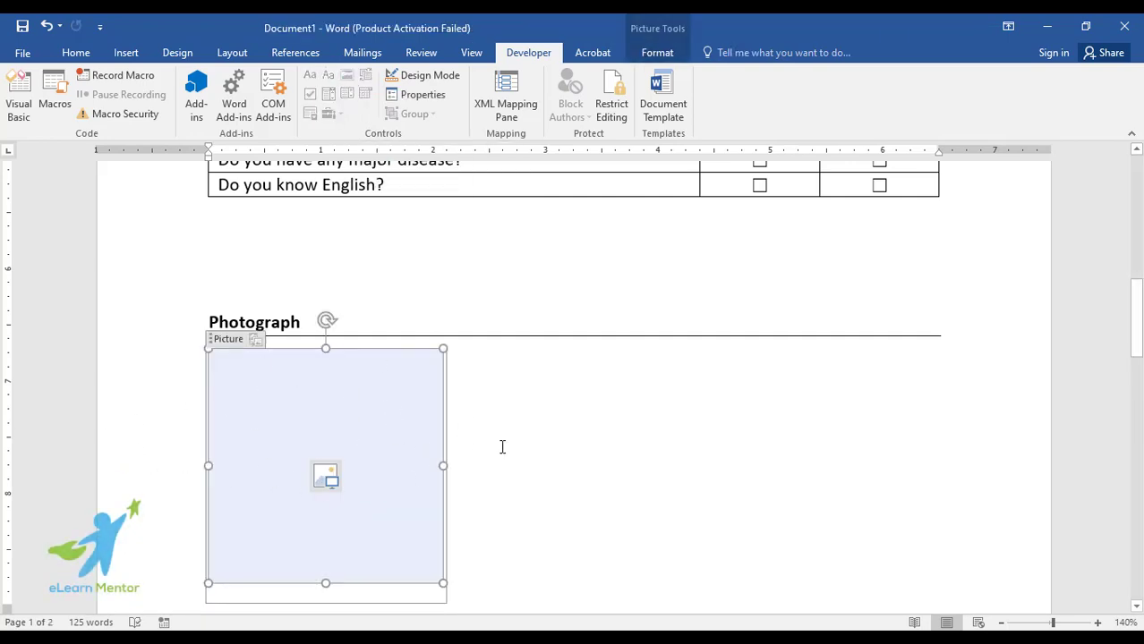
scroll(504, 451, down, 3)
scroll(539, 442, down, 2)
scroll(511, 465, up, 4)
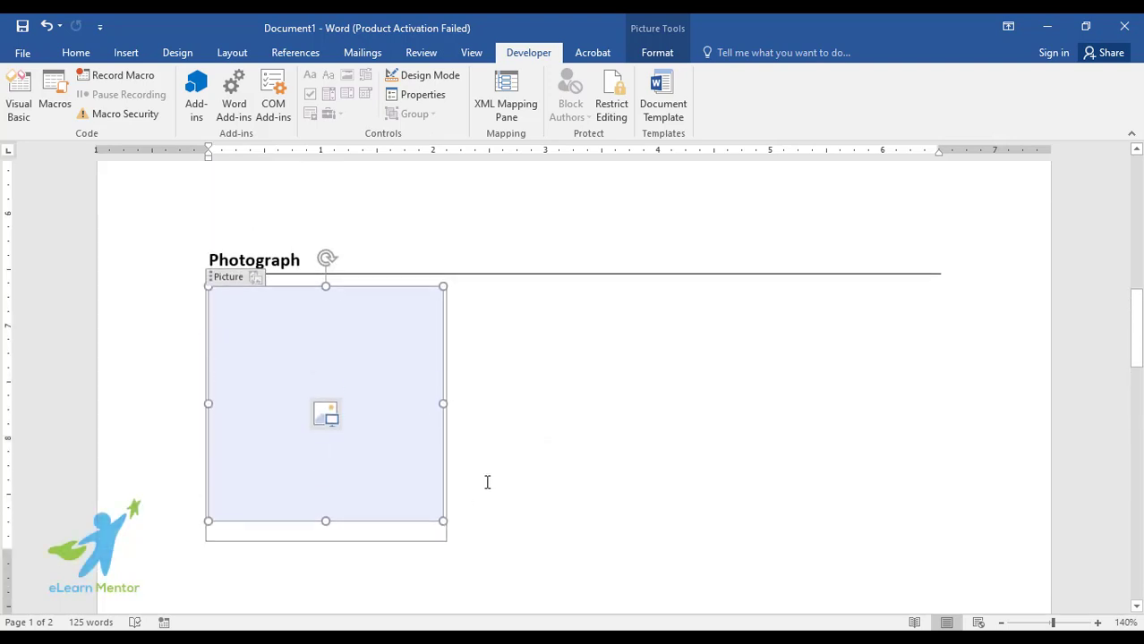
drag(443, 528, 386, 470)
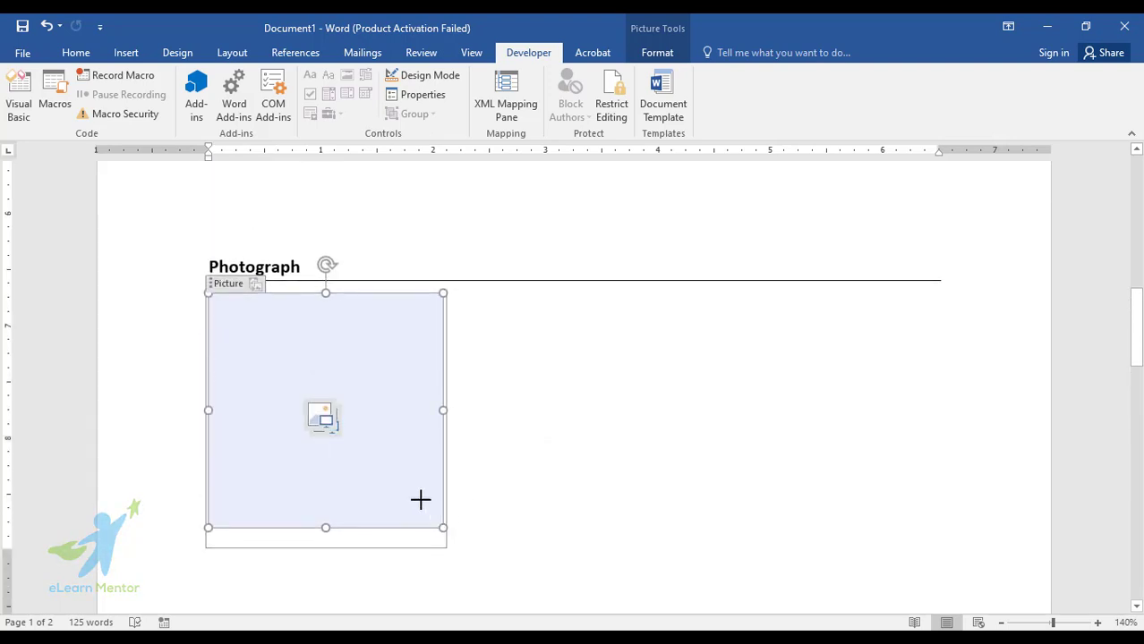
click(542, 484)
scroll(539, 482, down, 1)
scroll(529, 528, up, 3)
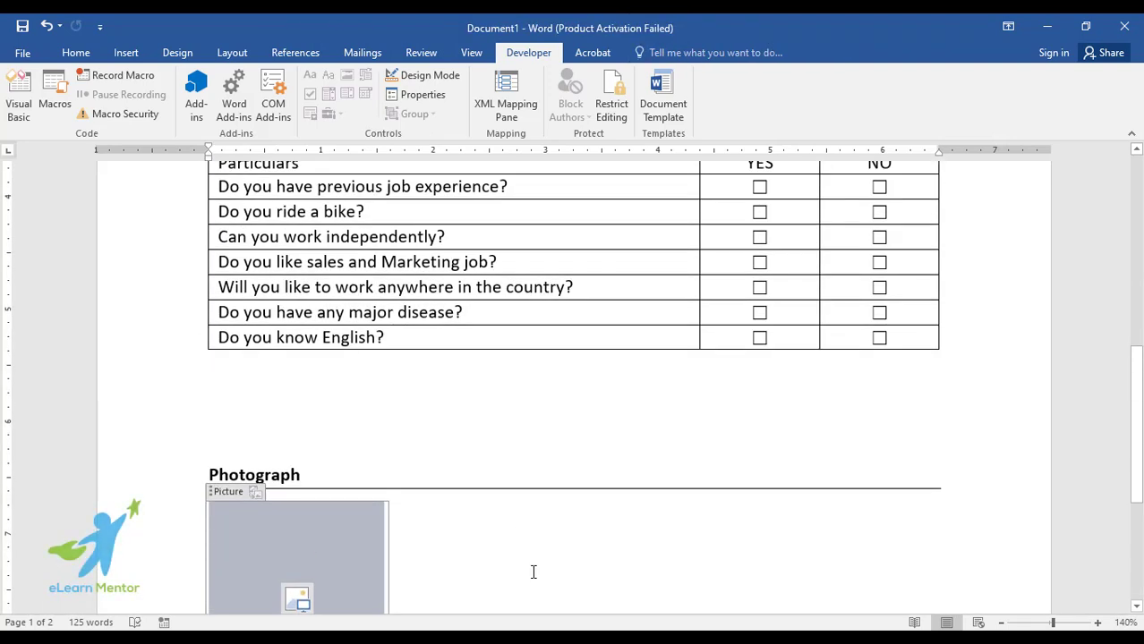
scroll(534, 572, down, 3)
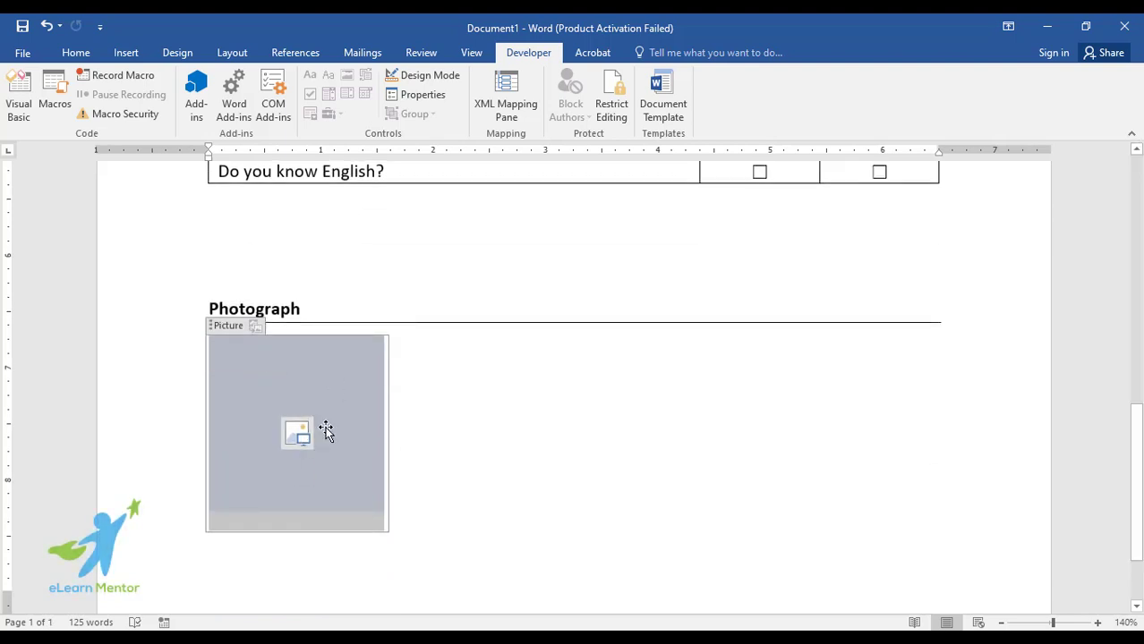
- Fill the picture control with 'my photo' from the Desktop and return to the top
click(300, 436)
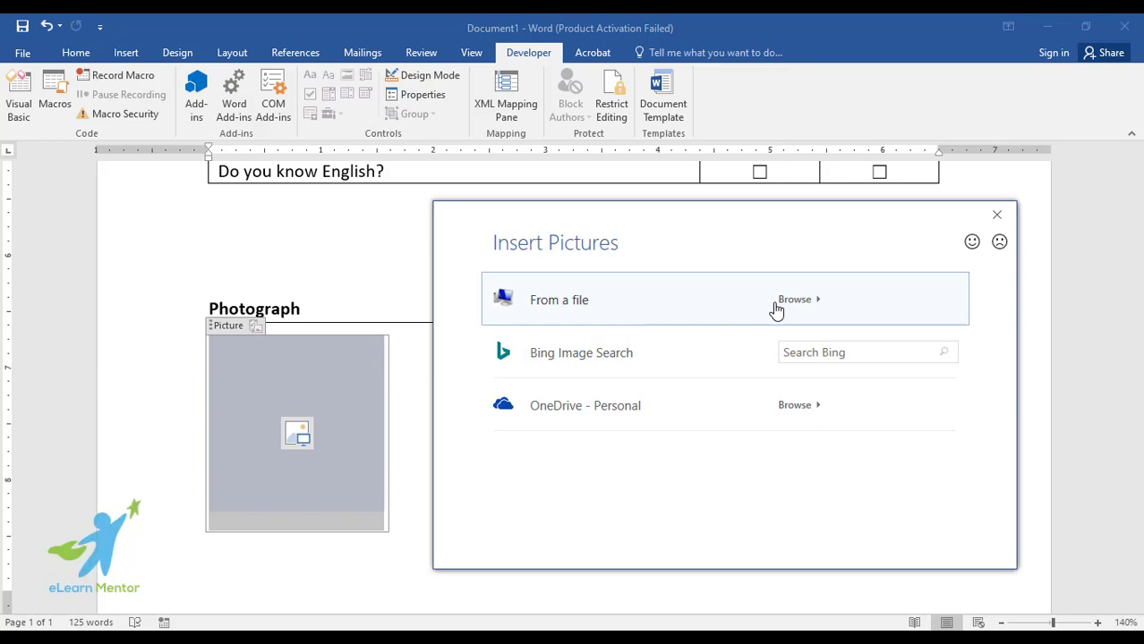
click(776, 309)
scroll(665, 385, down, 3)
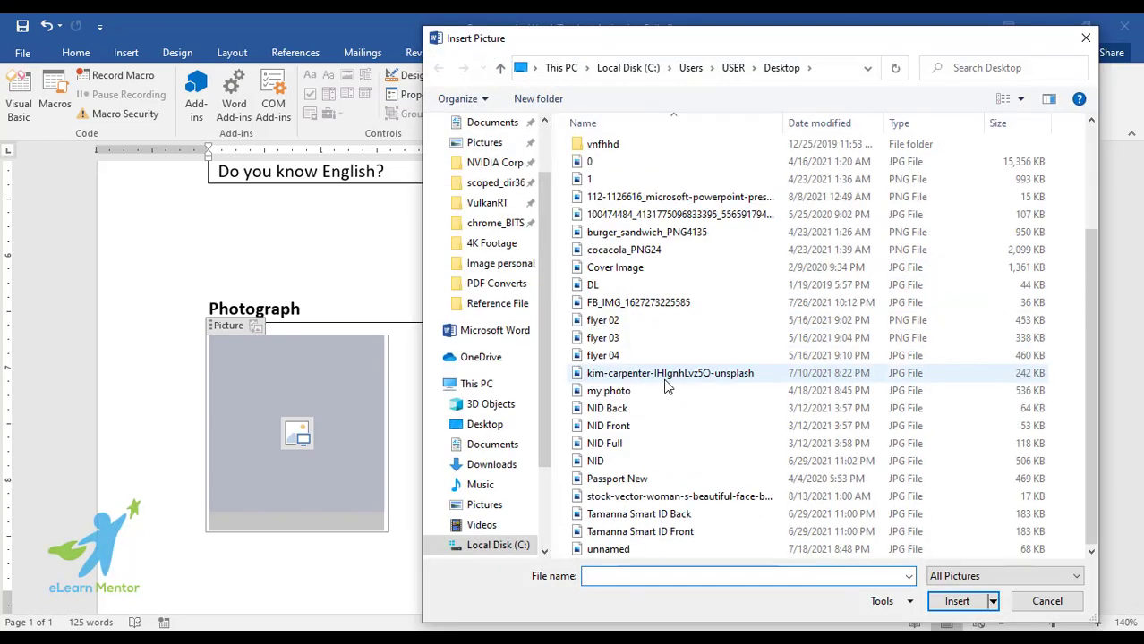
scroll(497, 322, up, 2)
scroll(488, 251, up, 2)
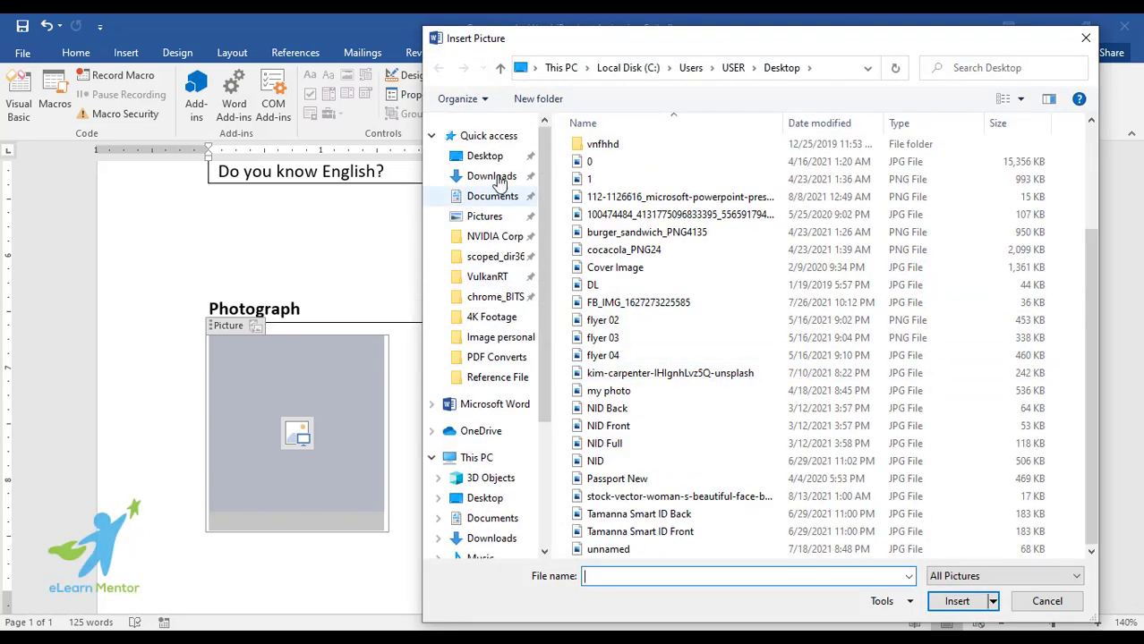
click(484, 155)
scroll(707, 371, down, 3)
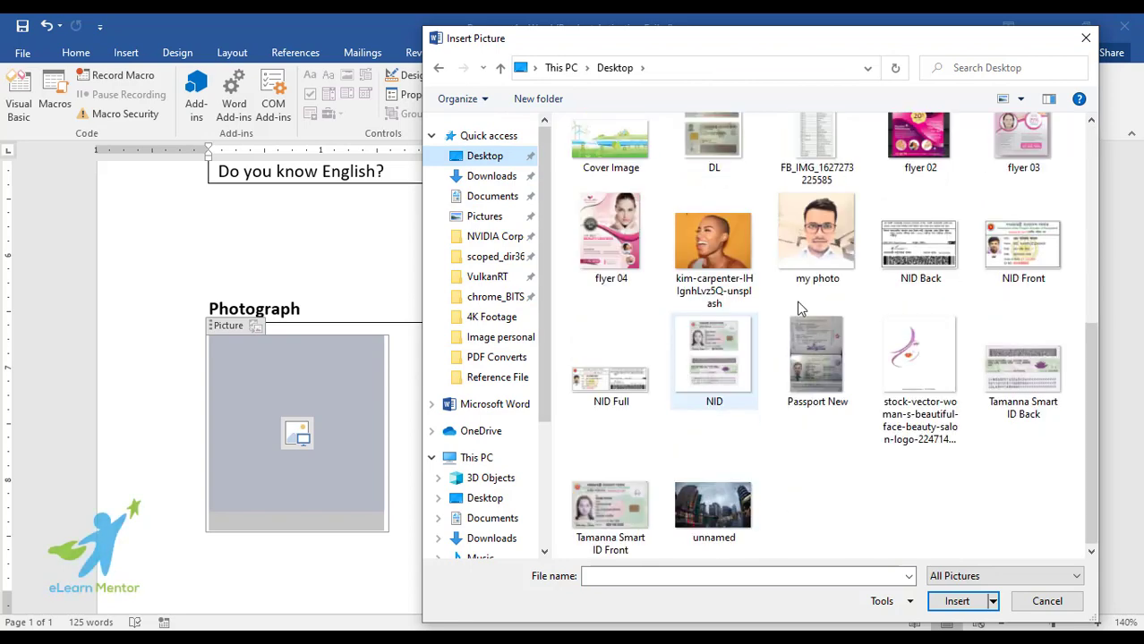
click(817, 238)
click(957, 601)
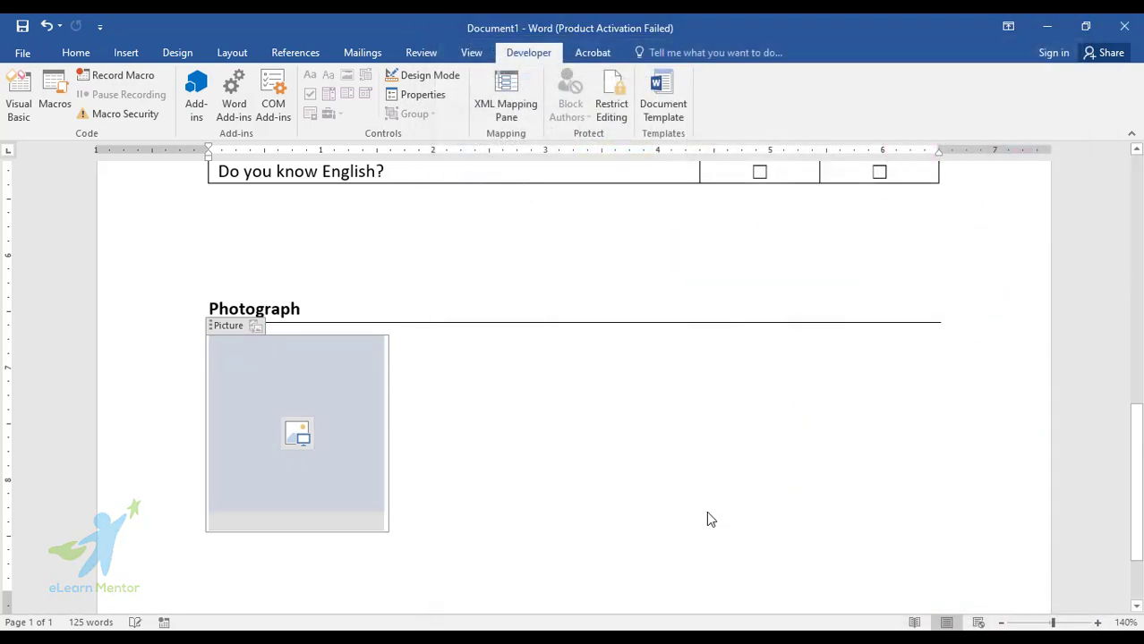
click(602, 493)
scroll(602, 493, down, 2)
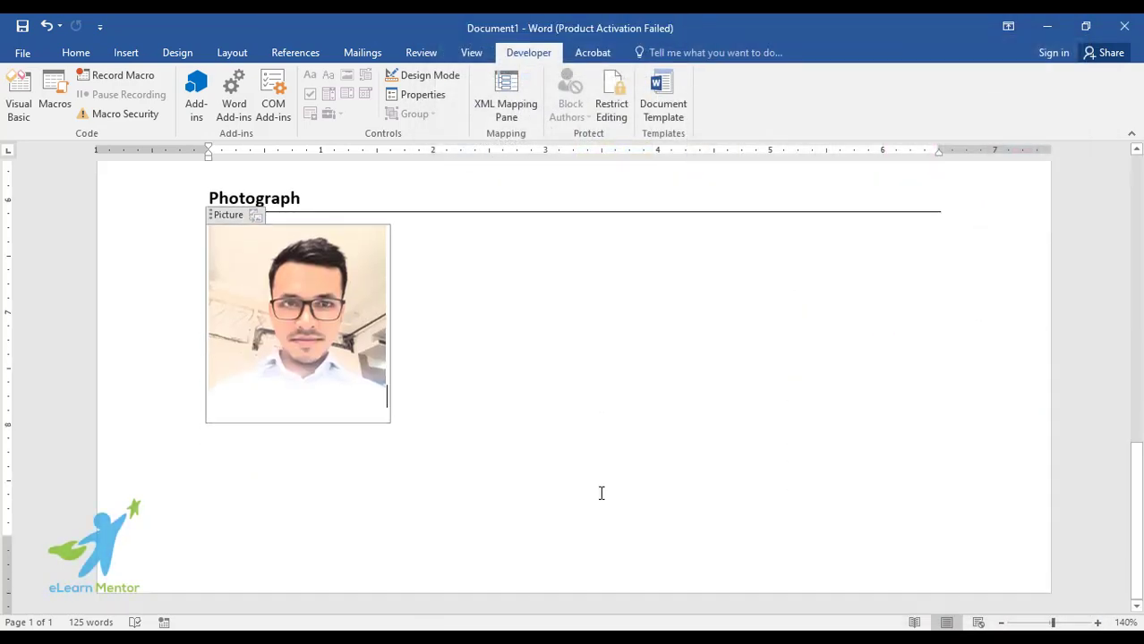
scroll(601, 493, up, 3)
scroll(602, 493, down, 3)
scroll(601, 493, up, 3)
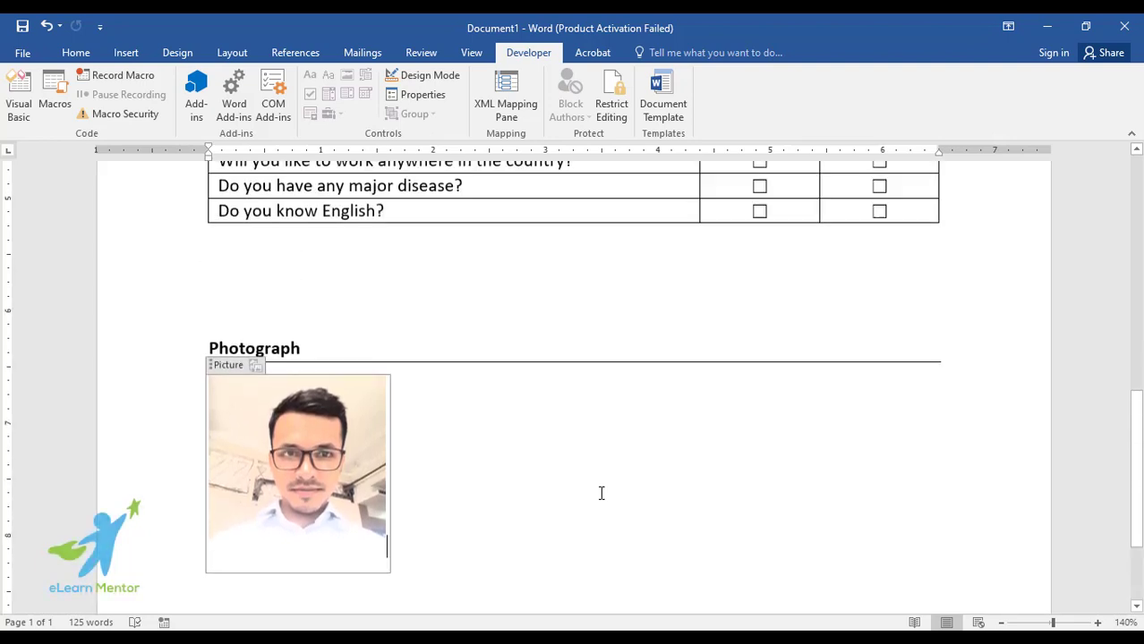
scroll(601, 493, down, 3)
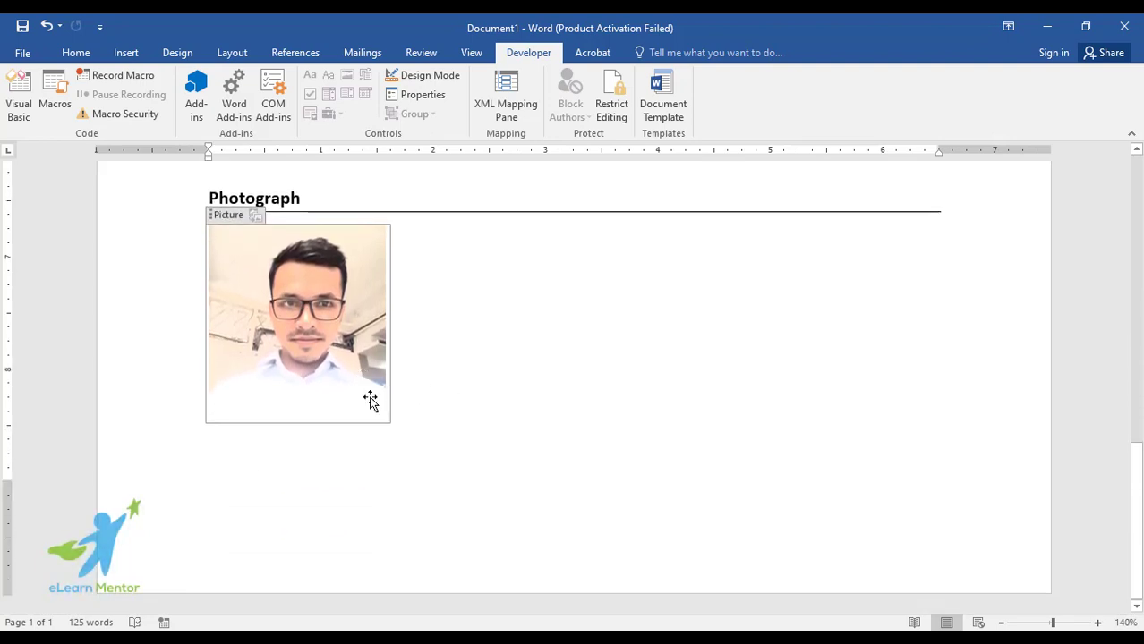
scroll(443, 447, up, 3)
scroll(443, 447, up, 1)
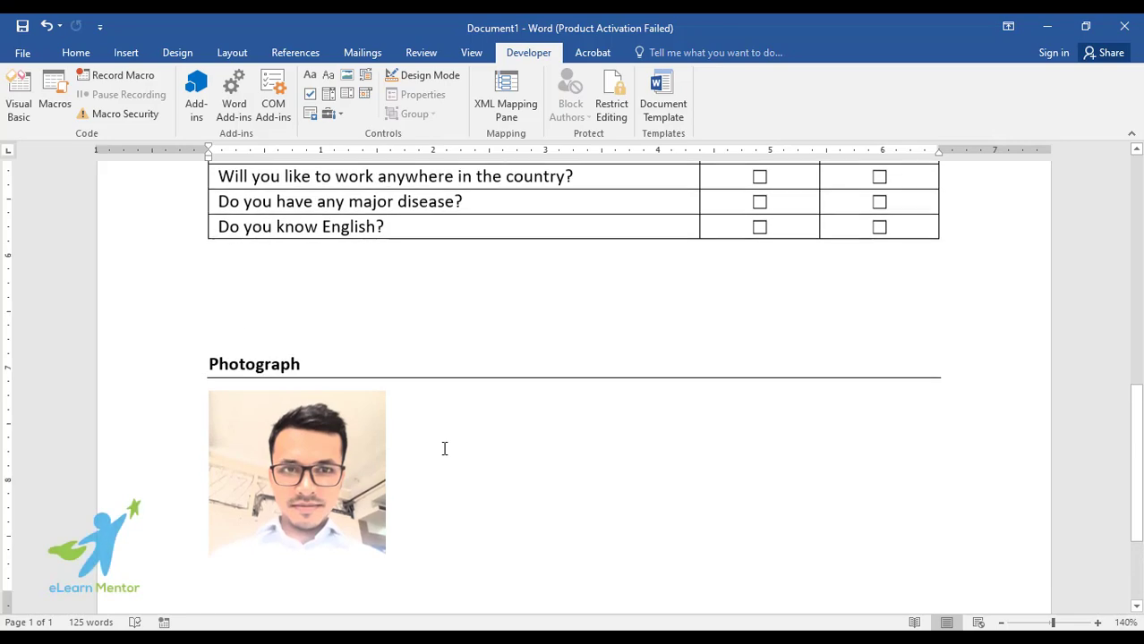
scroll(443, 447, down, 3)
ctrl+scroll(443, 447, down, 5)
scroll(618, 470, up, 5)
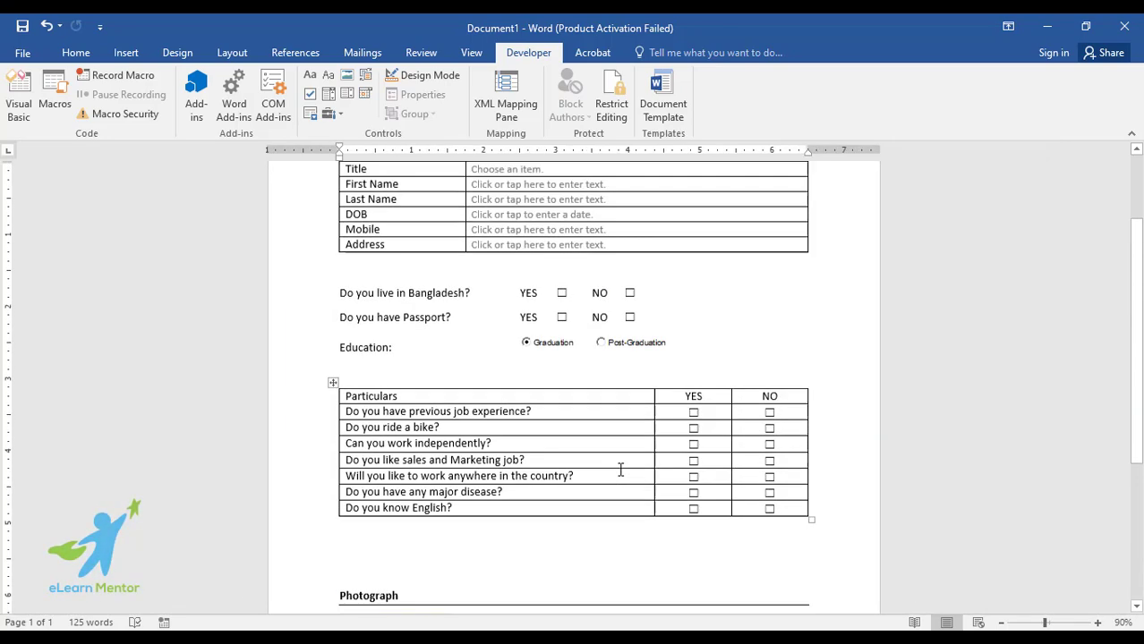
scroll(617, 470, up, 3)
scroll(621, 470, down, 3)
scroll(620, 470, down, 4)
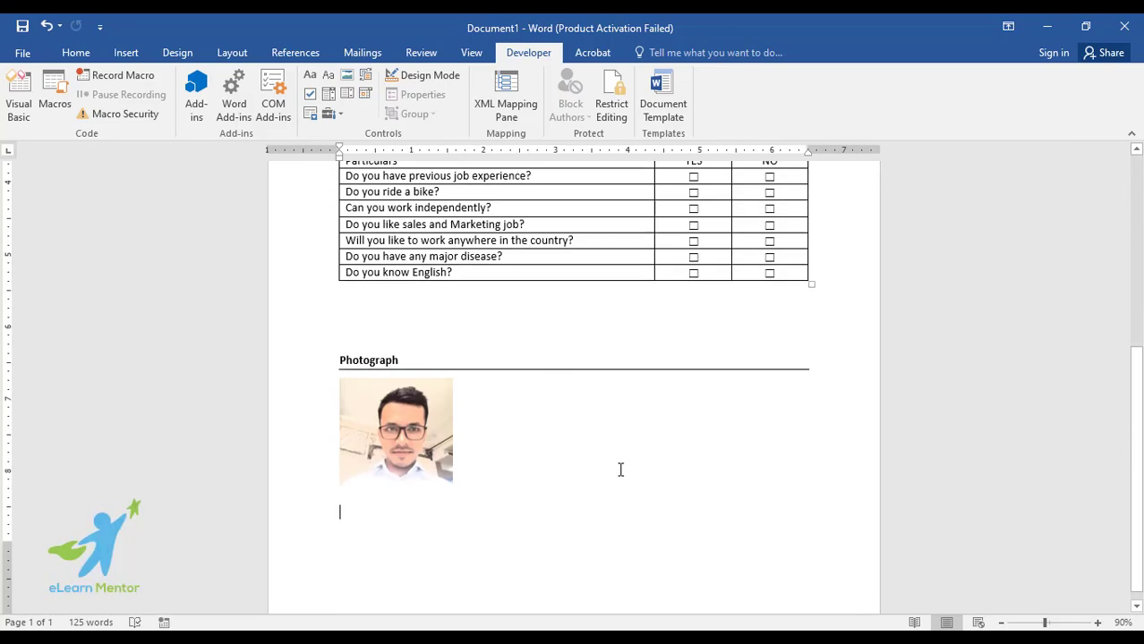
scroll(505, 461, down, 1)
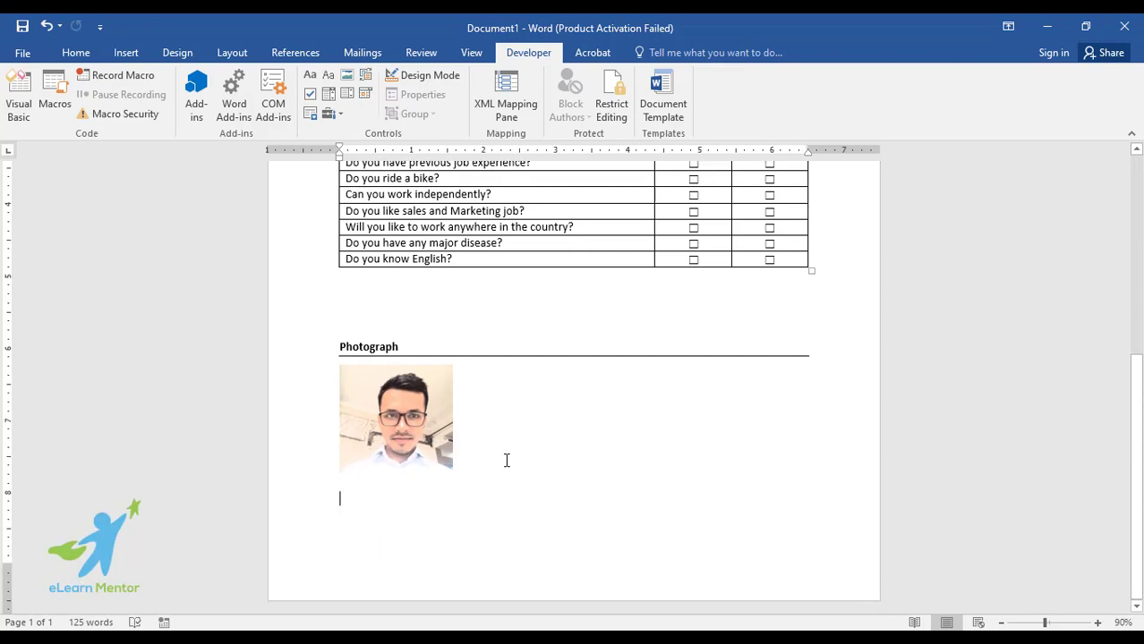
scroll(506, 460, up, 4)
scroll(506, 460, down, 3)
scroll(506, 460, up, 1)
scroll(506, 460, up, 4)
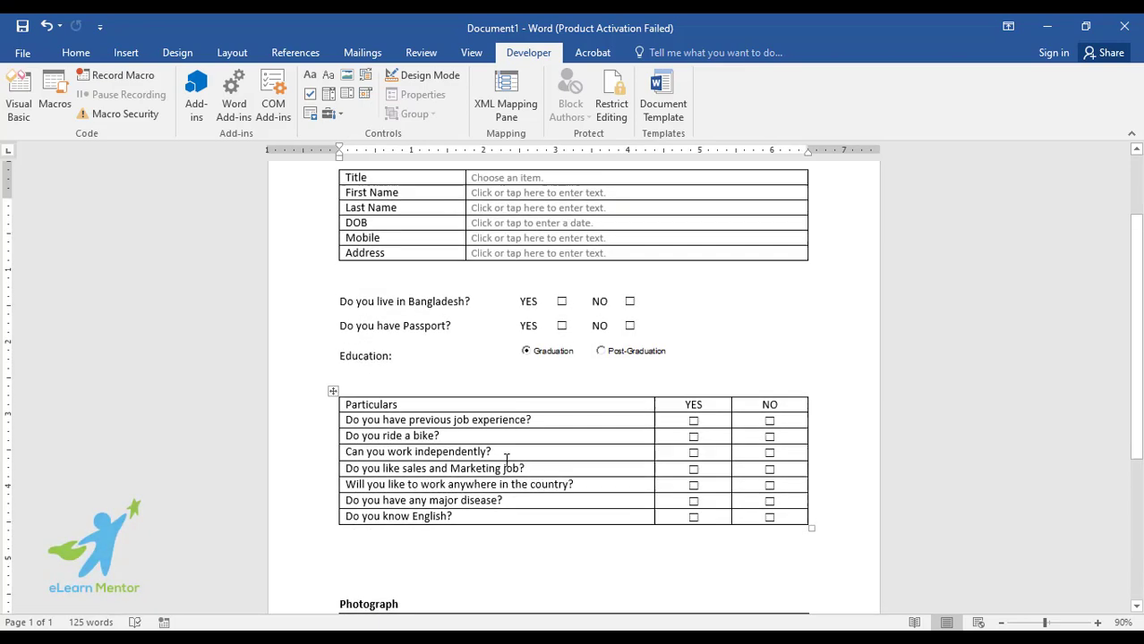
ctrl+scroll(506, 460, up, 5)
ctrl+scroll(505, 460, up, 4)
ctrl+scroll(506, 460, down, 3)
ctrl+scroll(506, 460, down, 3)
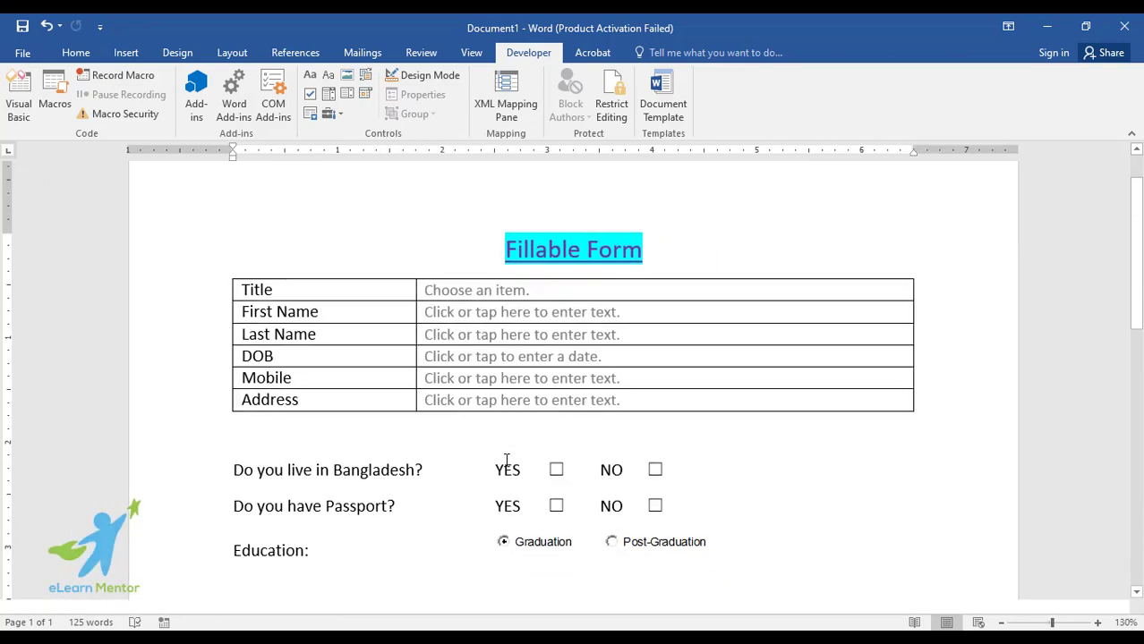
ctrl+scroll(506, 460, down, 3)
ctrl+scroll(506, 460, up, 3)
ctrl+scroll(506, 456, up, 6)
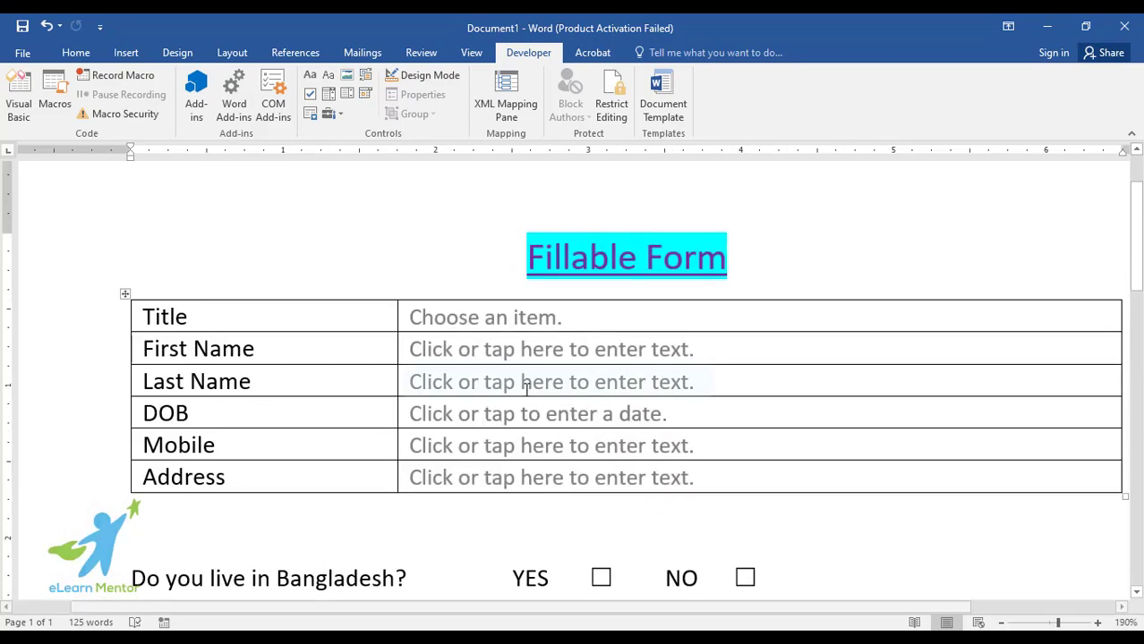
ctrl+scroll(526, 385, down, 5)
ctrl+scroll(526, 390, down, 3)
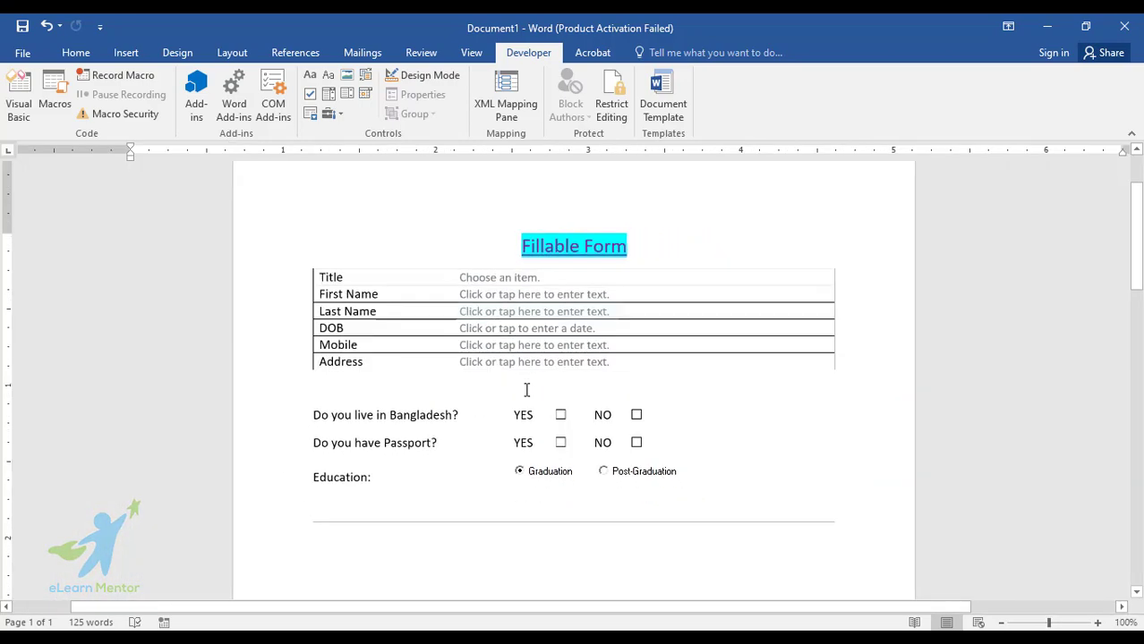
- Set the Title to Mr. and enter the applicant's first and last name
click(529, 276)
click(555, 278)
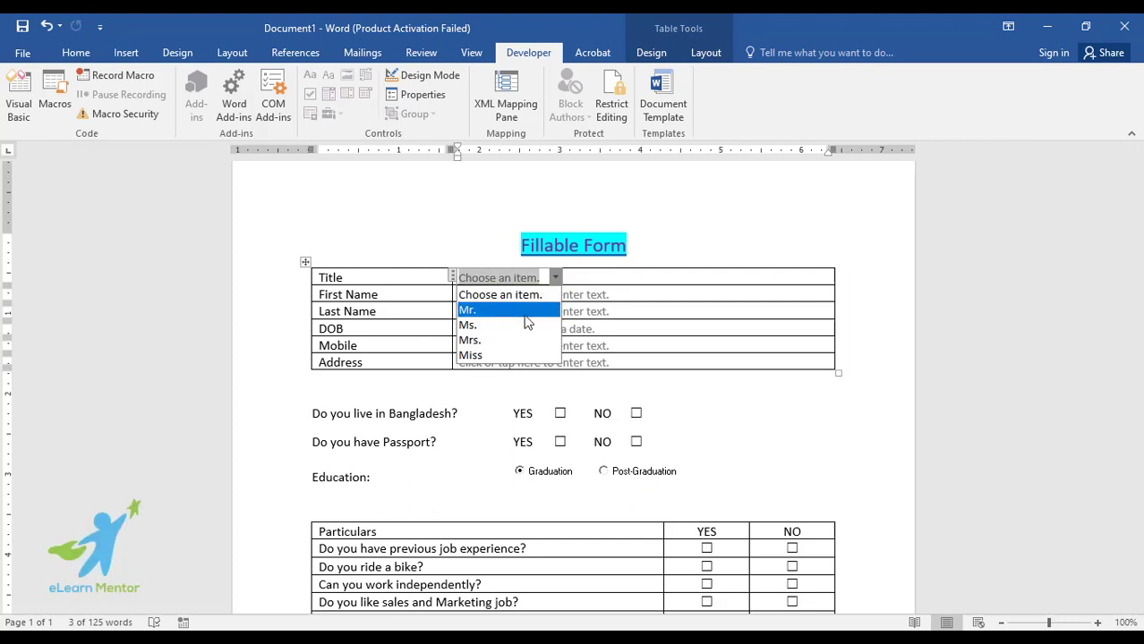
click(526, 316)
click(494, 298)
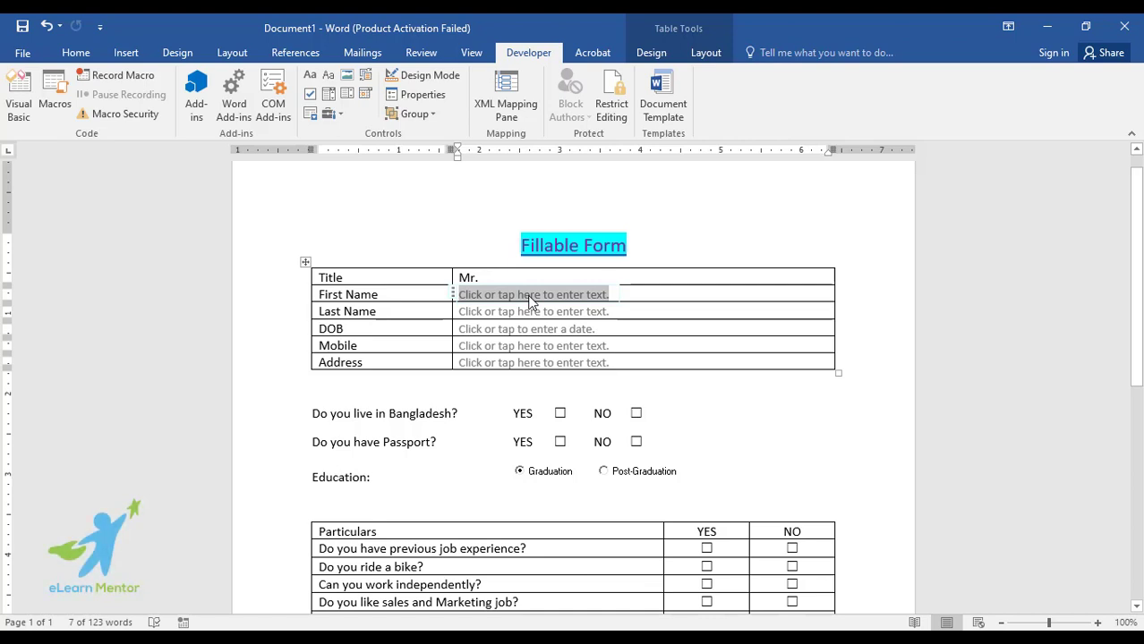
text(E)
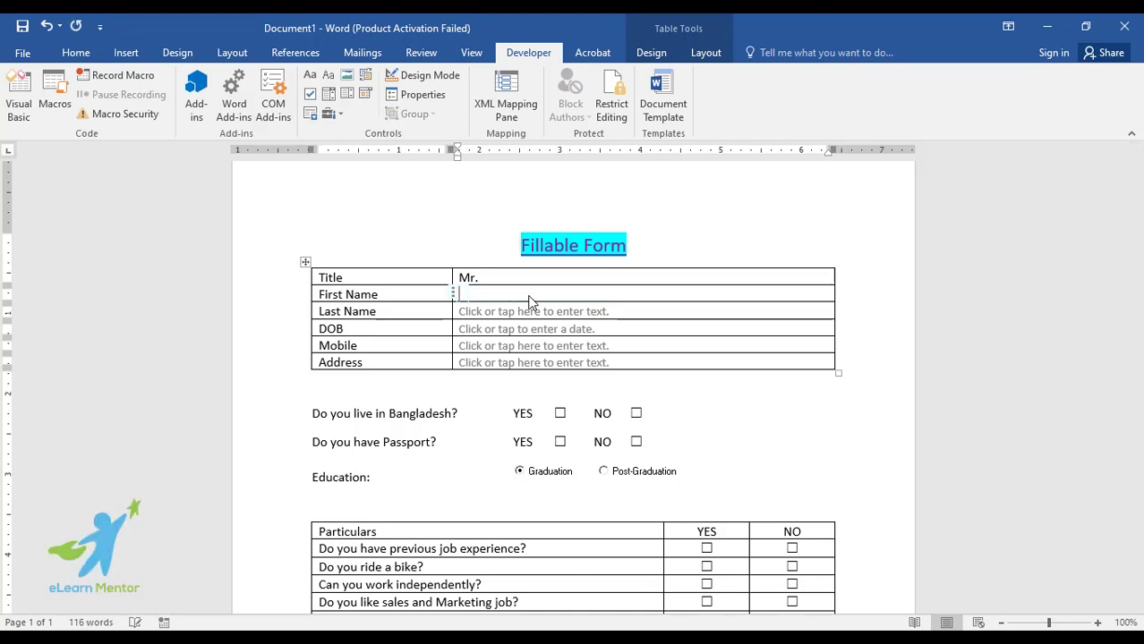
text(EL)
key(BackSpace)
key(BackSpace)
key(BackSpace)
text(oh)
key(Tab)
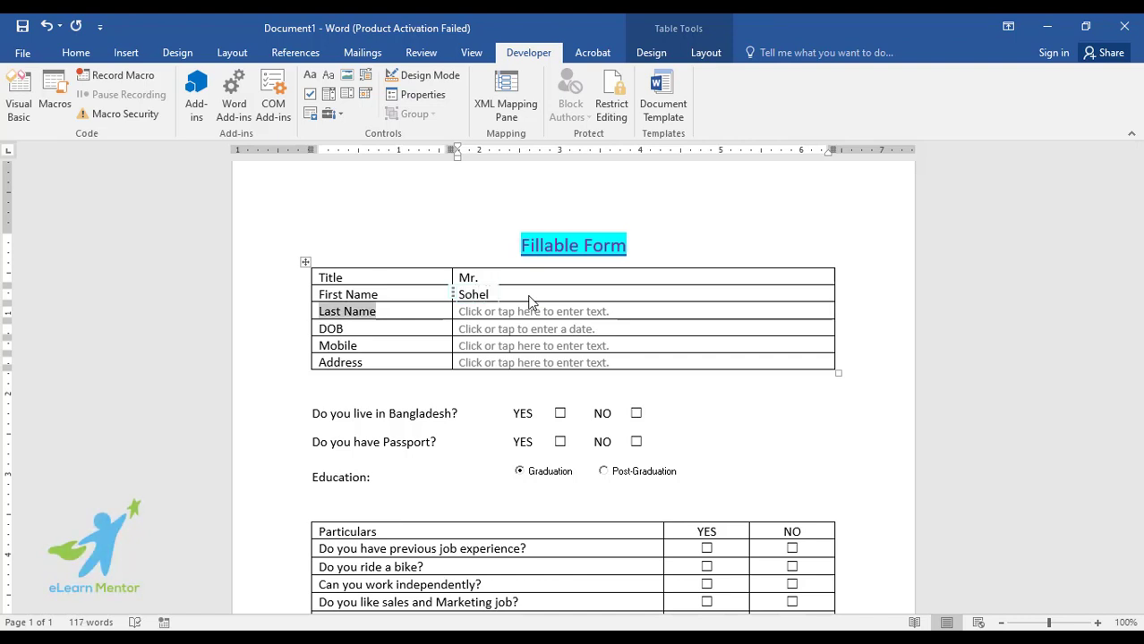
key(Tab)
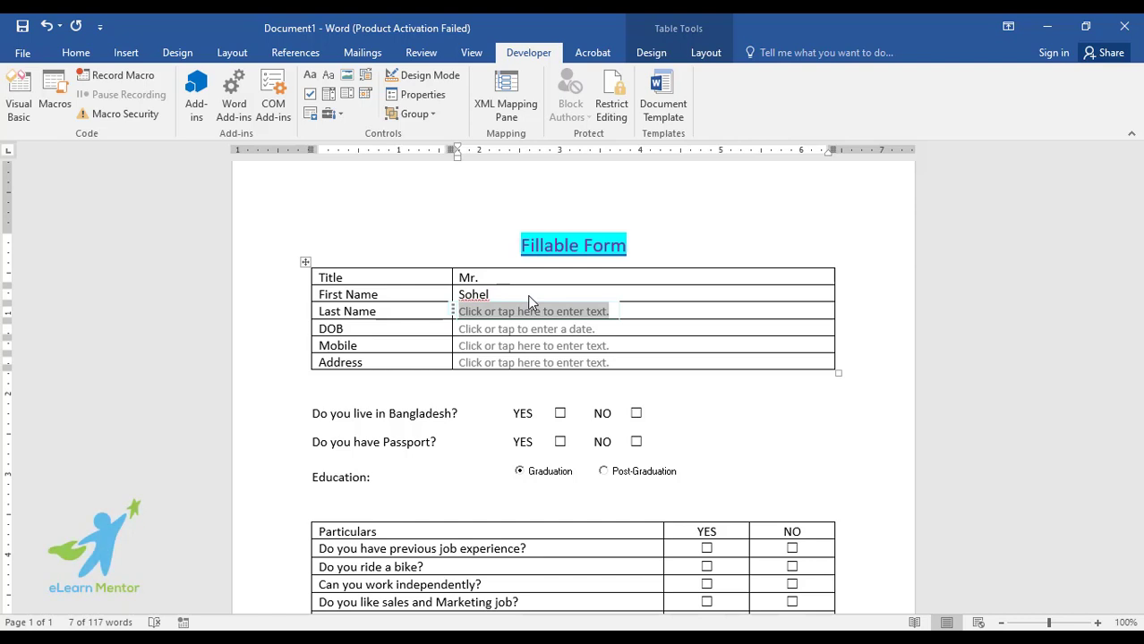
text(Zaman)
- Pick 8/11/2021 as the date of birth from the calendar
key(Tab)
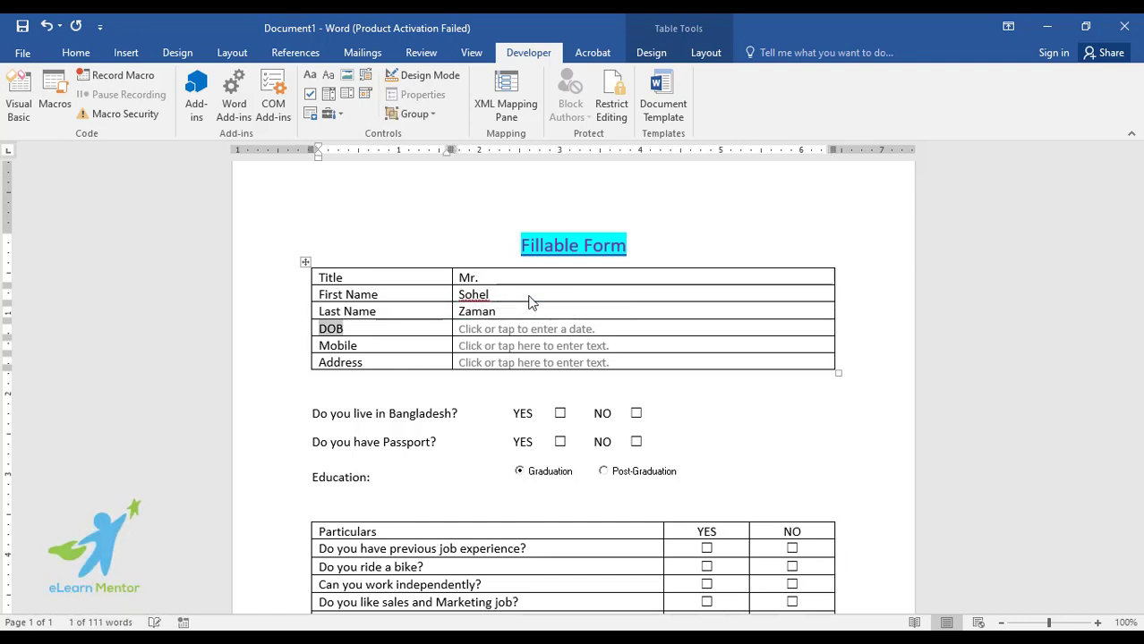
key(Tab)
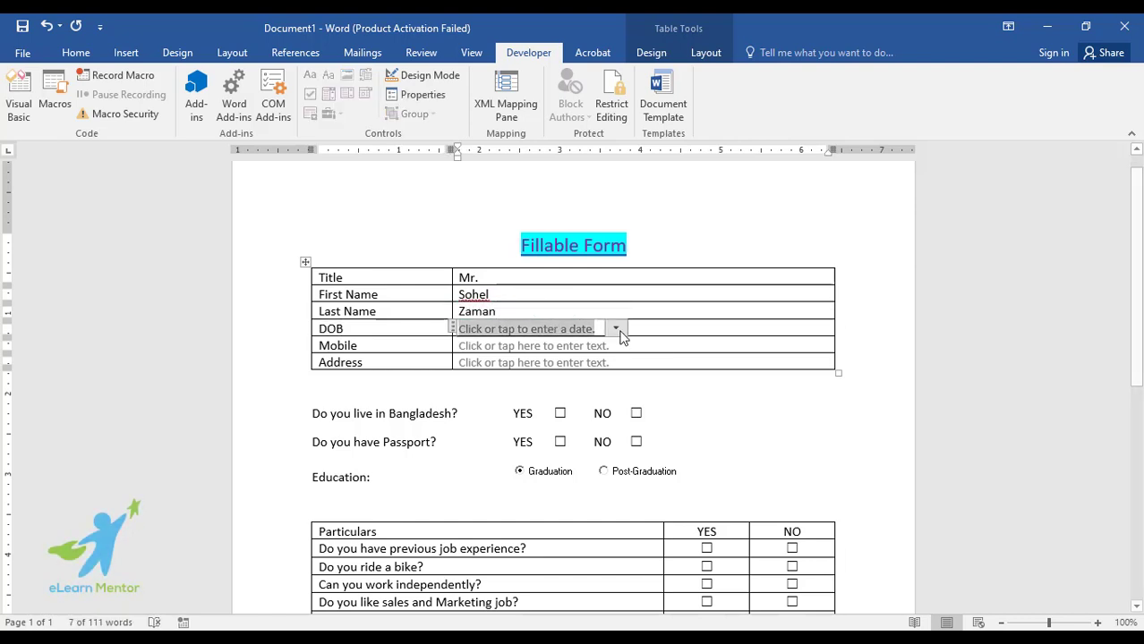
click(616, 329)
click(541, 400)
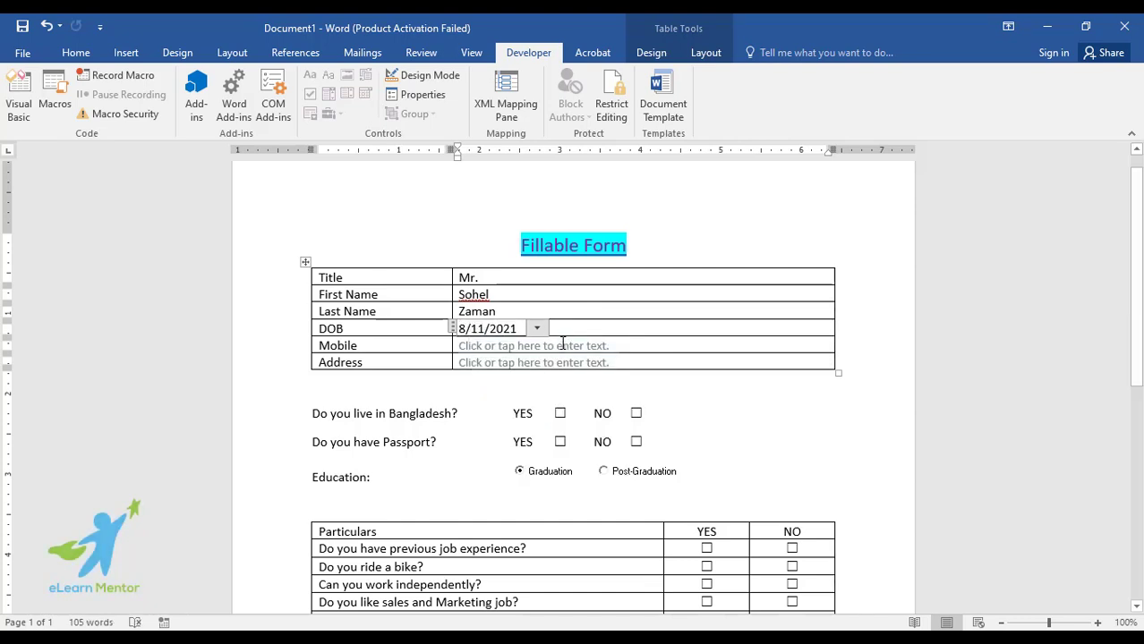
- Enter the applicant's mobile number and street address in the Mobile and Address fields
click(493, 348)
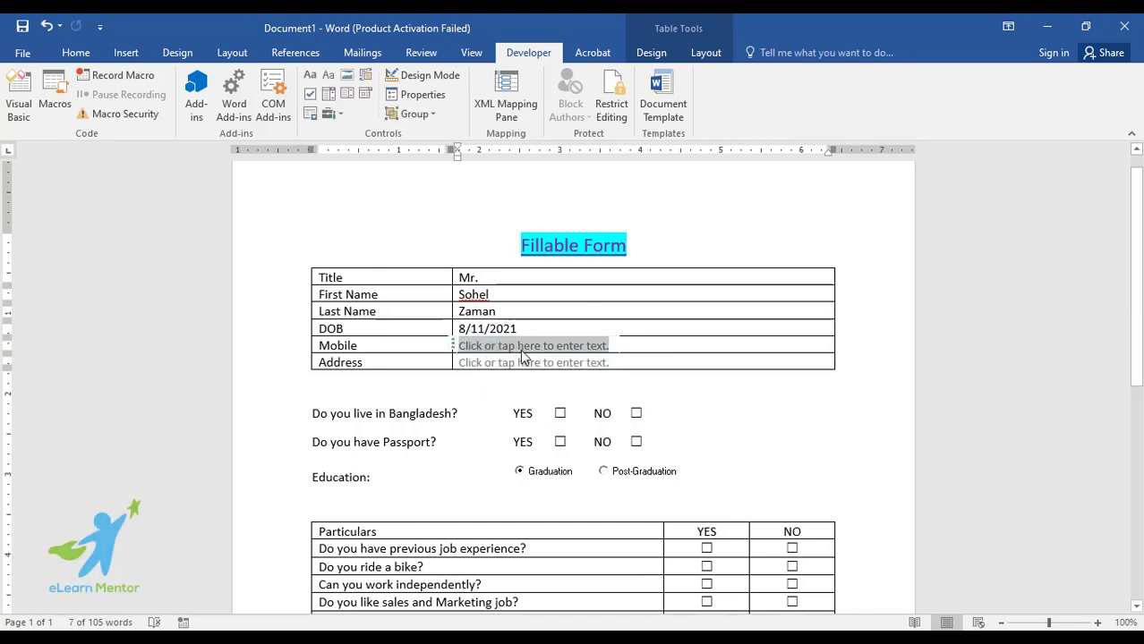
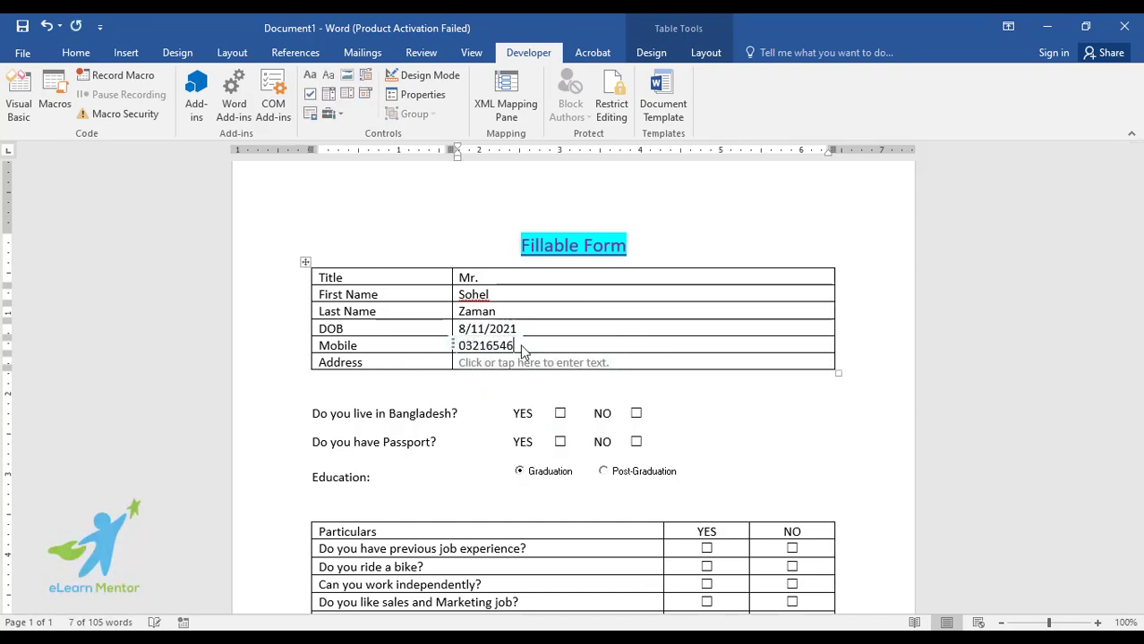
click(530, 364)
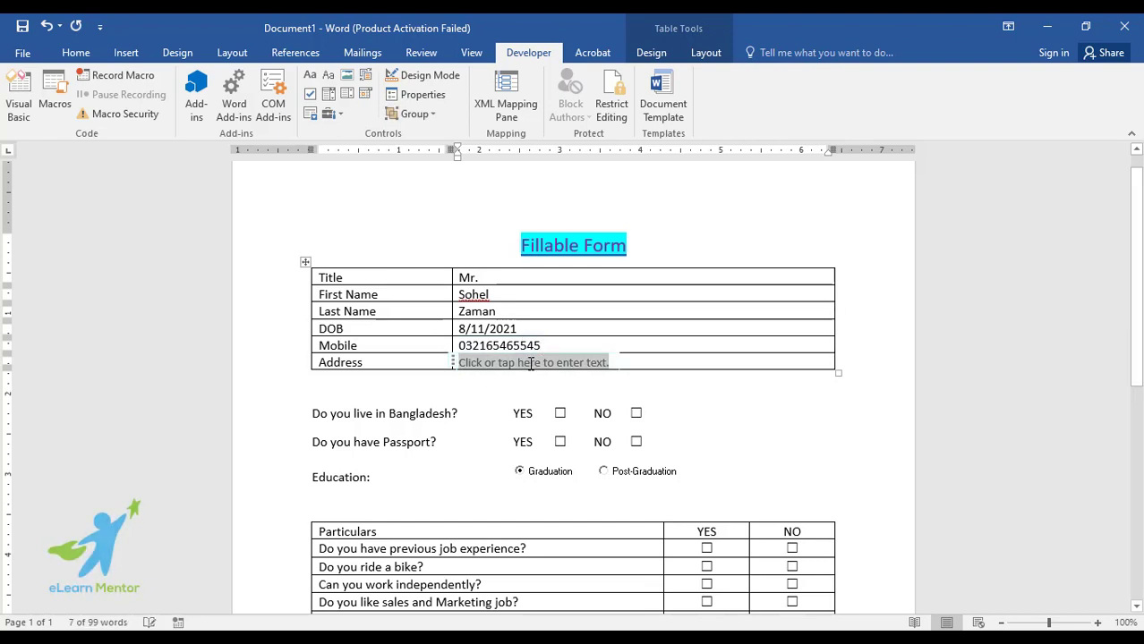
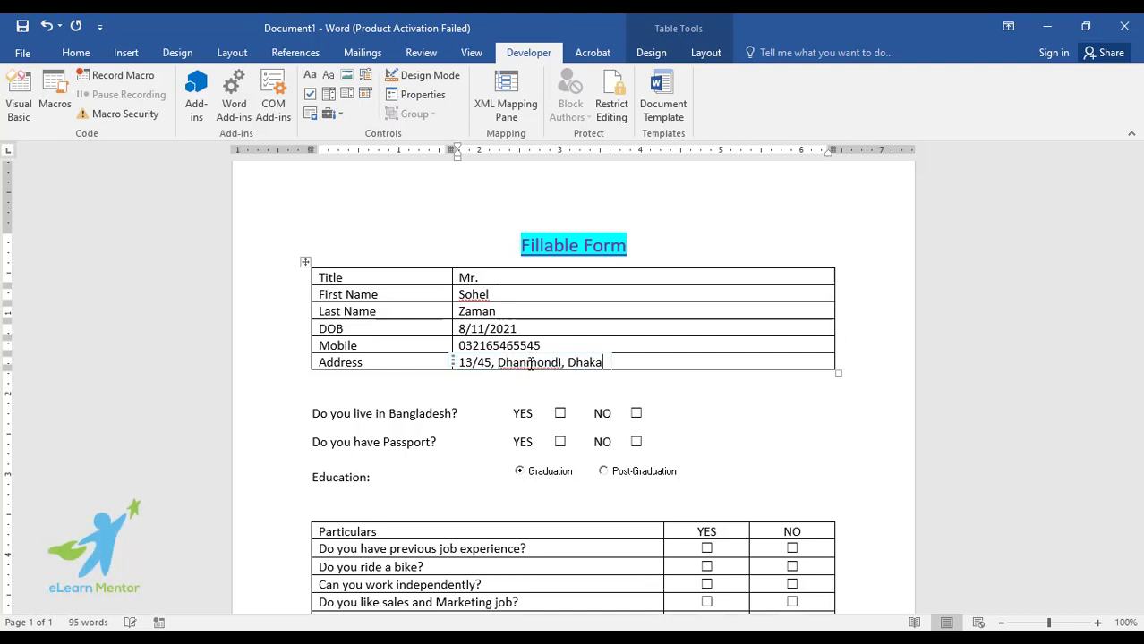
click(664, 345)
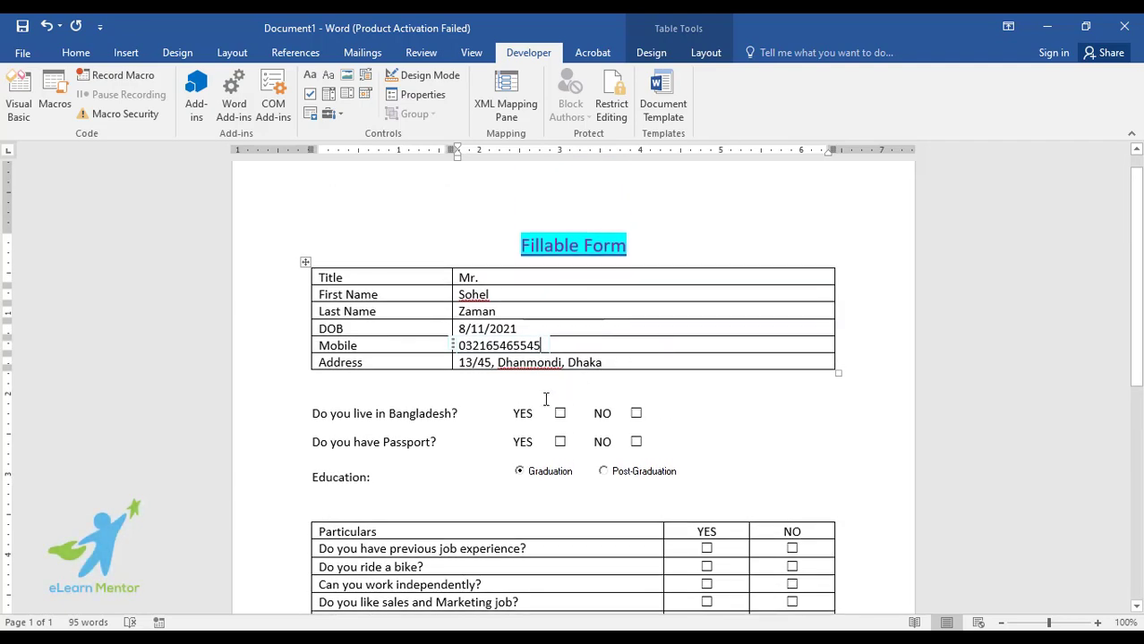
- Tick YES for living in Bangladesh and having a passport, and choose Post-Graduation
scroll(408, 413, down, 2)
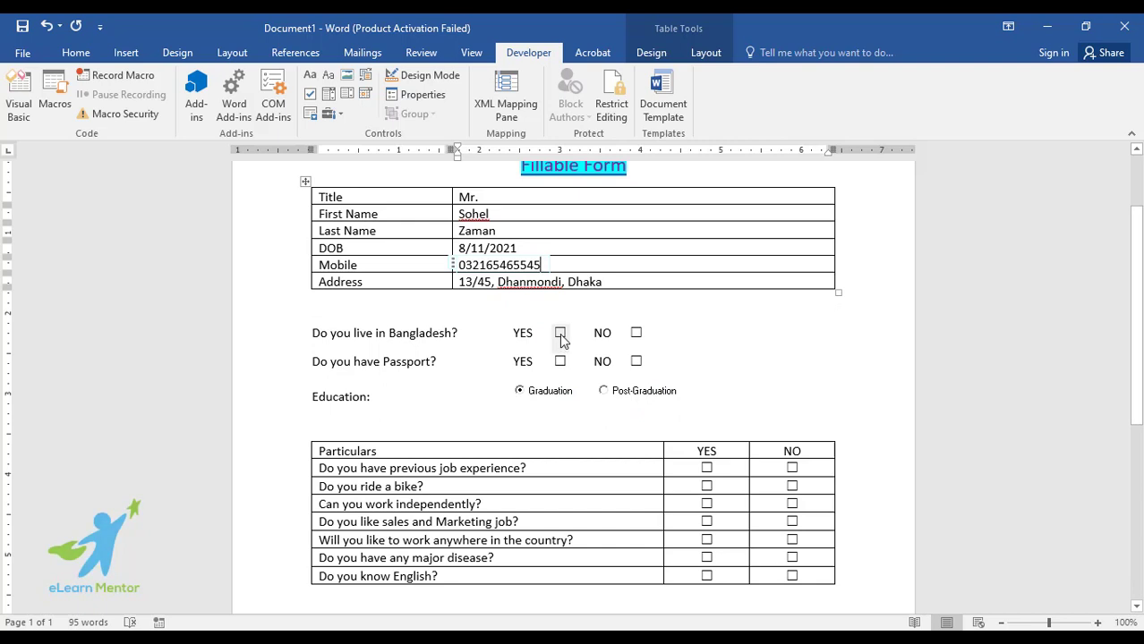
click(561, 335)
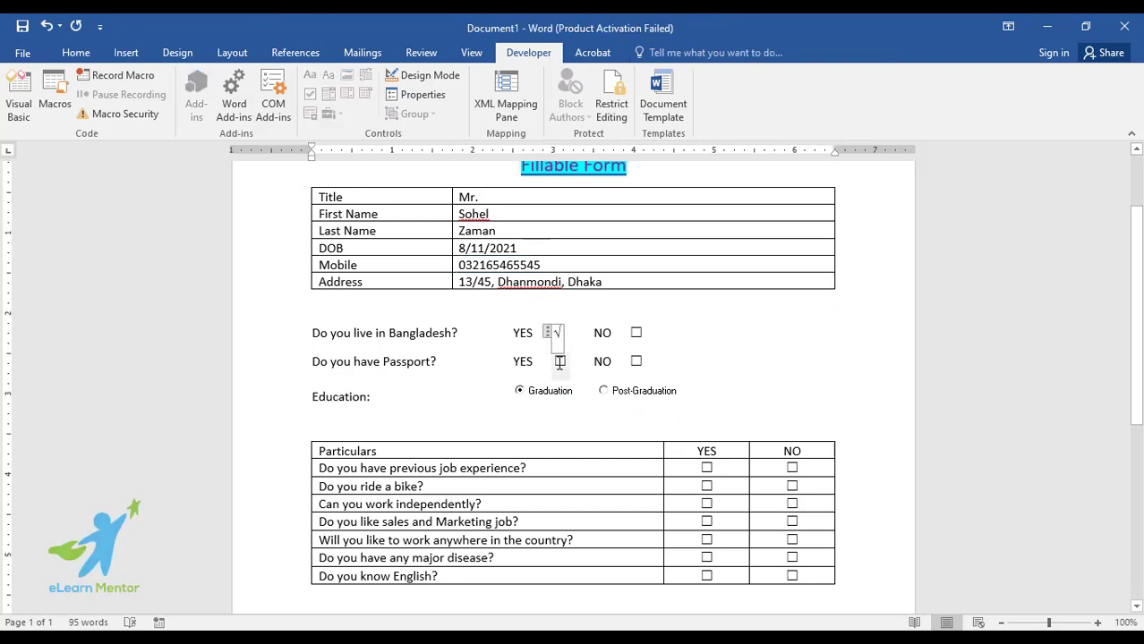
click(560, 362)
scroll(567, 341, down, 2)
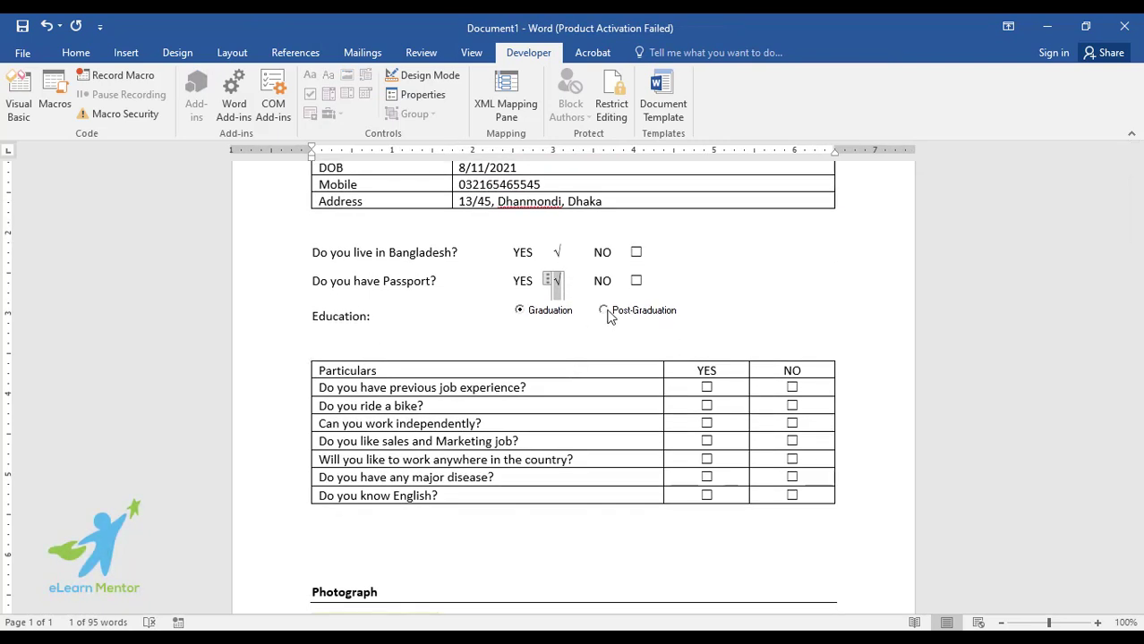
click(604, 310)
scroll(481, 353, down, 1)
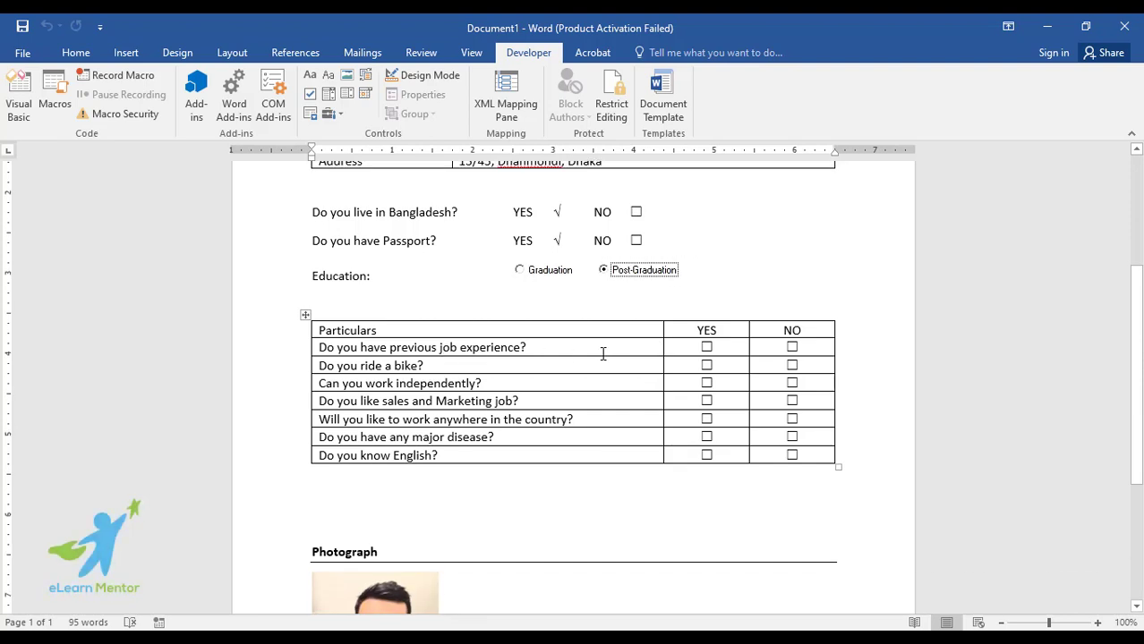
- Answer the seven Particulars: YES to five, NO to working anywhere and major disease
click(706, 348)
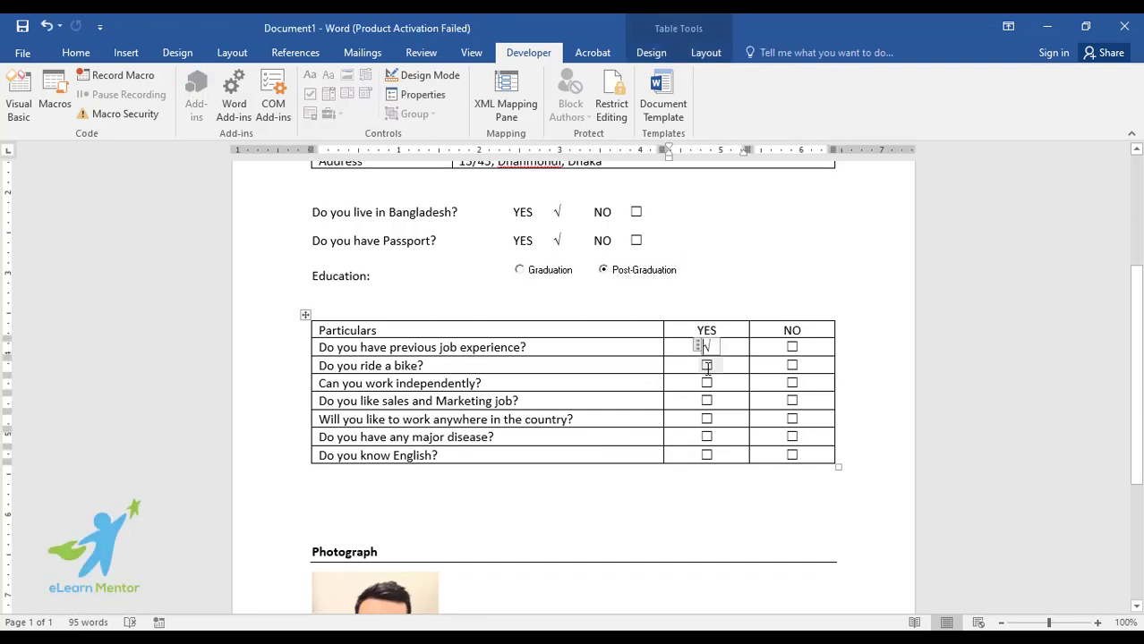
click(706, 365)
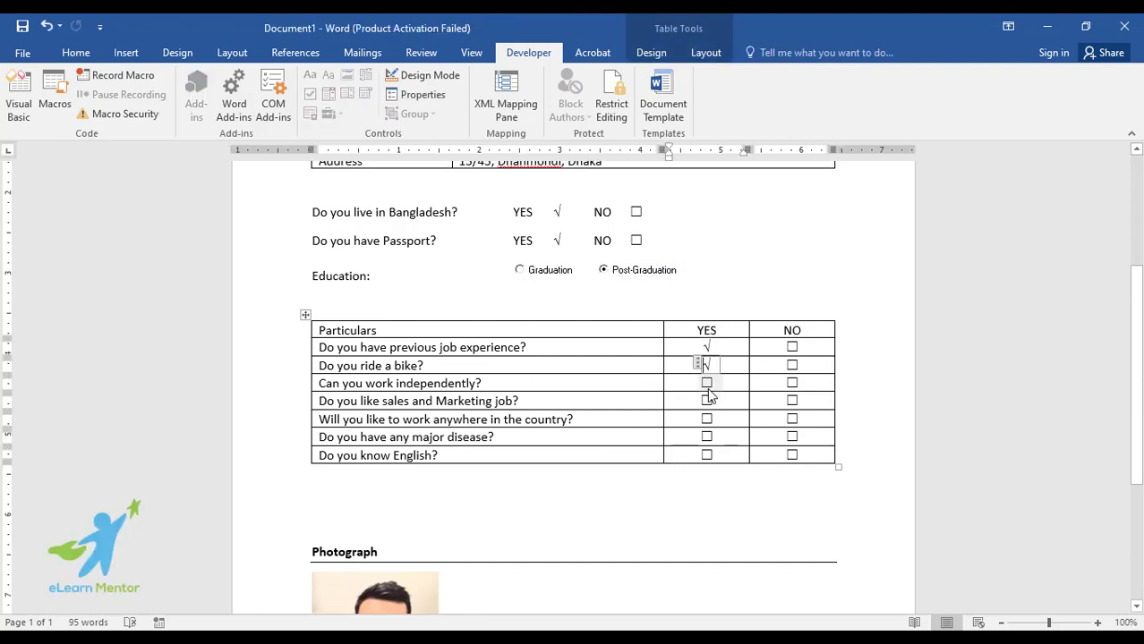
click(708, 387)
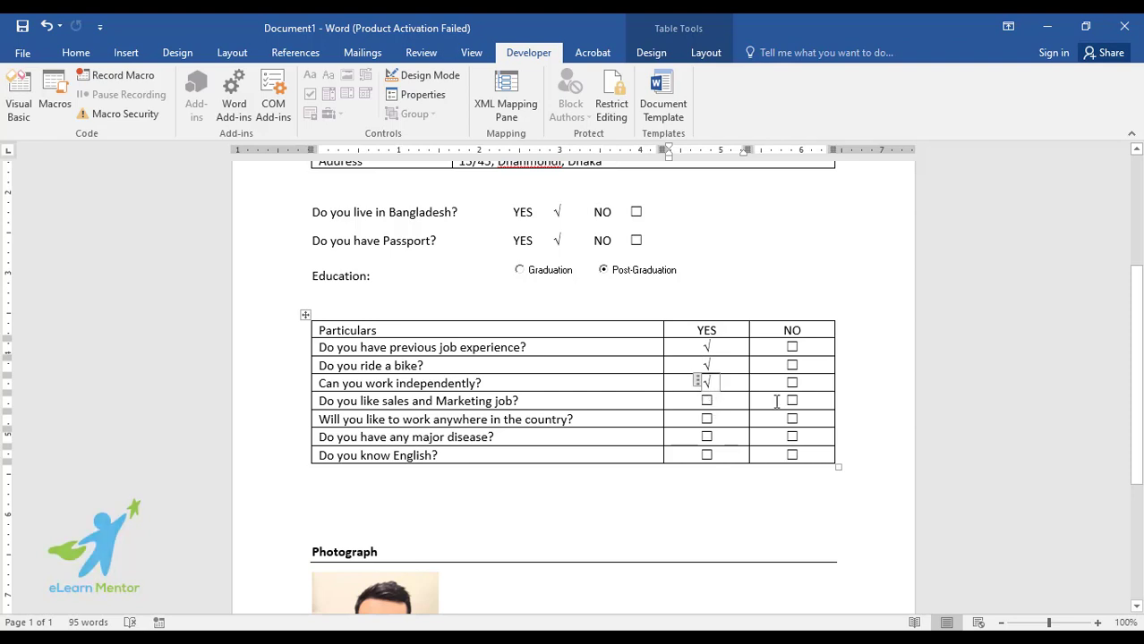
scroll(779, 394, down, 3)
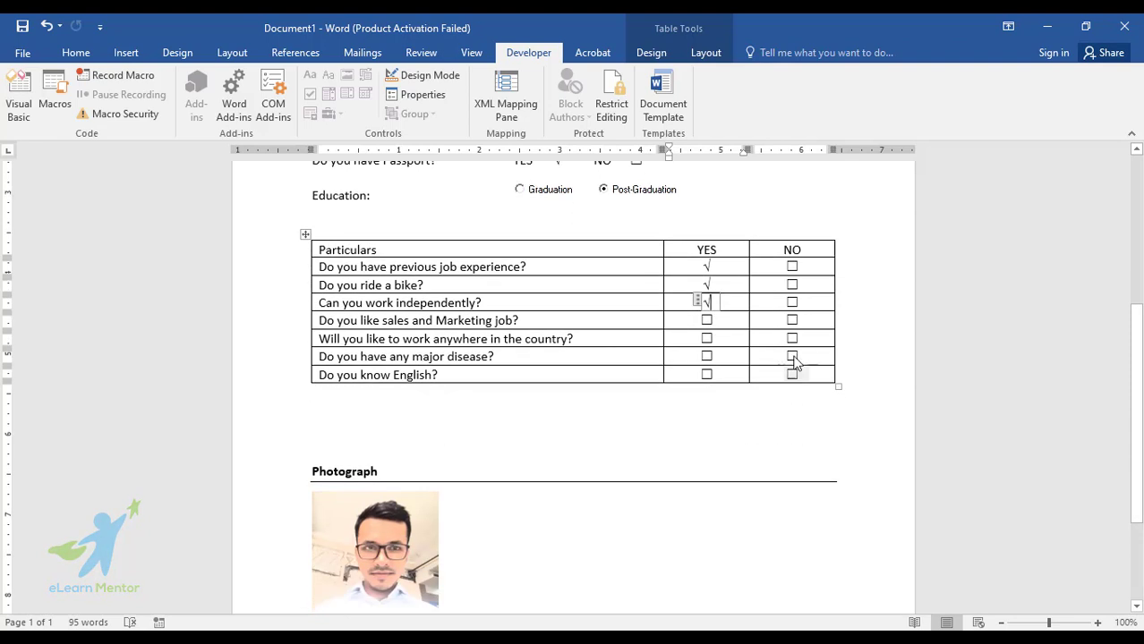
click(707, 321)
click(792, 339)
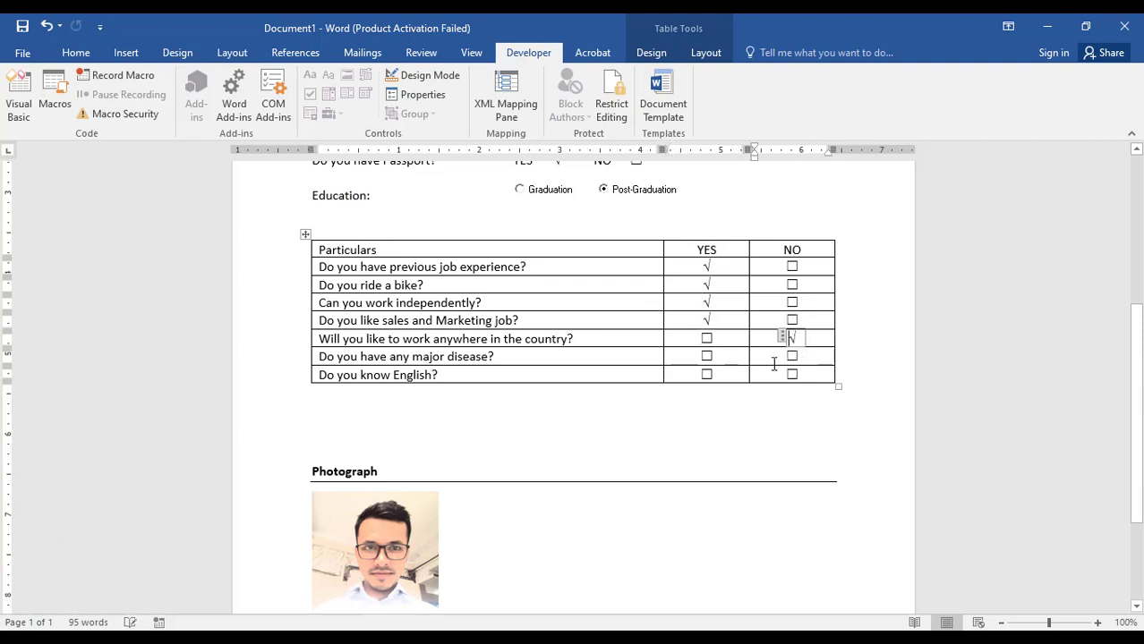
click(793, 356)
click(707, 375)
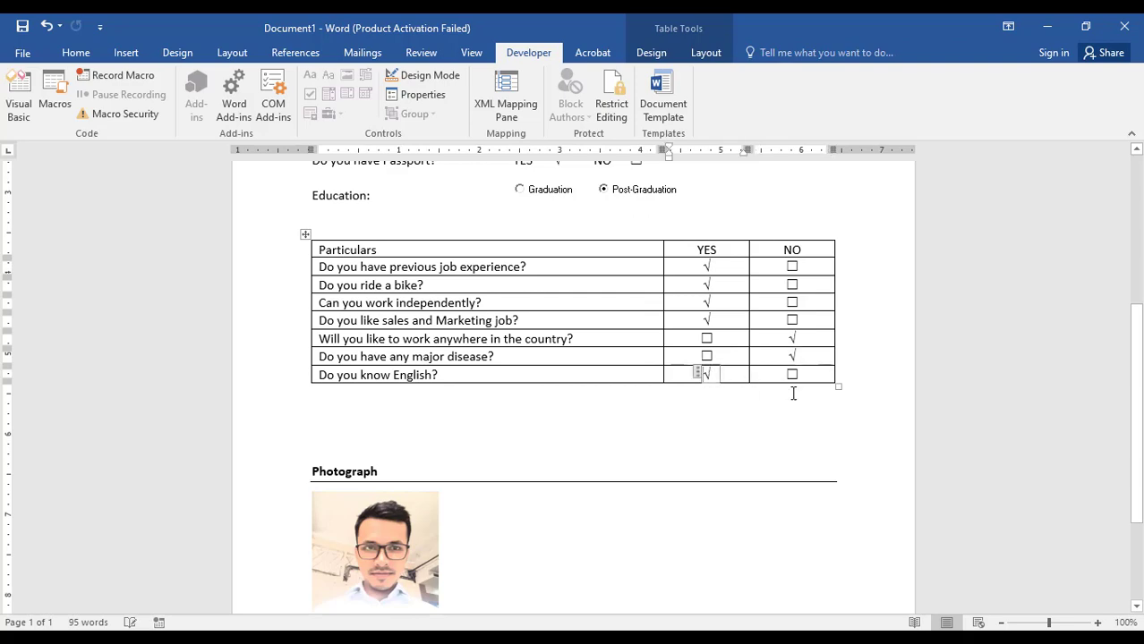
scroll(805, 395, up, 1)
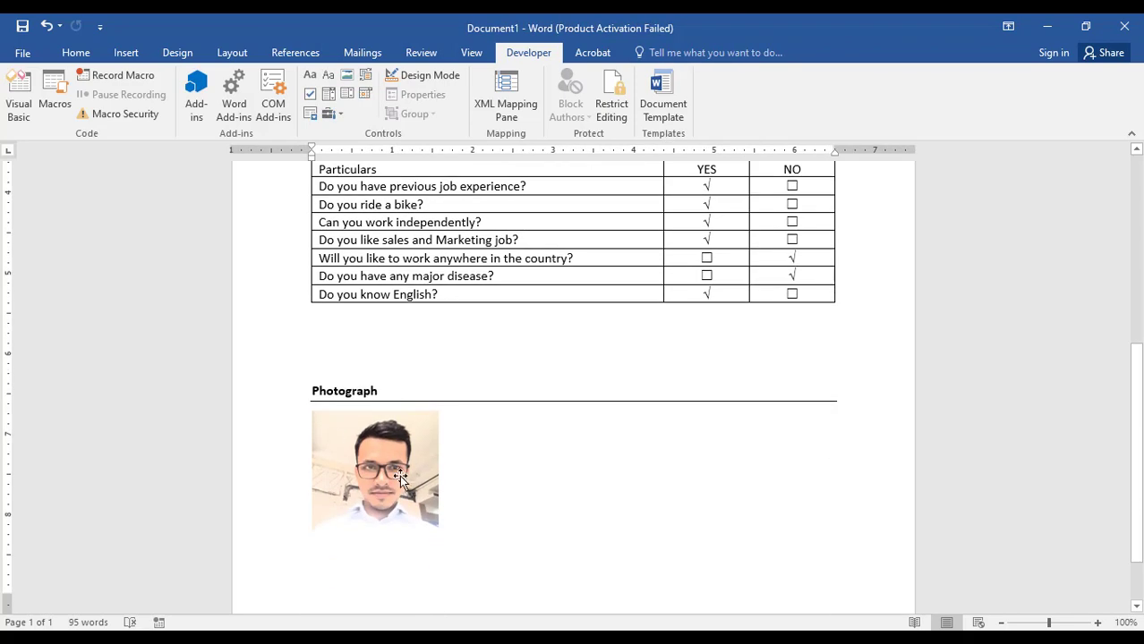
scroll(400, 475, down, 2)
scroll(567, 371, up, 2)
scroll(577, 456, up, 4)
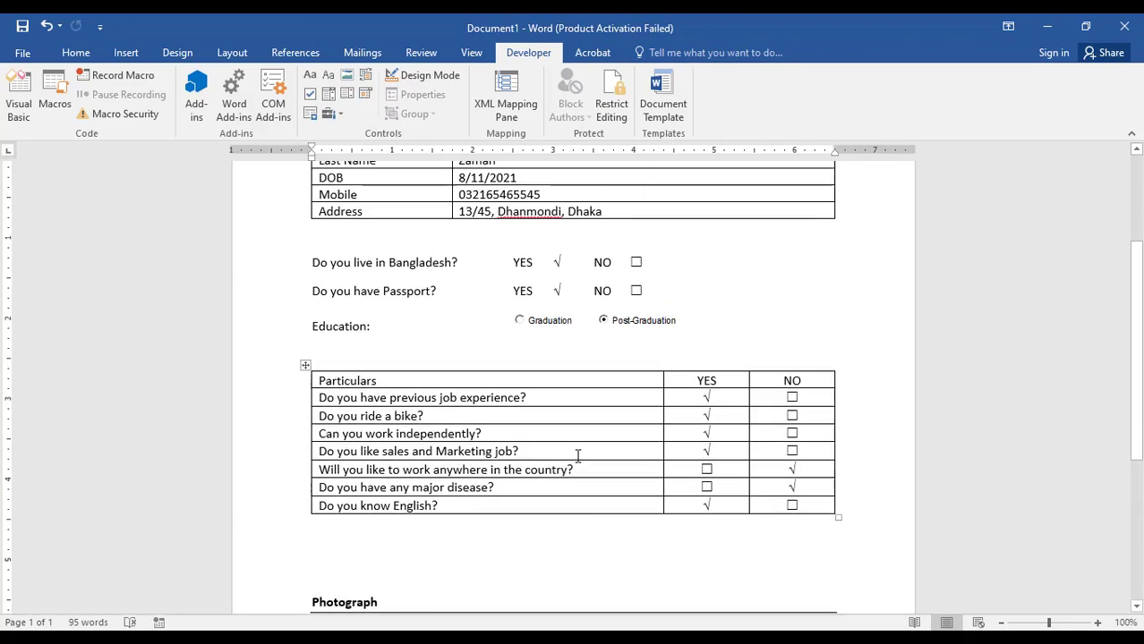
scroll(577, 457, up, 1)
scroll(577, 457, down, 1)
scroll(576, 457, up, 3)
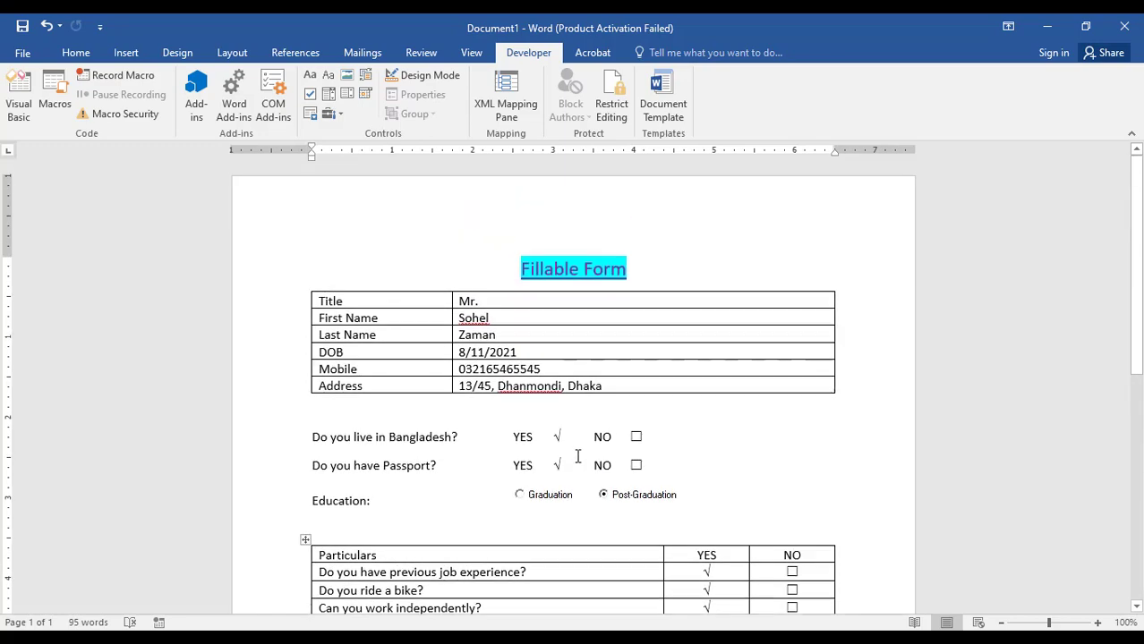
ctrl+scroll(577, 456, down, 5)
ctrl+scroll(576, 457, down, 1)
ctrl+scroll(577, 457, up, 5)
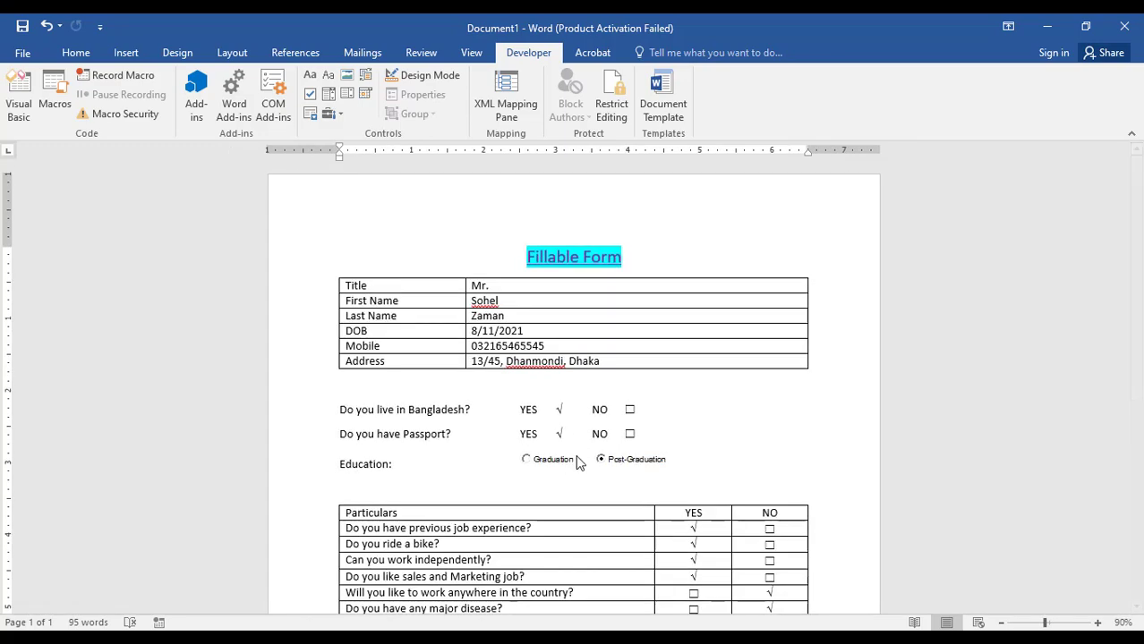
scroll(577, 457, down, 4)
scroll(577, 457, up, 4)
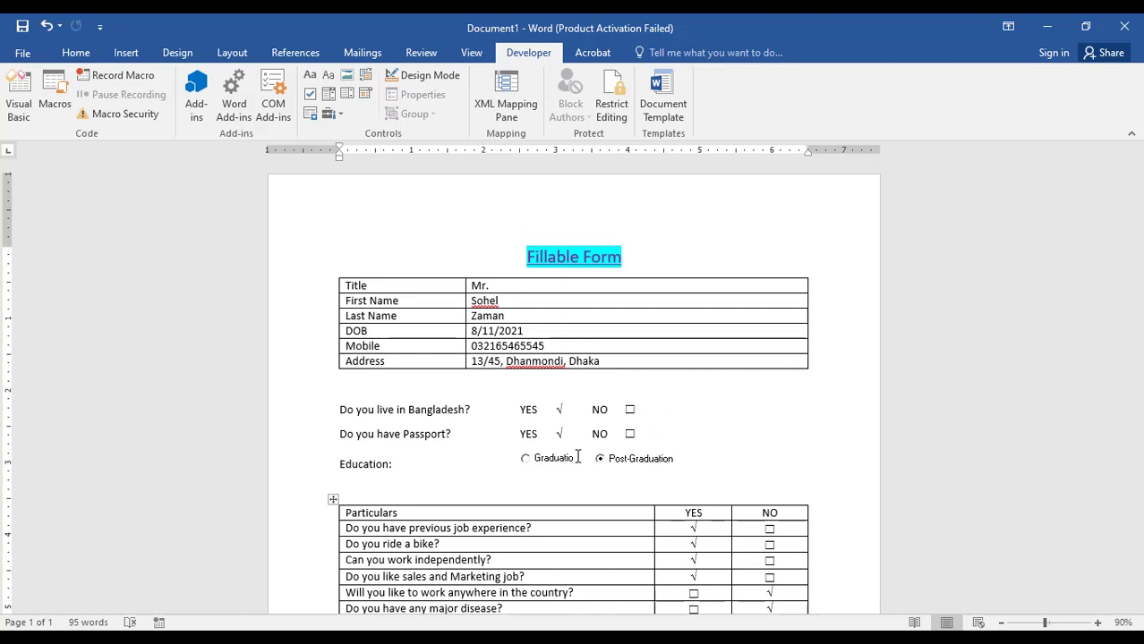
scroll(577, 456, down, 3)
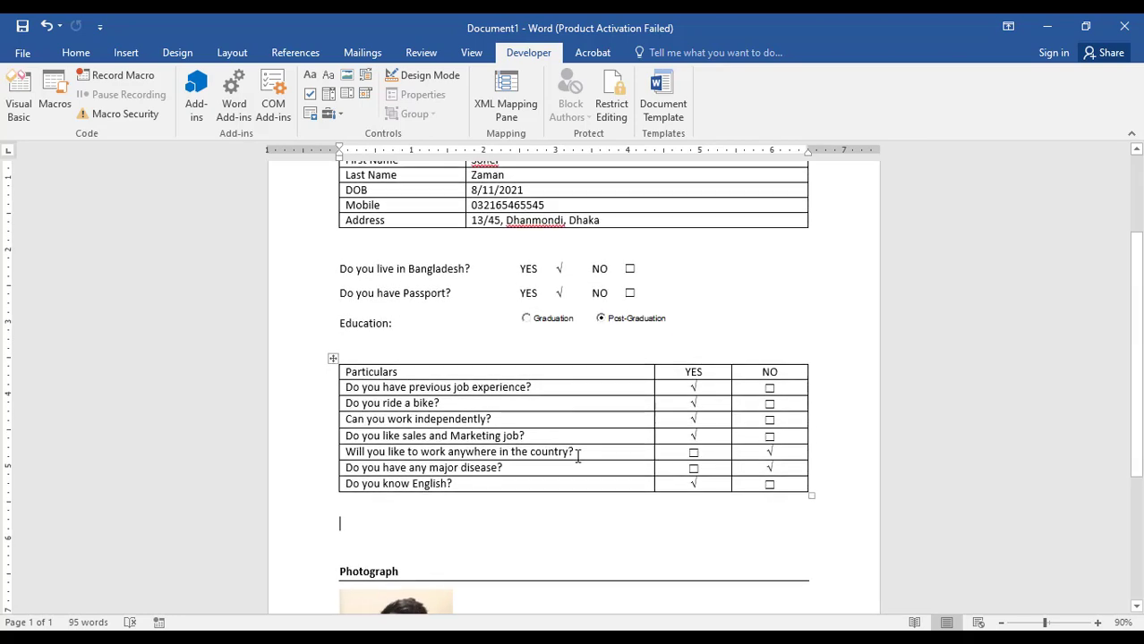
scroll(578, 456, up, 3)
scroll(577, 456, down, 2)
scroll(577, 457, down, 2)
scroll(578, 457, up, 3)
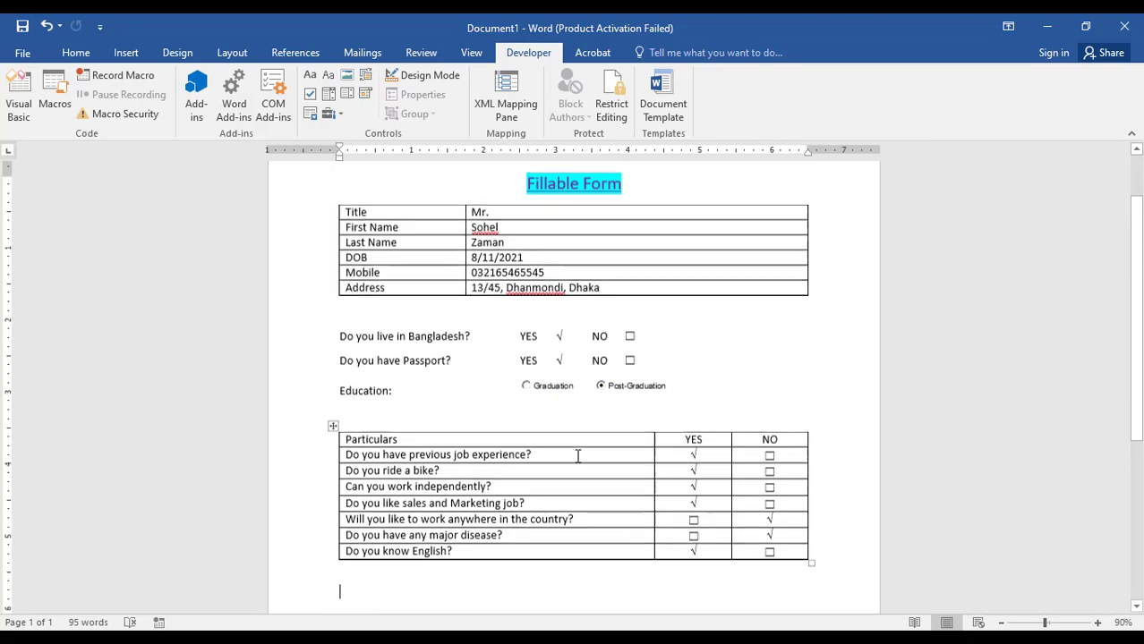
scroll(577, 457, up, 2)
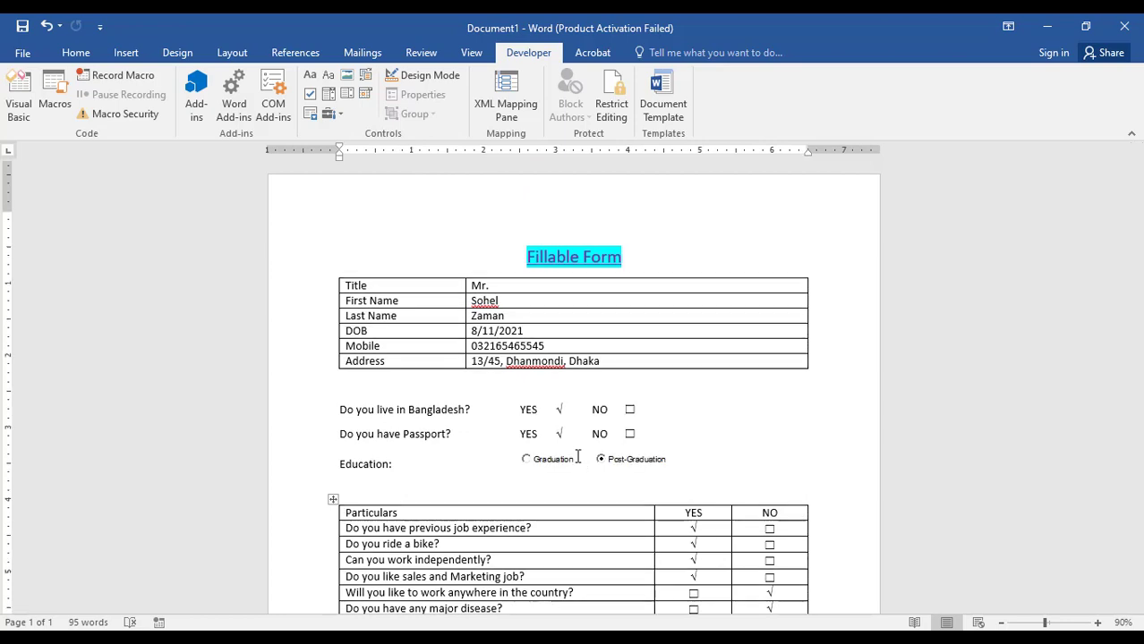
scroll(577, 457, down, 2)
scroll(577, 457, down, 2)
scroll(576, 456, up, 1)
scroll(576, 455, up, 3)
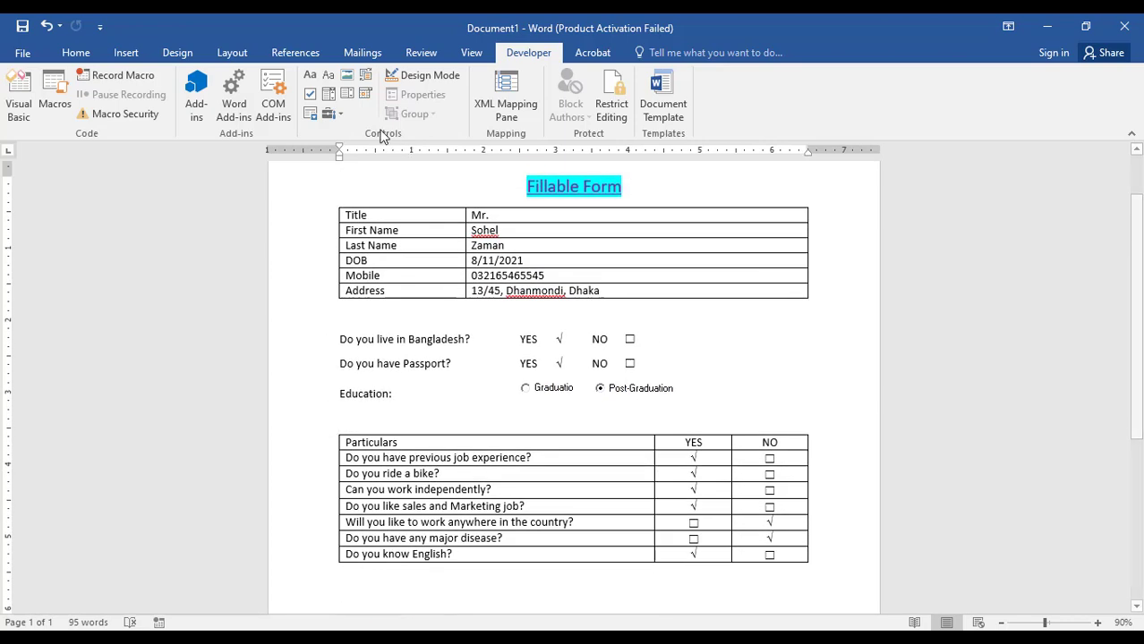